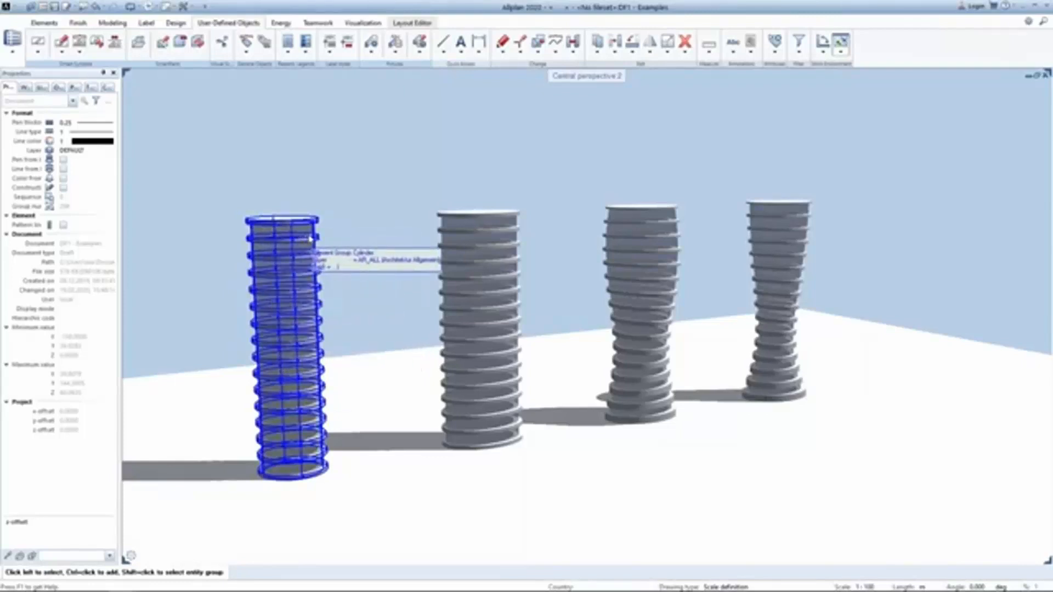
Step: Select the leftmost tower, stretch its top upward by the top handle, and clear the selection
click(290, 227)
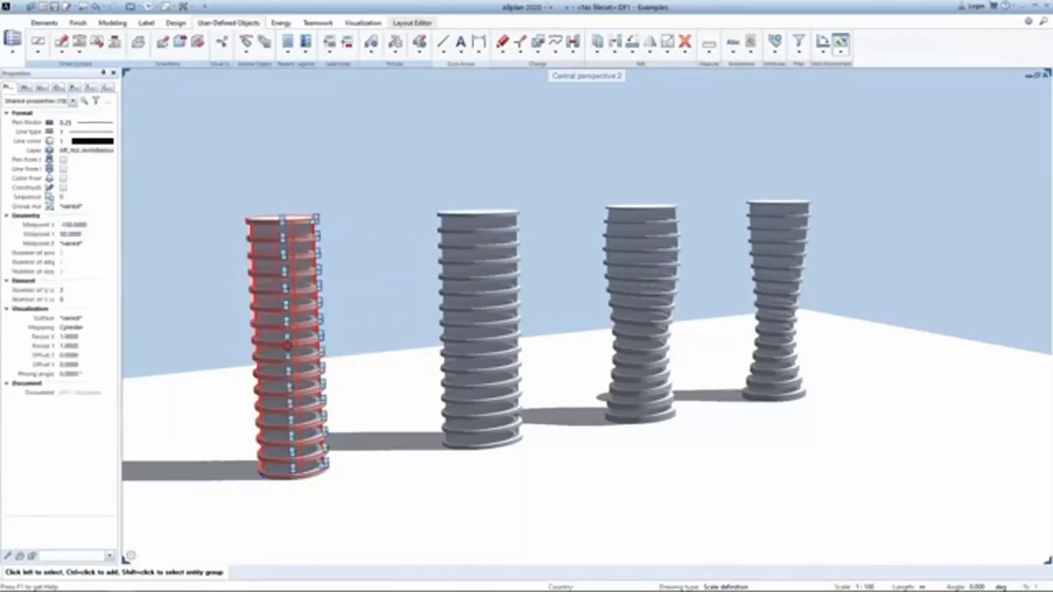
click(283, 223)
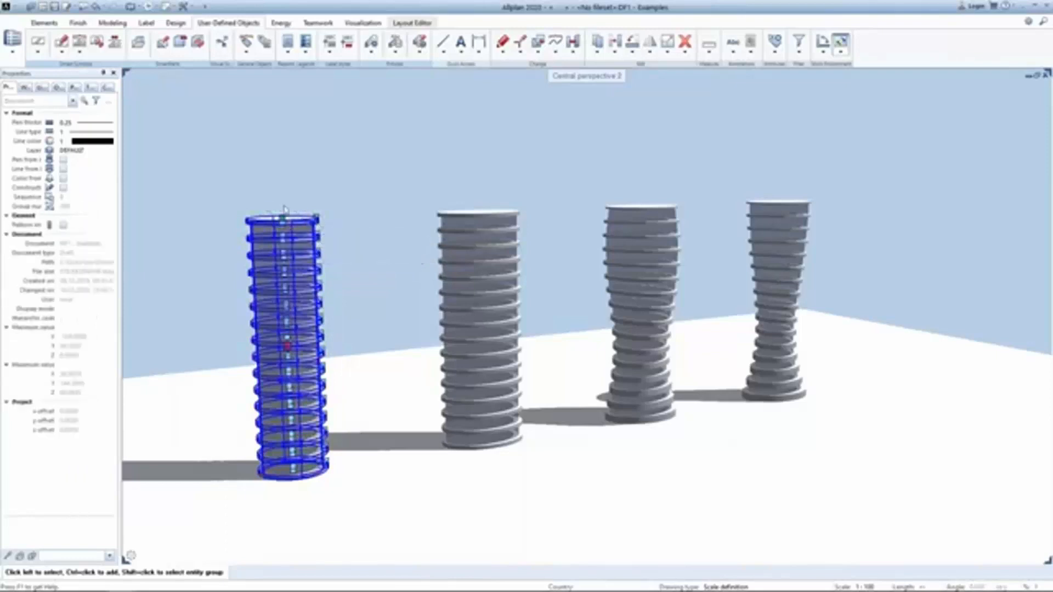
click(283, 206)
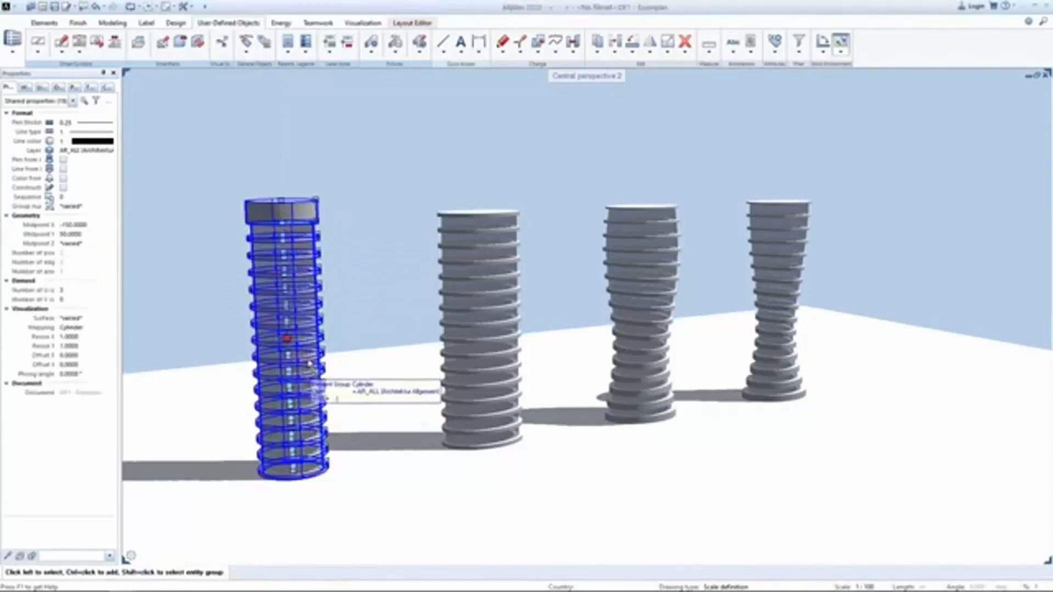
click(302, 286)
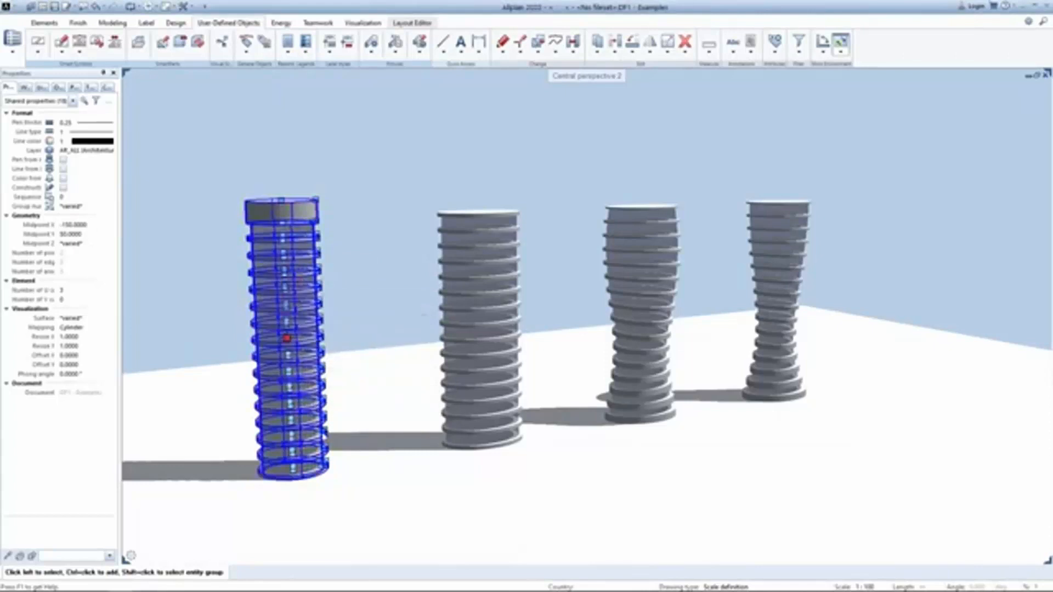
mouse_move(327, 432)
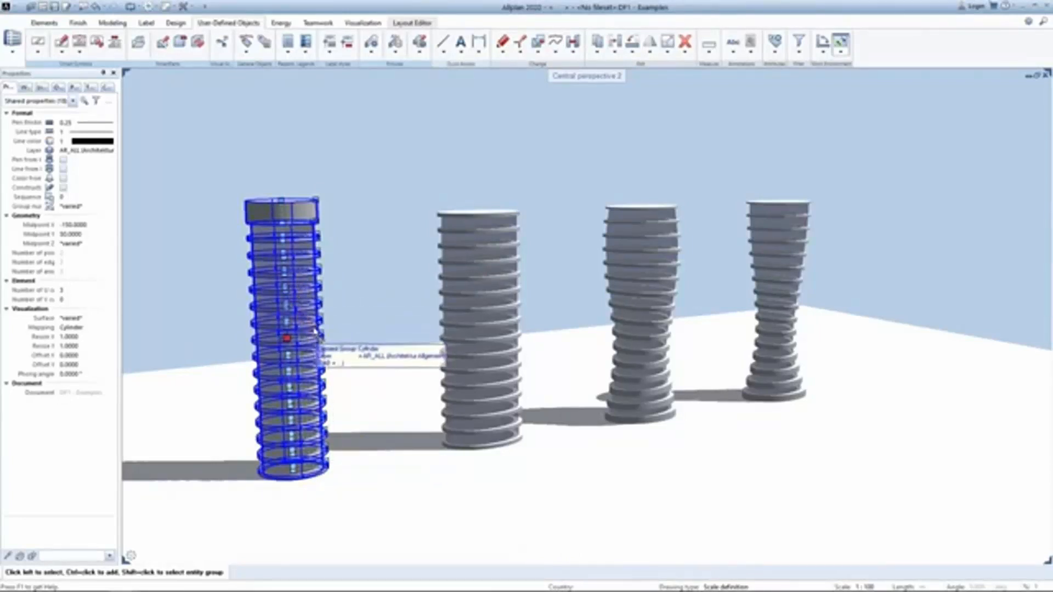
mouse_move(316, 328)
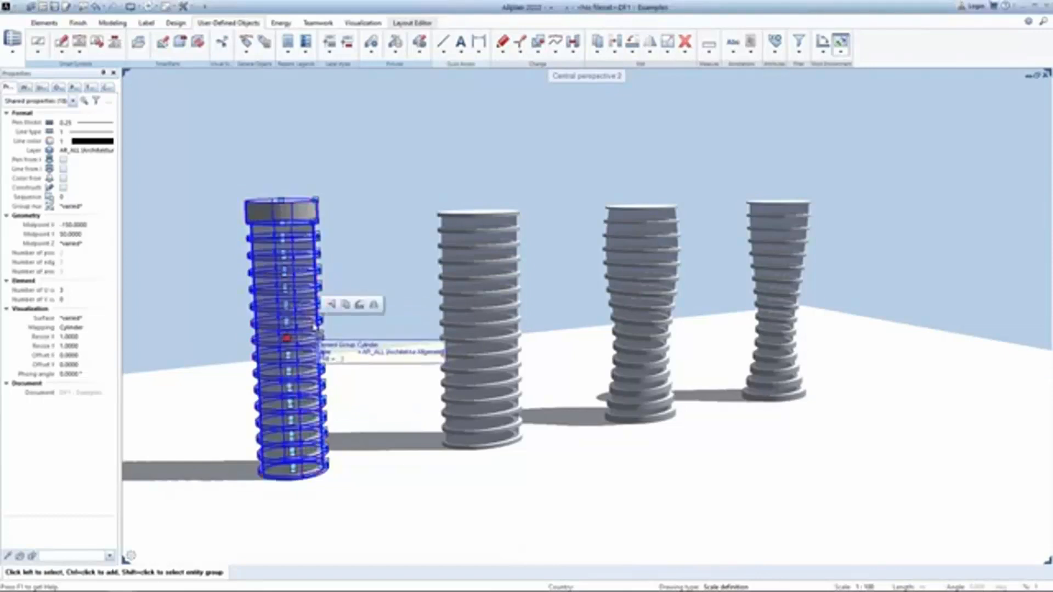
click(340, 332)
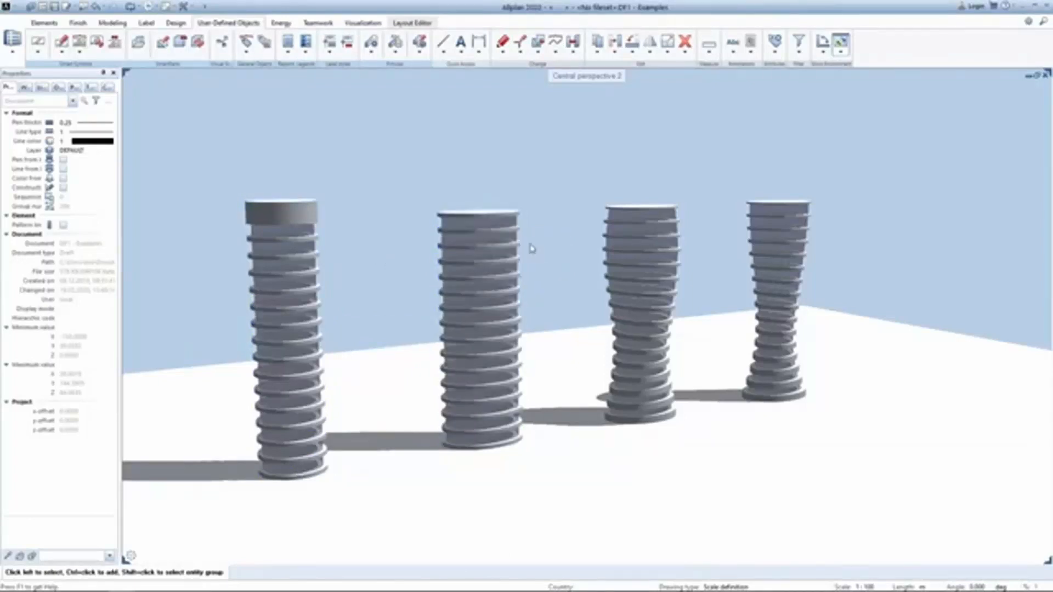
Step: Open the second tower's parameters, set the total height to 80 and the number of slabs to 20, and close them
click(511, 247)
key(Delete)
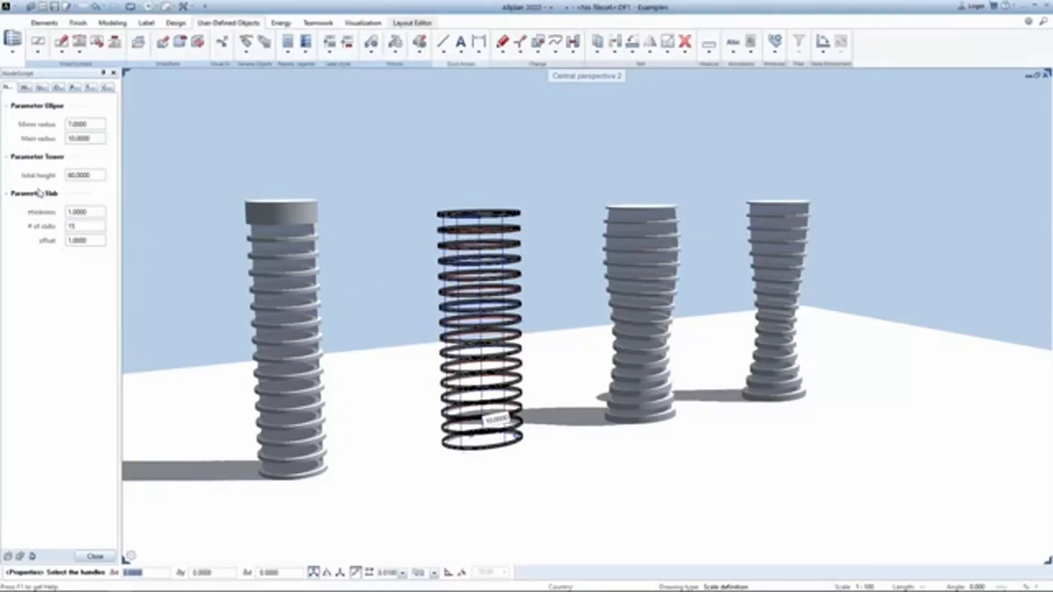
drag(88, 176, 45, 182)
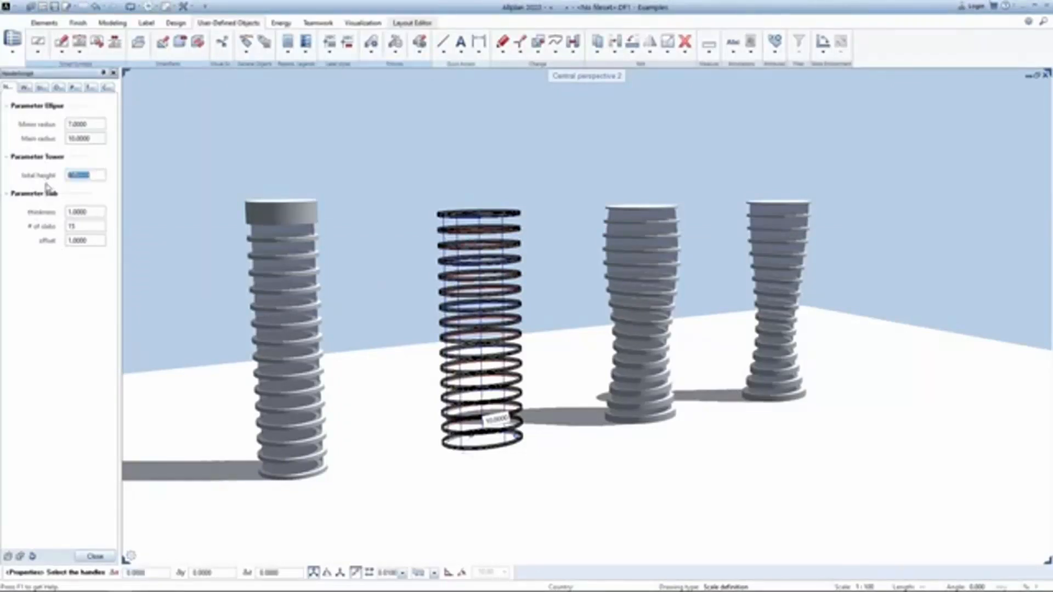
text(80)
key(Return)
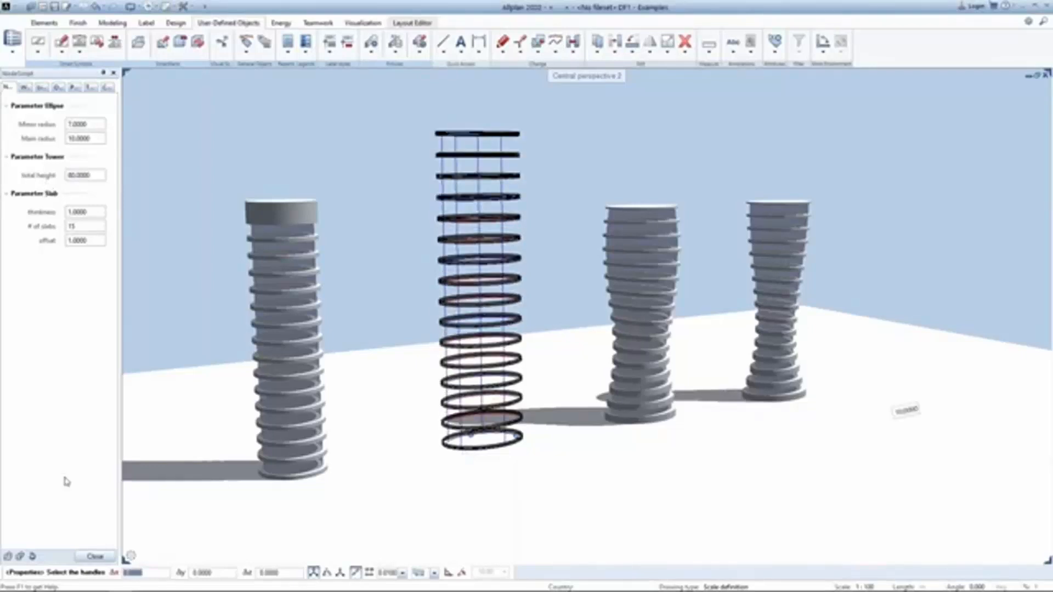
drag(88, 225, 20, 230)
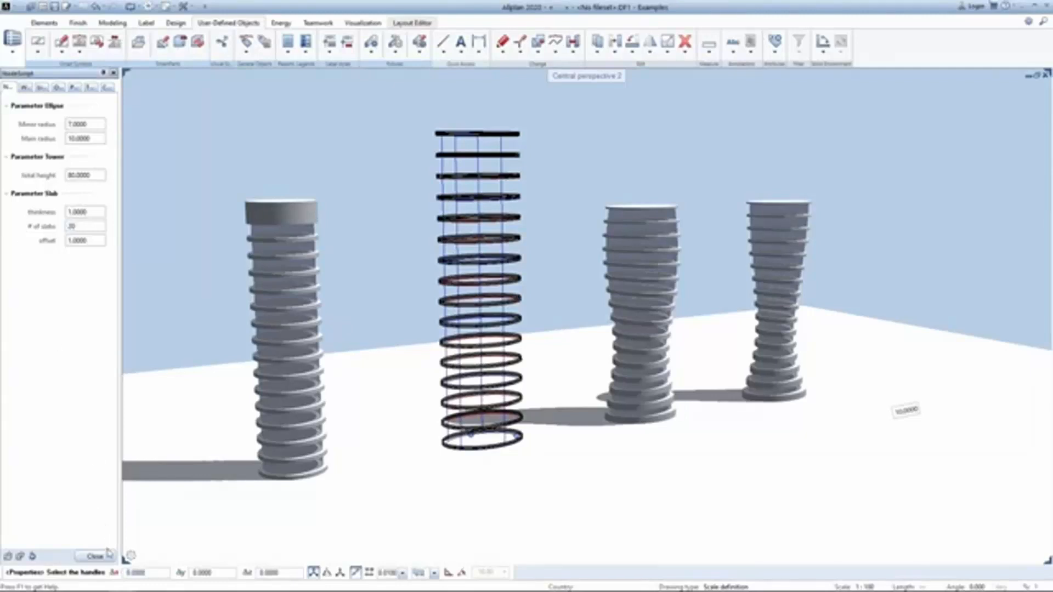
click(110, 557)
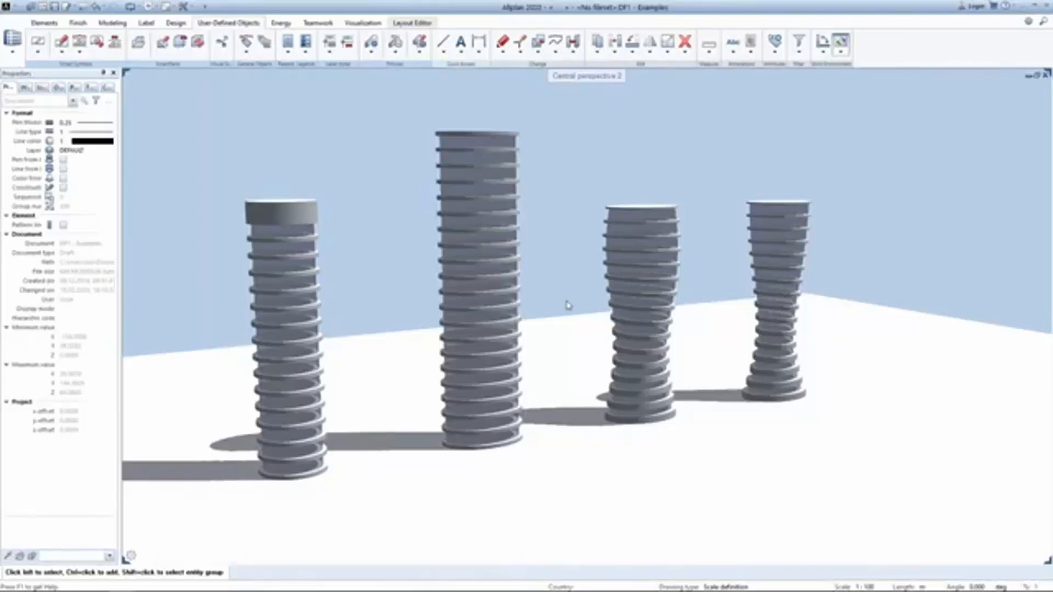
Step: Reduce the Allplan window to half the screen and split the workspace into perspective and plan viewports
middle_drag(538, 273, 491, 299)
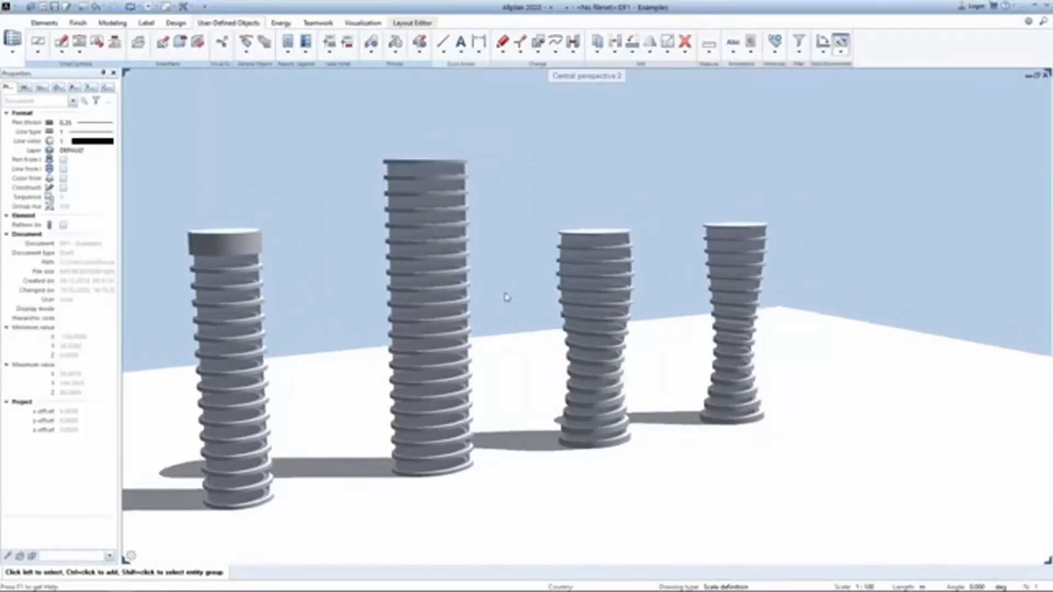
shift+middle_drag(517, 439, 551, 359)
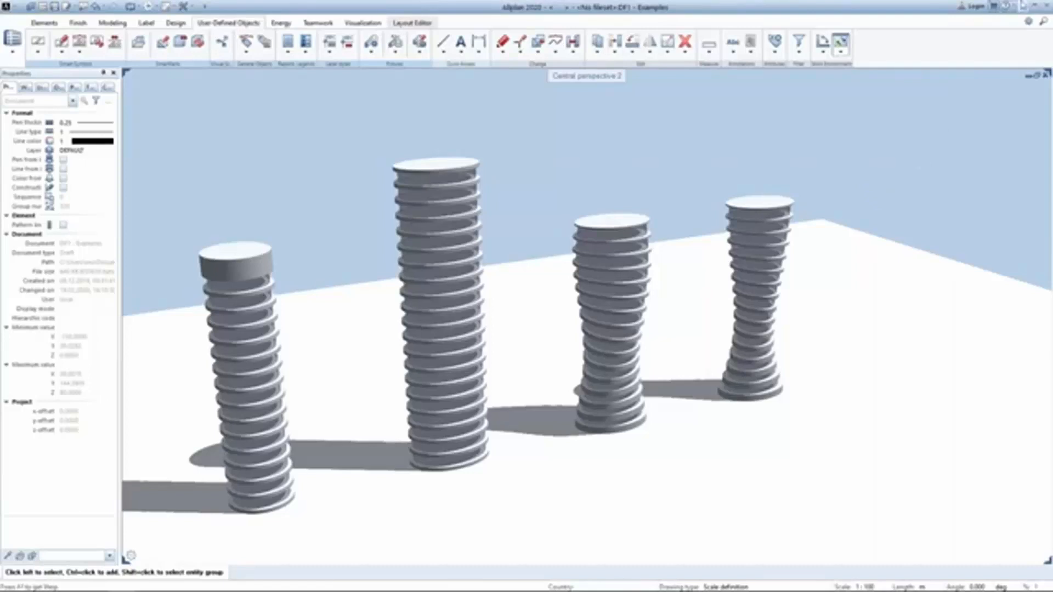
click(1035, 7)
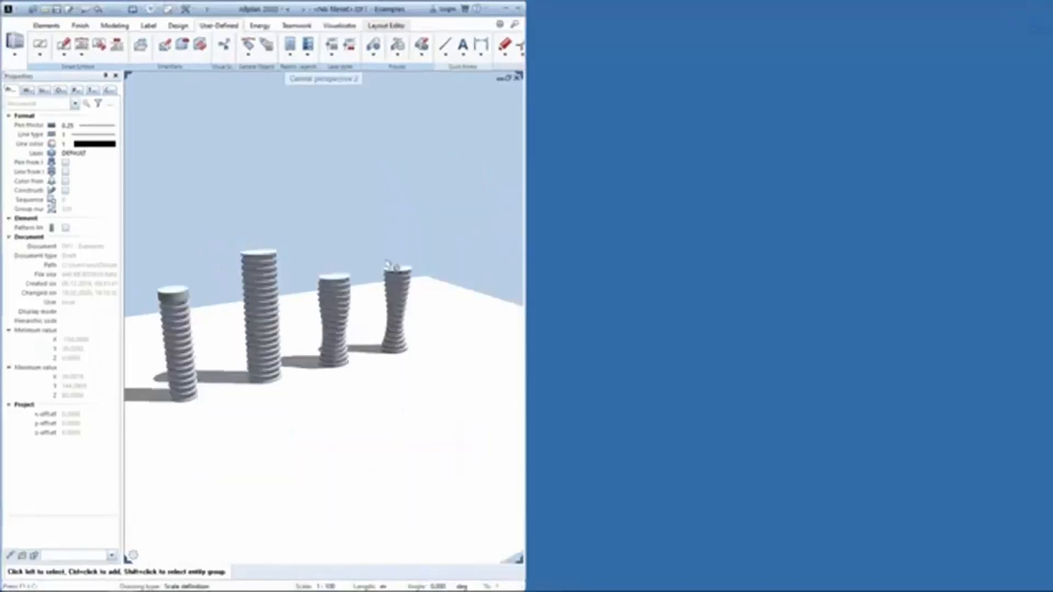
click(509, 78)
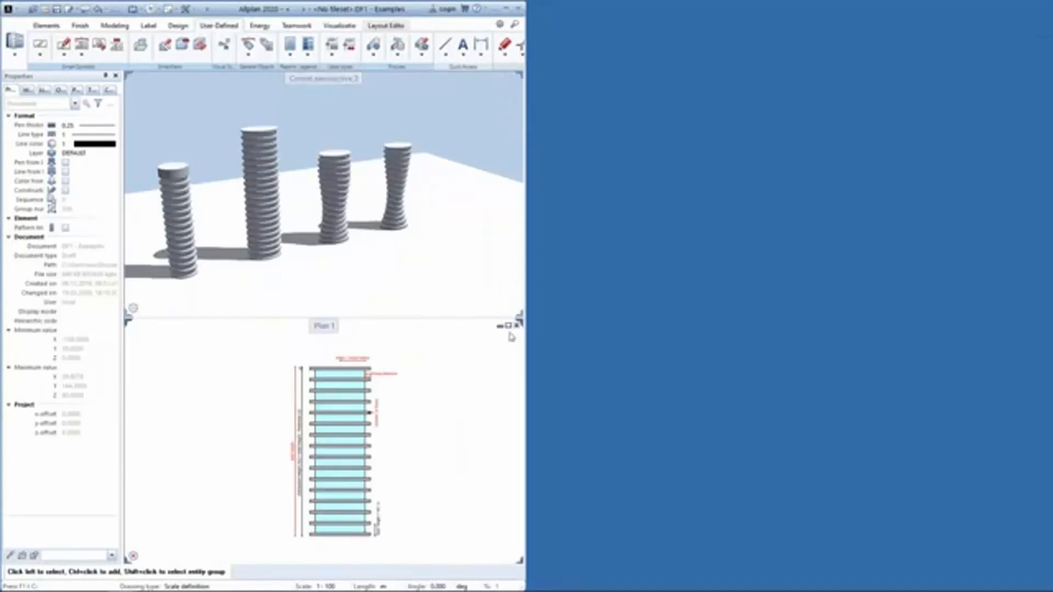
Step: Examine the tower schematic in the enlarged plan view, including its radius, overhang, floor count and height labels, and compare it with the 3D towers
click(518, 322)
scroll(340, 189, up, 5)
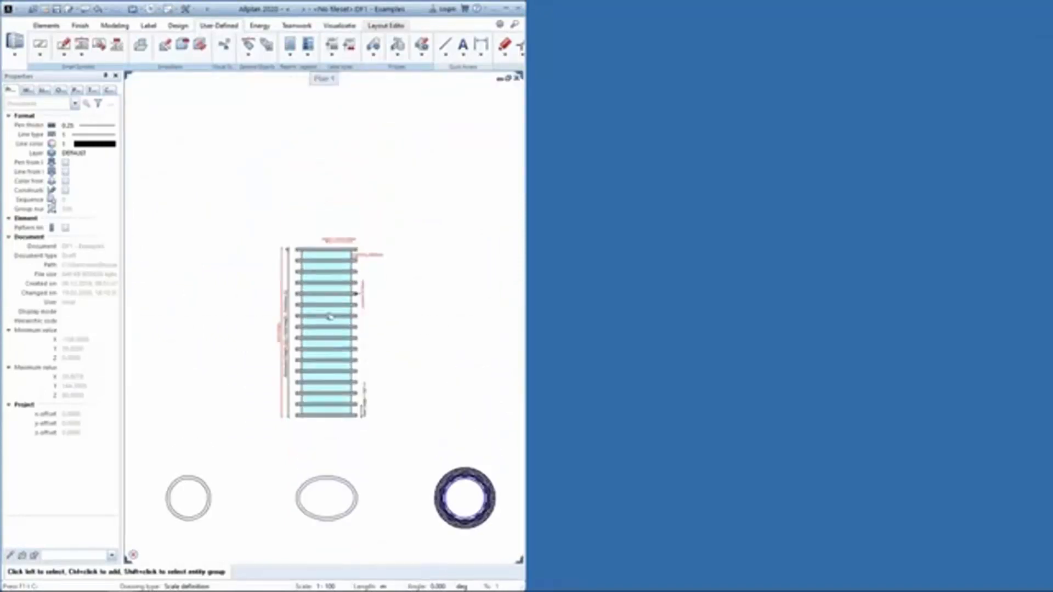
middle_drag(338, 305, 306, 245)
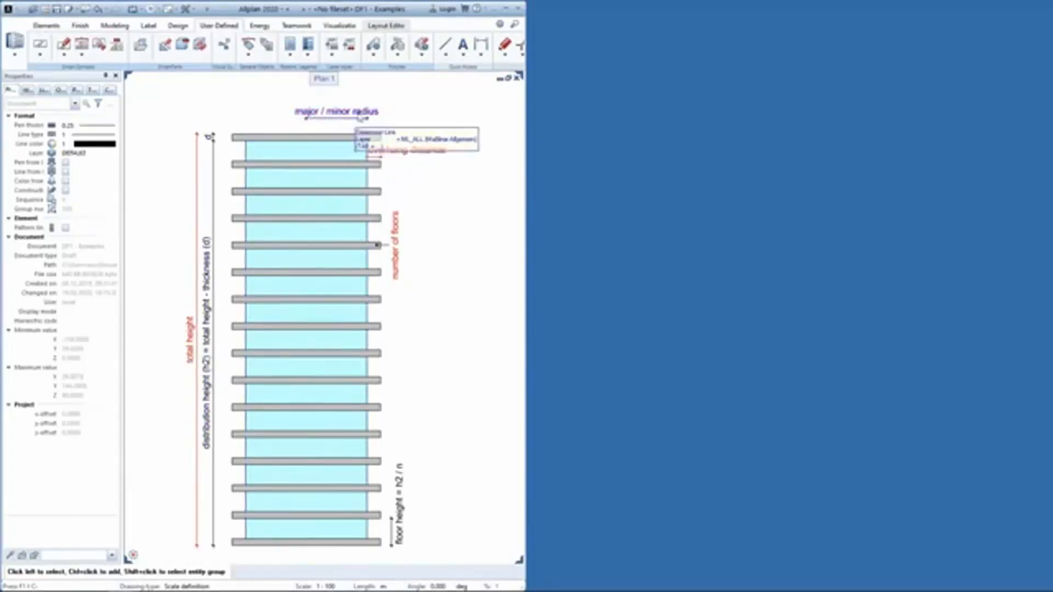
click(509, 78)
scroll(261, 198, up, 5)
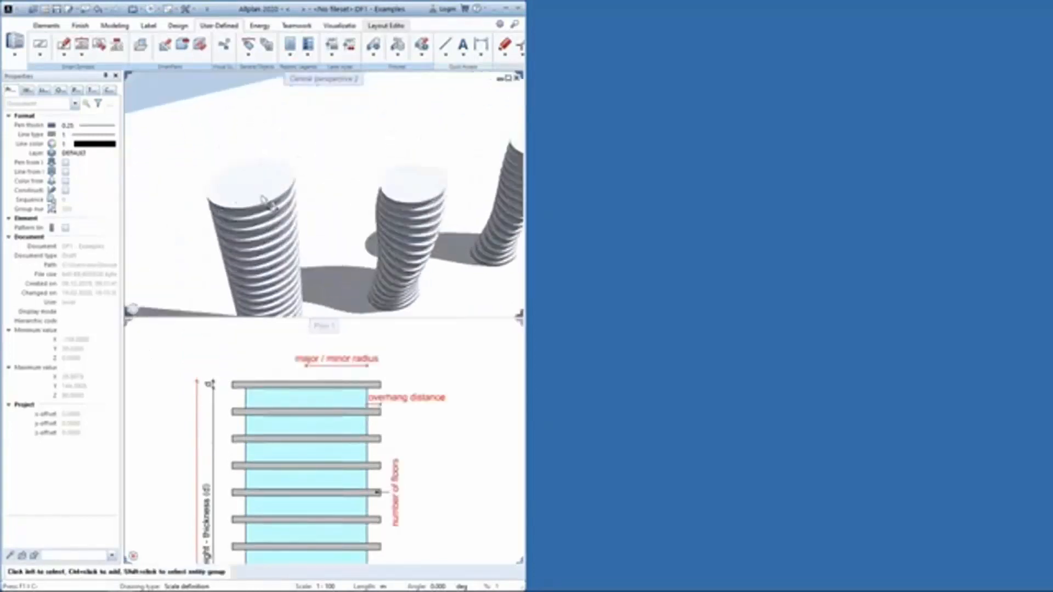
drag(328, 191, 336, 264)
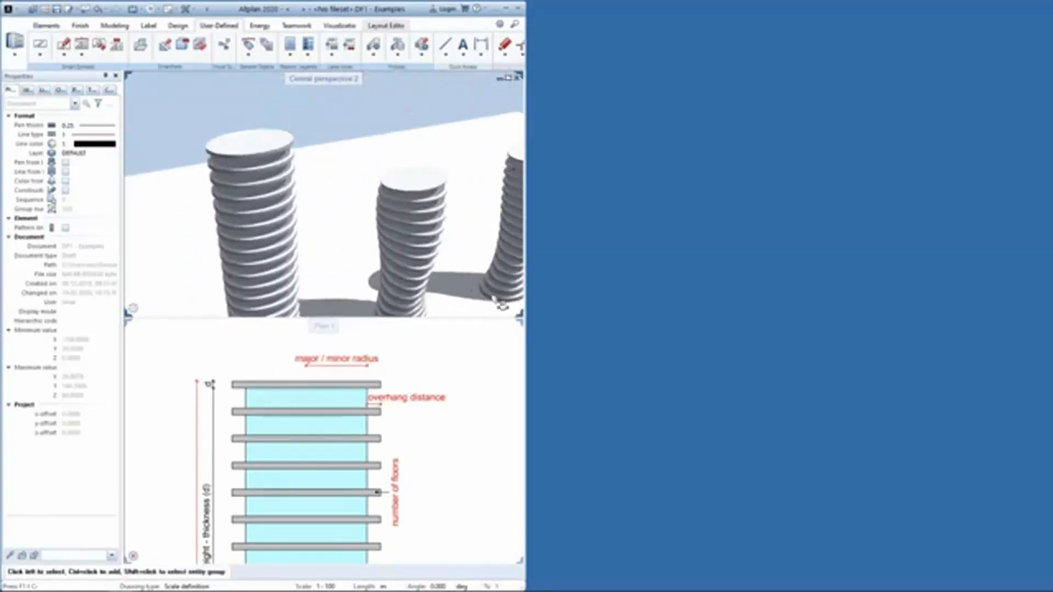
click(505, 328)
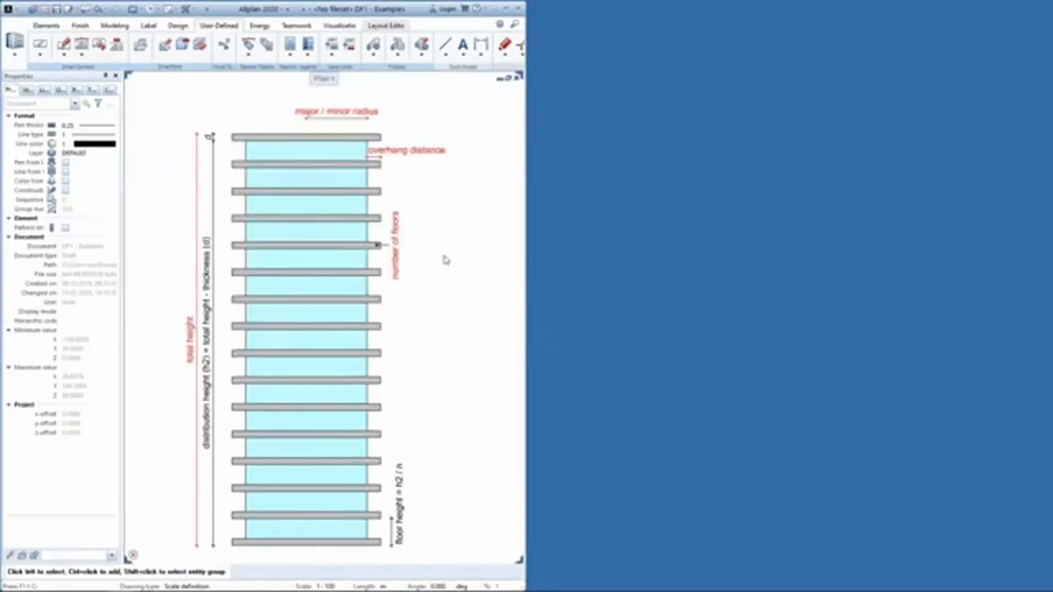
middle_drag(430, 249, 442, 244)
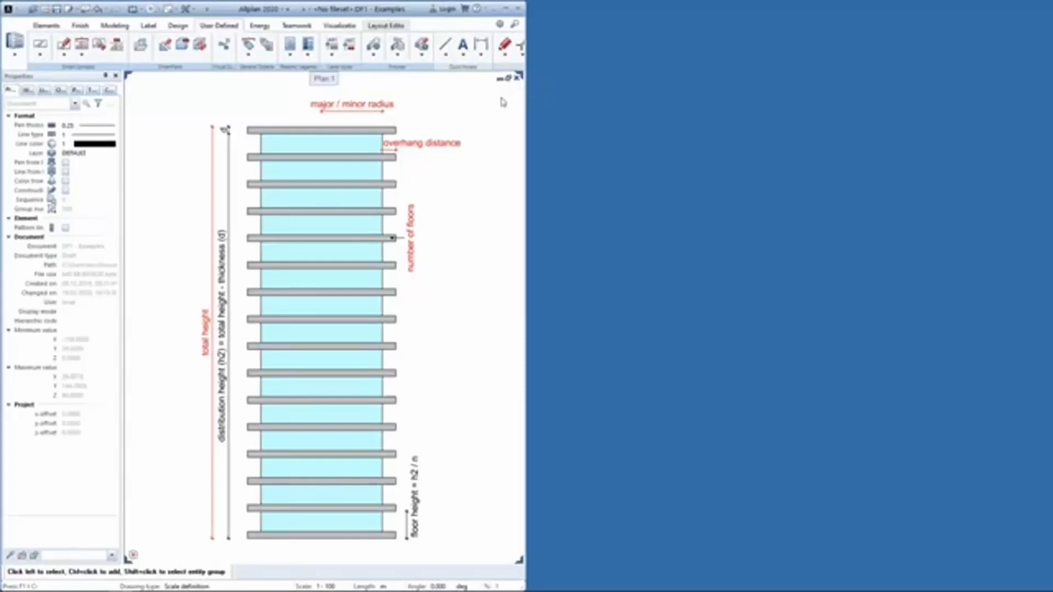
Step: Restore the split perspective and plan viewports and open a new, empty visual script beside the model
click(508, 78)
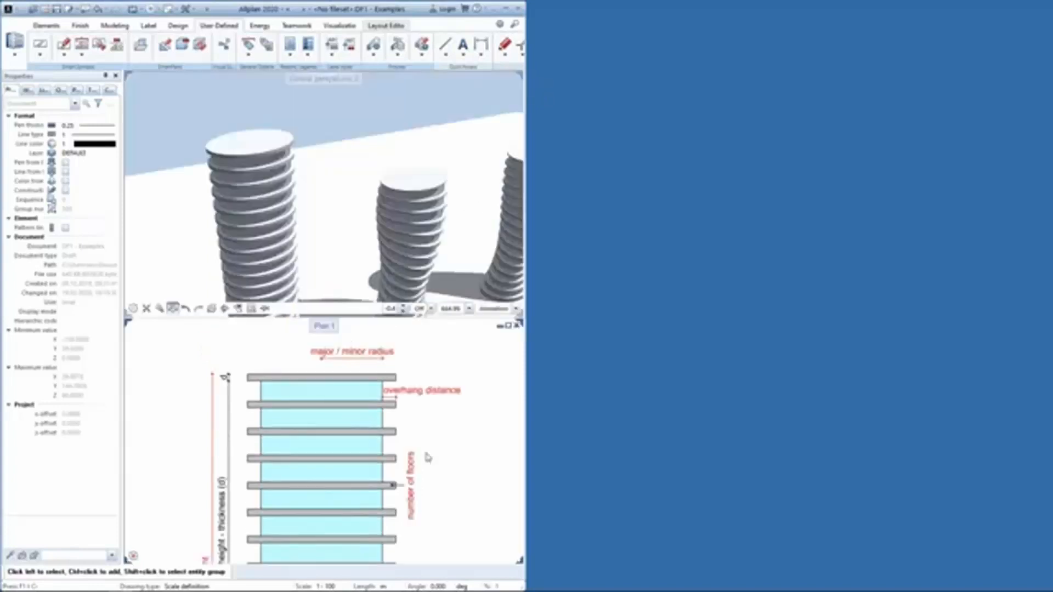
scroll(340, 450, down, 5)
middle_drag(383, 463, 248, 304)
scroll(325, 389, up, 4)
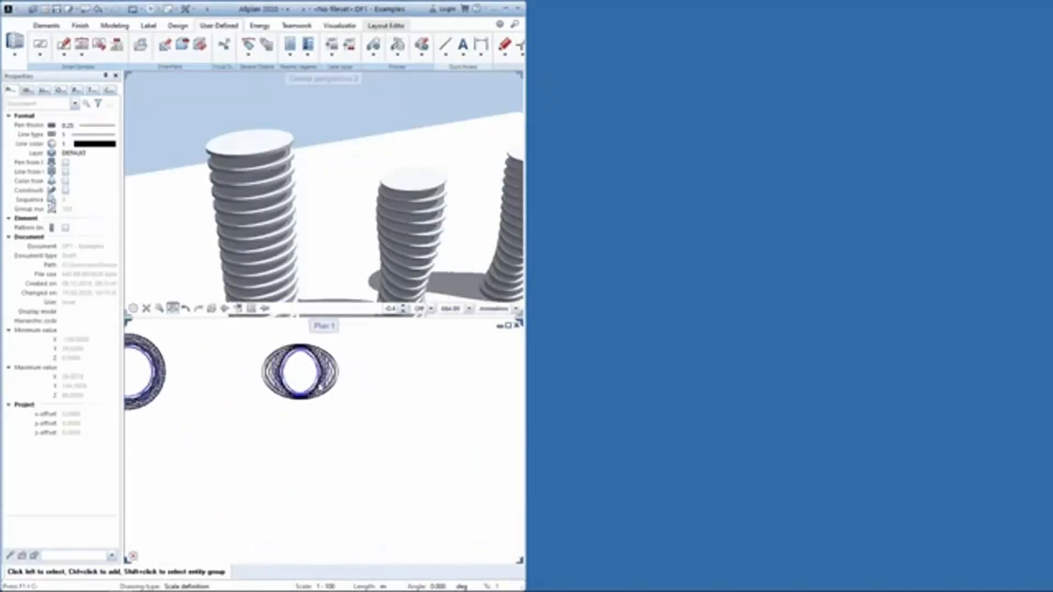
middle_drag(326, 416, 340, 366)
scroll(336, 180, down, 5)
scroll(335, 180, up, 5)
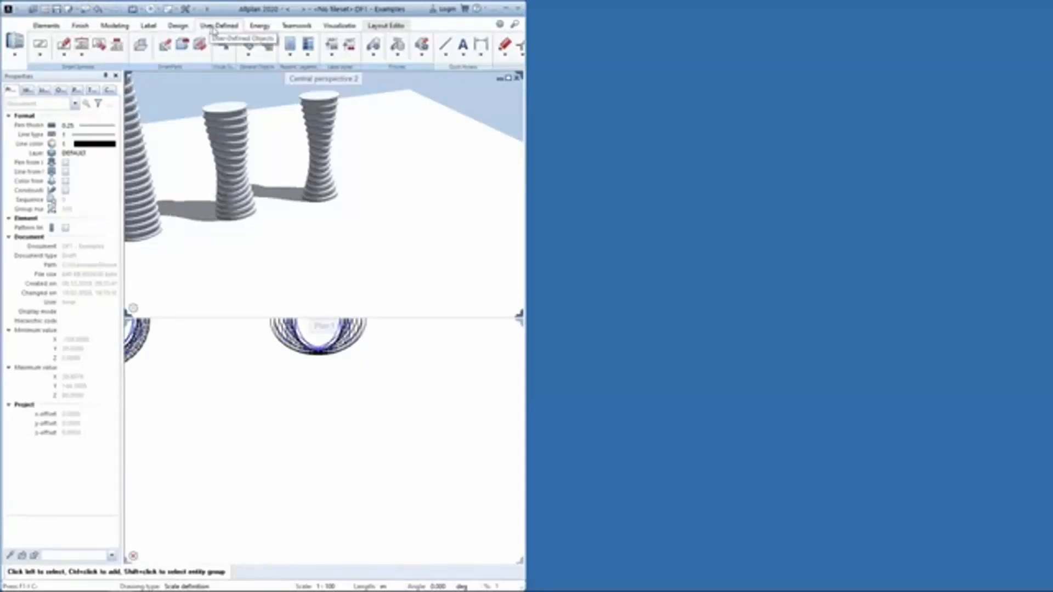
click(224, 46)
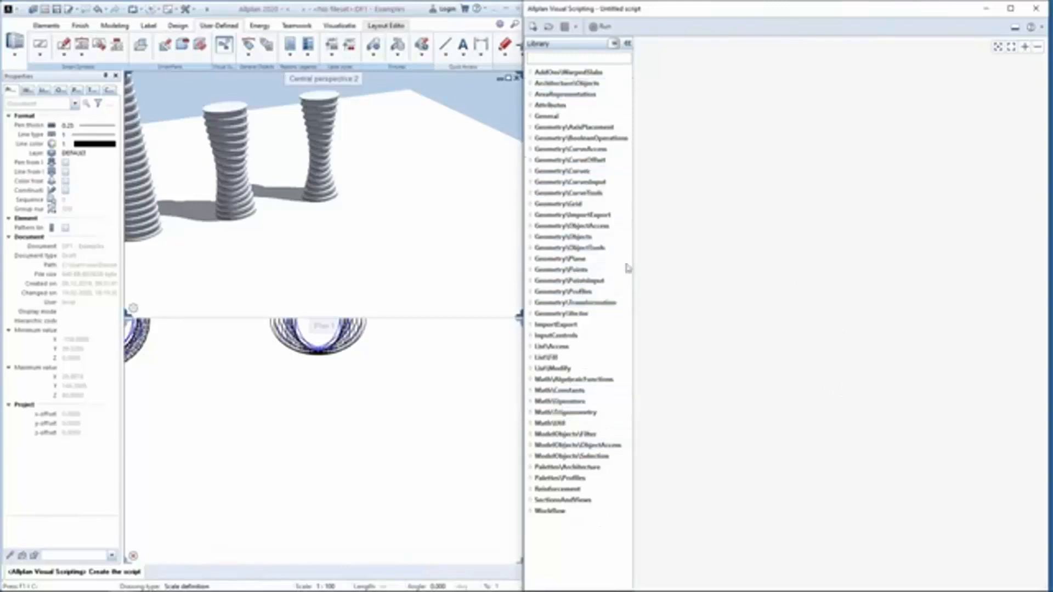
middle_drag(217, 171, 286, 199)
middle_drag(393, 408, 384, 369)
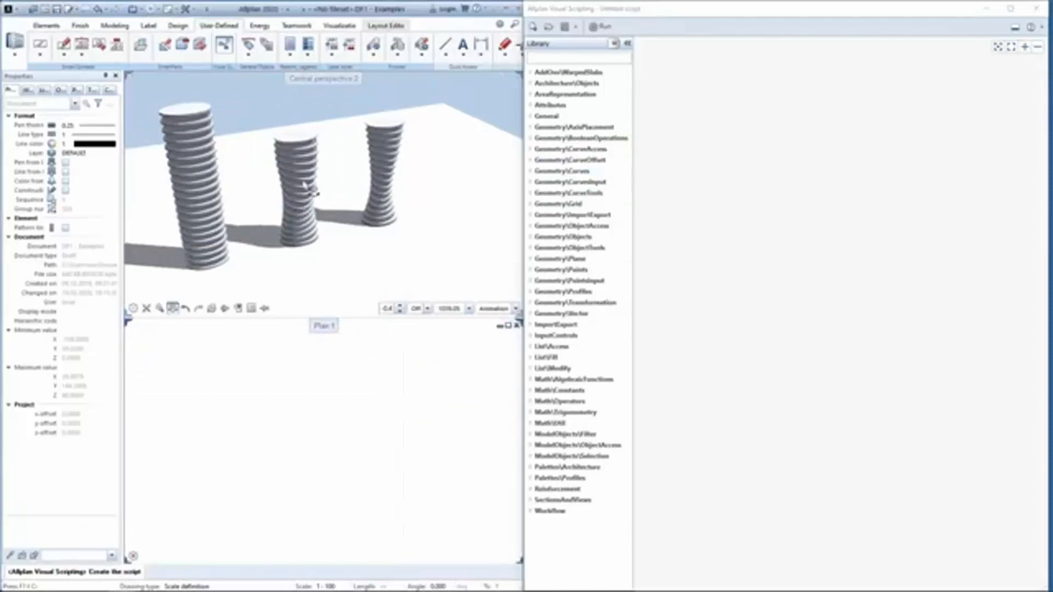
shift+middle_drag(269, 210, 329, 159)
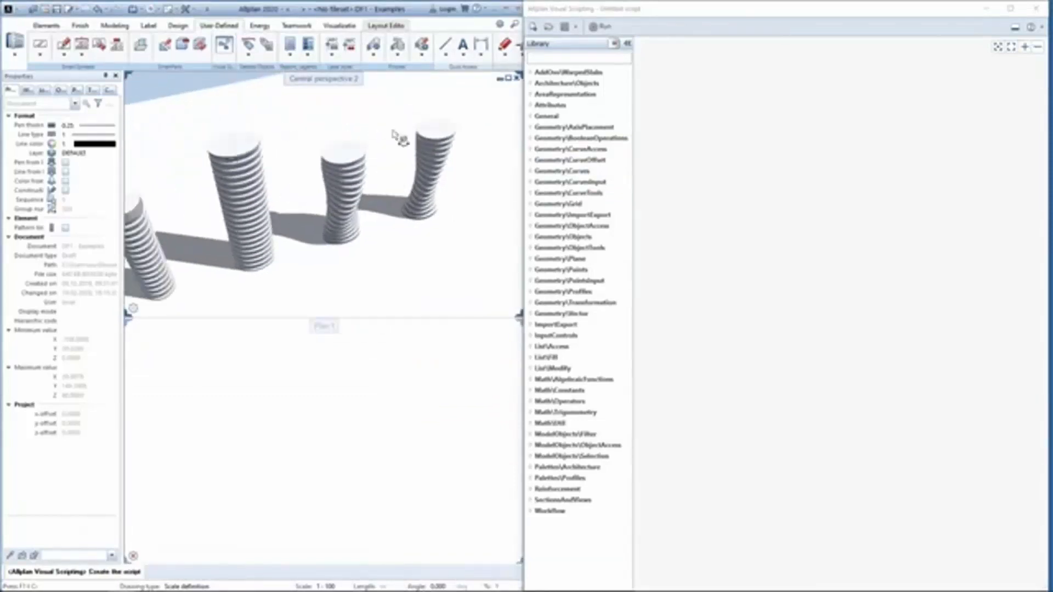
Step: Search the node library for "ellipse" and place an Ellipse3D node in the script
click(612, 58)
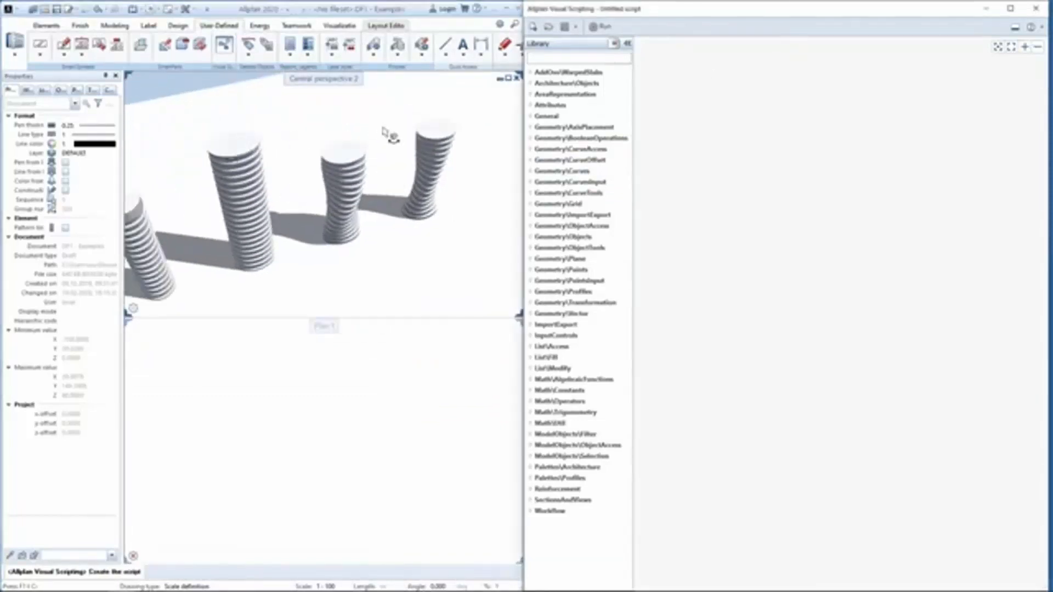
text(ellipse)
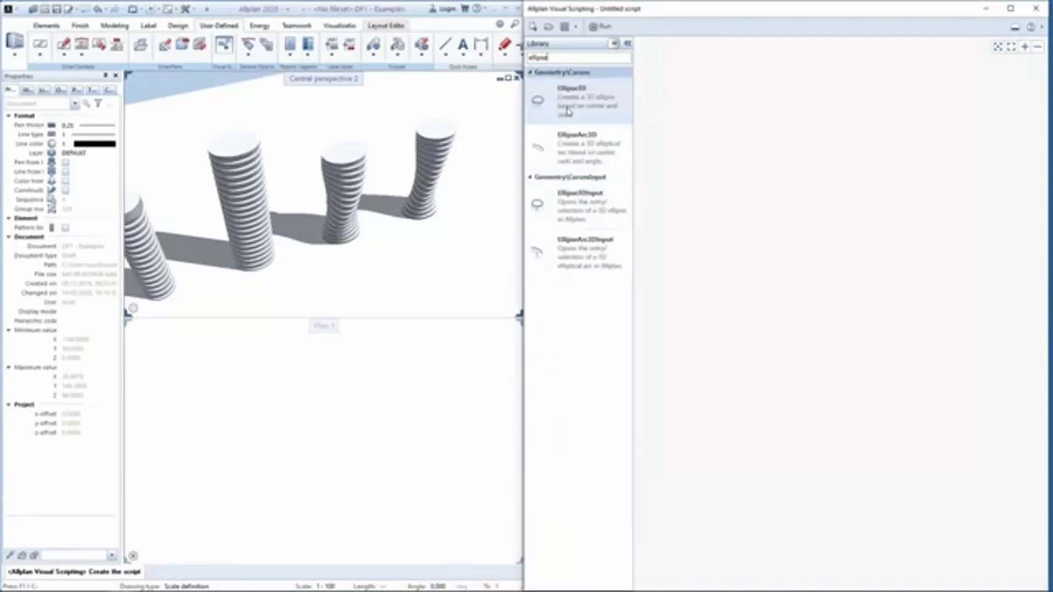
drag(549, 100, 776, 240)
scroll(864, 356, up, 3)
middle_drag(861, 339, 910, 337)
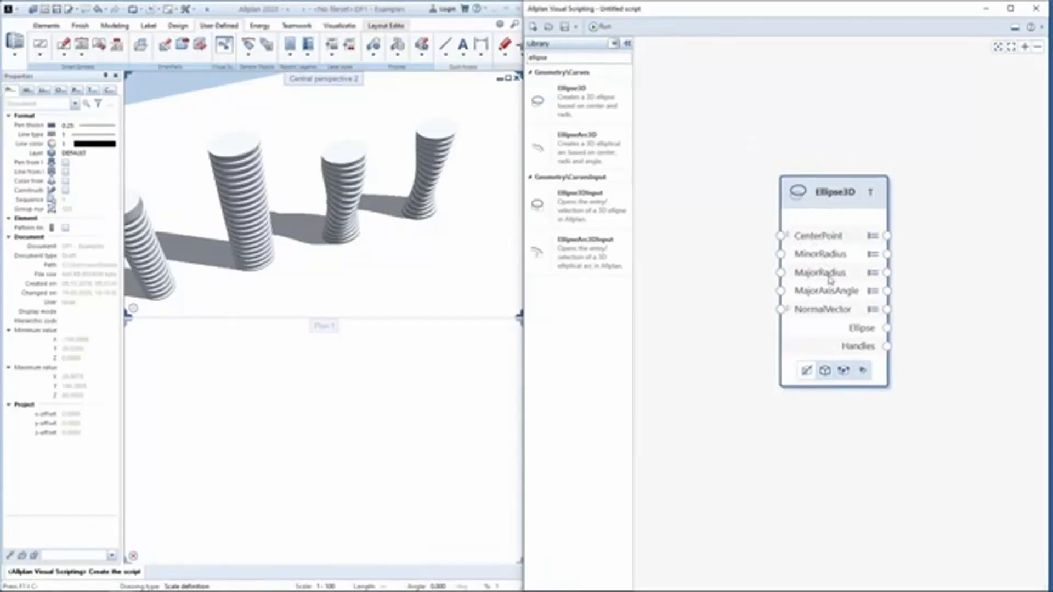
middle_drag(927, 285, 903, 281)
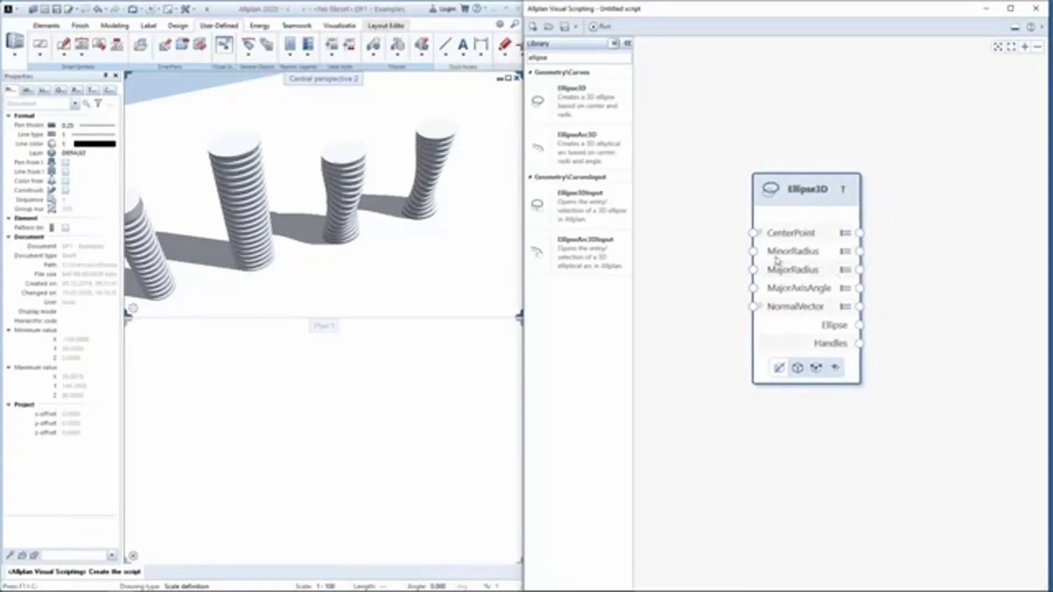
Step: Set the Ellipse3D node's MinorRadius to 7 and MajorRadius to 10, and run the script
click(846, 251)
double_click(939, 261)
text(7)
key(Return)
click(846, 270)
double_click(947, 279)
text(9)
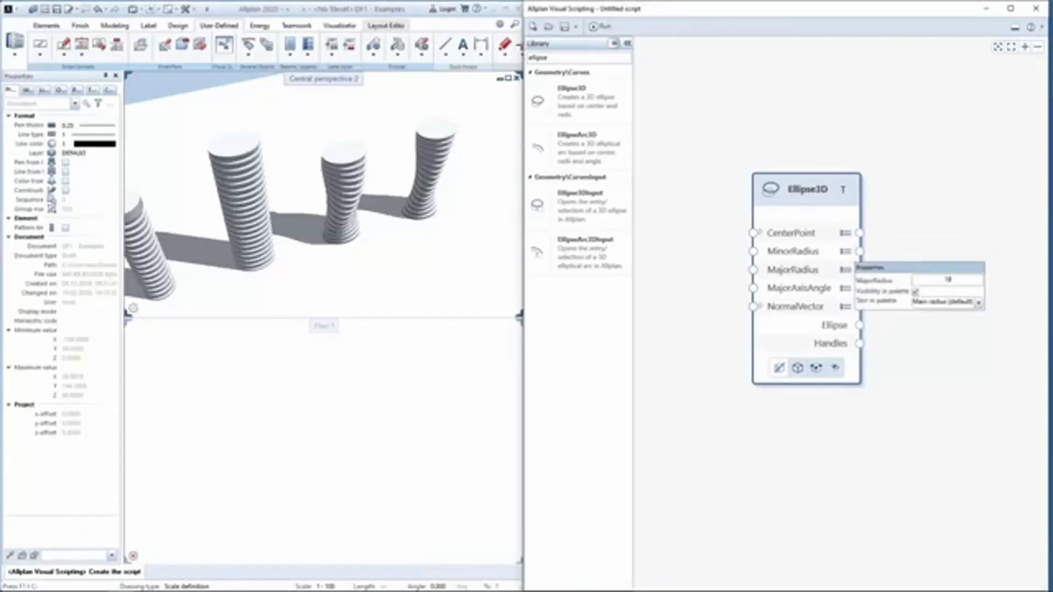
key(Return)
click(962, 349)
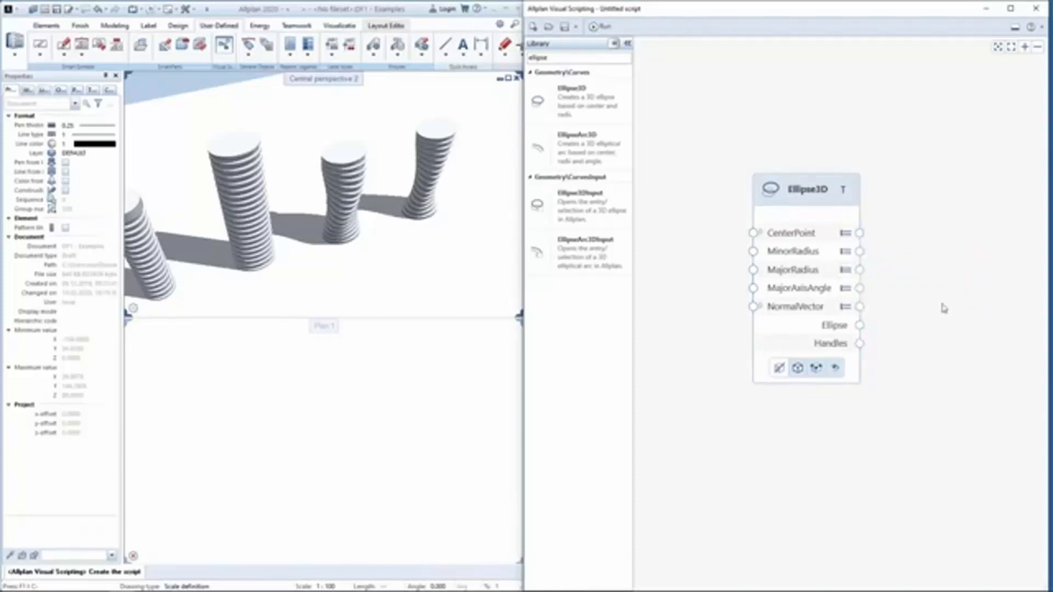
click(605, 27)
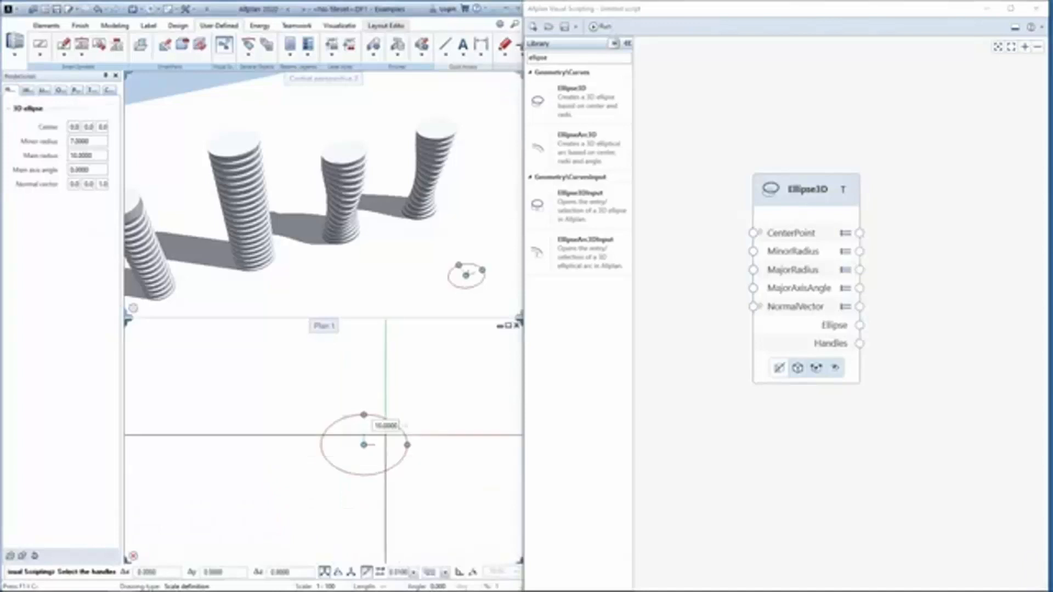
Step: Stretch the ellipse in the plan view by its handles to a major radius of about 12.21 and a minor radius of about 8.8
scroll(374, 439, up, 3)
ctrl+drag(396, 213, 396, 258)
scroll(410, 455, up, 1)
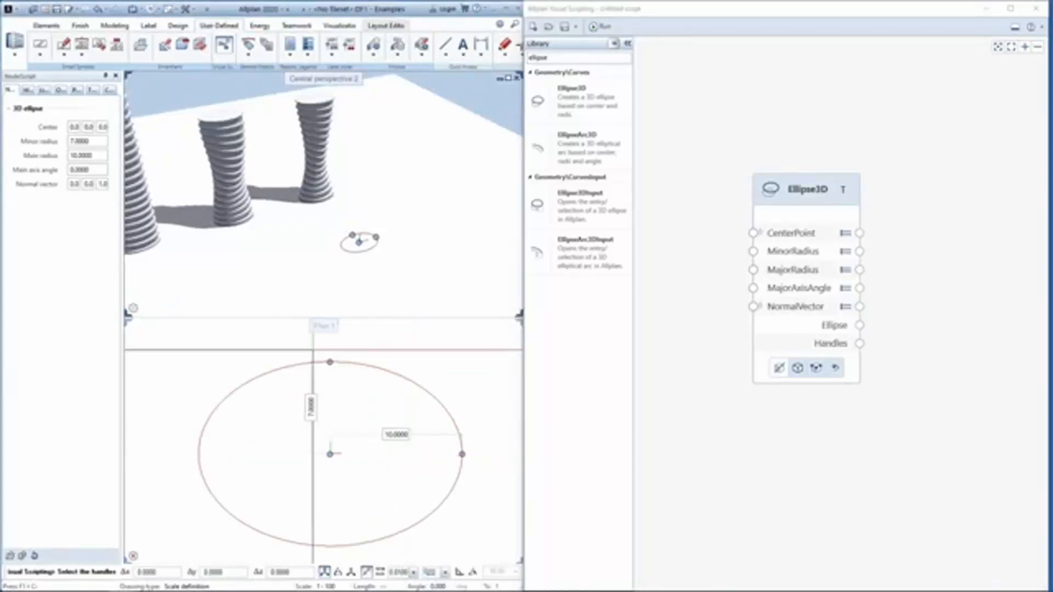
middle_drag(384, 396, 363, 400)
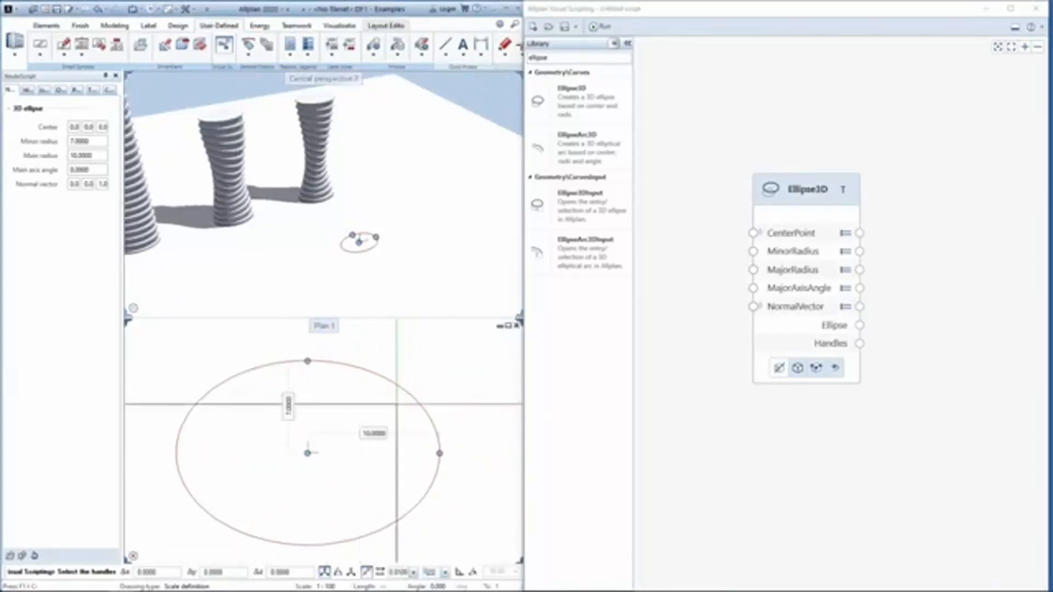
click(439, 453)
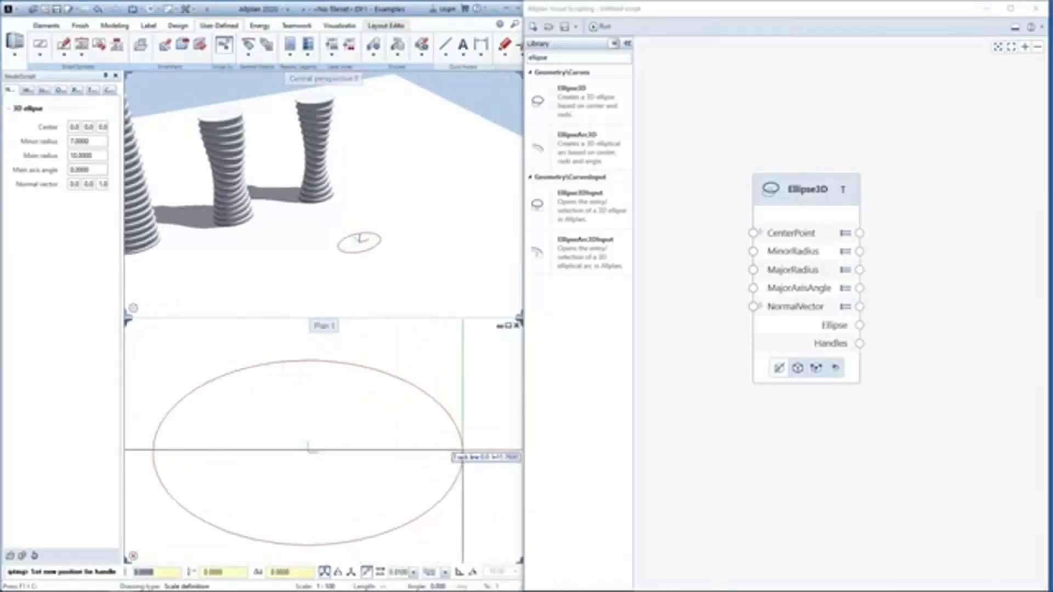
click(469, 450)
middle_drag(315, 366, 337, 368)
click(331, 400)
click(324, 377)
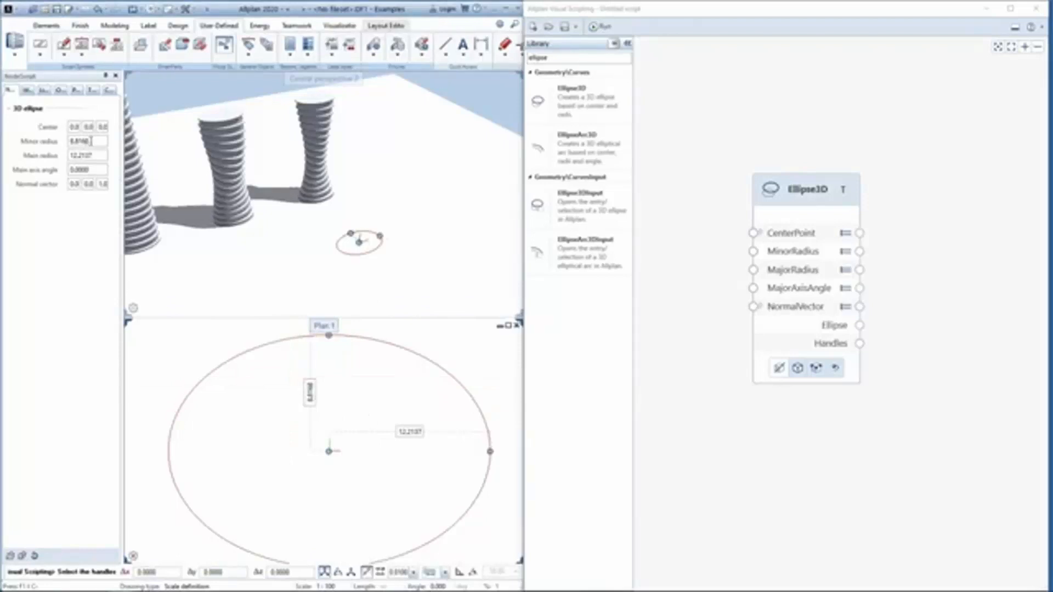
Step: Set the 3D ellipse's minor radius to 7 and its main radius to 10 in the node's properties
click(91, 141)
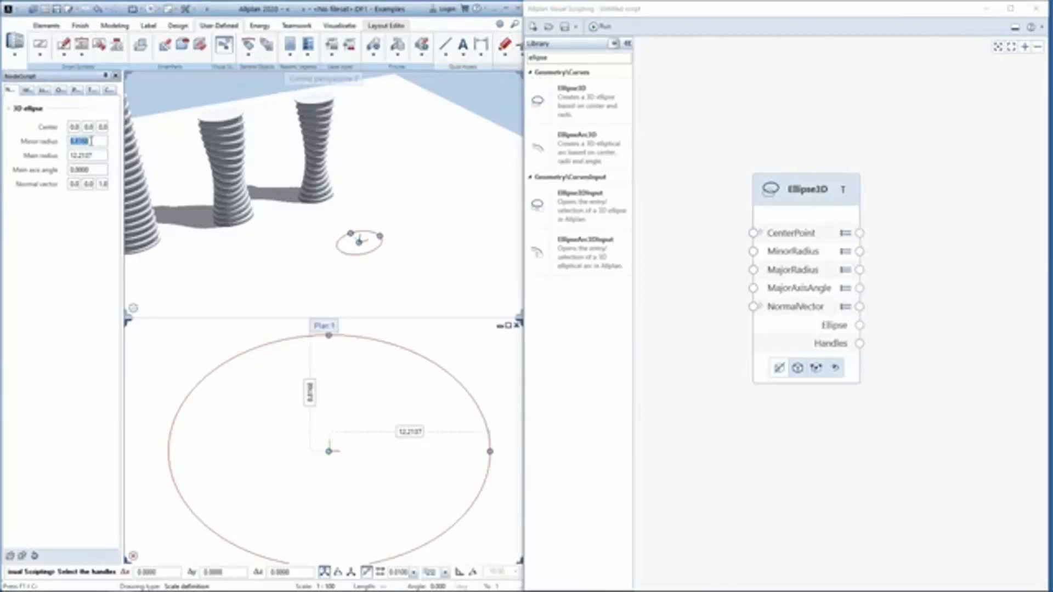
text(750cm)
key(Return)
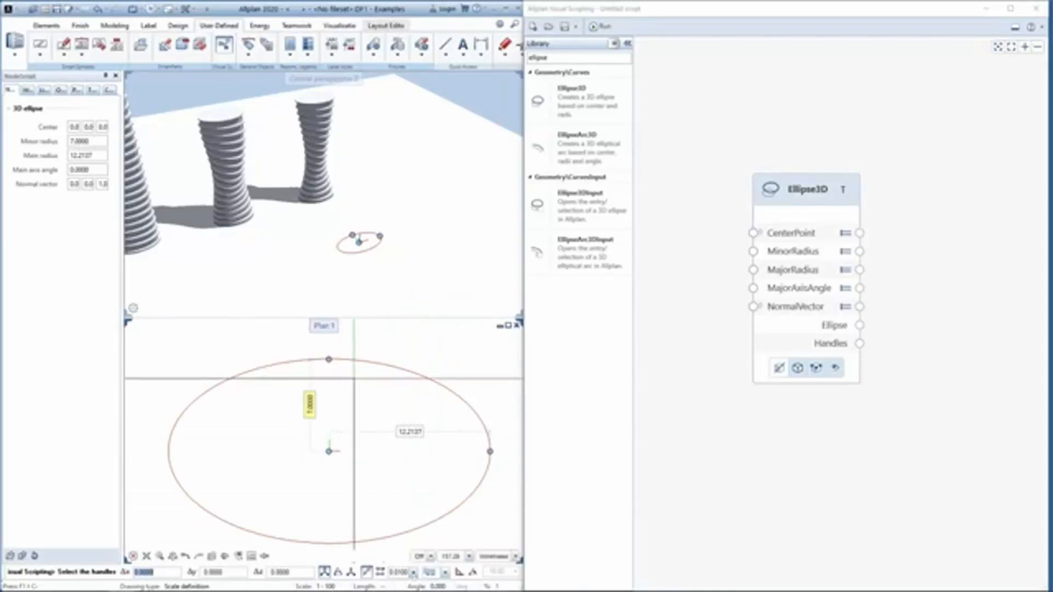
click(95, 153)
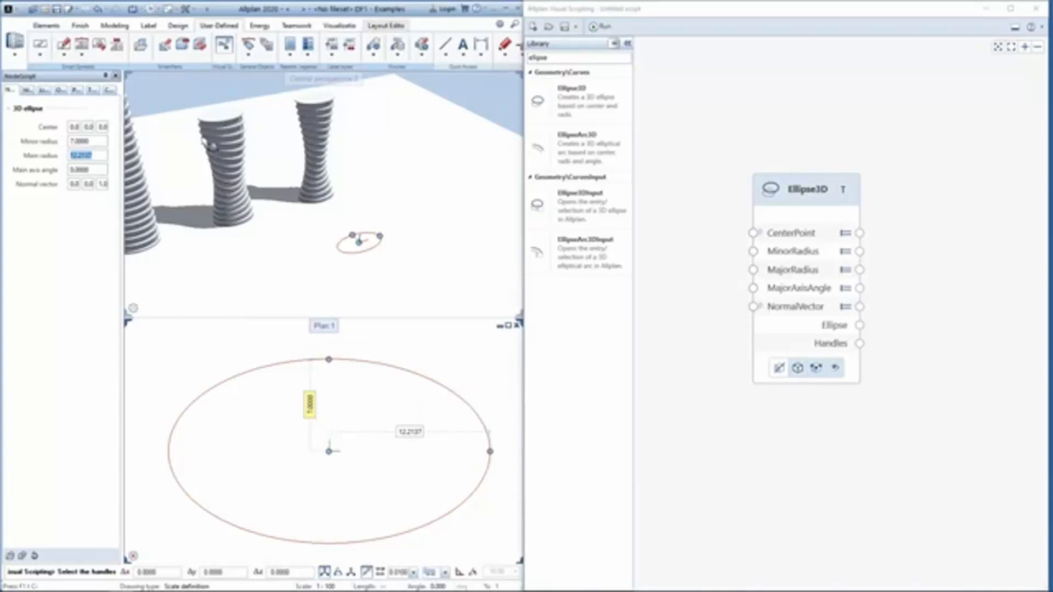
text(15)
key(Return)
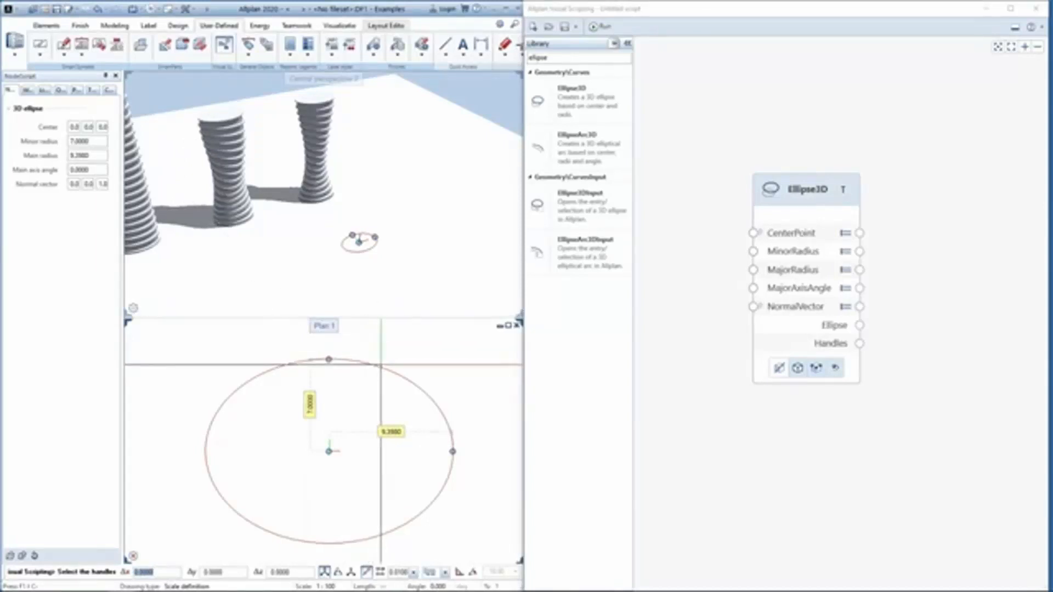
double_click(88, 155)
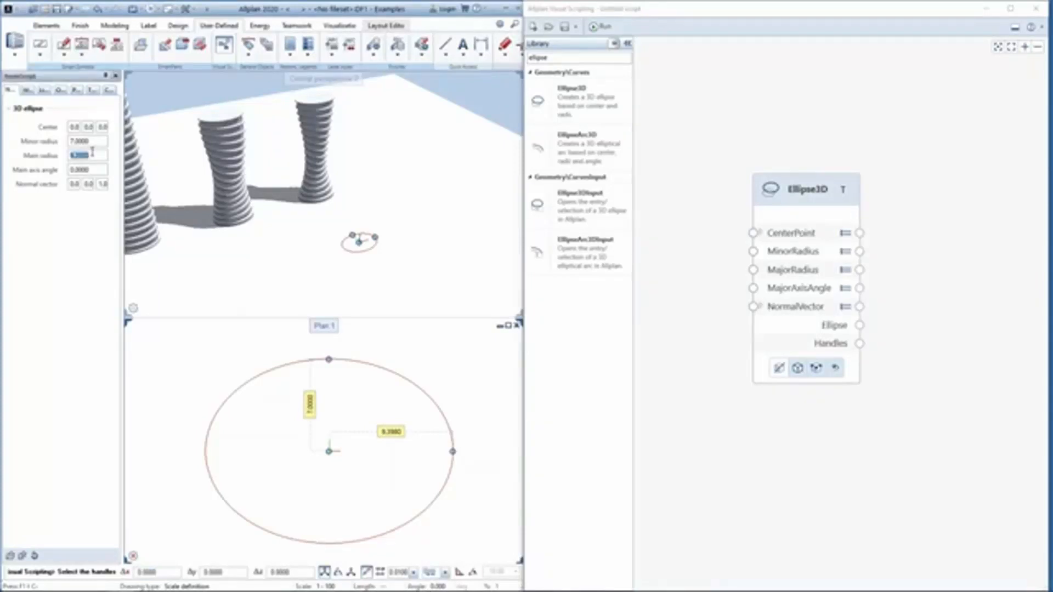
text(10)
key(Return)
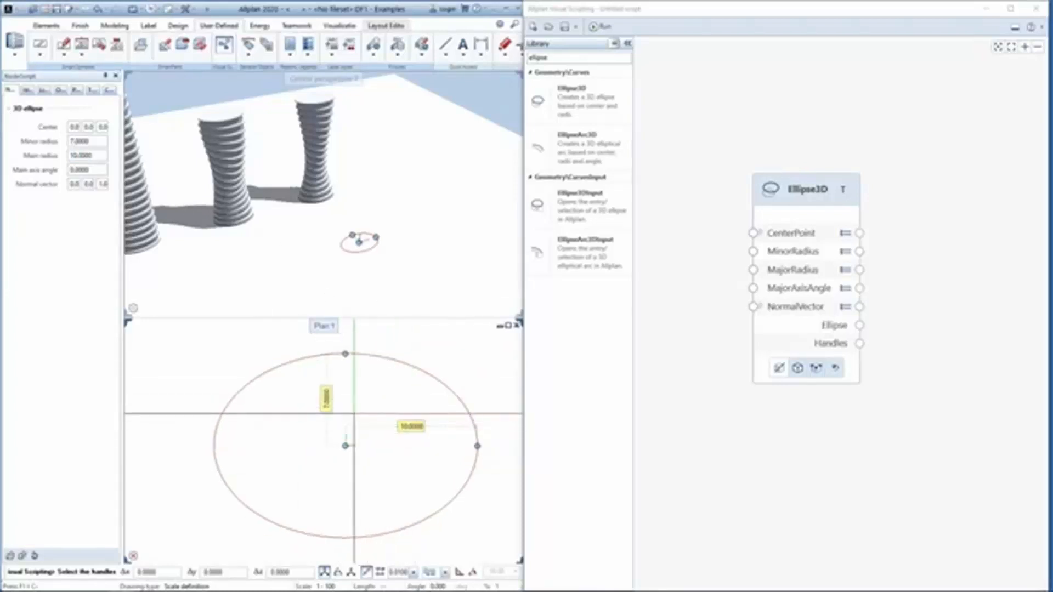
Step: Examine the twisted towers in the perspective view from a lower, closer angle, focusing on their stacked floor slabs
scroll(285, 212, down, 1)
middle_drag(285, 211, 361, 216)
ctrl+drag(290, 218, 313, 258)
scroll(205, 175, up, 1)
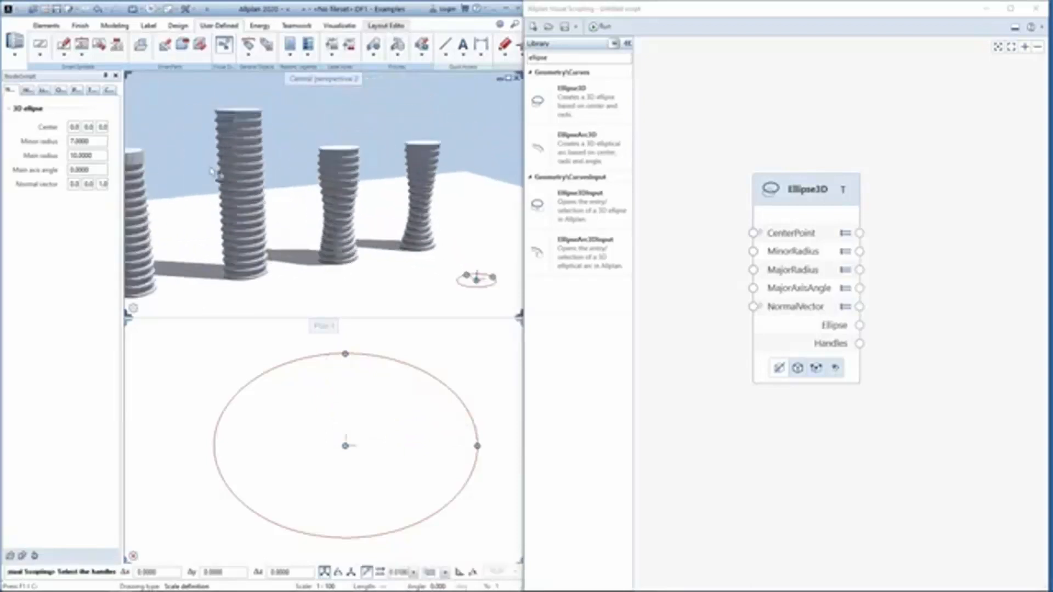
scroll(258, 180, up, 1)
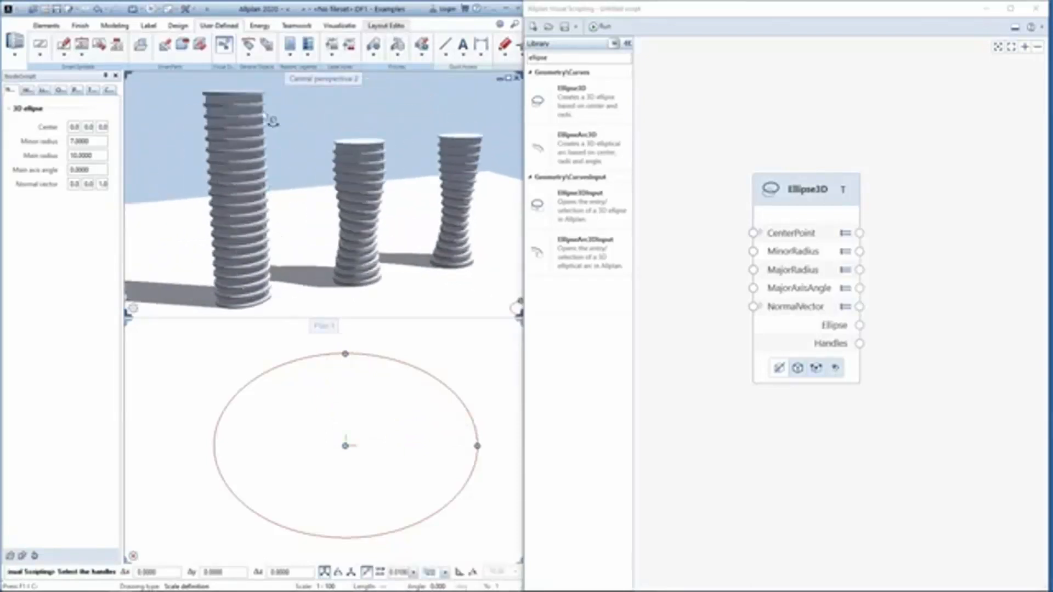
middle_drag(300, 178, 252, 148)
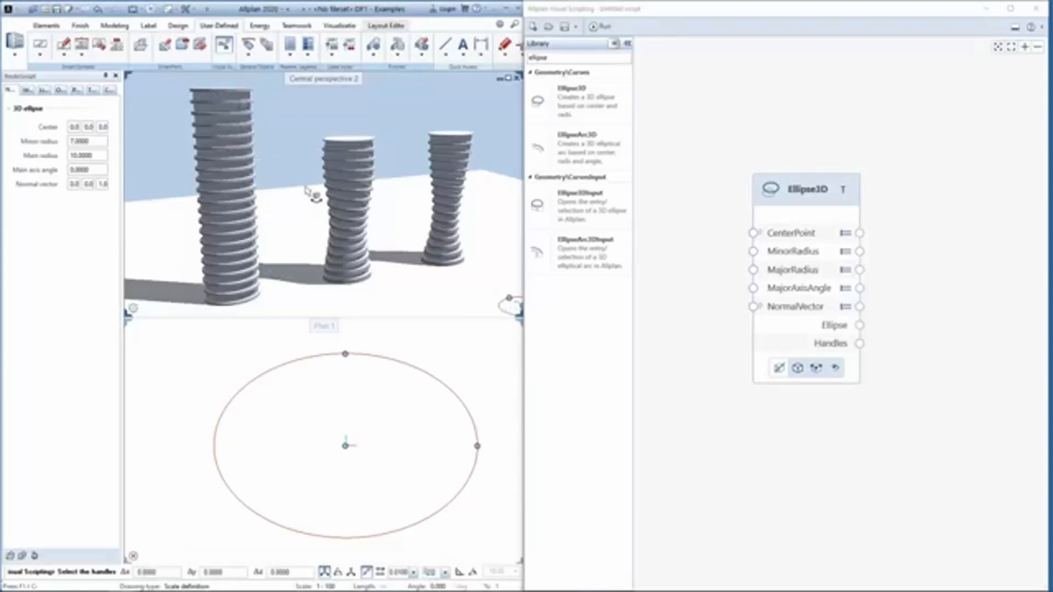
middle_drag(356, 172, 340, 175)
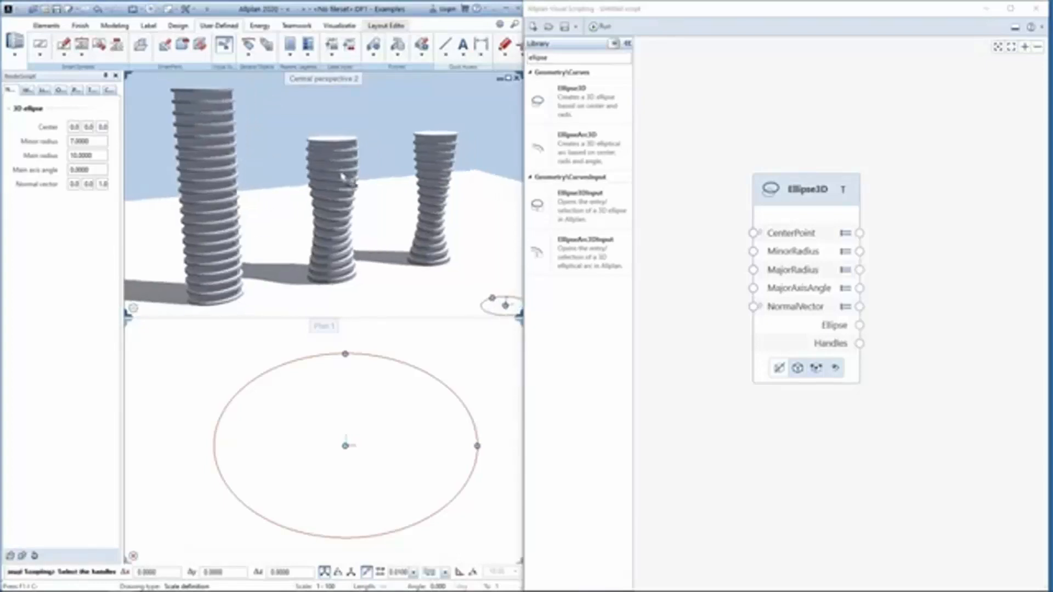
middle_drag(259, 186, 278, 185)
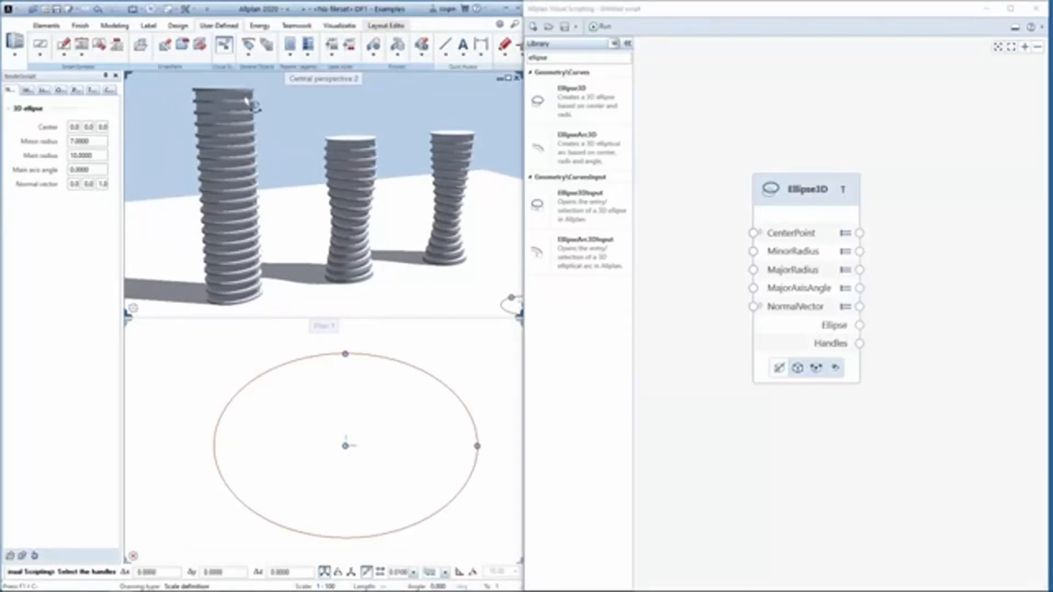
Step: Search the node library for "extrude" and read the inputs and outputs of the ExtrudeAlongVector node
middle_drag(839, 108, 764, 141)
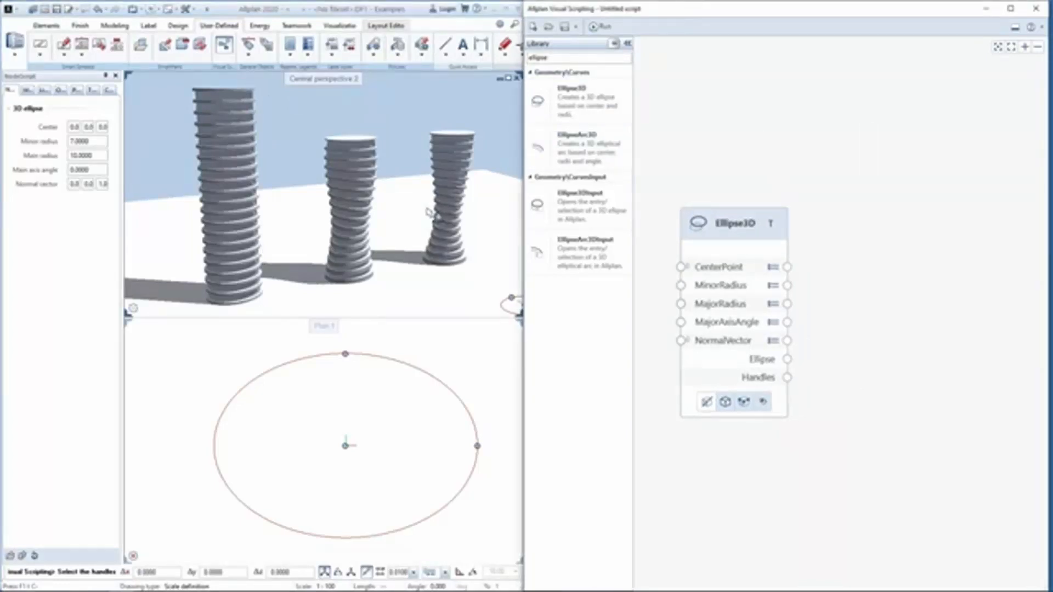
double_click(551, 59)
text(d)
text(xtru)
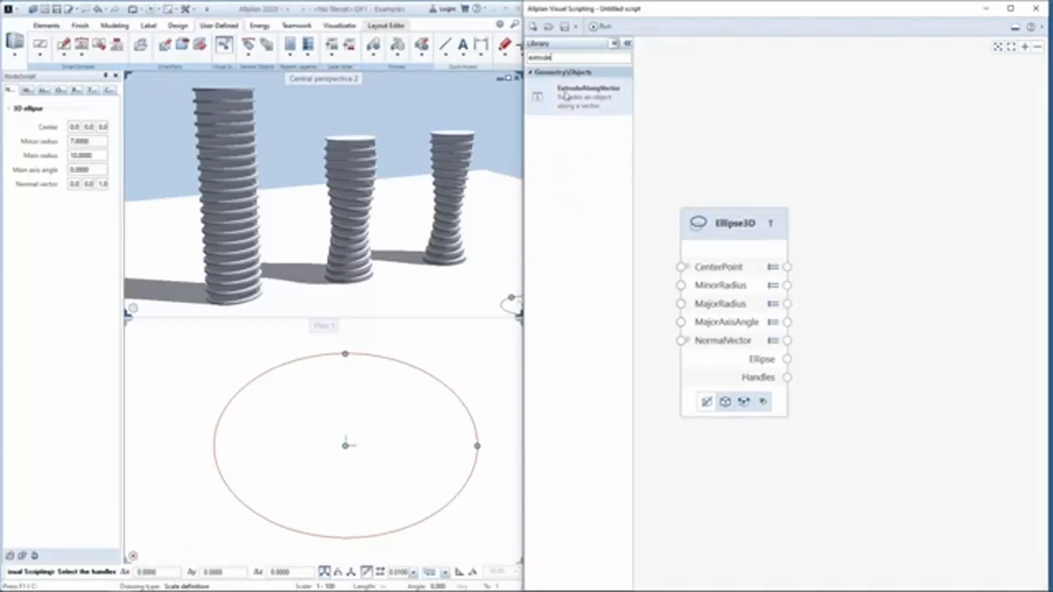
mouse_move(583, 98)
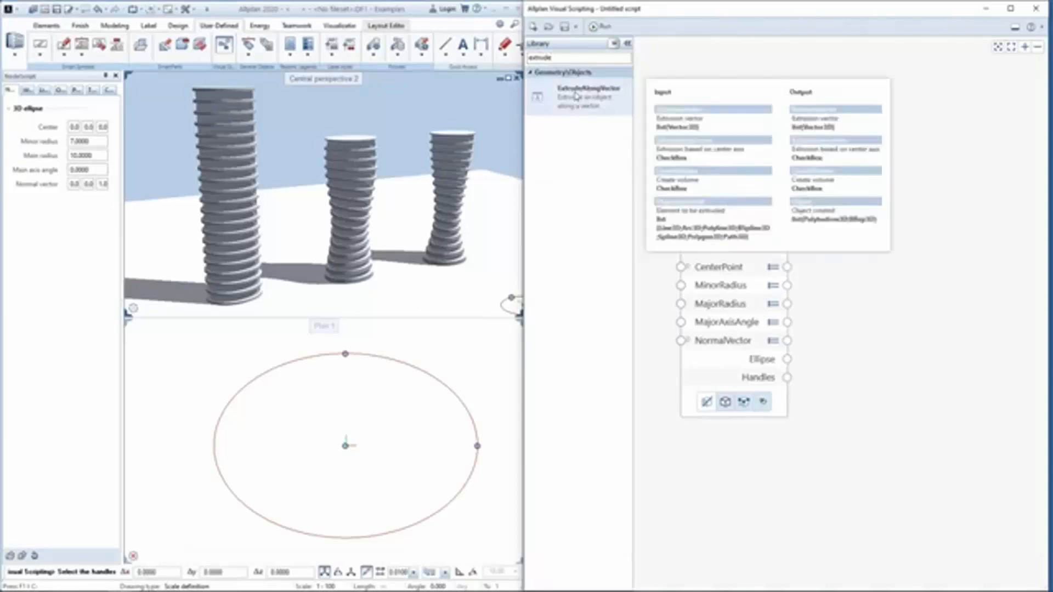
Step: Search the node library for "move" and place a MoveByVector node beside the Ellipse3D node
drag(394, 158, 391, 181)
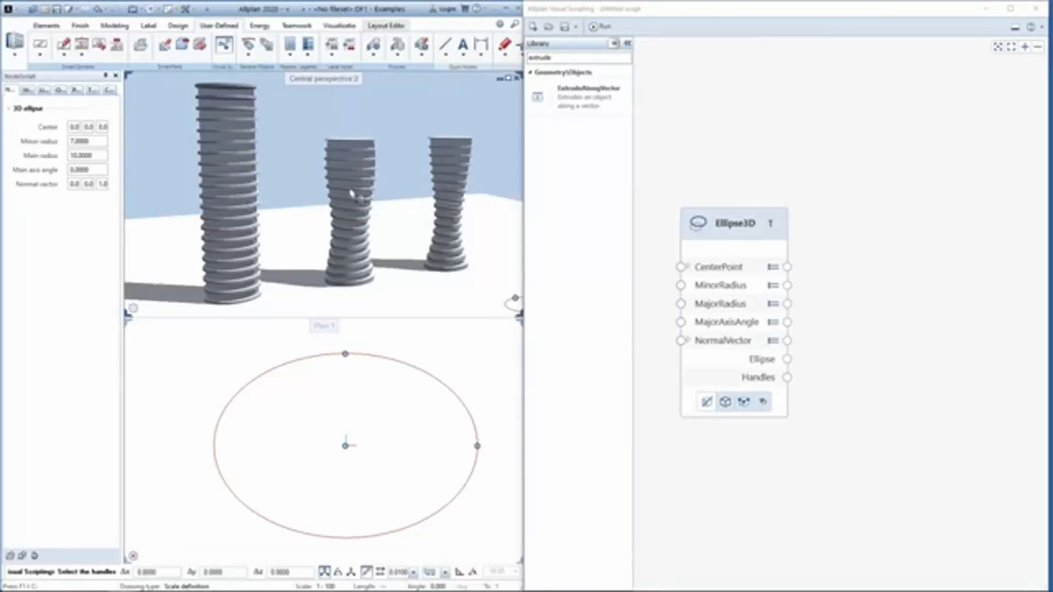
drag(381, 220, 375, 259)
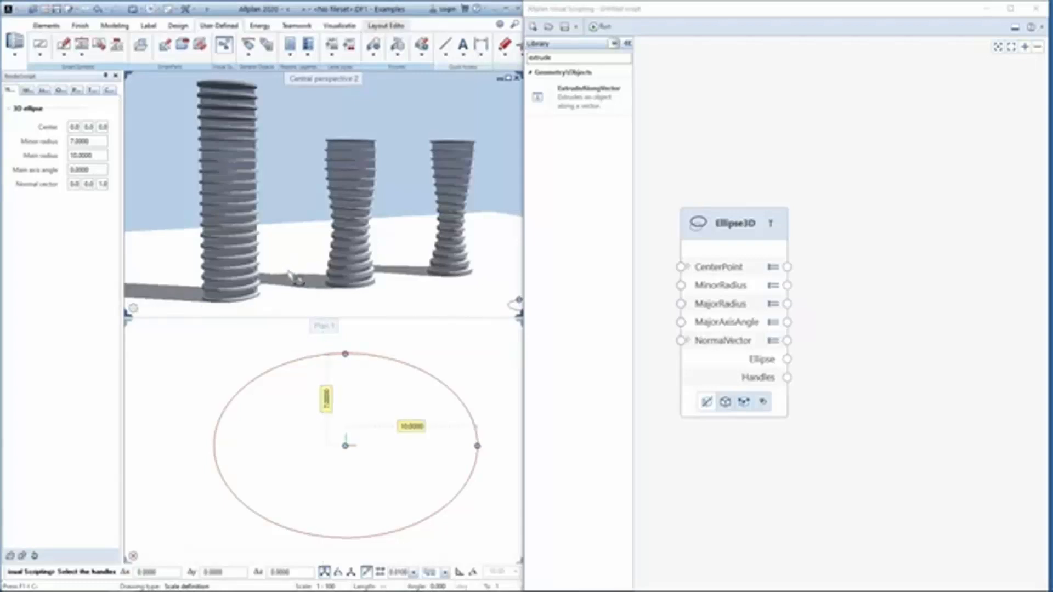
drag(279, 241, 293, 245)
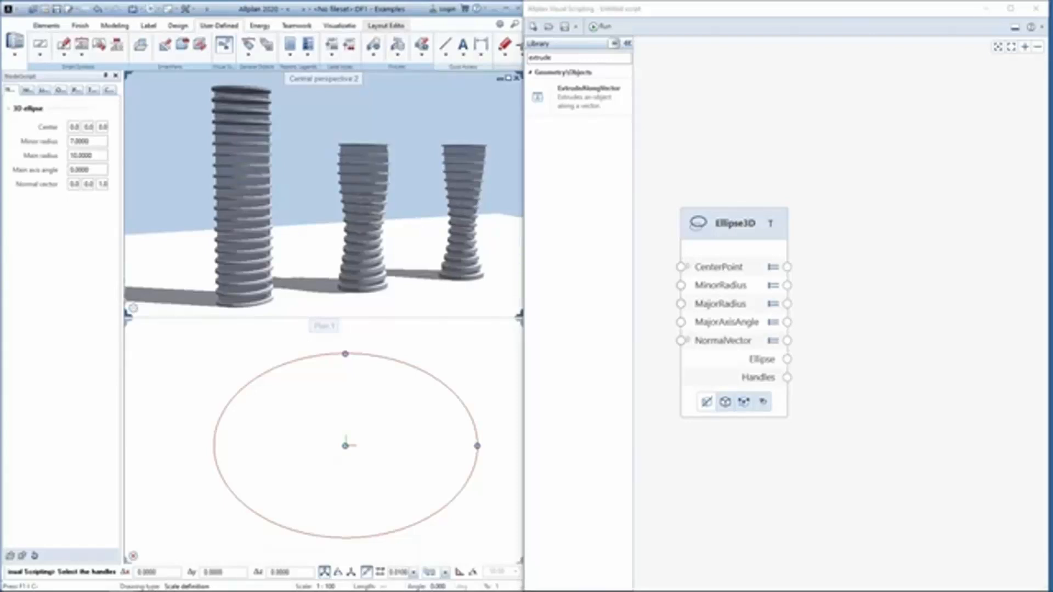
drag(564, 57, 529, 59)
text(move)
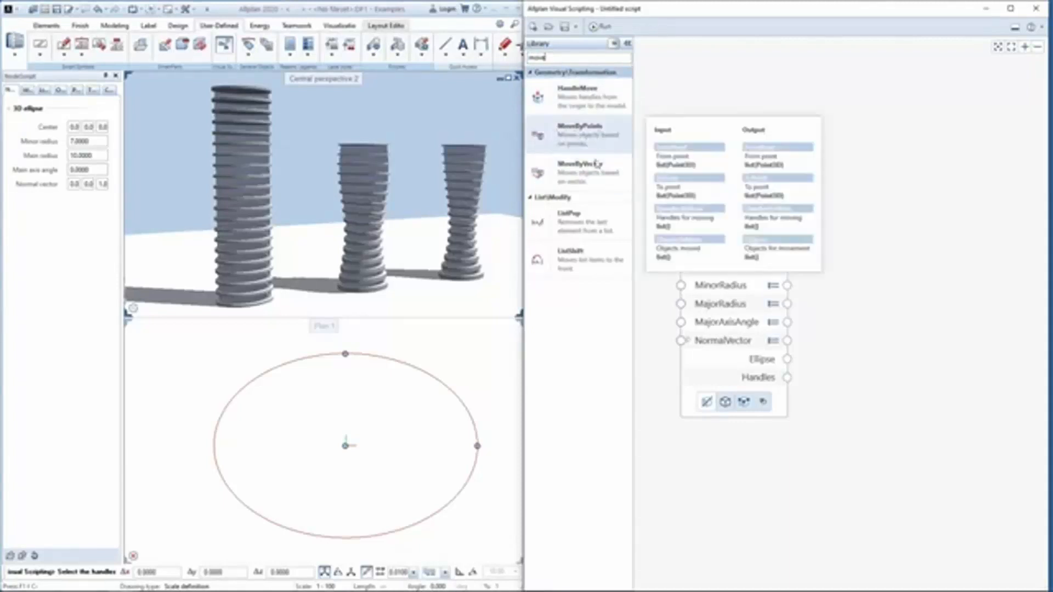
mouse_move(569, 178)
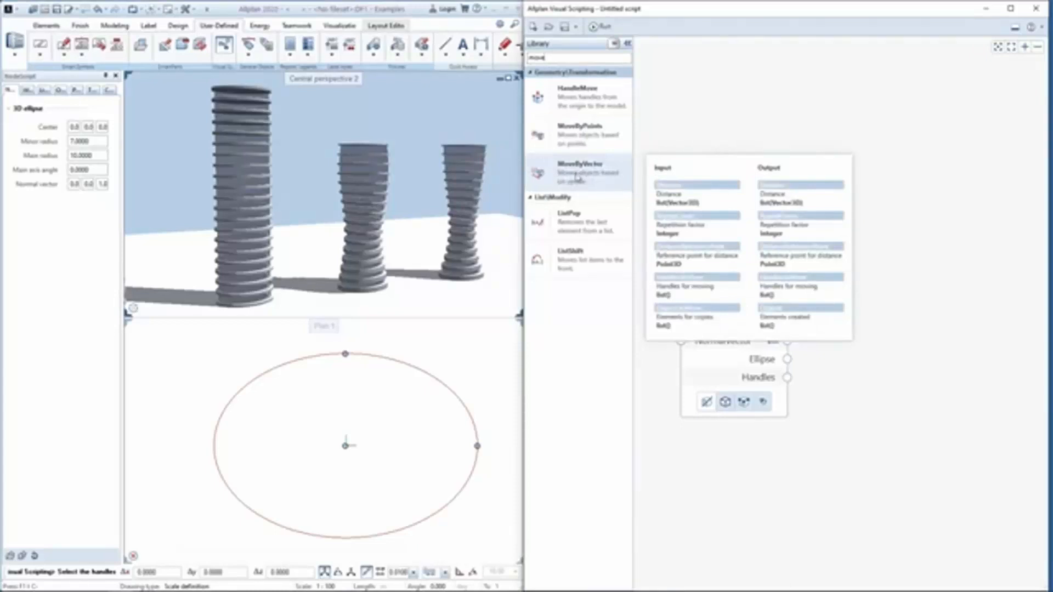
drag(584, 176, 895, 156)
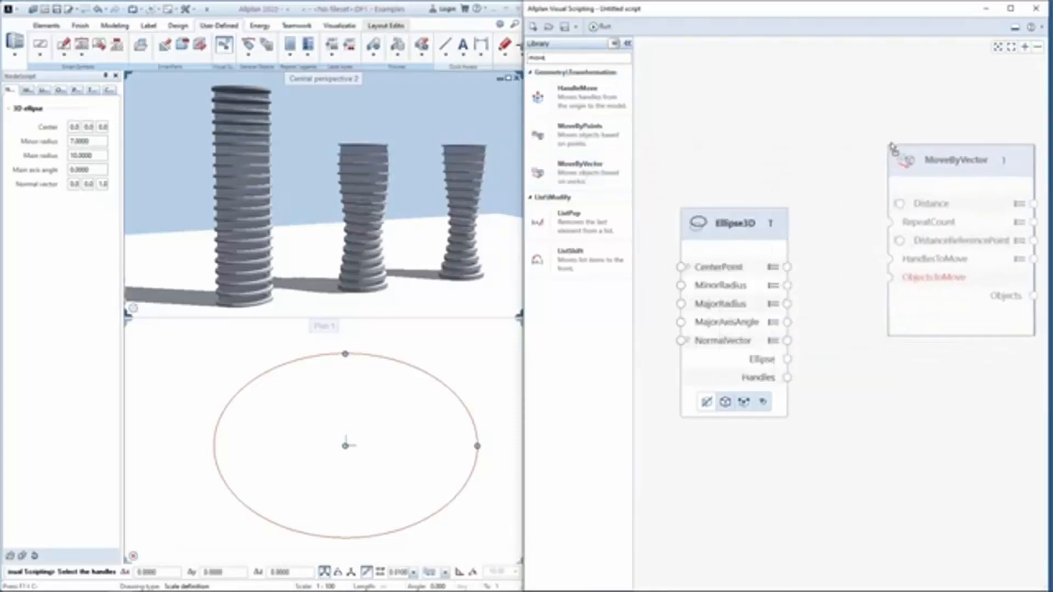
middle_drag(859, 229, 799, 230)
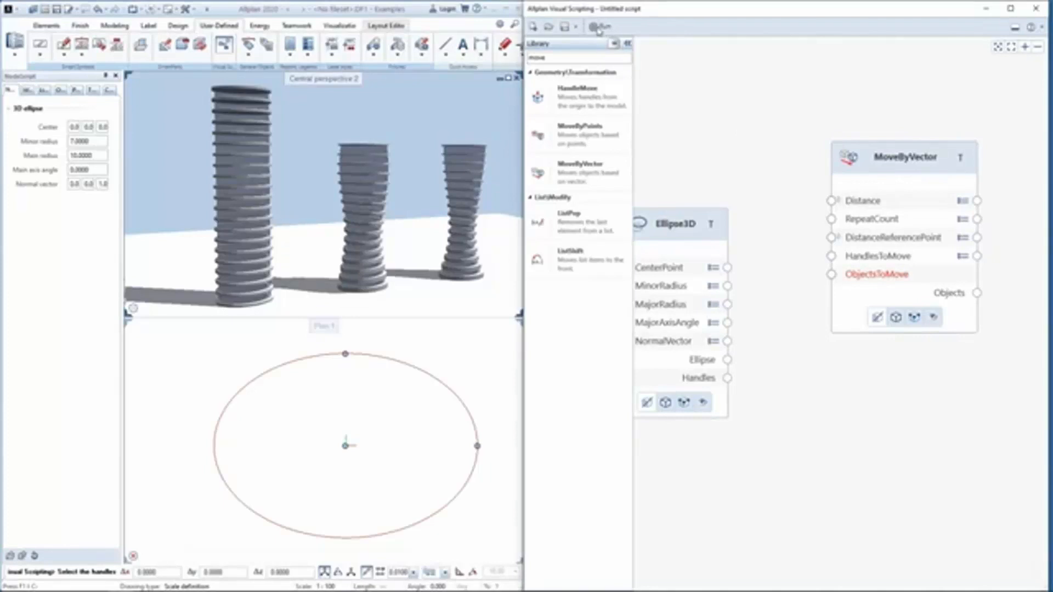
middle_drag(781, 179, 823, 155)
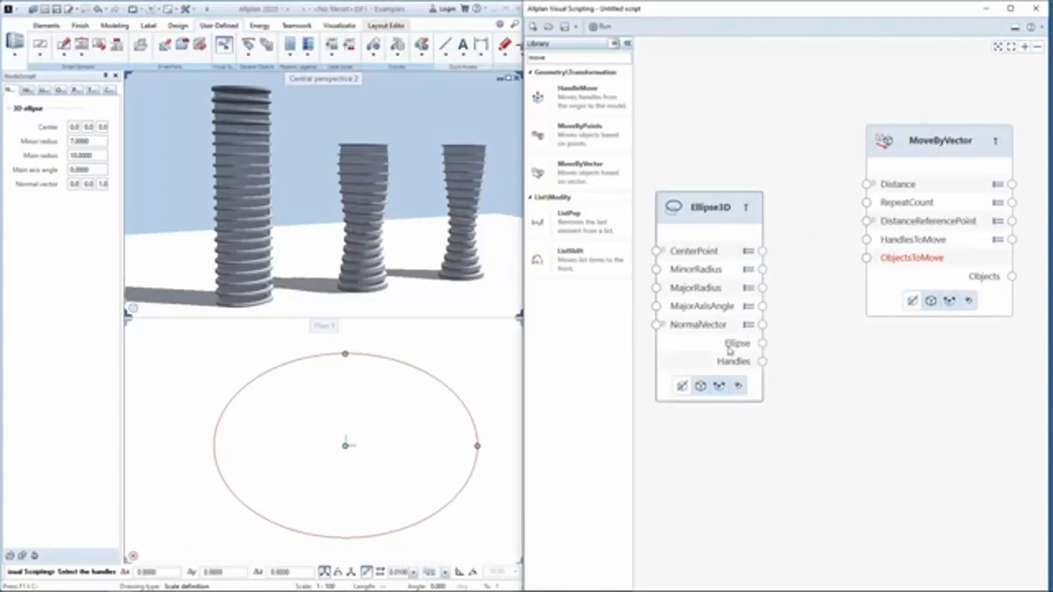
Step: Connect the Ellipse output of Ellipse3D to the ObjectsToMove input of MoveByVector, trying out disconnecting and reconnecting the link
drag(762, 343, 866, 258)
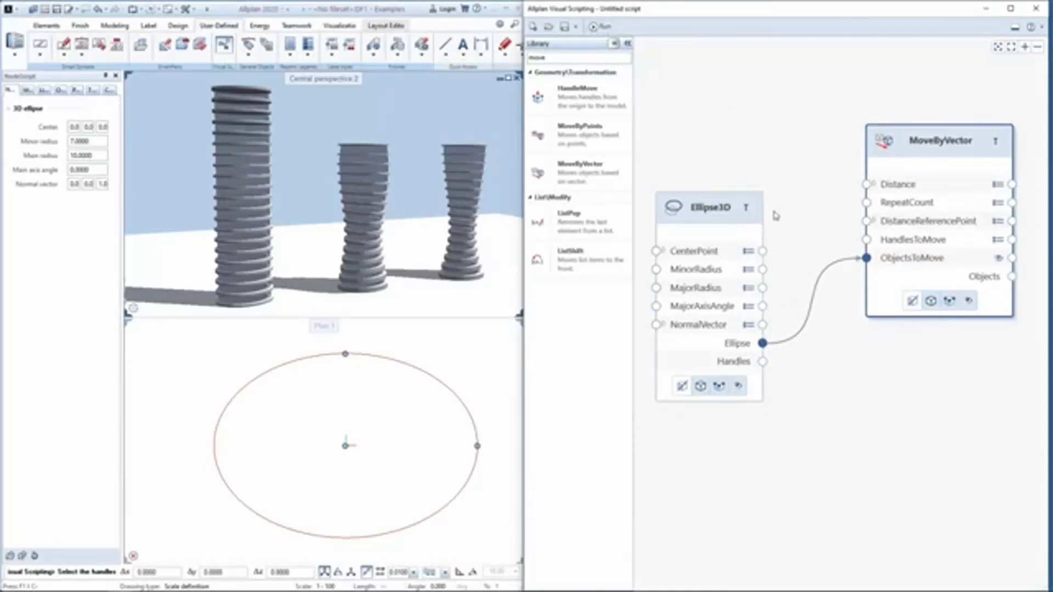
mouse_move(795, 229)
middle_down()
mouse_move(792, 221)
mouse_move(811, 222)
middle_up()
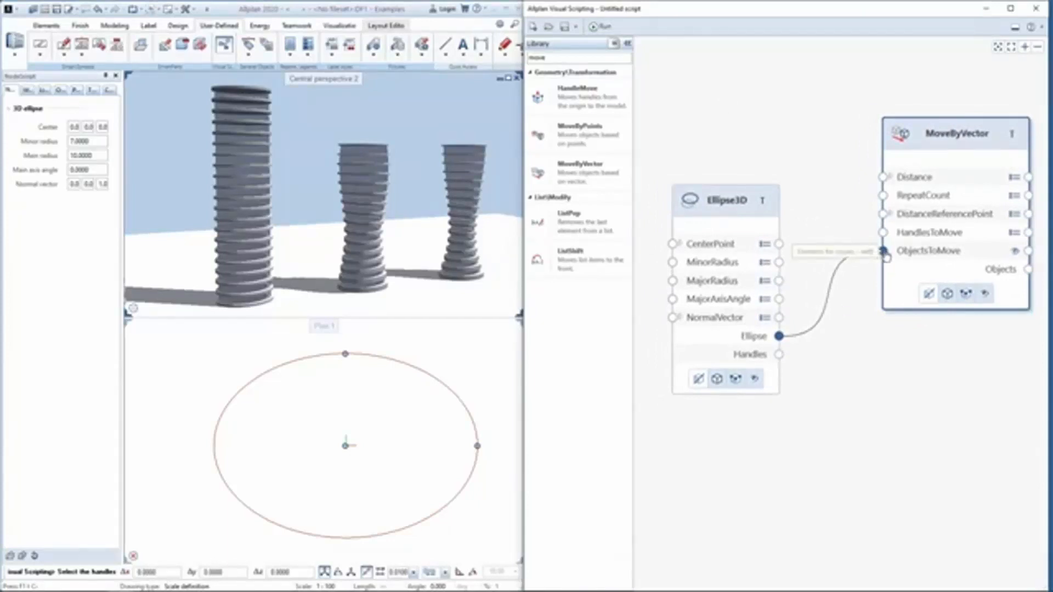
drag(883, 251, 887, 178)
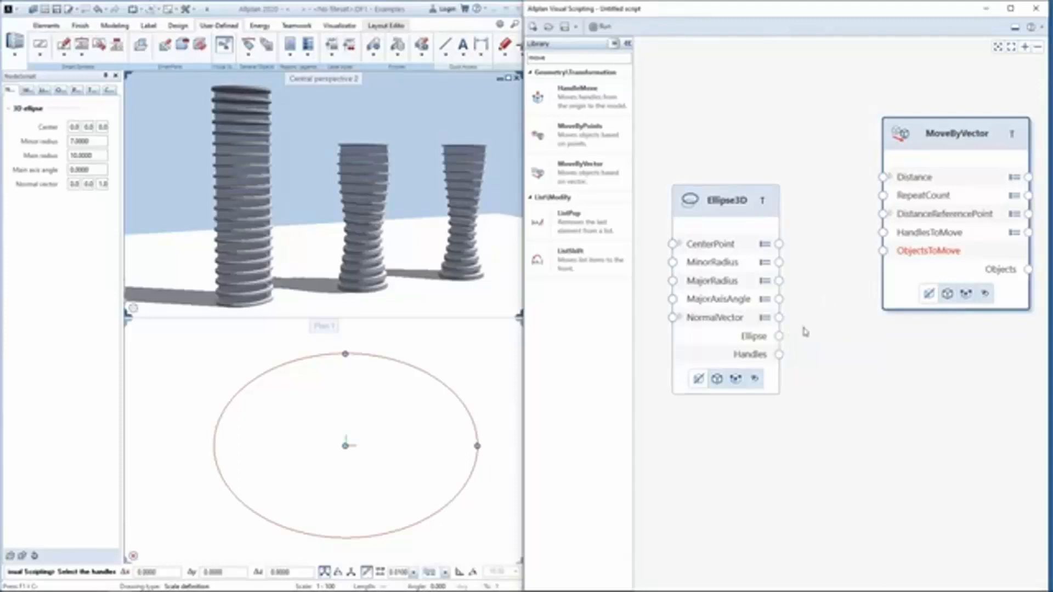
drag(778, 336, 882, 251)
Step: Move the MoveByVector node farther away from the Ellipse3D node to make room for more nodes between them
middle_drag(849, 181, 699, 232)
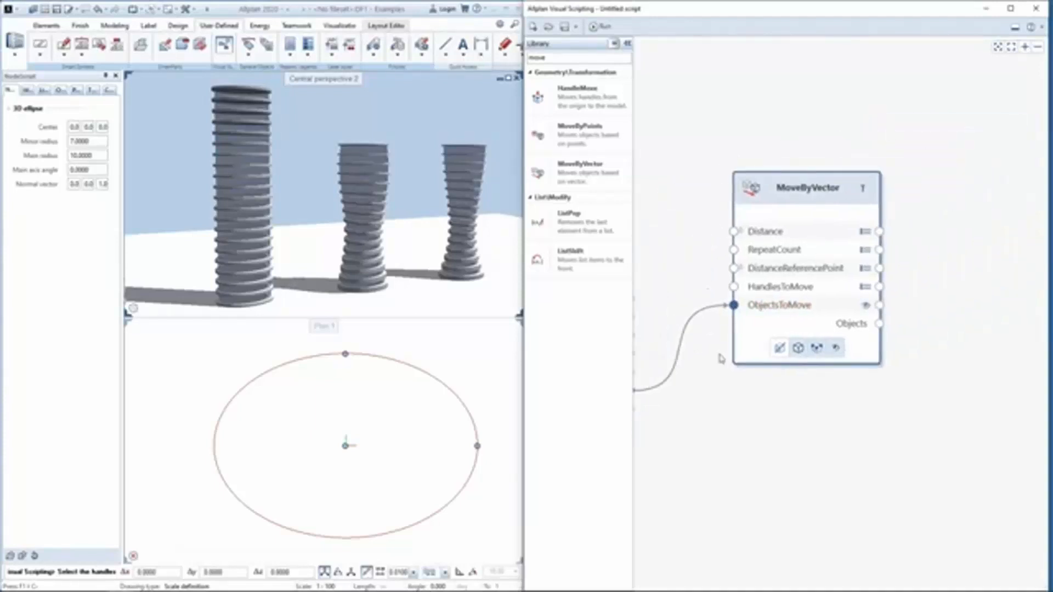
middle_drag(756, 137, 791, 131)
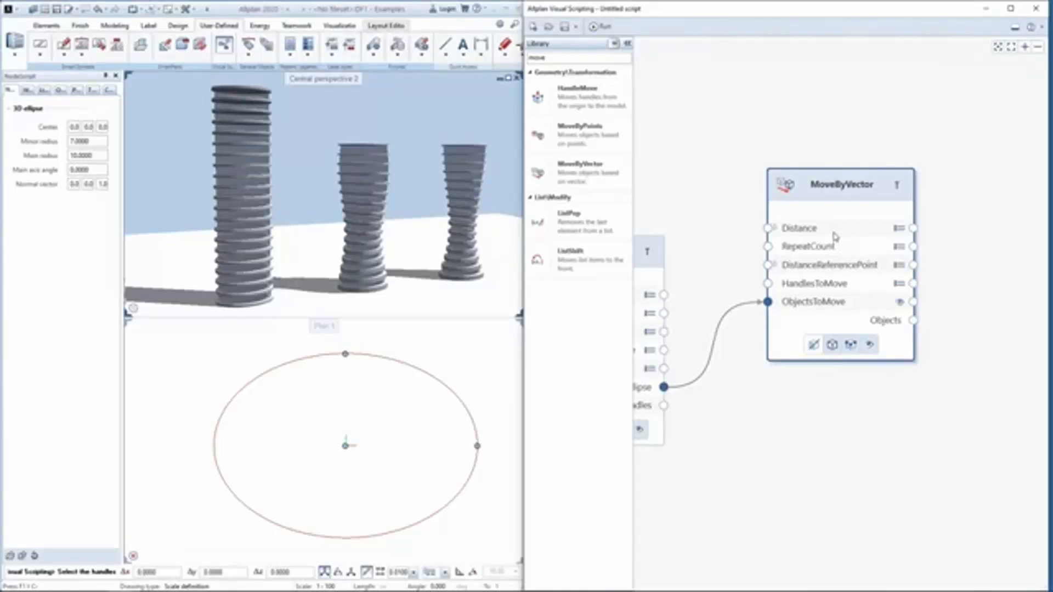
drag(744, 189, 830, 264)
scroll(842, 246, down, 1)
drag(912, 283, 940, 212)
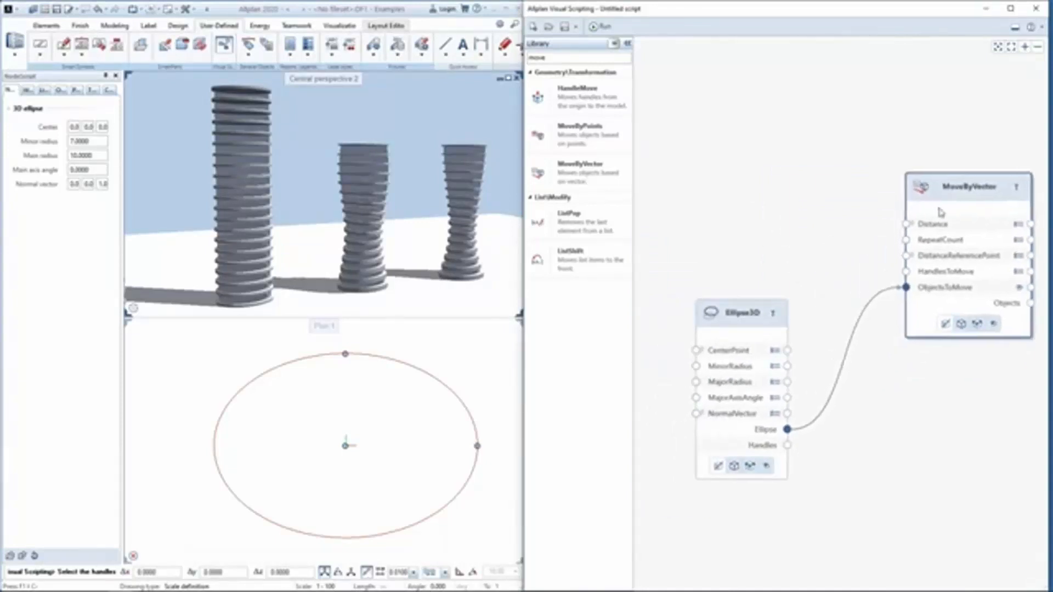
Step: Examine the tower schematic in the plan view for the total height, floor count and slab thickness that govern the copying
scroll(379, 396, down, 5)
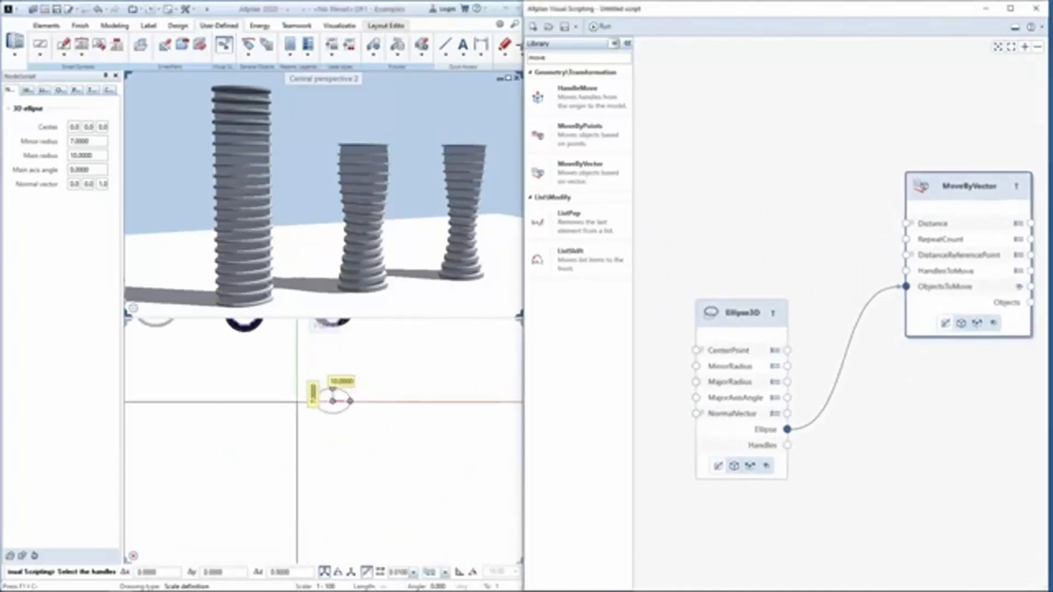
middle_drag(236, 330, 332, 423)
scroll(332, 419, up, 7)
mouse_move(391, 497)
middle_down()
mouse_move(369, 415)
mouse_move(349, 418)
middle_up()
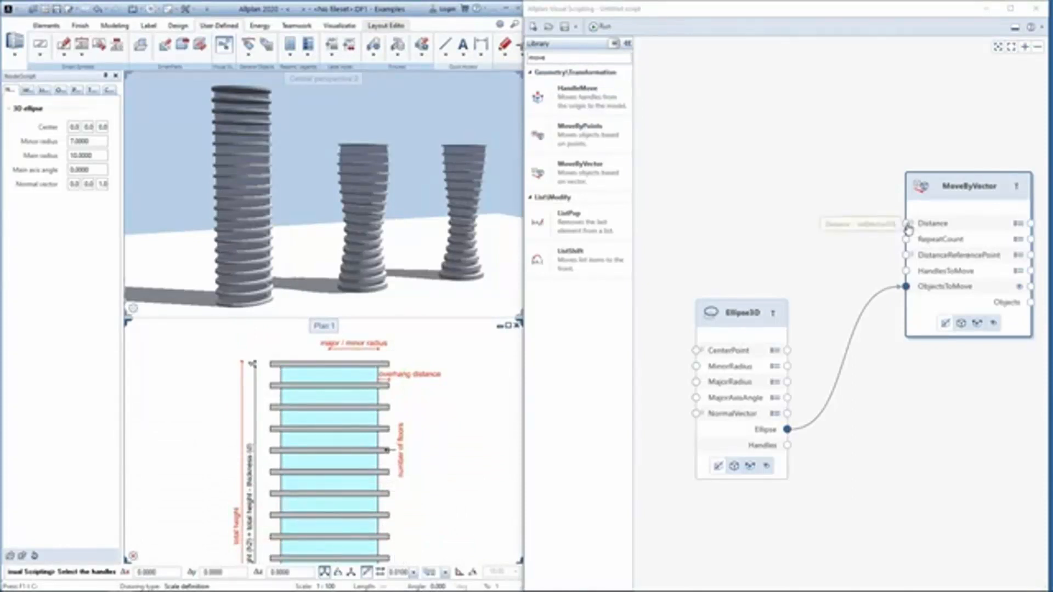
Step: Search the node library for "vector3d" and place a Vector3DByZ node above the Ellipse3D node
double_click(549, 58)
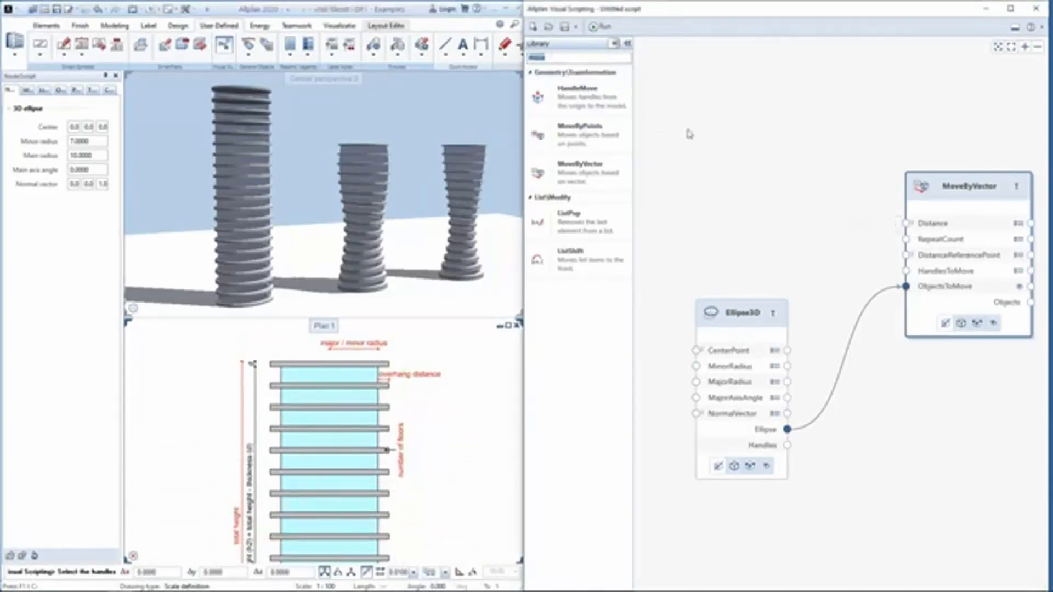
text(vector)
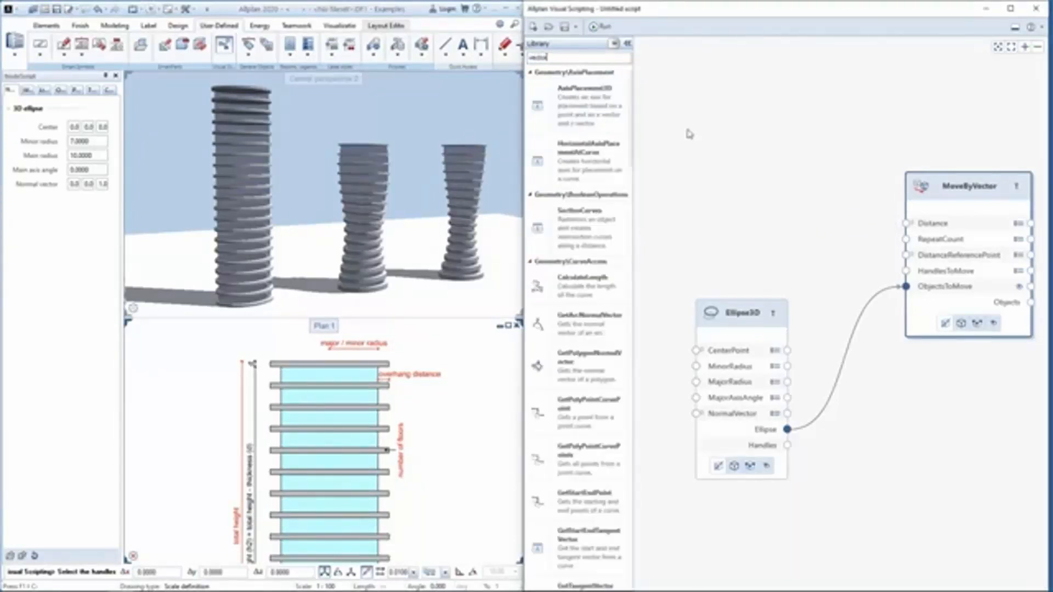
text(3d)
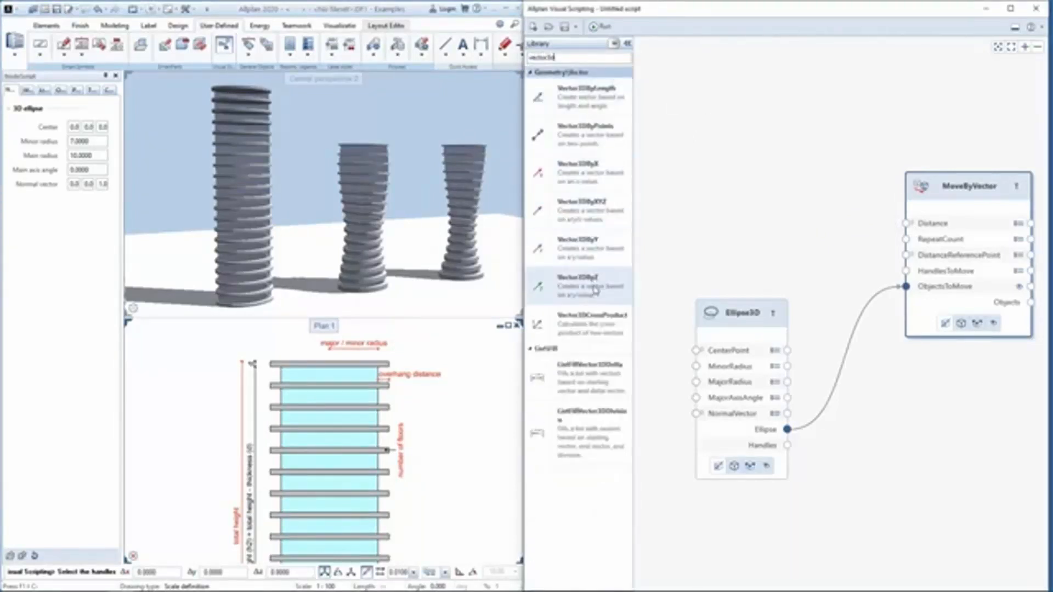
mouse_move(596, 292)
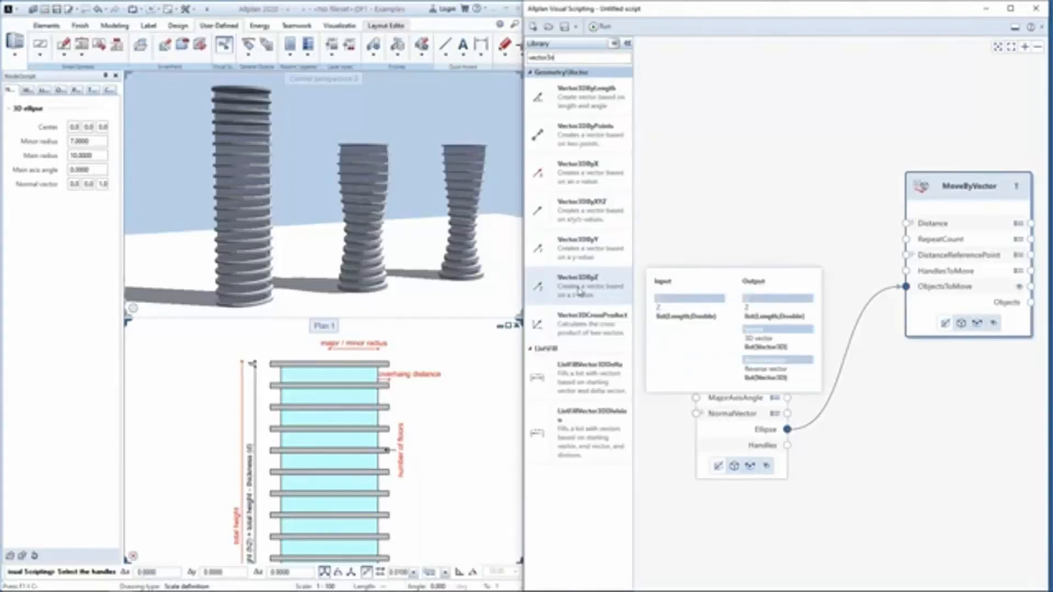
drag(580, 291, 738, 113)
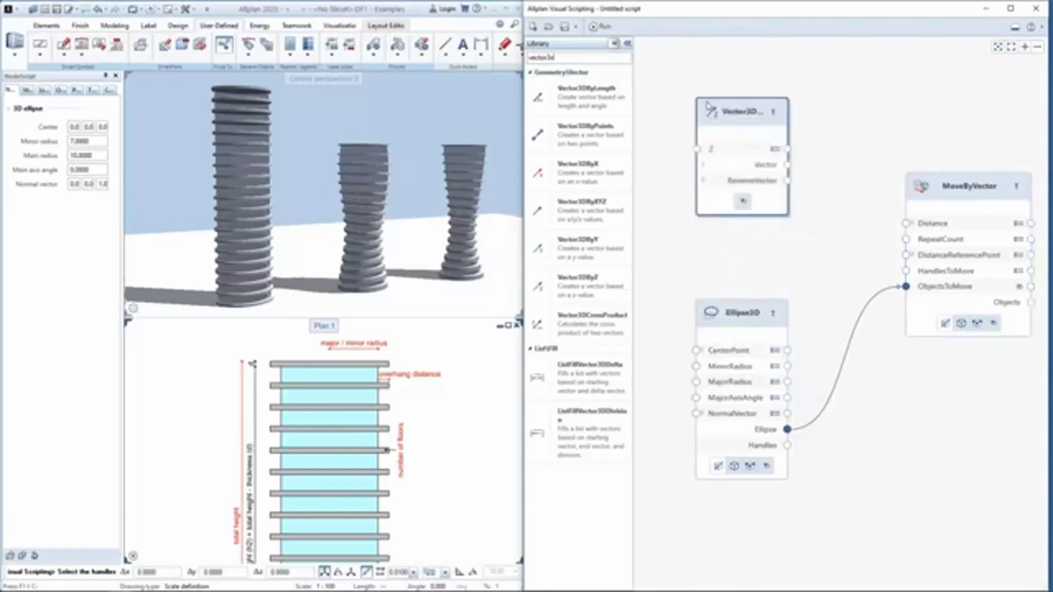
Step: Rename the Vector3DByZ node as "total h", set its Z value to 60, and shift the node upward
right_click(738, 118)
click(754, 117)
text(total h)
click(775, 149)
double_click(856, 160)
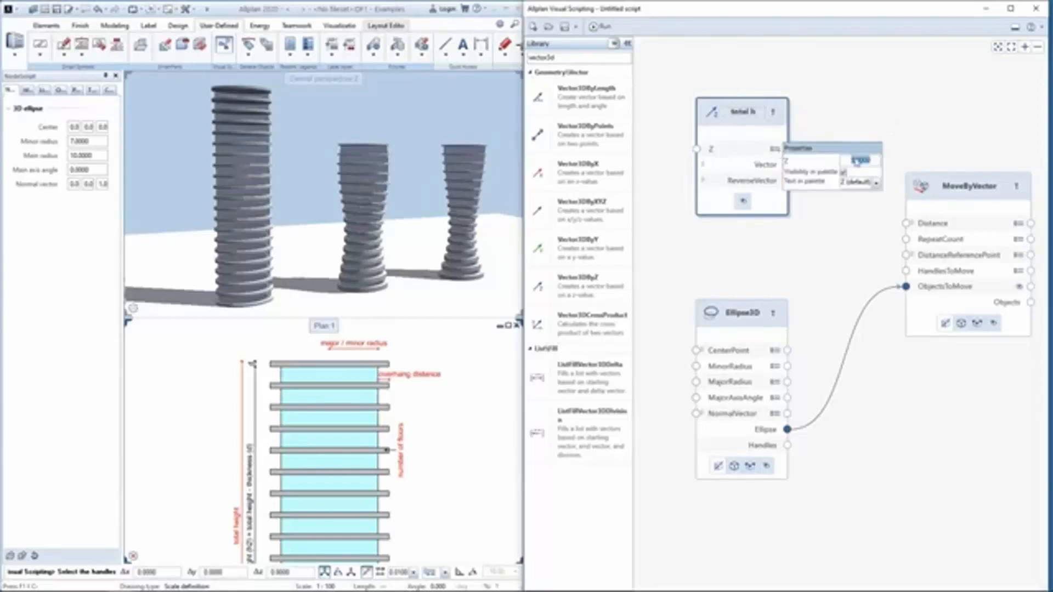
text(40)
click(808, 117)
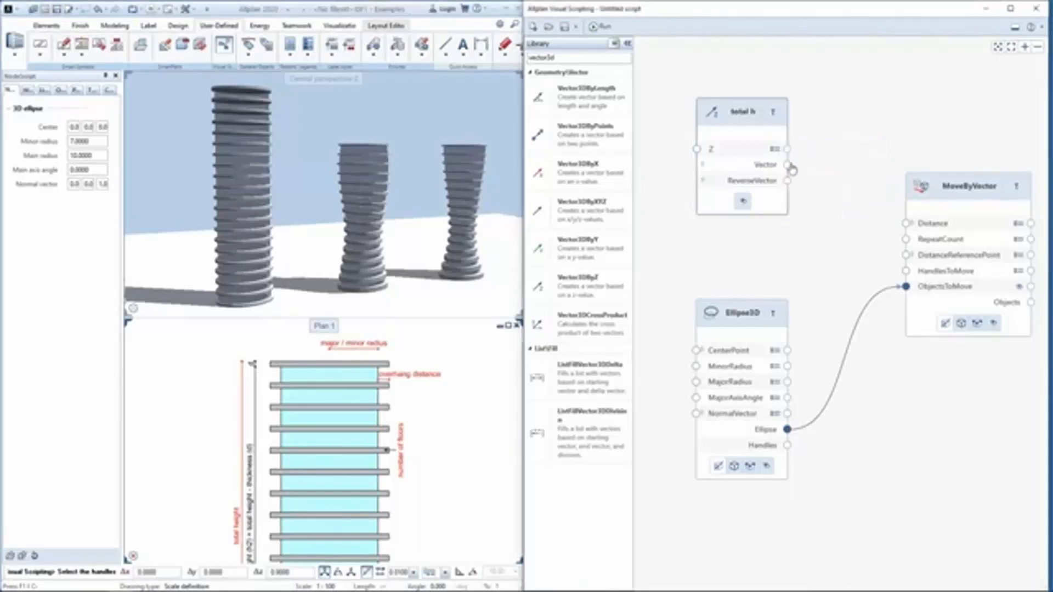
drag(767, 146, 766, 109)
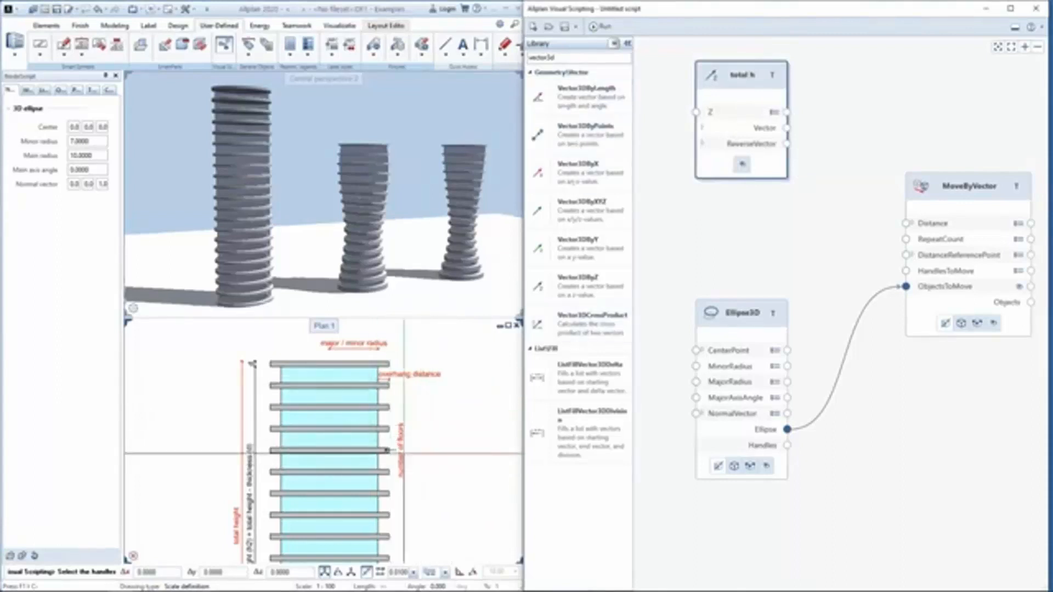
Step: Search the node library for "integer" and place an IntegerInput node between the total h and Ellipse3D nodes
drag(574, 57, 527, 58)
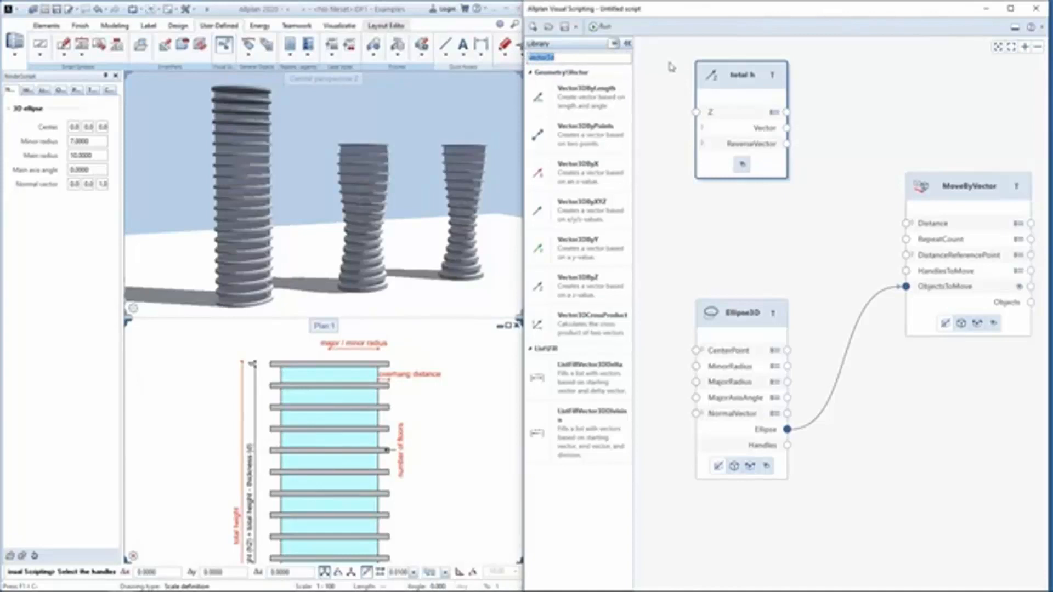
text(a)
text(teger)
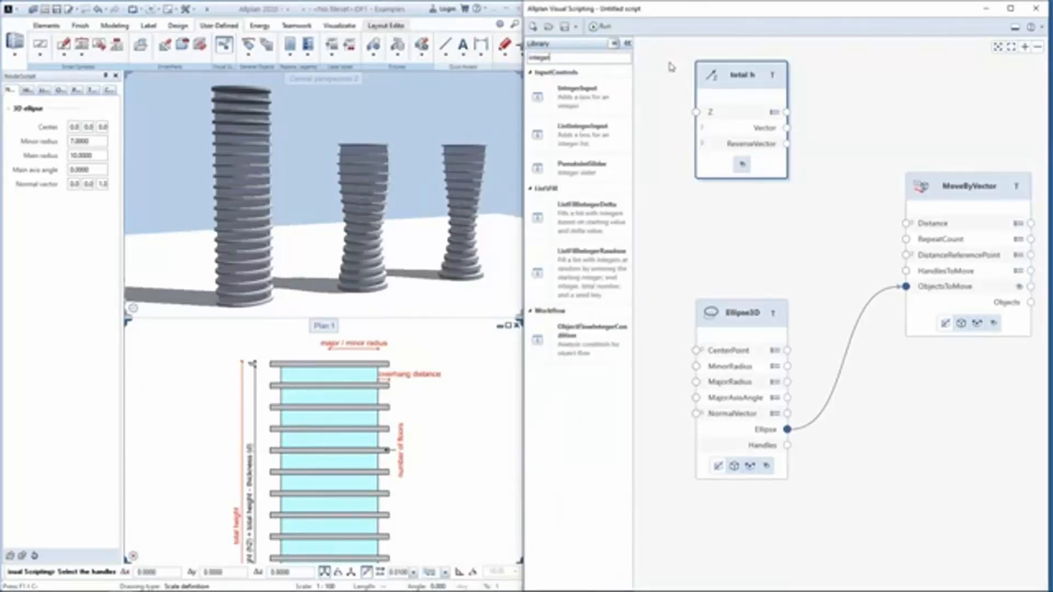
drag(579, 99, 739, 207)
Step: Rename the IntegerInput node as "slab n" and set its value to 15
right_click(739, 207)
click(794, 208)
text(nfl)
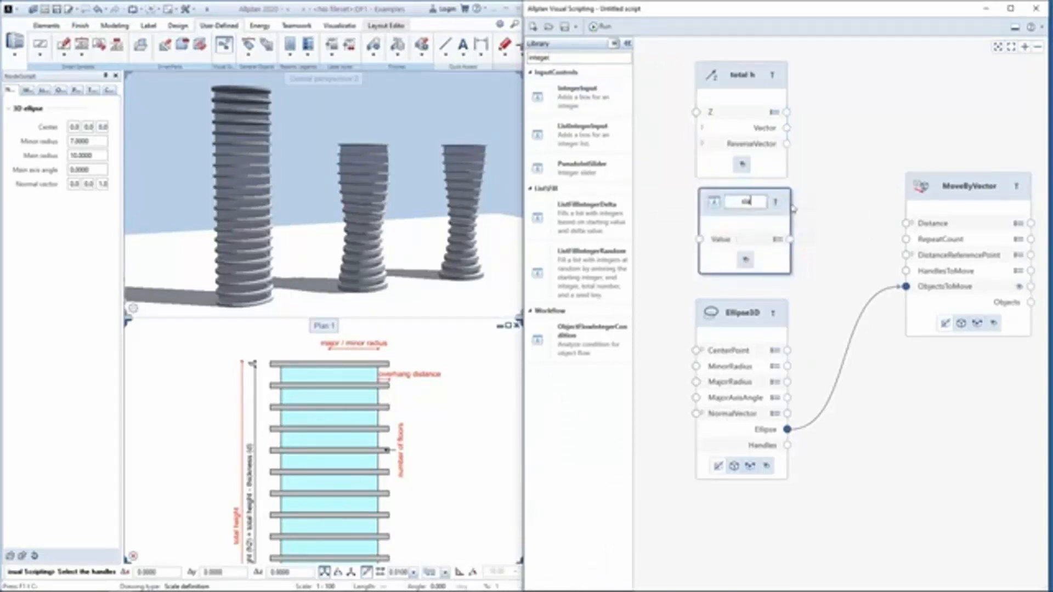
text( n)
key(Return)
click(777, 239)
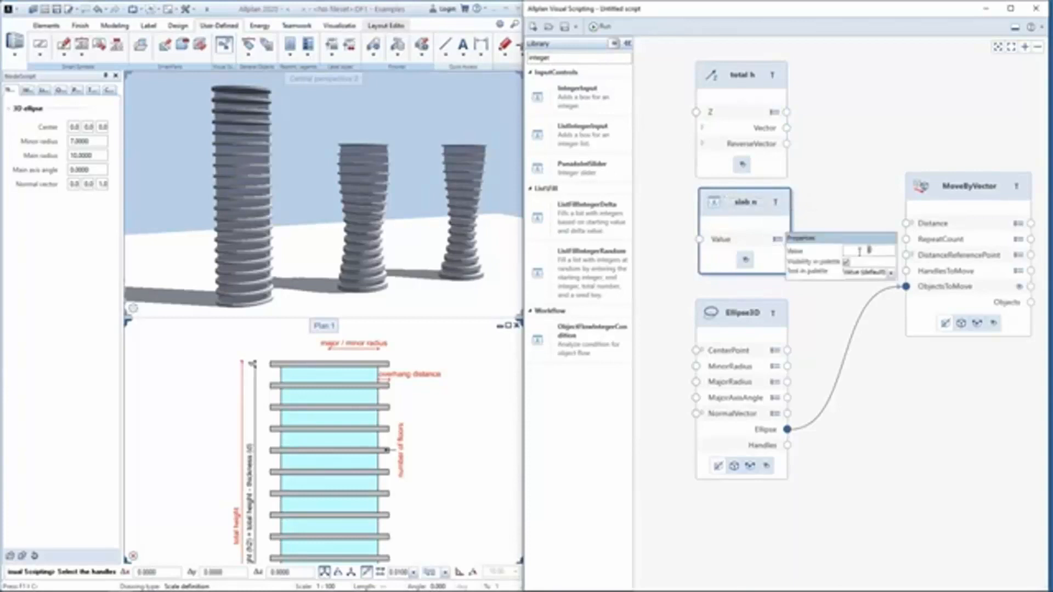
key(Return)
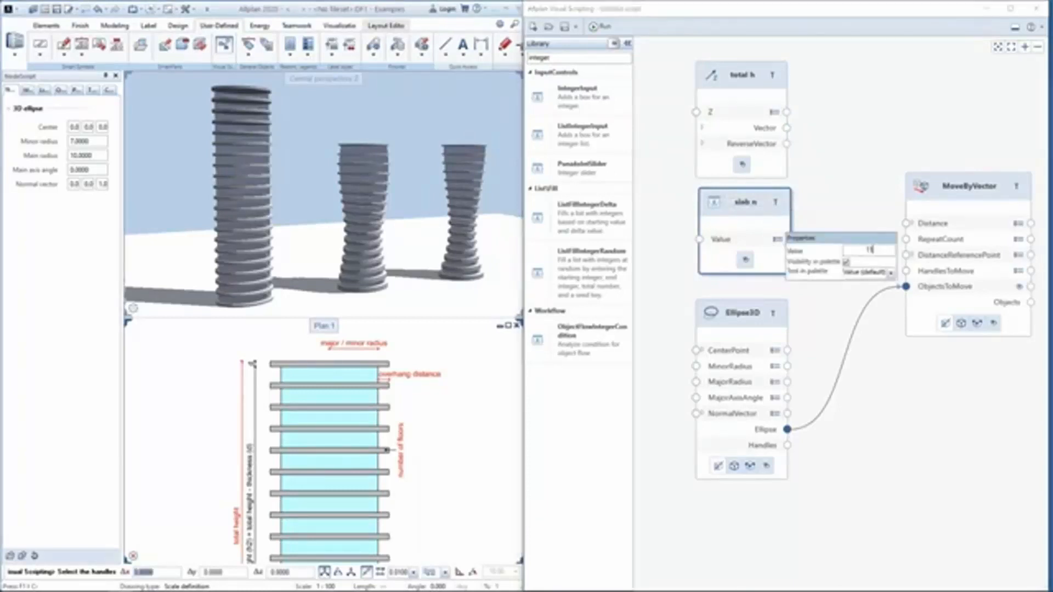
Step: Move the MoveByVector node farther from the input nodes and align the slab n node with total h and Ellipse3D
click(857, 205)
middle_drag(954, 212, 859, 272)
drag(861, 277, 980, 316)
middle_drag(738, 288, 811, 283)
drag(755, 280, 751, 277)
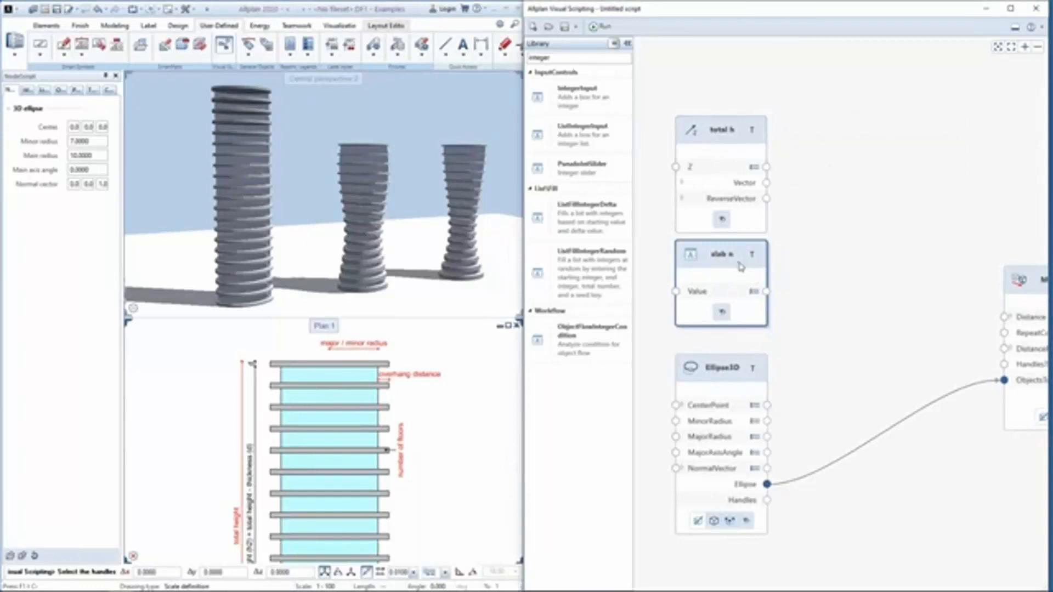
Step: Search the node library for "division" and place an OperatorDivision node between the input nodes and MoveByVector
drag(601, 58, 402, 58)
text(dis)
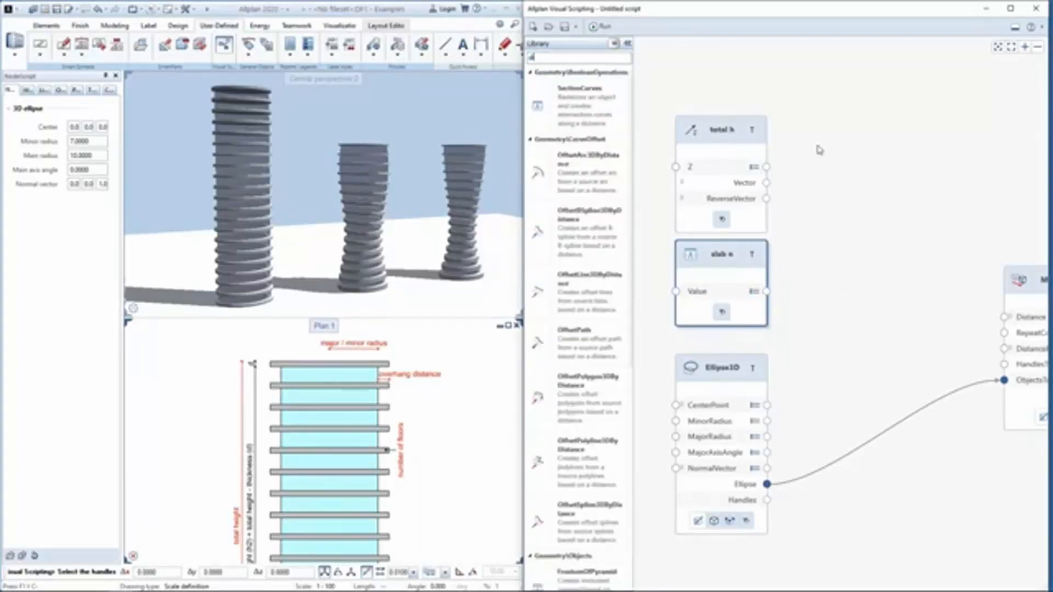
text(tance)
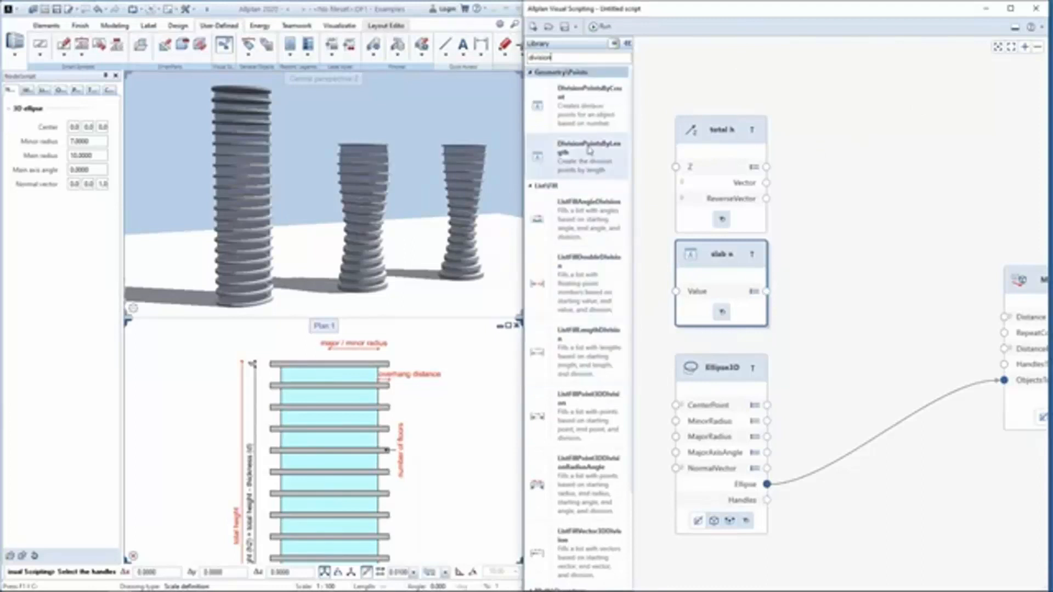
scroll(594, 252, down, 4)
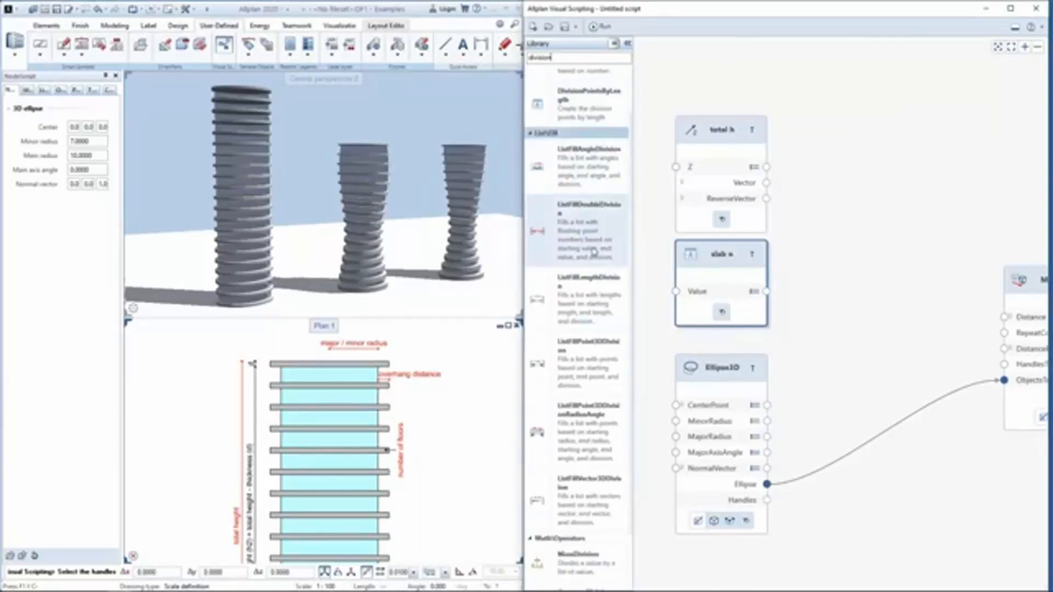
scroll(597, 247, up, 5)
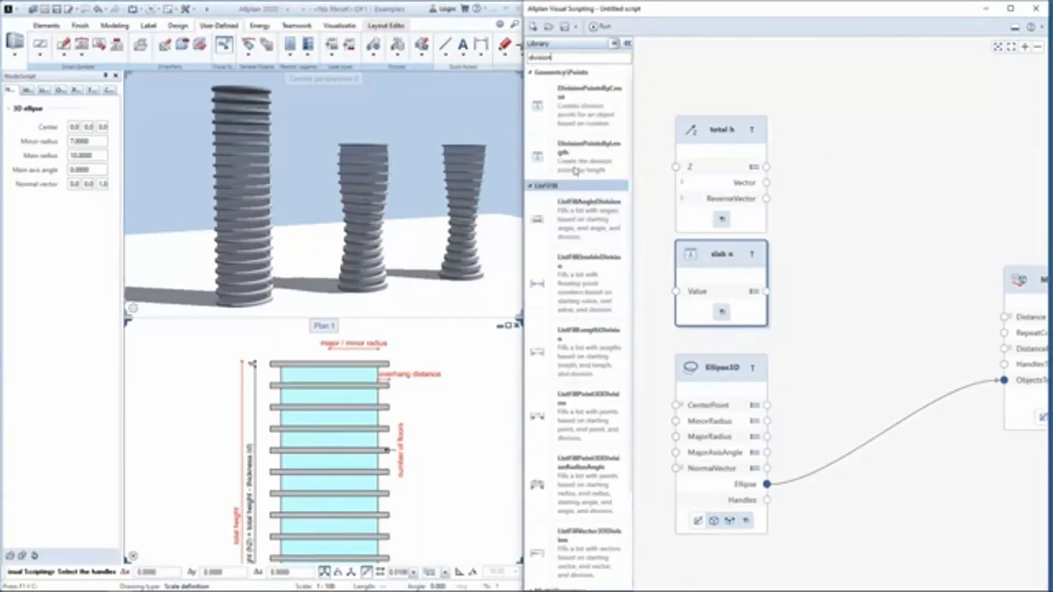
click(530, 74)
click(531, 84)
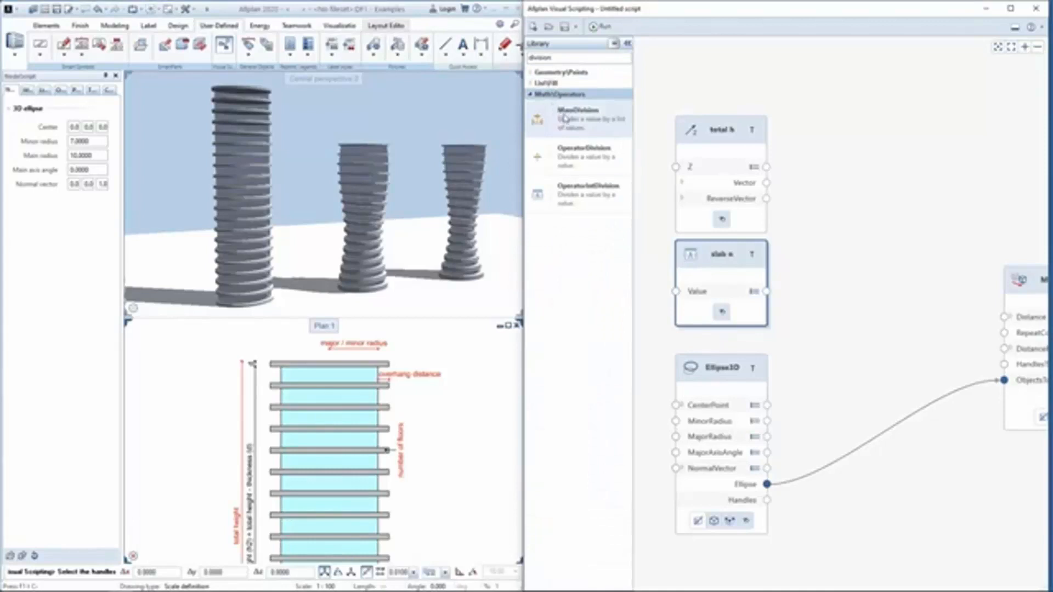
drag(565, 159, 874, 212)
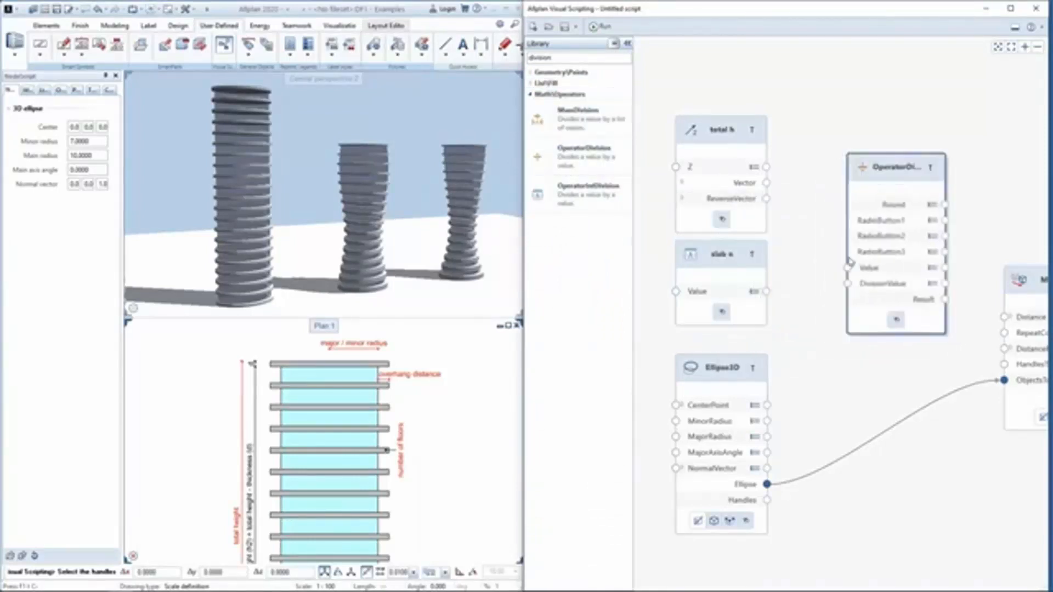
Step: Connect the Vector output of total h to the division node's Value and the slab n value to its DivisionValue
middle_drag(849, 263, 828, 234)
drag(745, 154, 826, 239)
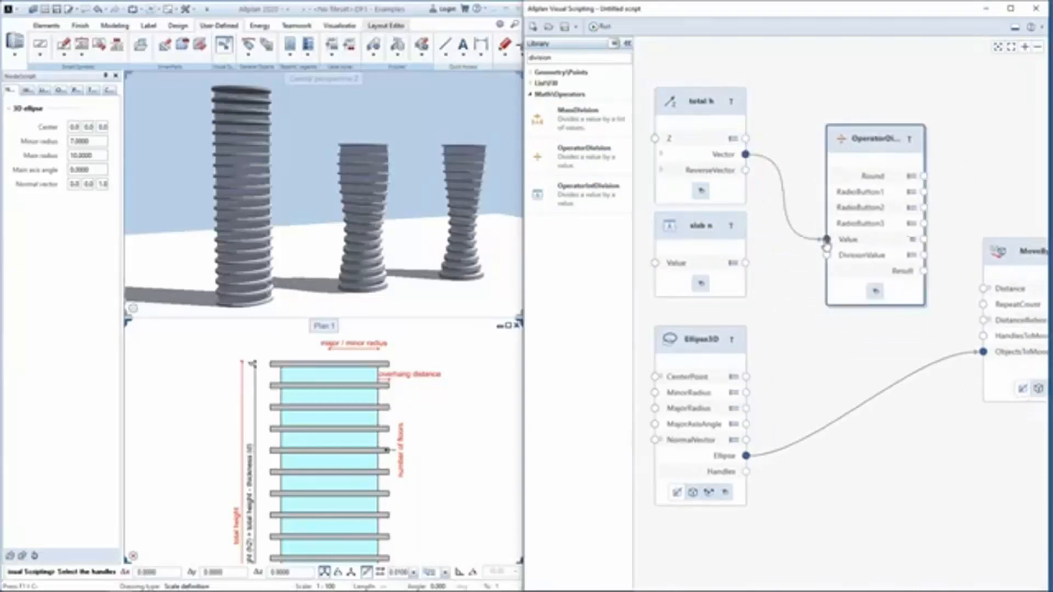
drag(746, 263, 822, 273)
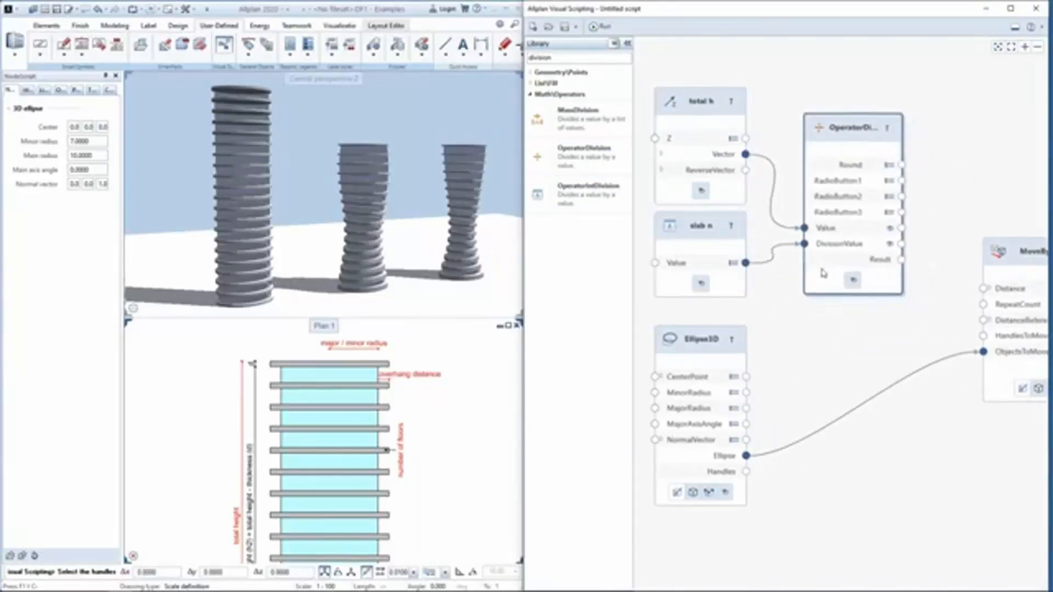
Step: Connect the division's Result to the Distance input of MoveByVector and the slab n value to its RepeatCount input
middle_drag(842, 336, 752, 324)
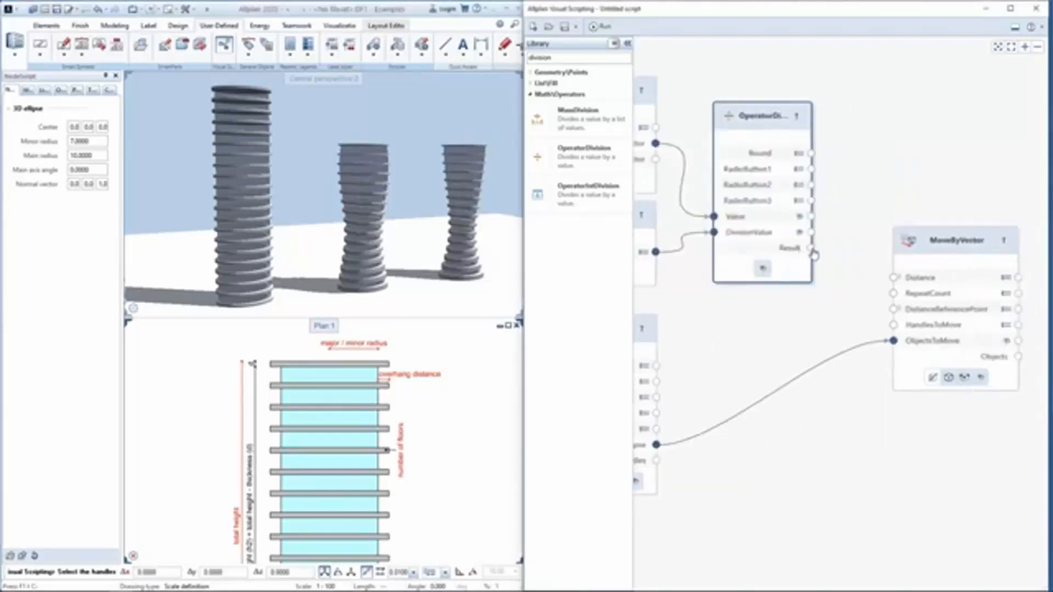
drag(812, 250, 848, 288)
drag(882, 277, 893, 277)
middle_drag(783, 349, 909, 277)
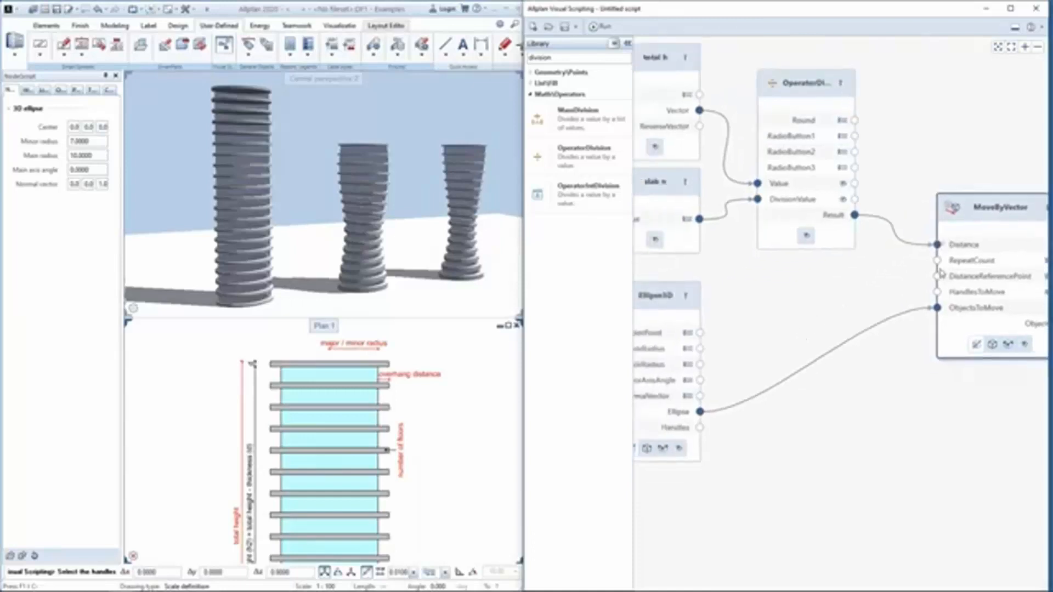
mouse_move(732, 276)
middle_down()
mouse_move(732, 294)
mouse_move(747, 302)
mouse_move(728, 305)
mouse_move(751, 301)
mouse_move(711, 275)
middle_up()
drag(691, 241, 928, 282)
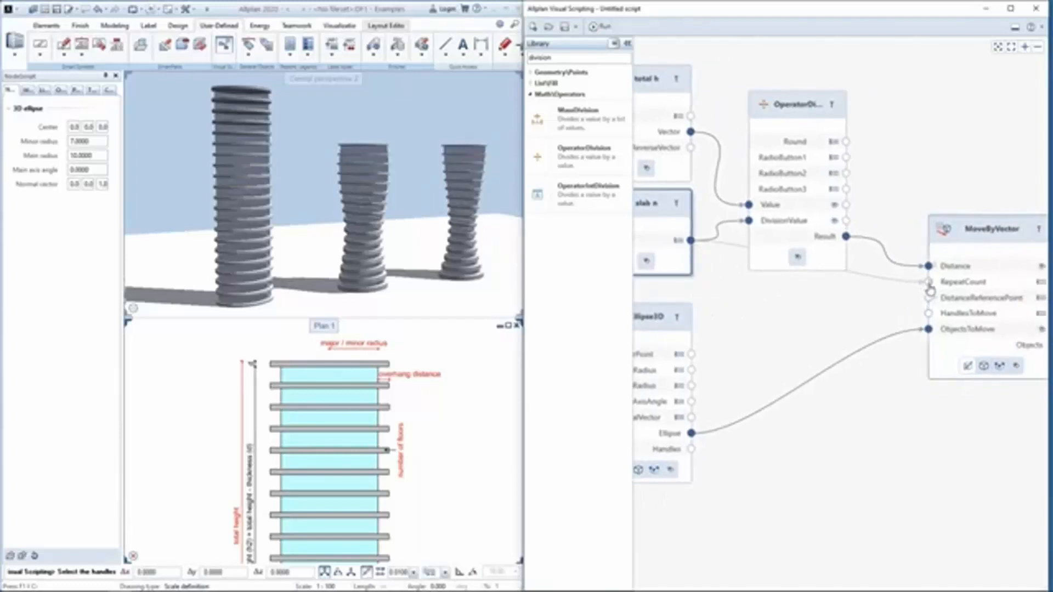
Step: Save the script as TowerA in the private VisualScripting folder
scroll(859, 289, down, 2)
scroll(321, 159, down, 1)
middle_drag(402, 192, 274, 157)
click(575, 26)
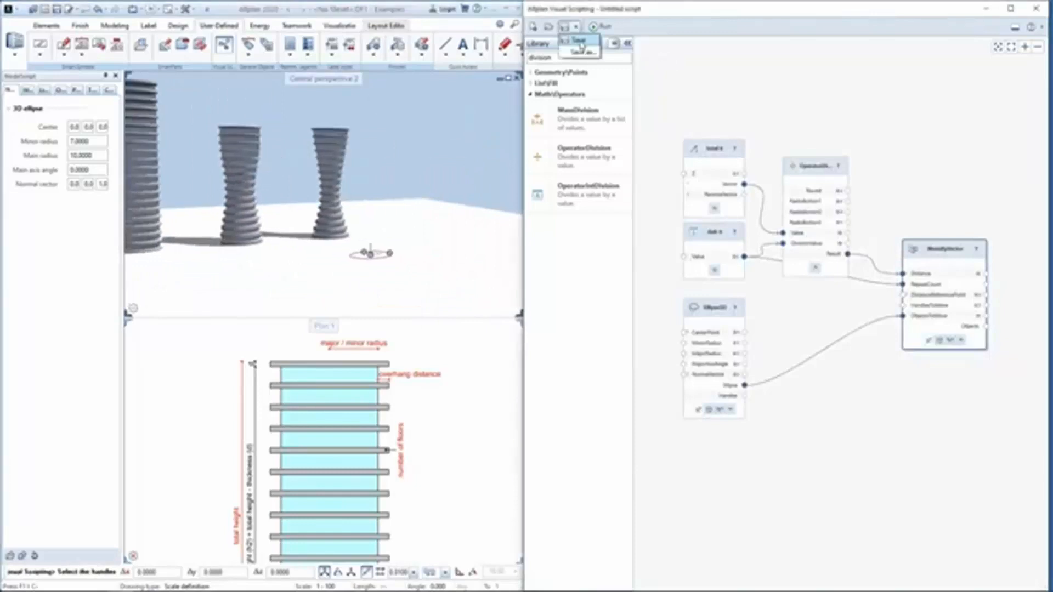
click(570, 52)
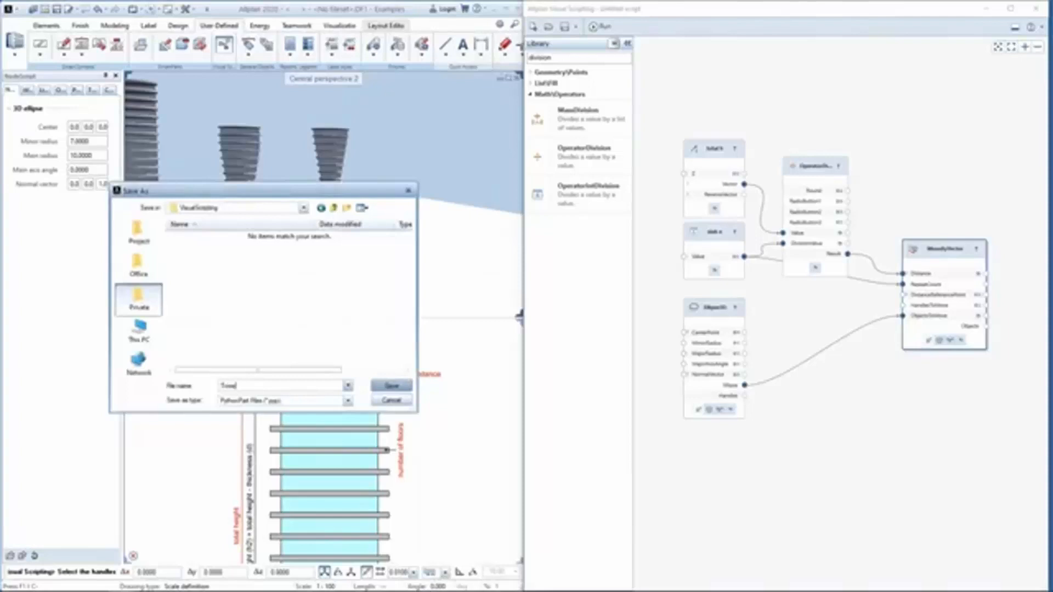
text(Tower)
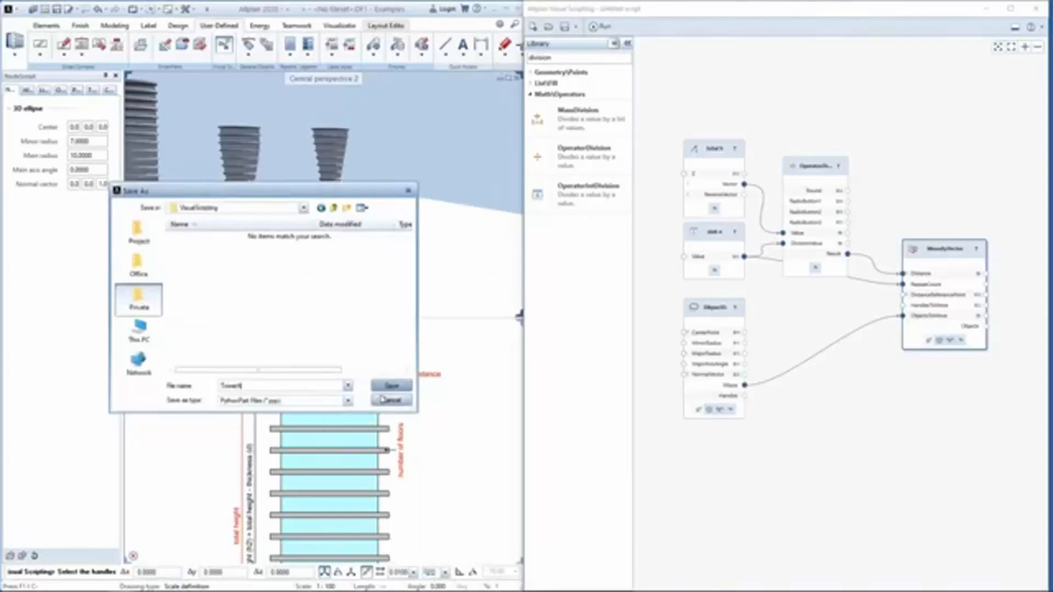
click(391, 385)
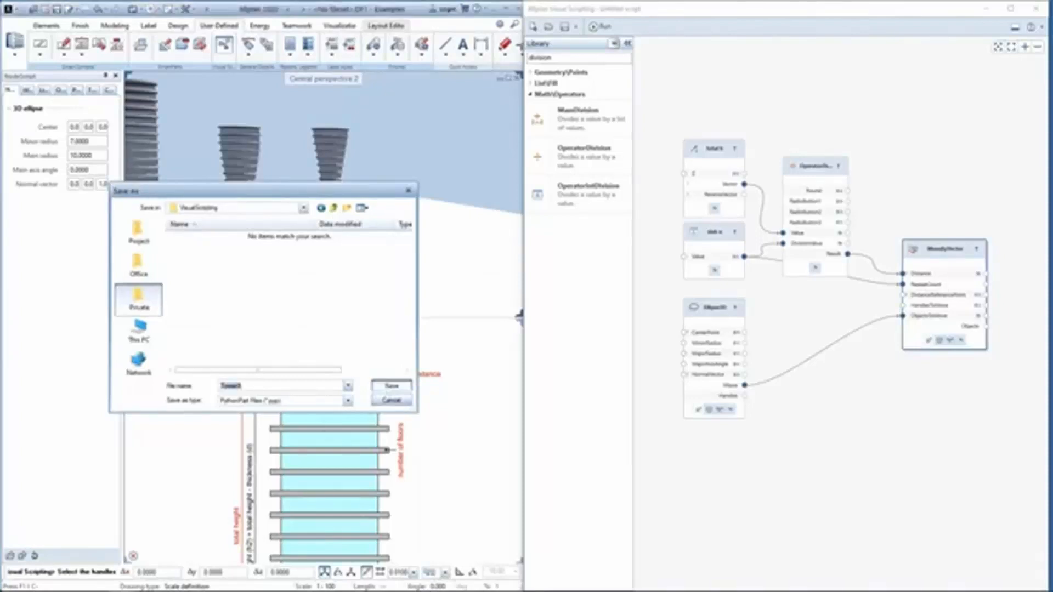
Step: Run the script and view the stacked ellipses in the perspective view
click(608, 28)
ctrl+drag(426, 243, 432, 207)
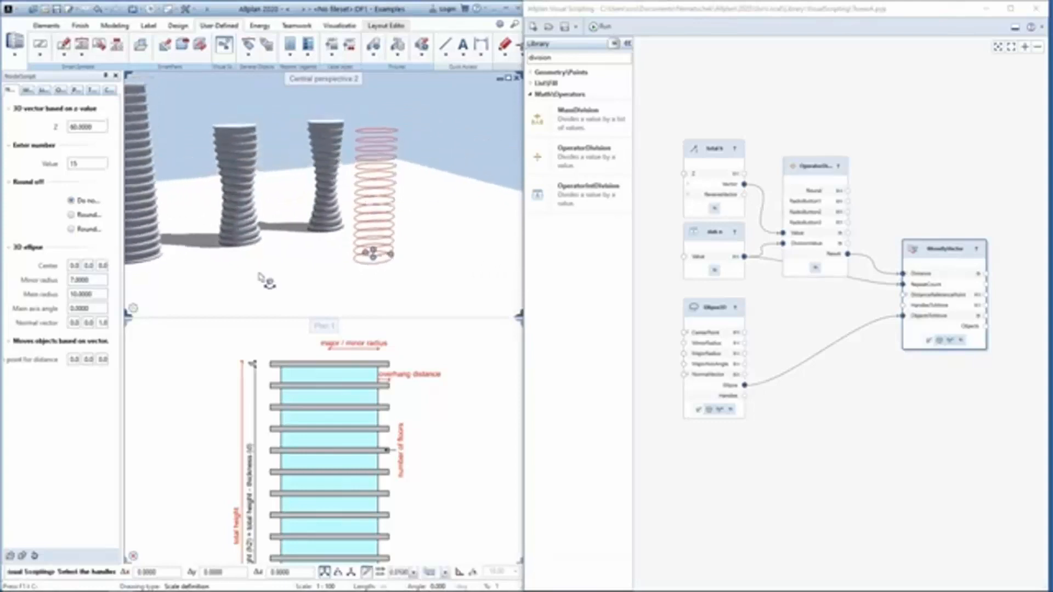
middle_drag(229, 225, 269, 244)
Step: Search the node library for "loft" and place a Loft node well beyond the MoveByVector node
double_click(566, 57)
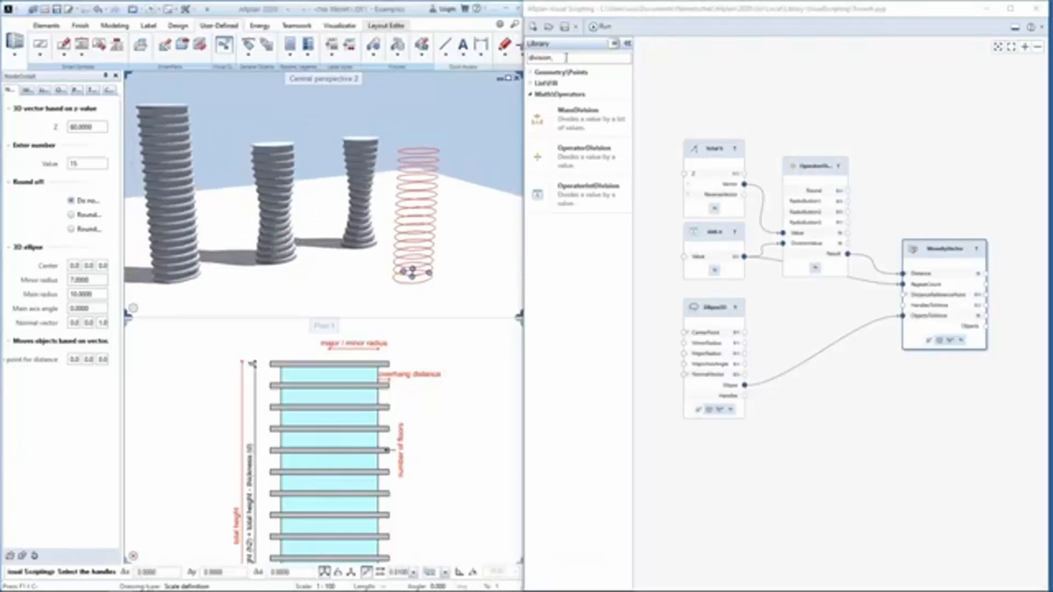
text(loft)
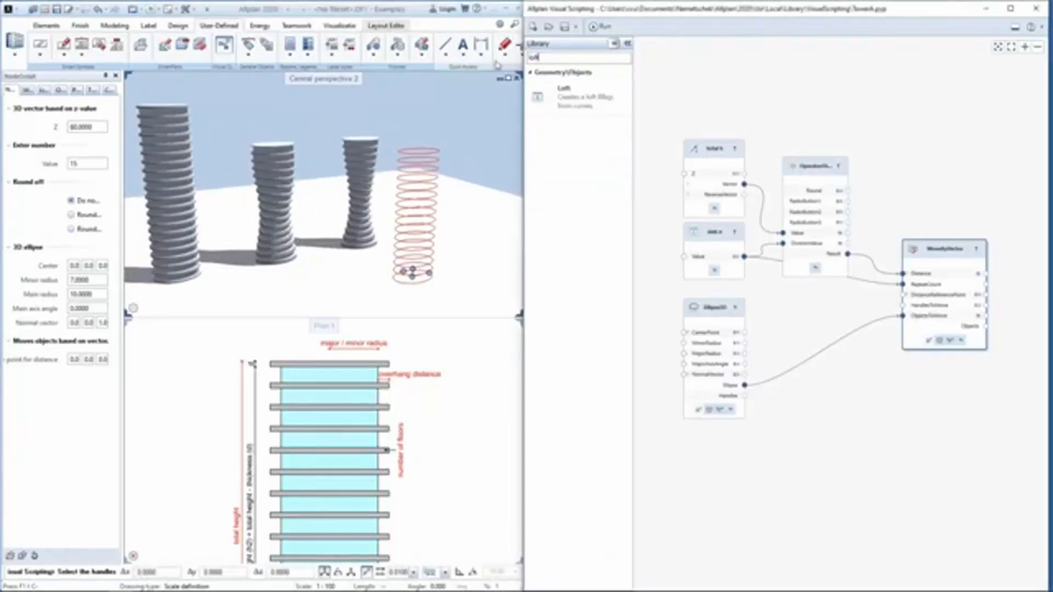
drag(565, 92, 982, 132)
middle_drag(1004, 155, 804, 136)
drag(804, 136, 910, 248)
Step: Select the MoveByVector node to check which ellipses it produces in the perspective view
middle_drag(749, 352, 861, 331)
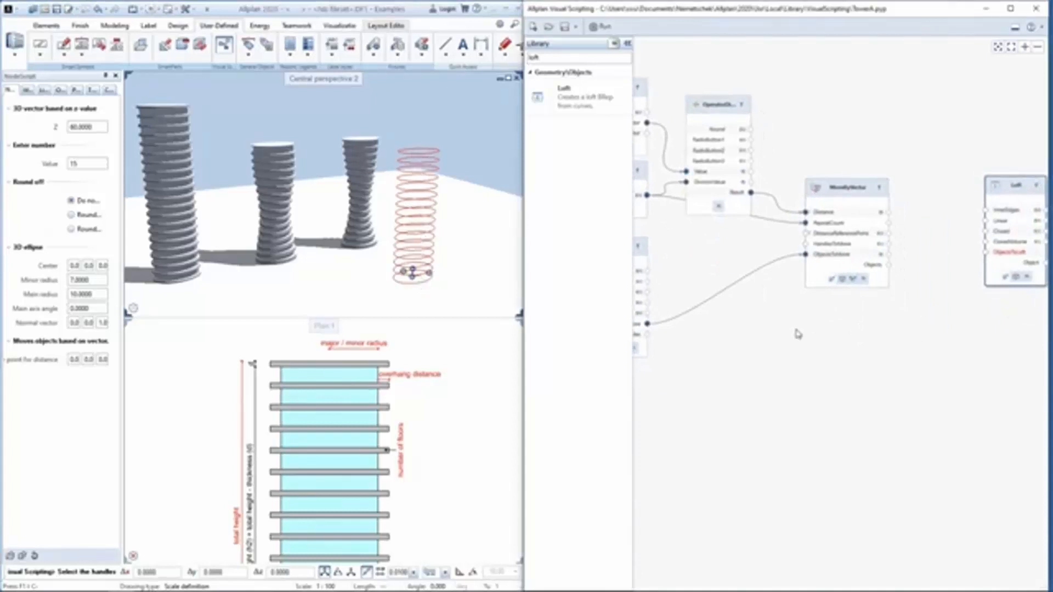
middle_drag(795, 324, 816, 332)
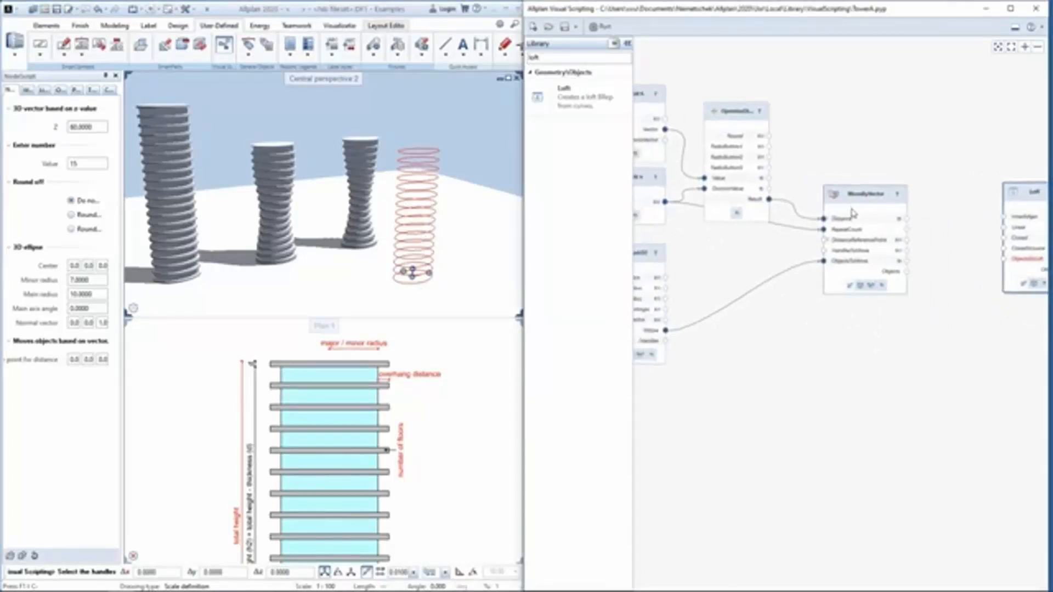
click(877, 212)
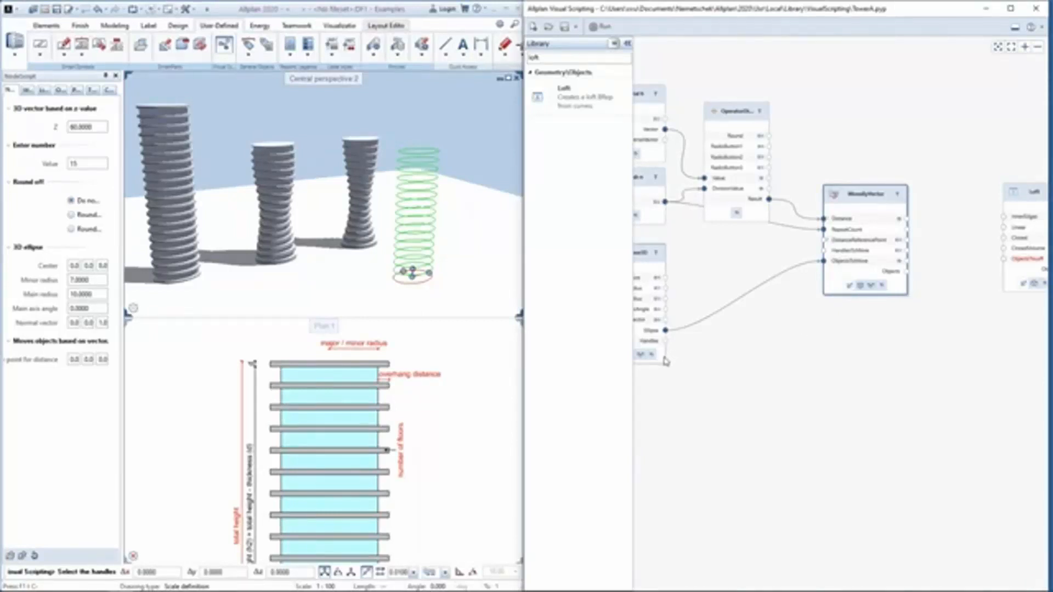
Step: Connect the Ellipse3D ellipse and the MoveByVector objects to the Loft node's ObjectsToLoft input, and move the Loft node closer
click(665, 359)
middle_drag(671, 376, 744, 370)
scroll(805, 328, down, 1)
middle_drag(819, 325, 773, 323)
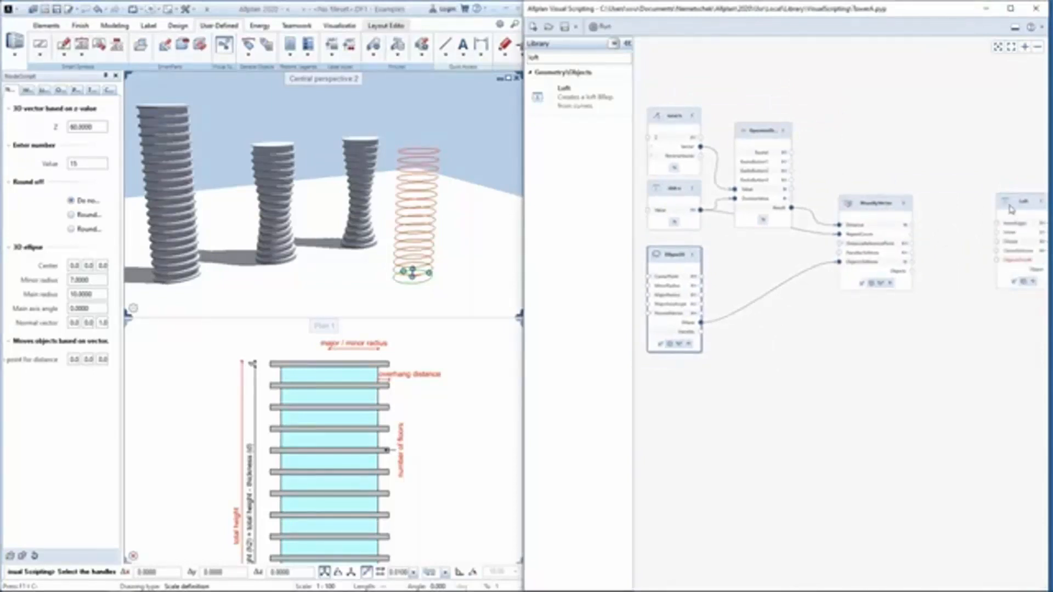
drag(703, 324, 998, 268)
drag(914, 273, 942, 270)
drag(1023, 212, 971, 224)
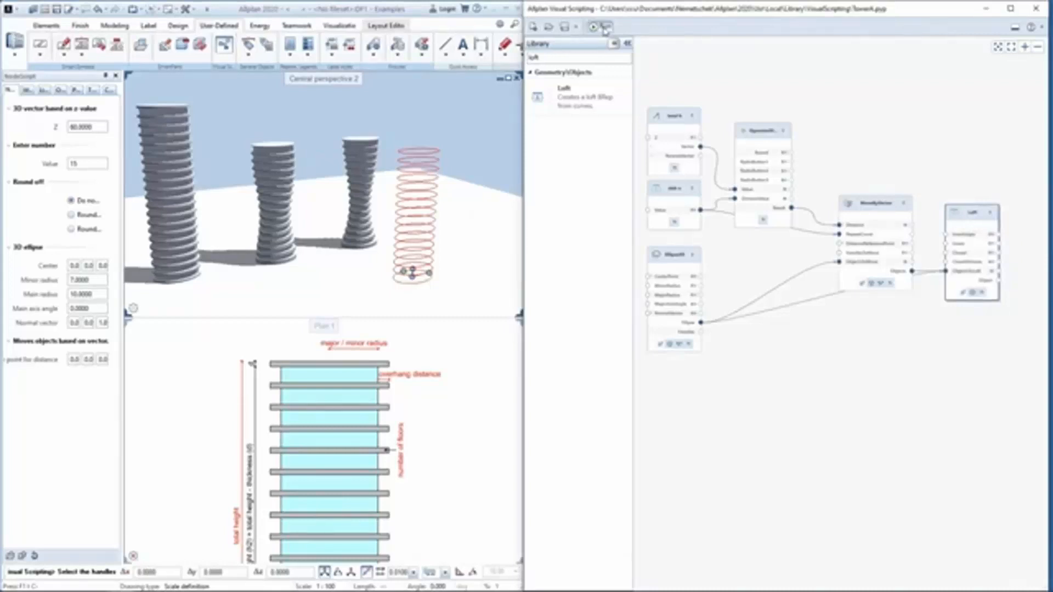
Step: Run the script, close the script editor saving both script and object, and inspect the towers in the perspective view
click(605, 30)
shift+middle_drag(478, 281, 433, 239)
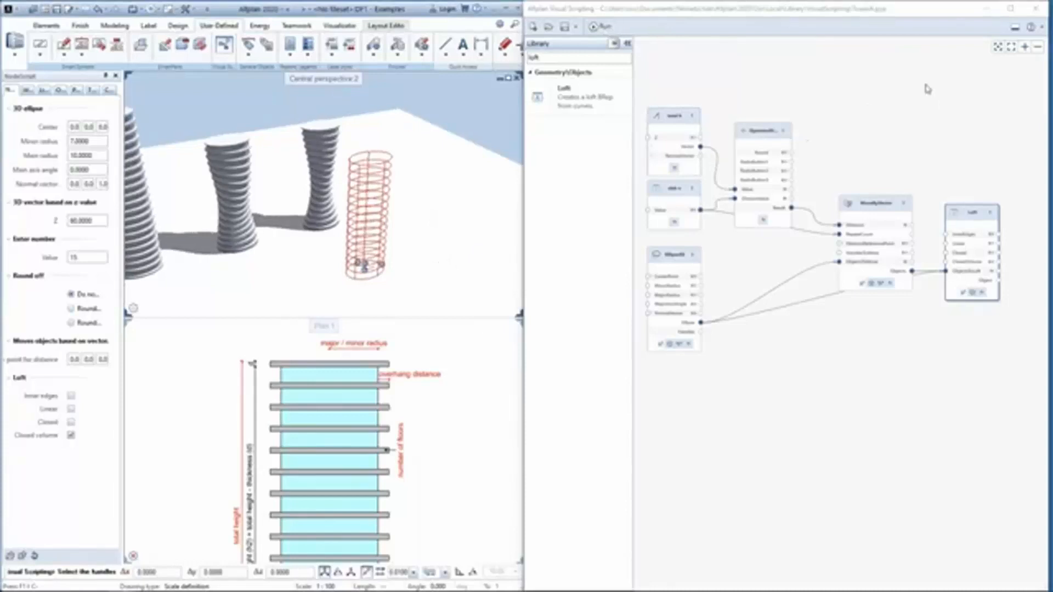
click(1035, 8)
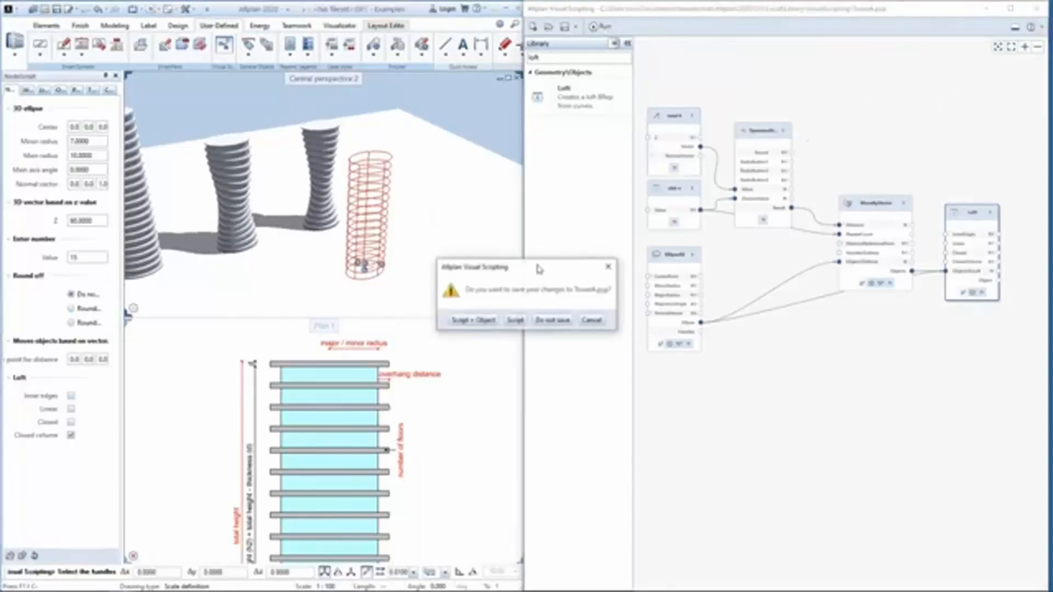
click(481, 325)
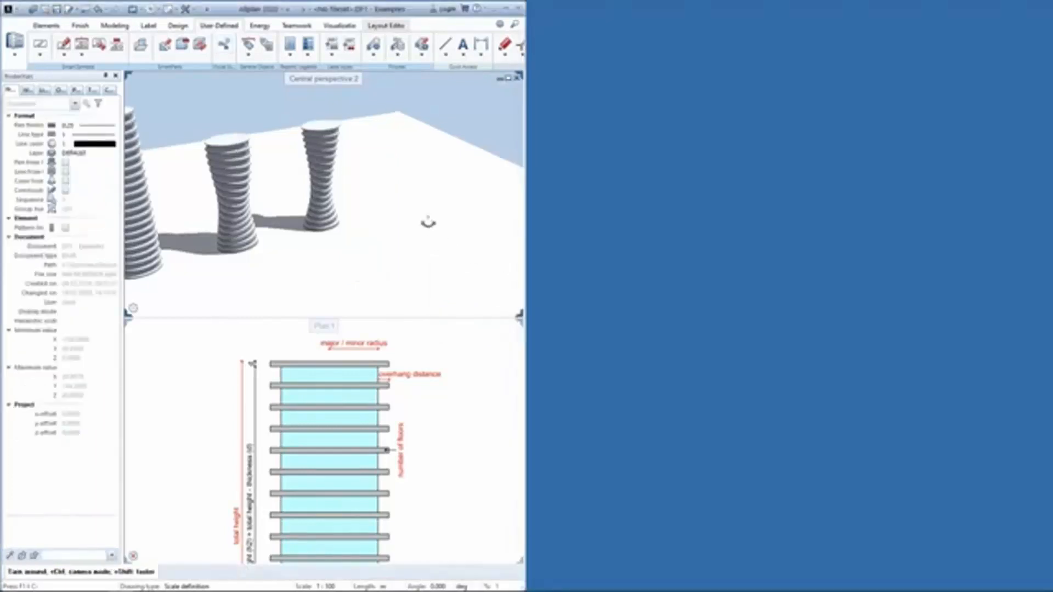
drag(428, 222, 347, 195)
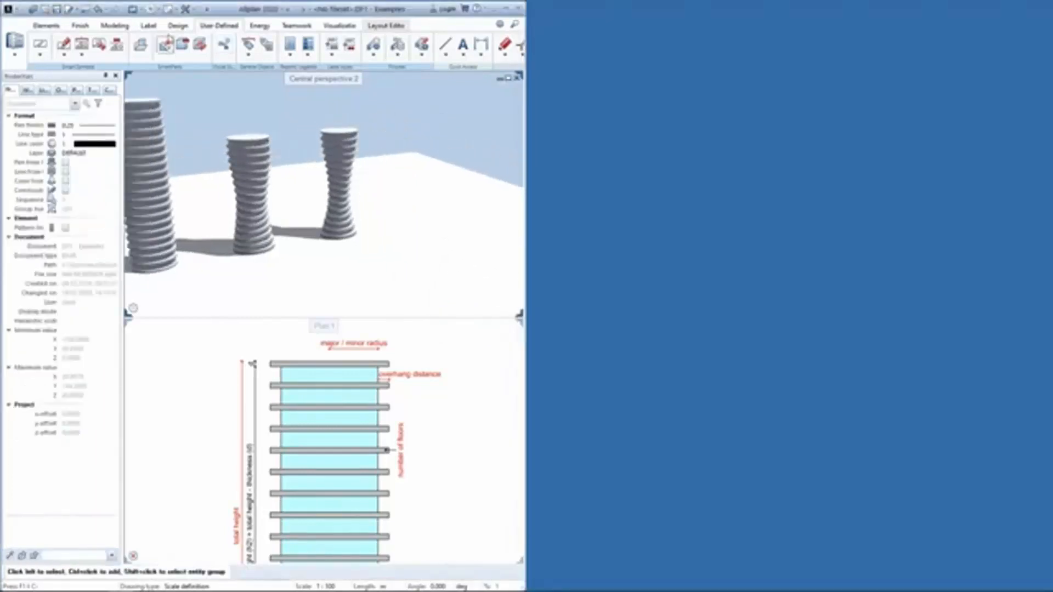
Step: Reopen and run the TowerA script, and set the Loft node to create model objects instead of preview objects
click(224, 44)
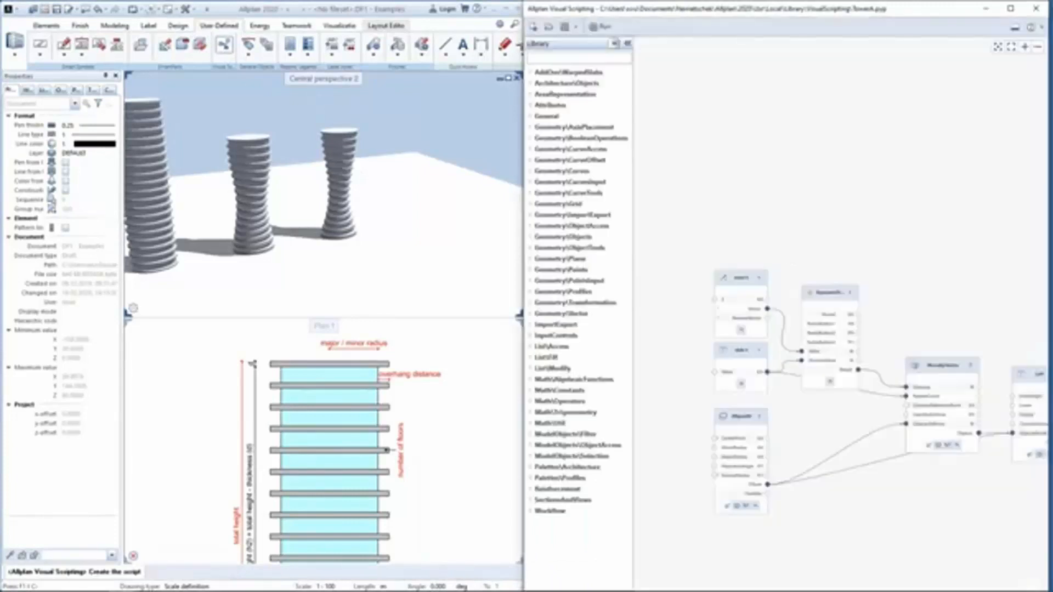
drag(873, 421, 808, 377)
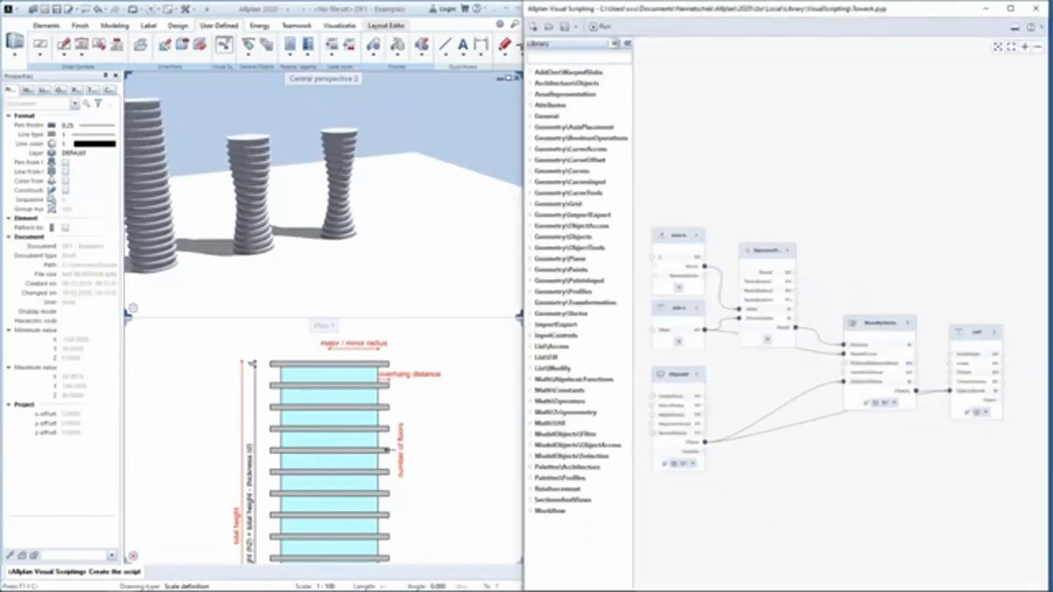
click(592, 28)
scroll(894, 311, up, 5)
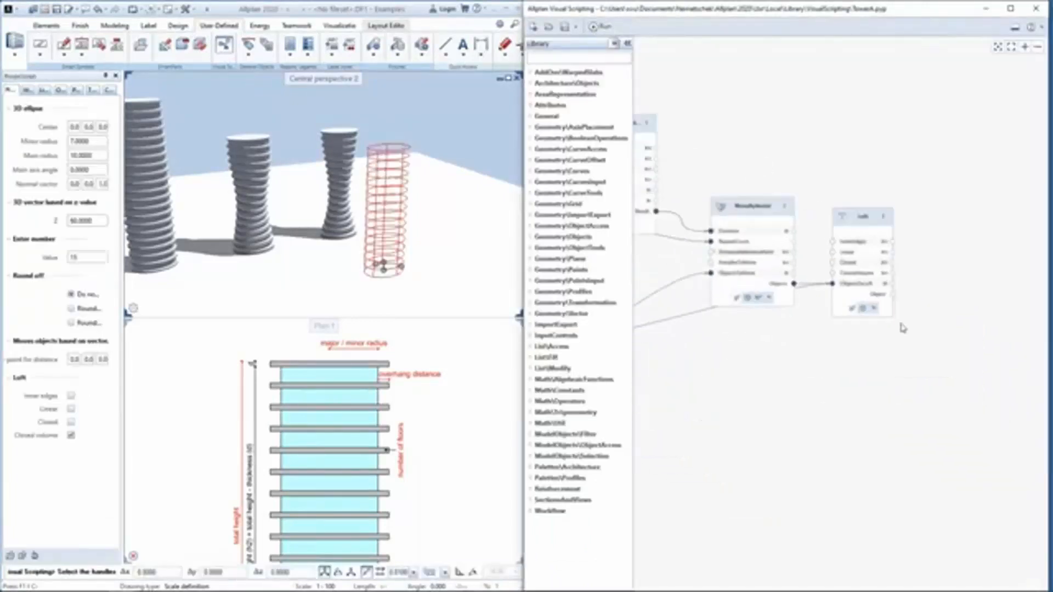
scroll(895, 311, up, 2)
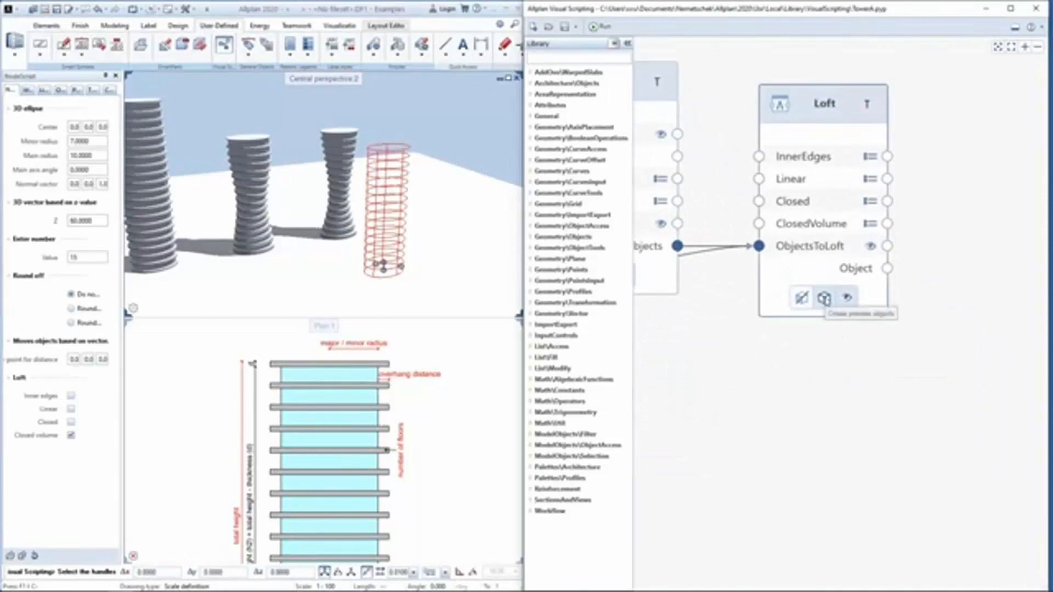
click(802, 300)
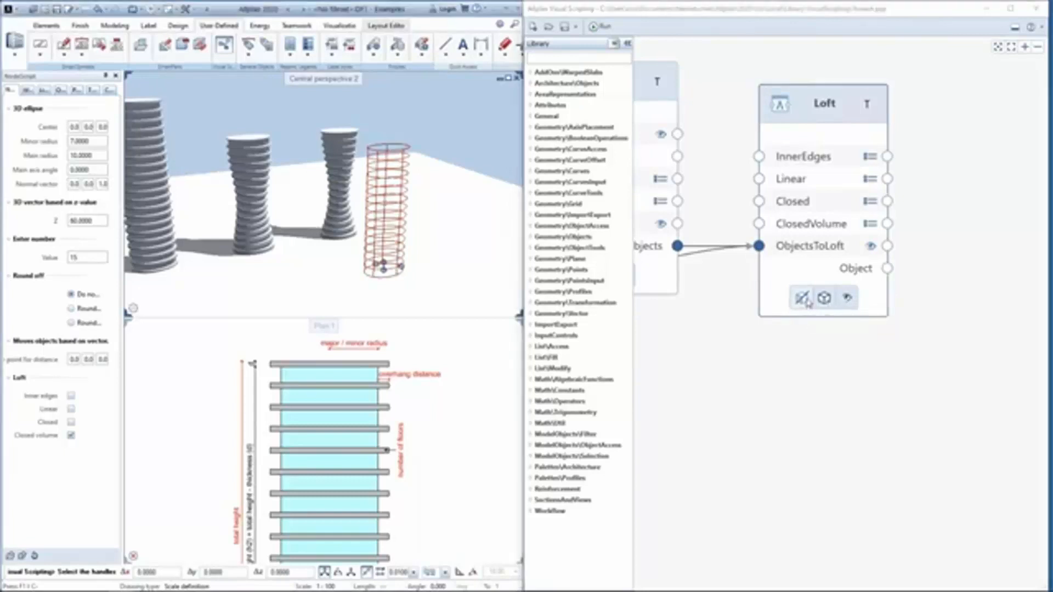
click(825, 302)
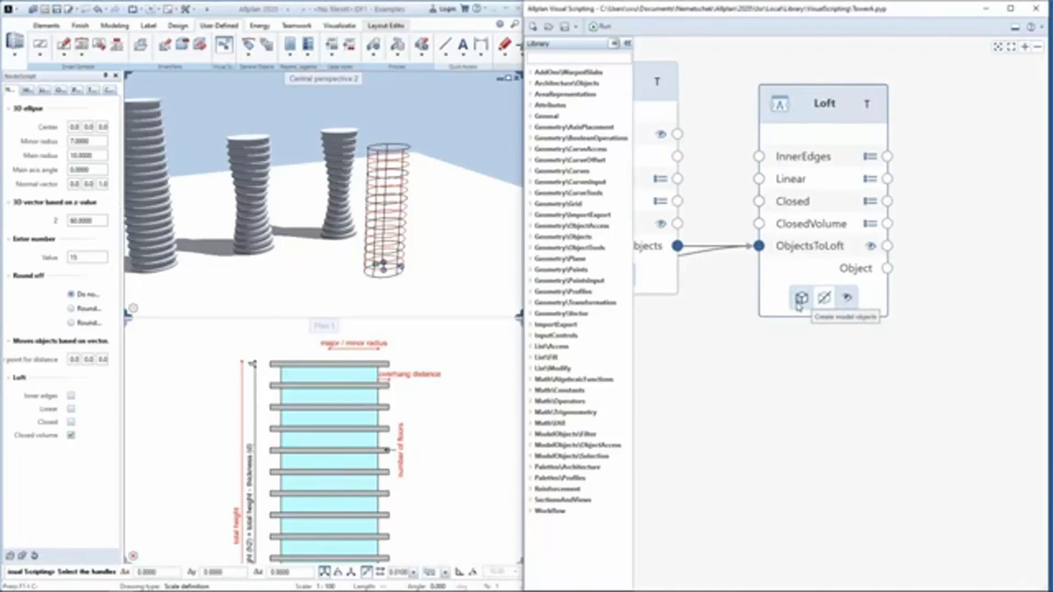
Step: Close the script editor saving script and object, and inspect the lofted tower in the perspective view
middle_drag(738, 250, 751, 313)
scroll(751, 313, down, 2)
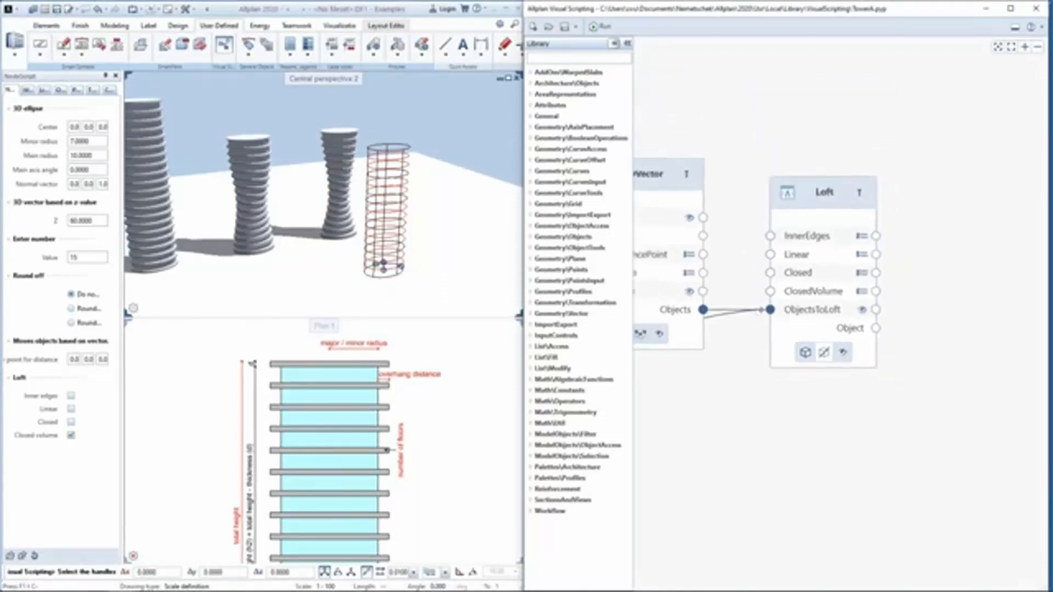
click(1038, 11)
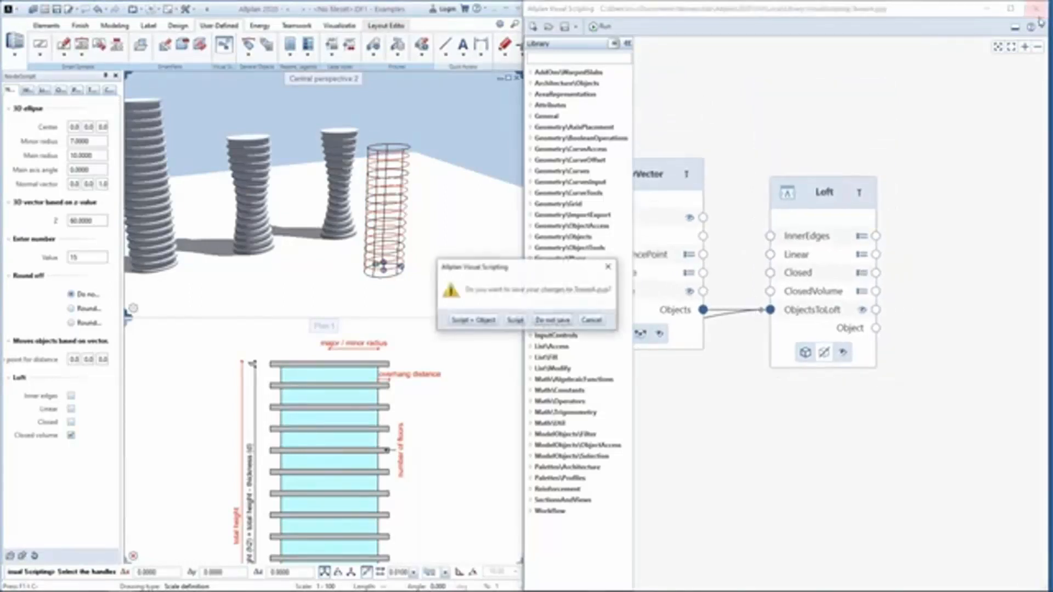
click(478, 324)
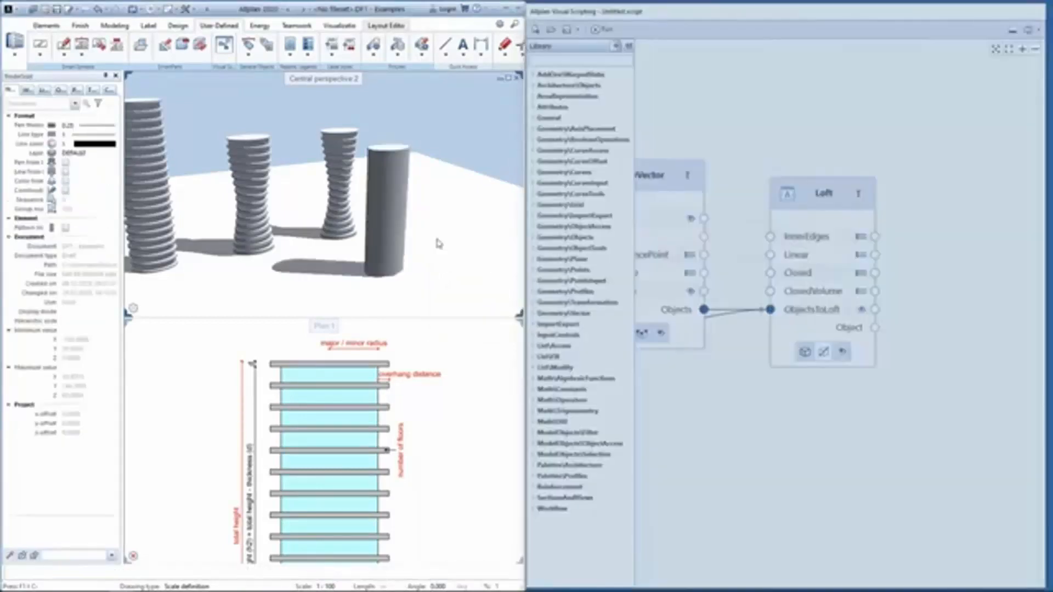
drag(437, 241, 343, 204)
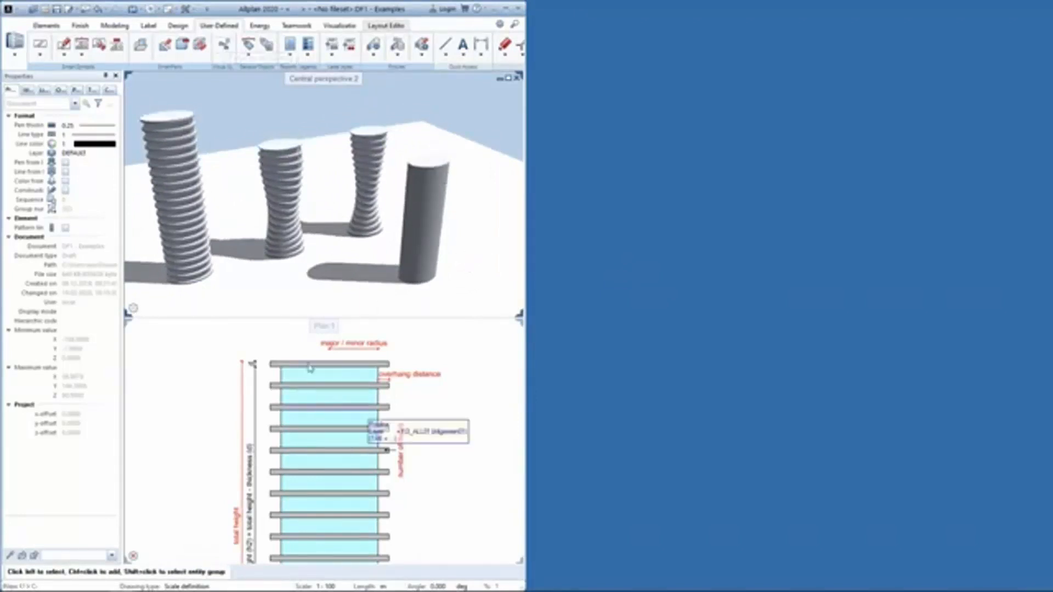
Step: Delete the lofted tower object in the plan view
scroll(310, 368, down, 4)
middle_drag(422, 548, 323, 447)
scroll(328, 474, up, 4)
click(386, 422)
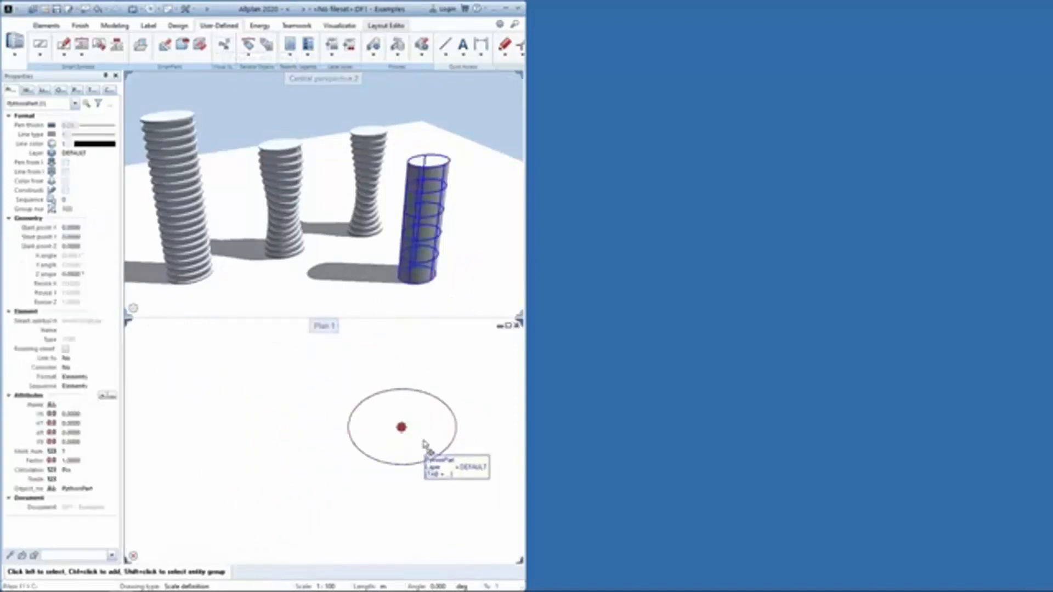
key(Delete)
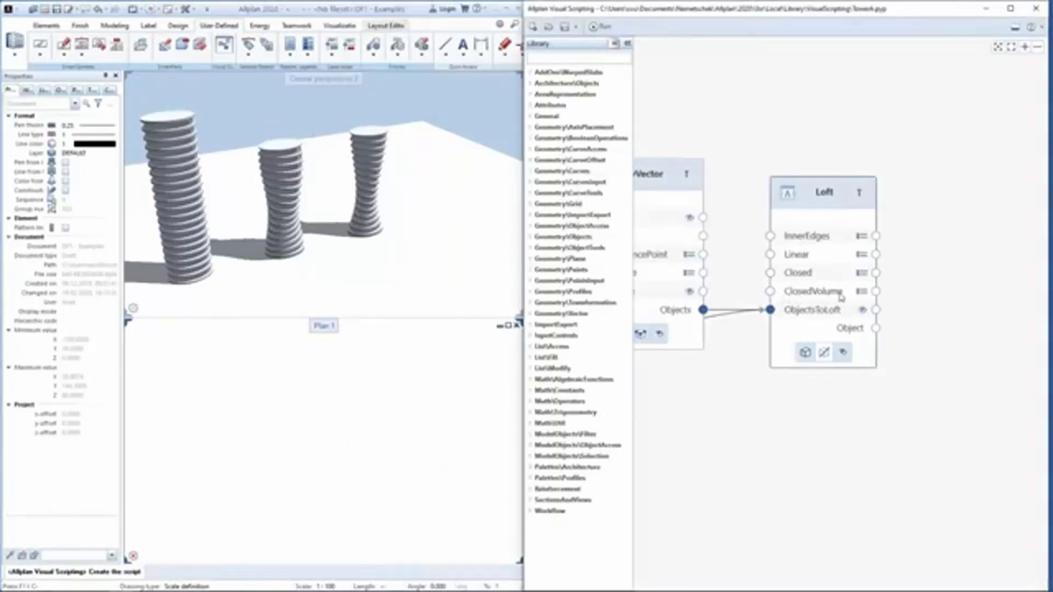
Step: Turn off the ClosedVolume option of the Loft node and run the script
click(861, 291)
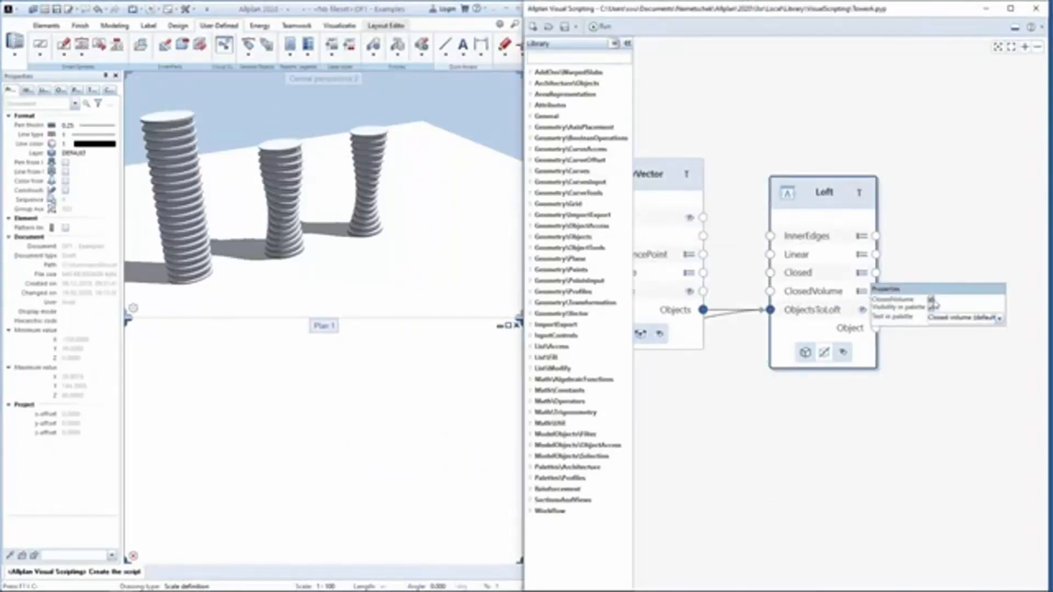
click(938, 361)
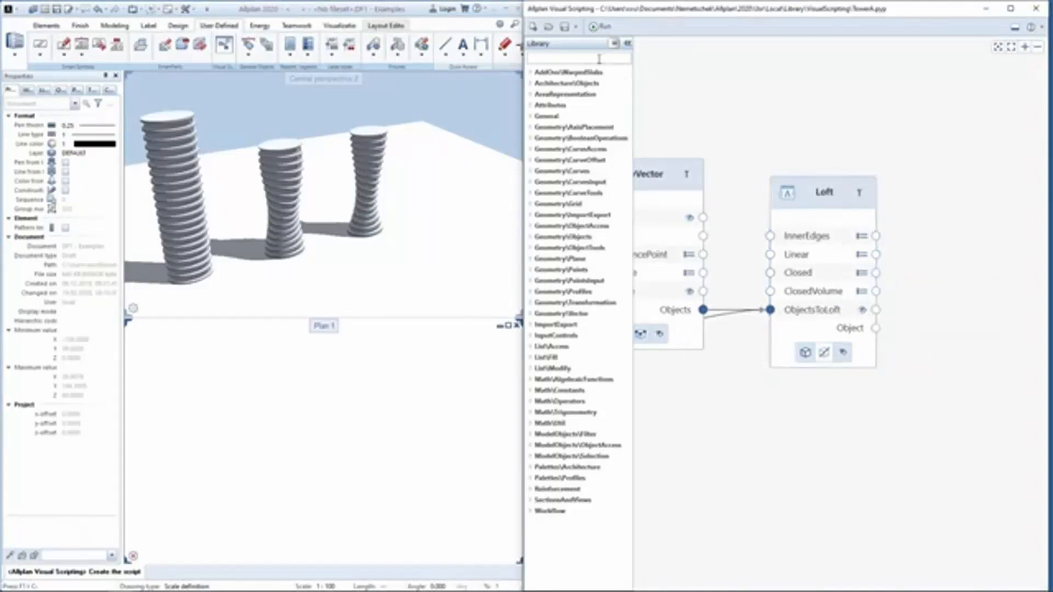
click(598, 28)
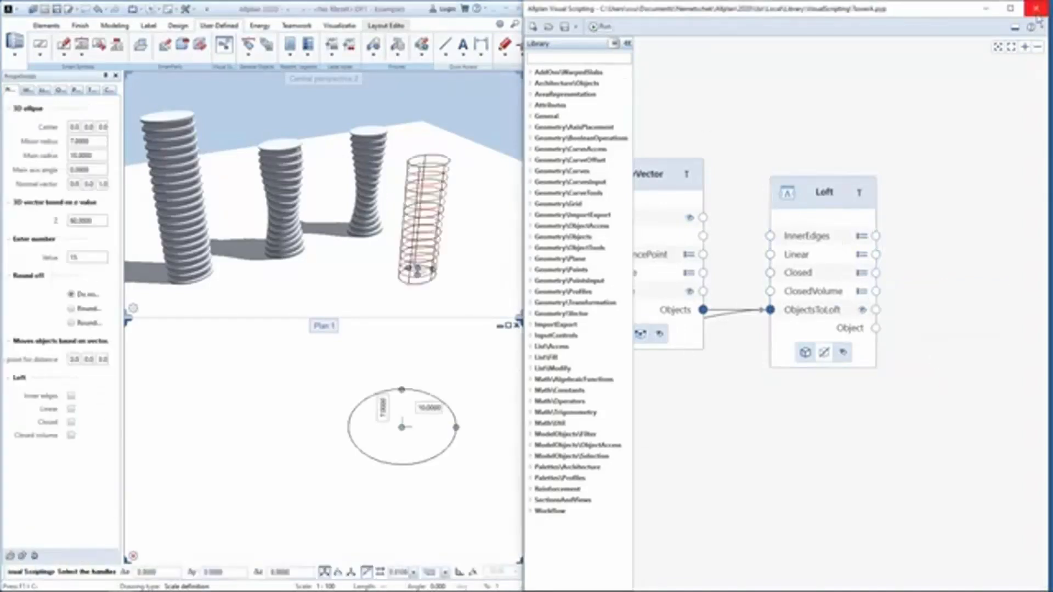
Step: Save both script and object on closing the editor, and inspect the open-volume loft in the perspective view
click(483, 320)
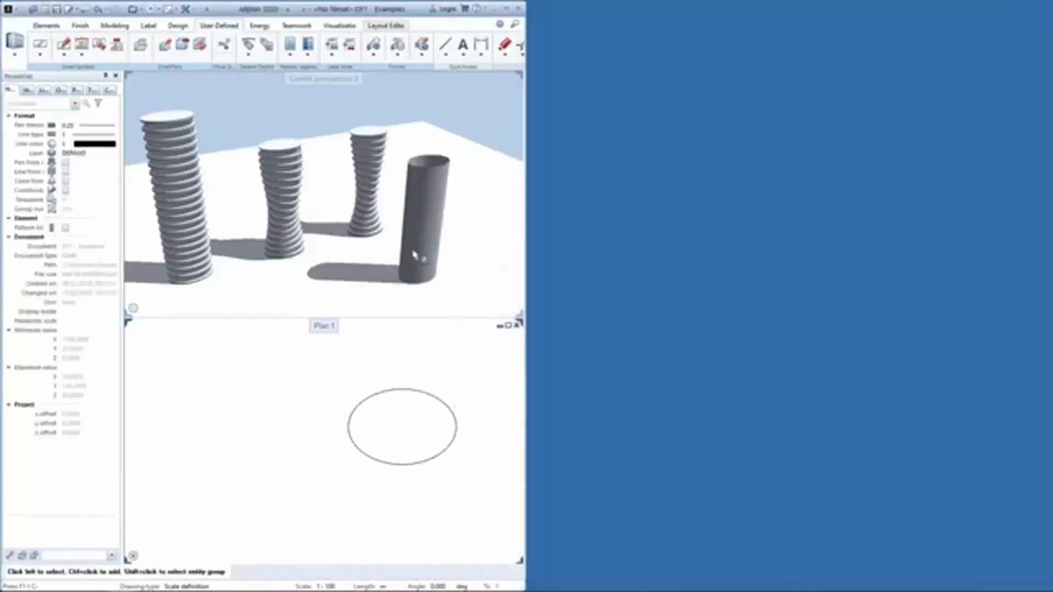
middle_drag(416, 277, 480, 376)
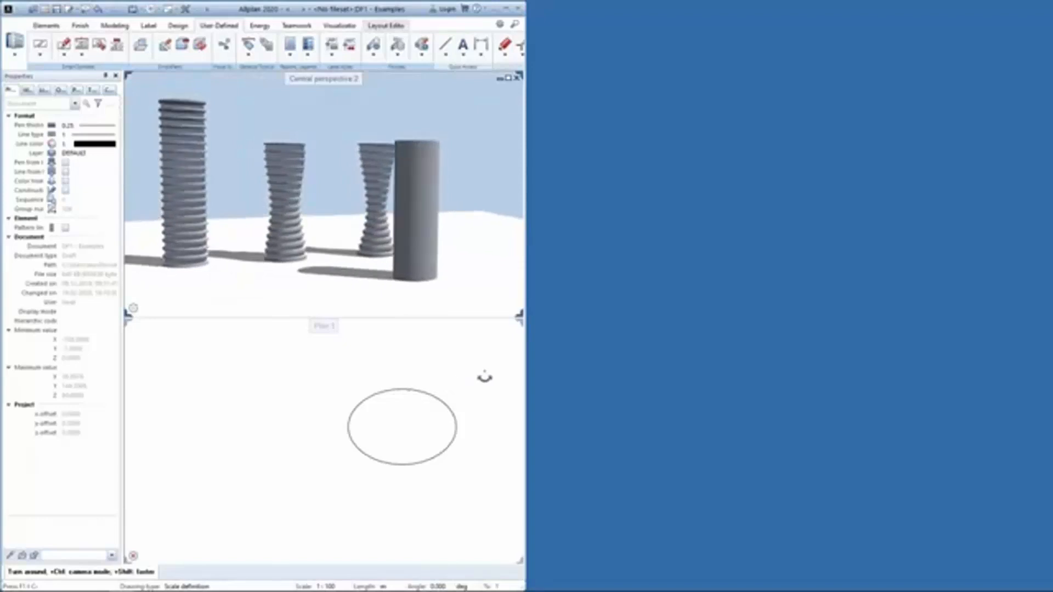
scroll(425, 258, up, 3)
middle_drag(428, 261, 263, 230)
middle_drag(351, 236, 332, 190)
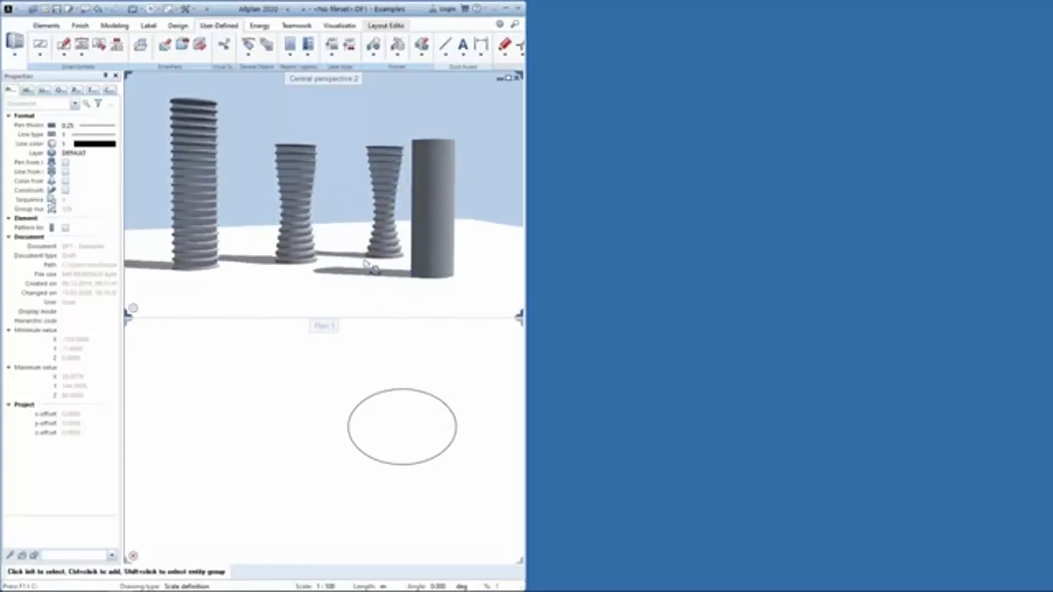
Step: Delete the open-volume tower object in the plan view and reopen the TowerA script
click(416, 413)
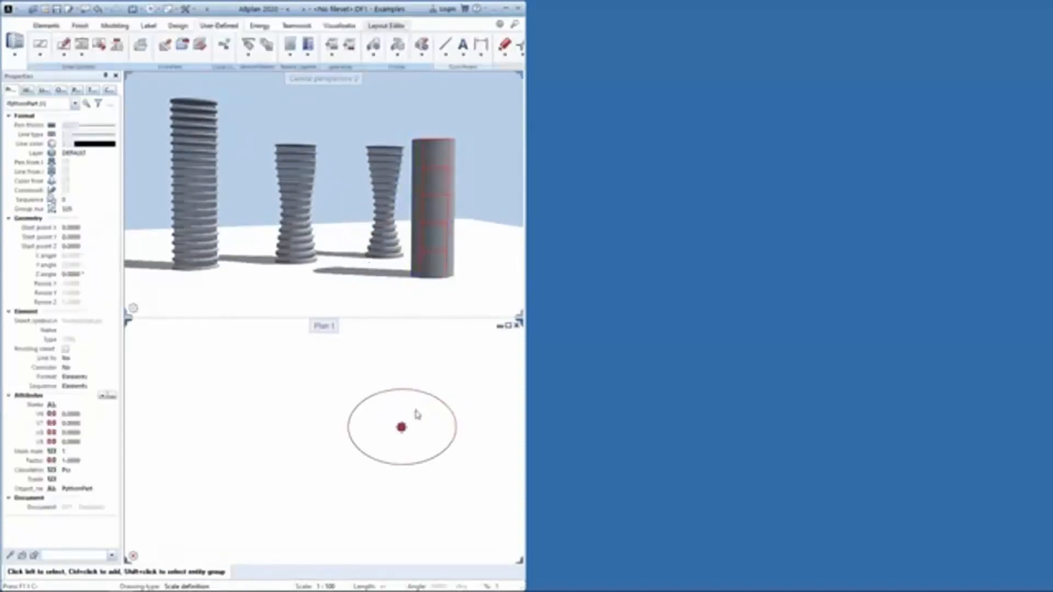
key(Delete)
click(224, 45)
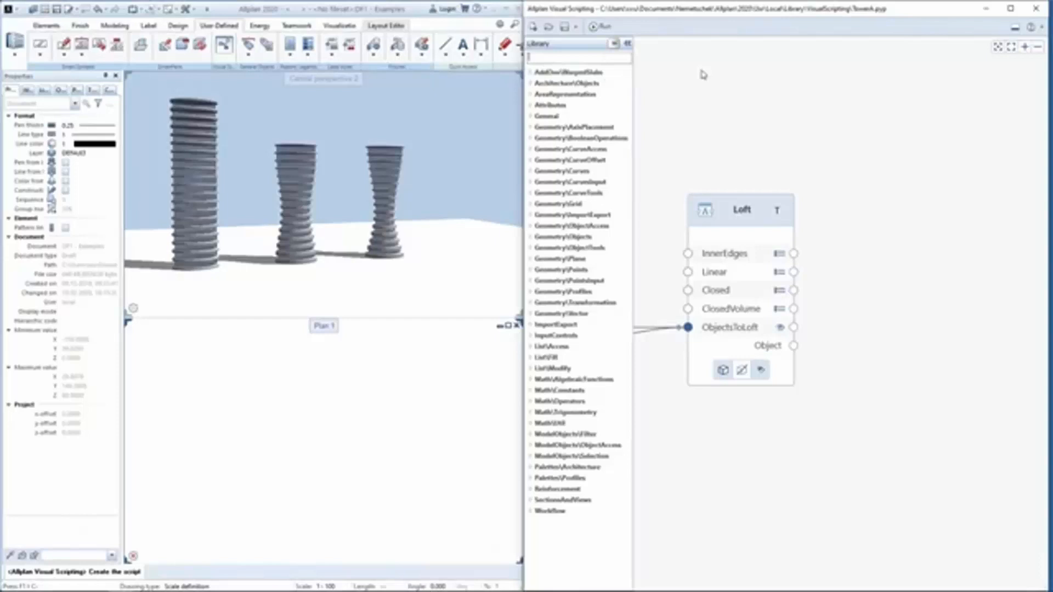
Step: Search the node library for "format", place a Format node beside Loft, and connect Loft's Object output to its Objects input
text(format)
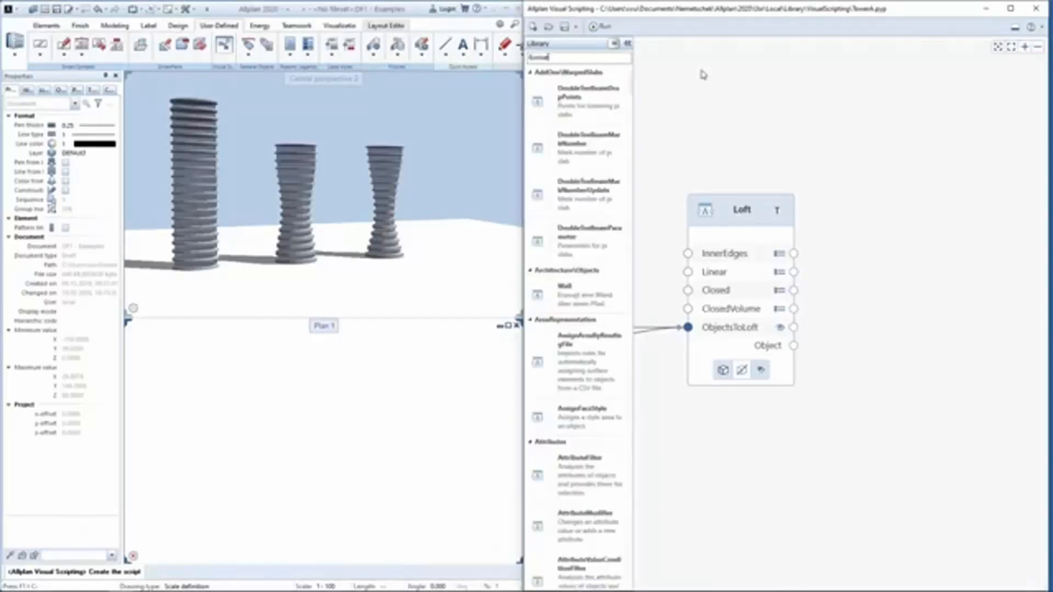
drag(624, 151, 896, 110)
middle_drag(837, 332, 781, 275)
drag(716, 298, 805, 327)
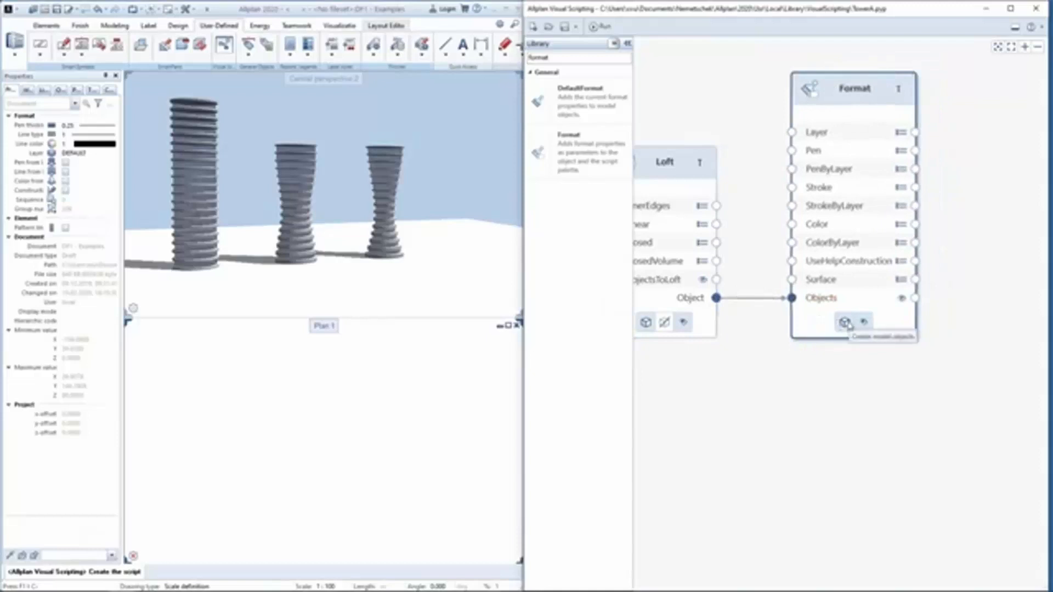
Step: Turn off model object creation on the Loft node, keeping it active on the Format node, and run the script
middle_drag(676, 362, 722, 360)
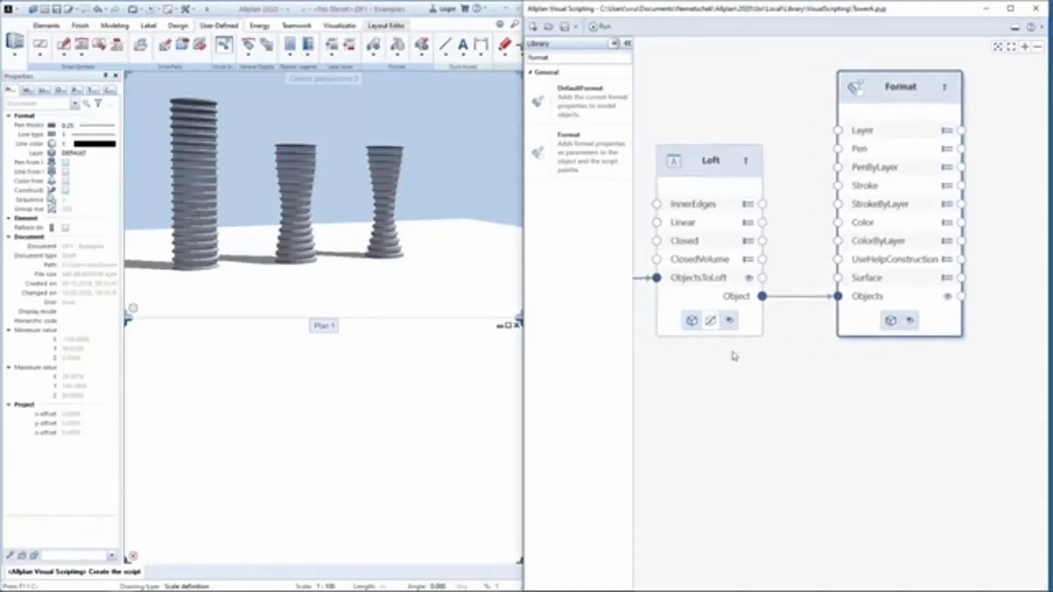
click(693, 325)
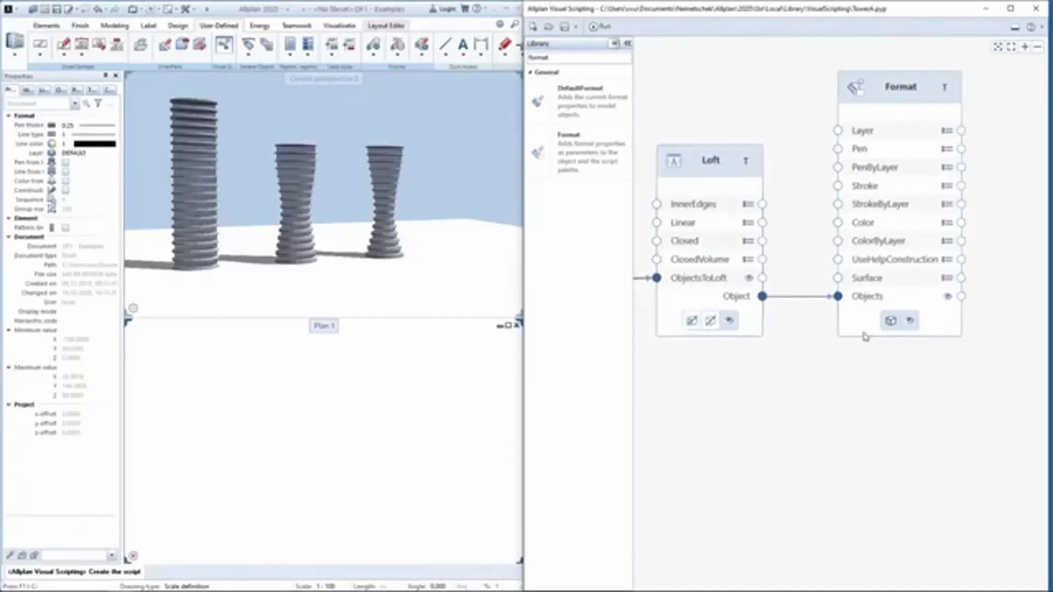
middle_drag(861, 331, 731, 360)
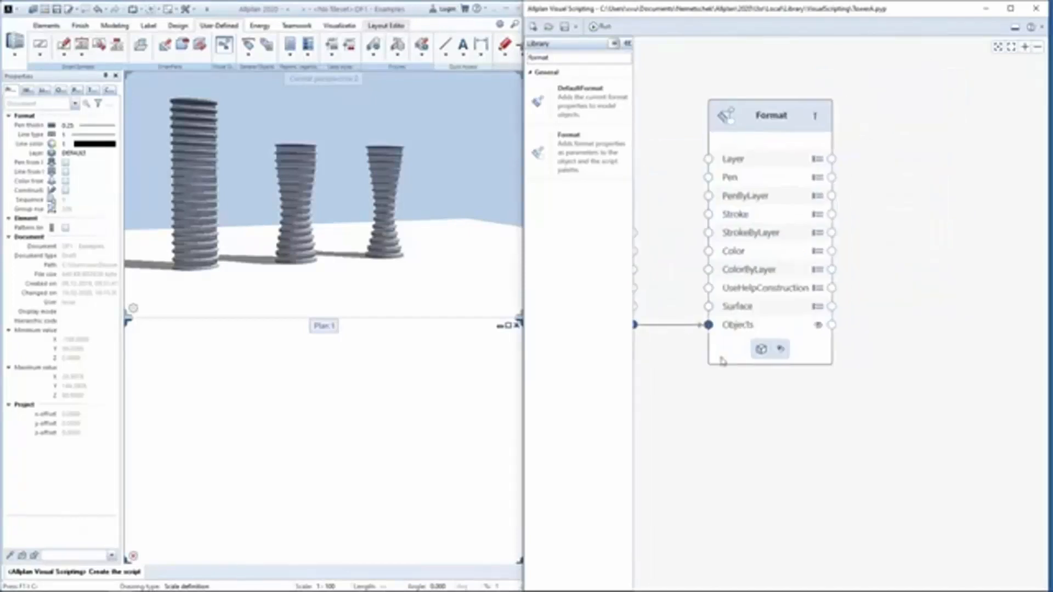
click(603, 31)
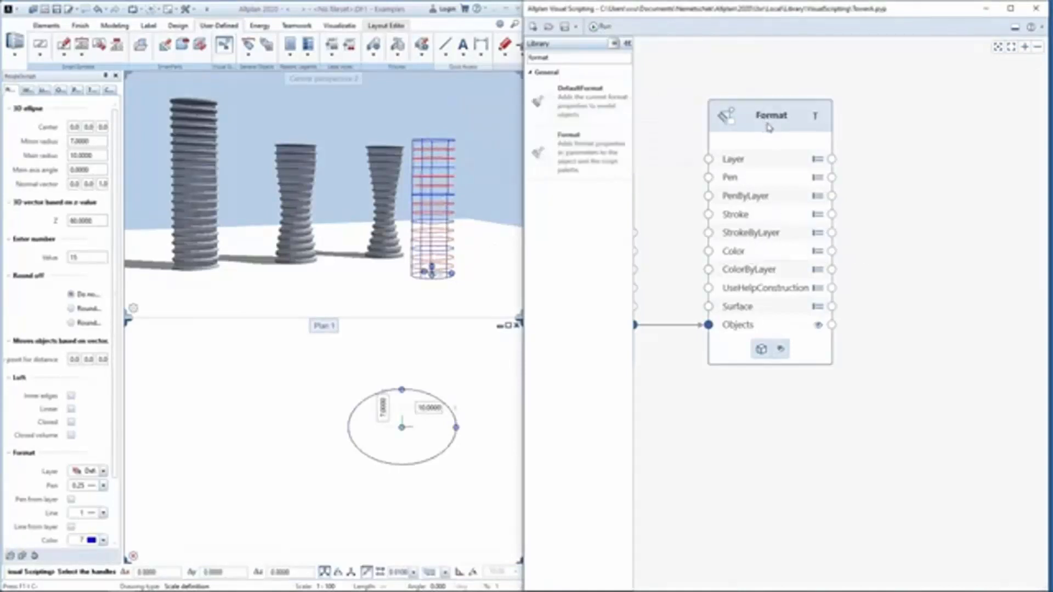
Step: Review the Format node's Color property and the Format settings down to Surface in the script palette
click(817, 250)
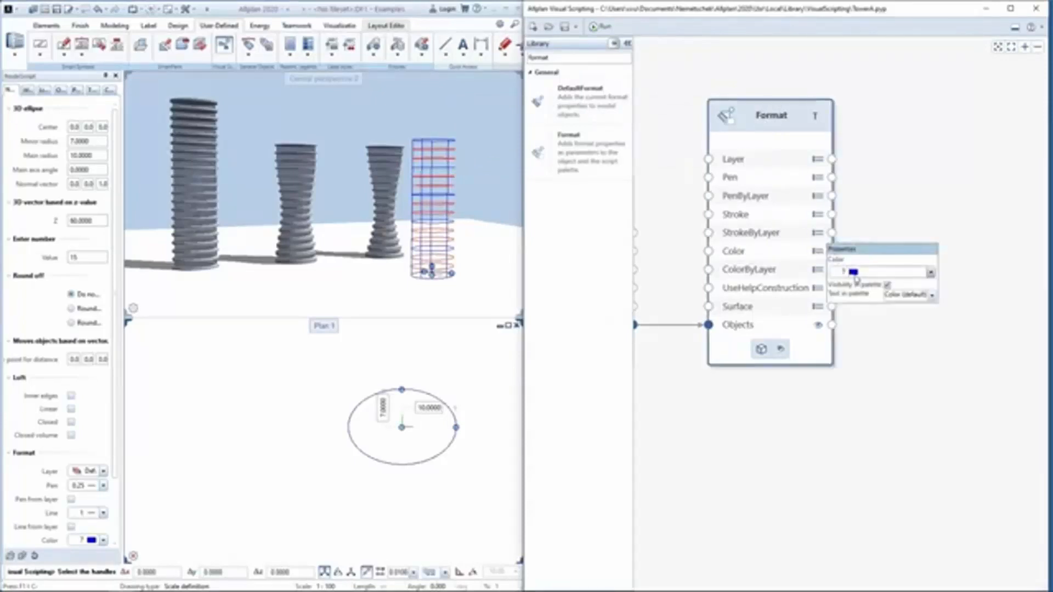
click(915, 366)
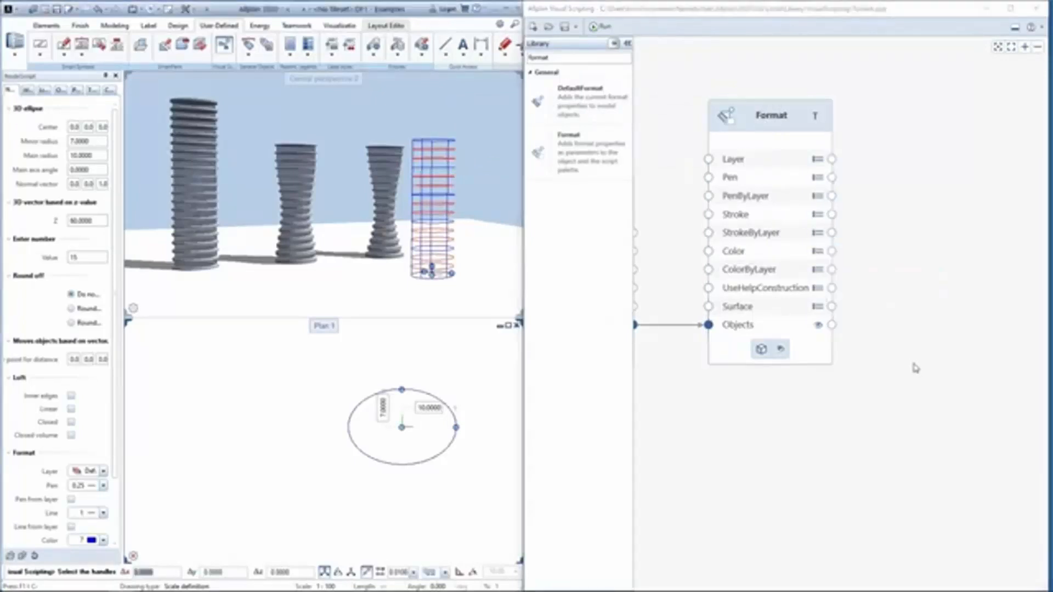
click(112, 314)
scroll(116, 518, down, 3)
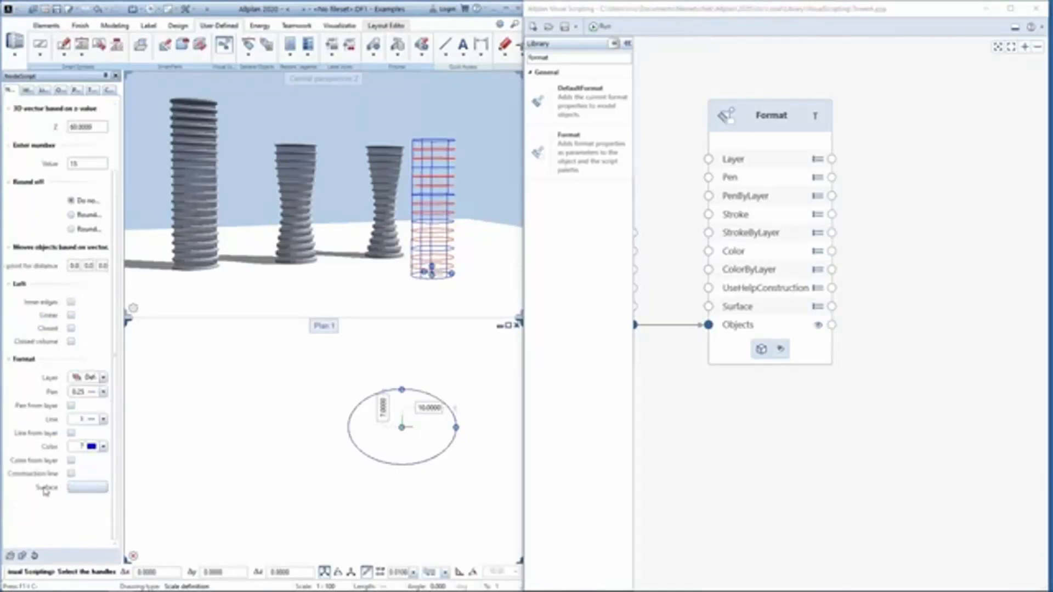
Step: Assign the glass surface used in the project to the Format settings and close the script to create the tower
click(94, 489)
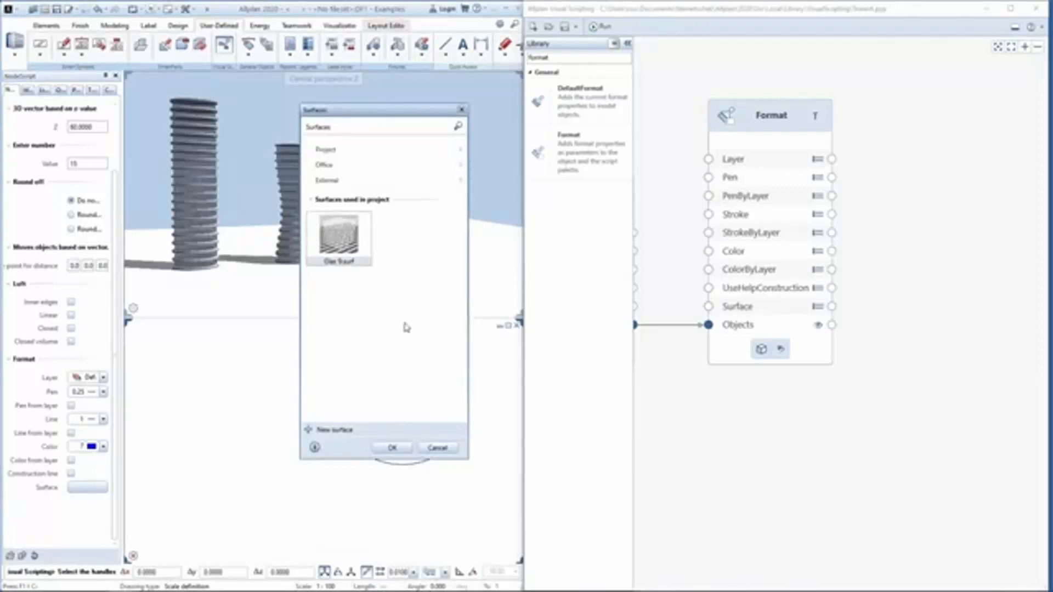
click(392, 448)
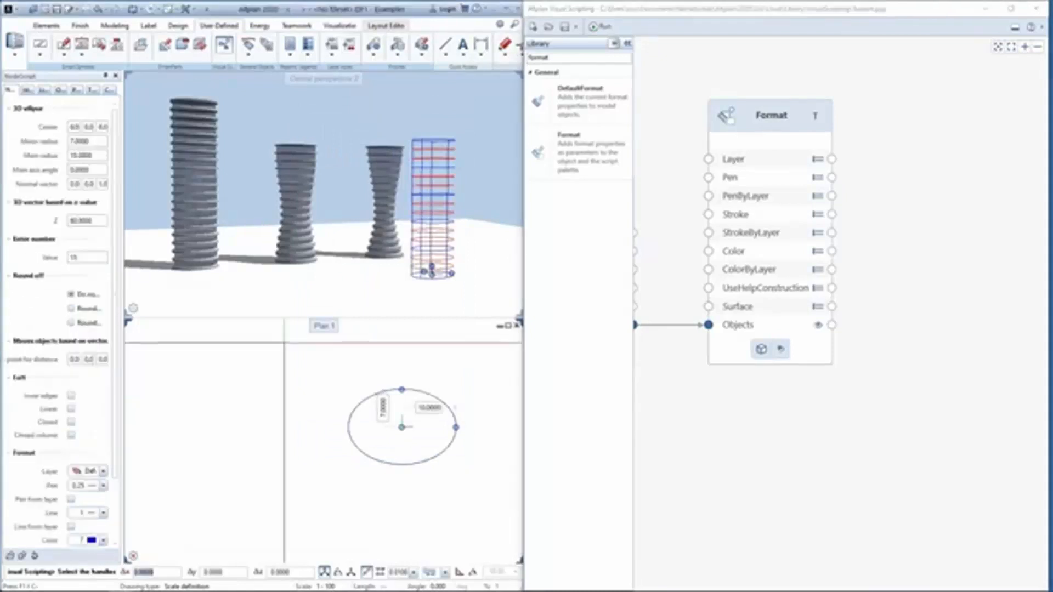
click(1036, 8)
click(473, 320)
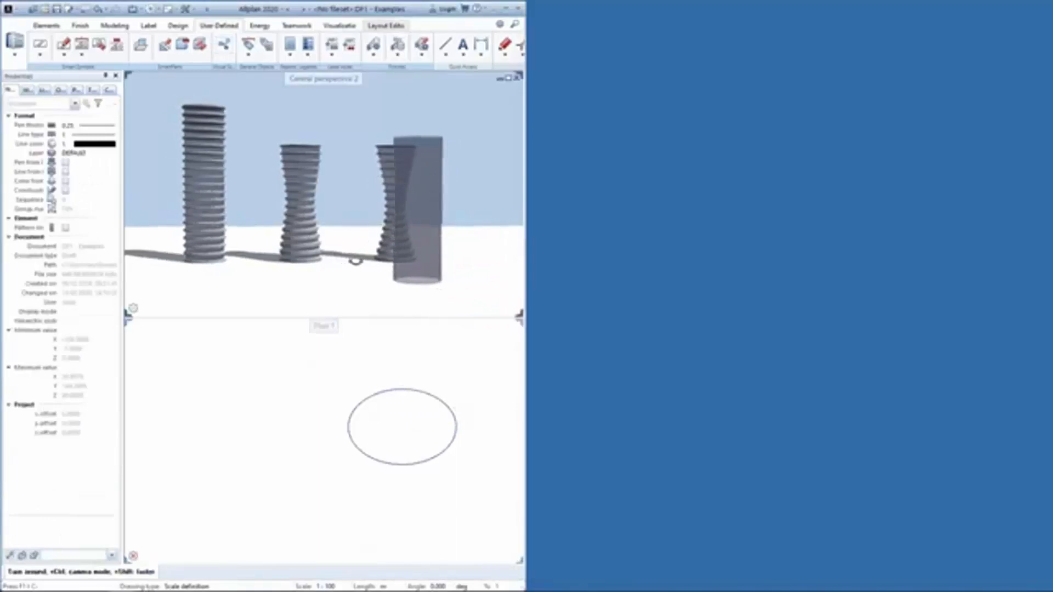
Step: Examine the glass tower beside the example towers and the overhang distance in the plan view's section diagram
drag(356, 262, 342, 227)
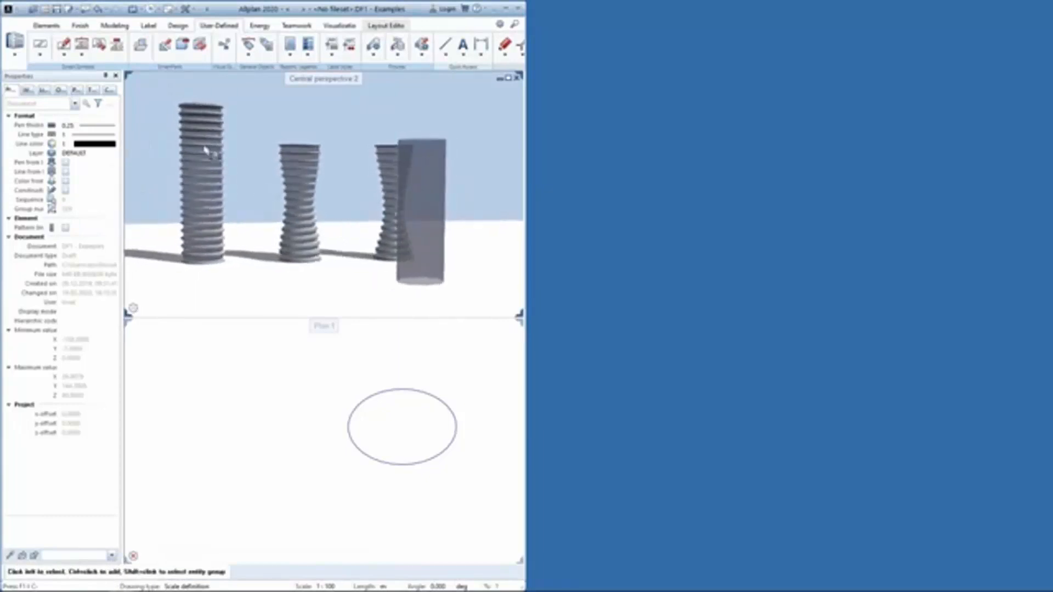
middle_drag(206, 145, 228, 146)
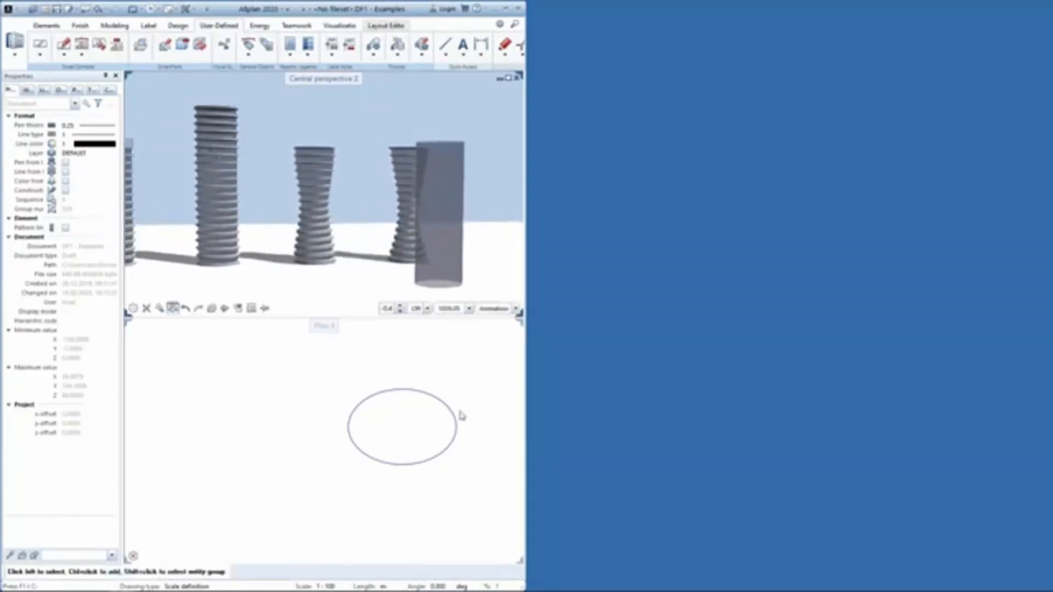
scroll(455, 414, down, 5)
middle_drag(281, 385, 355, 489)
scroll(447, 414, up, 5)
mouse_move(447, 414)
middle_down()
mouse_move(393, 468)
mouse_move(407, 492)
mouse_move(441, 437)
middle_up()
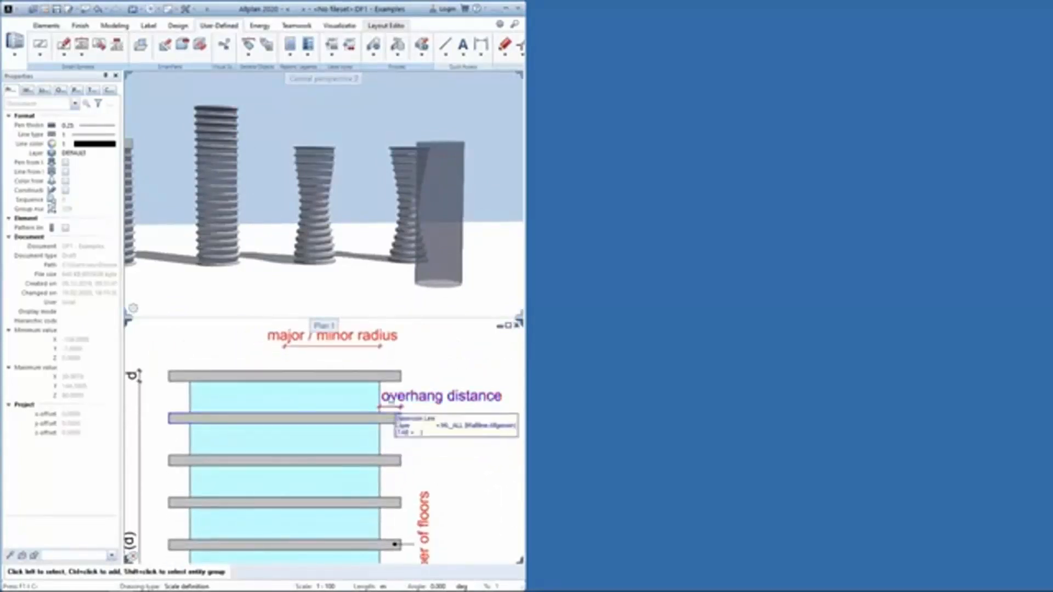
drag(266, 212, 275, 175)
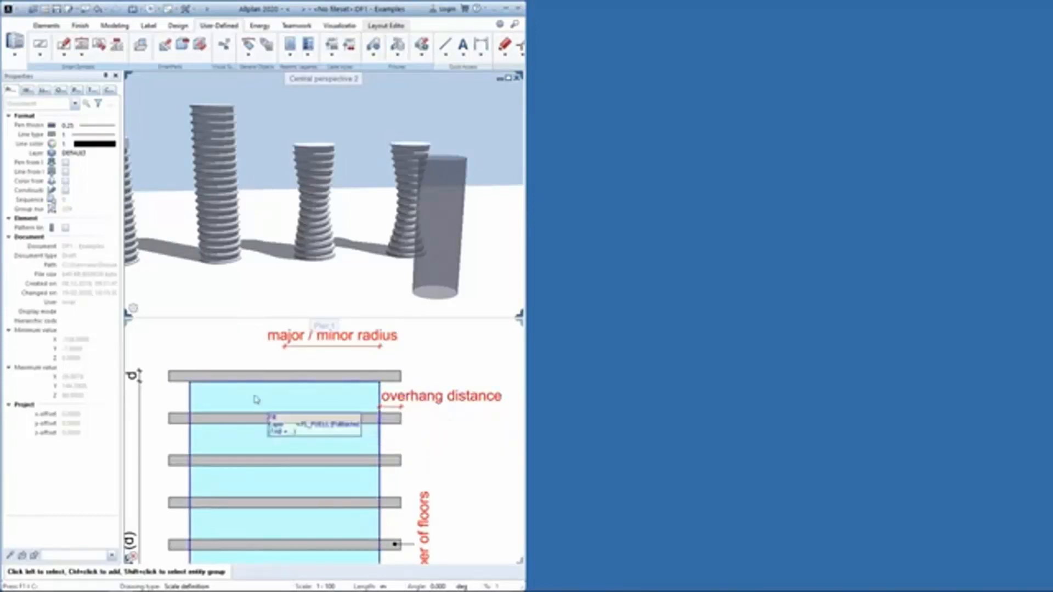
Step: Delete the glass tower in the plan view and reopen the TowerA script
scroll(251, 390, down, 10)
middle_drag(387, 491, 395, 387)
scroll(388, 420, up, 1)
scroll(388, 425, up, 3)
click(376, 481)
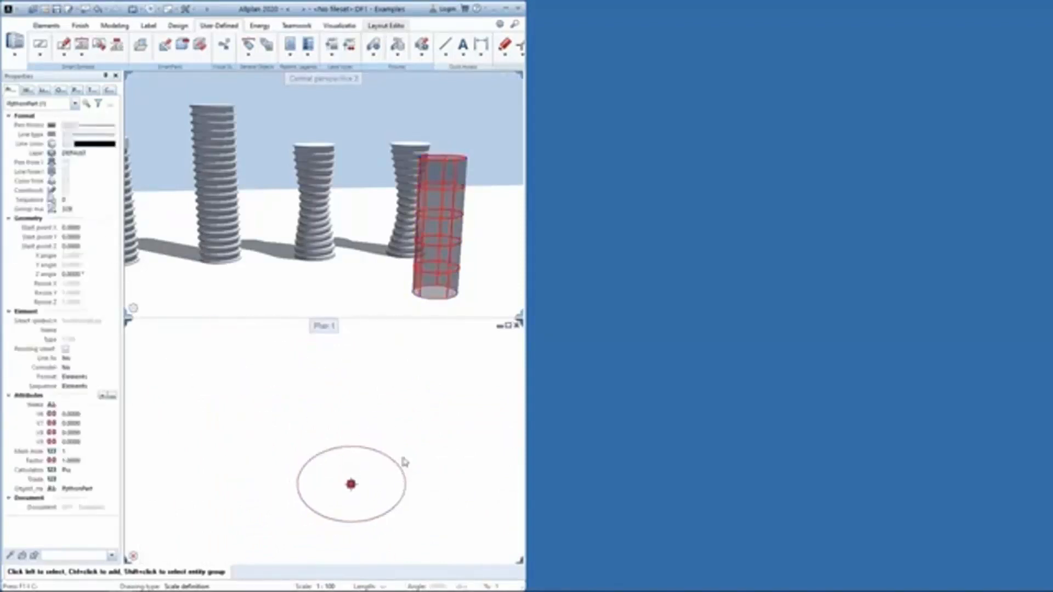
key(Delete)
click(226, 49)
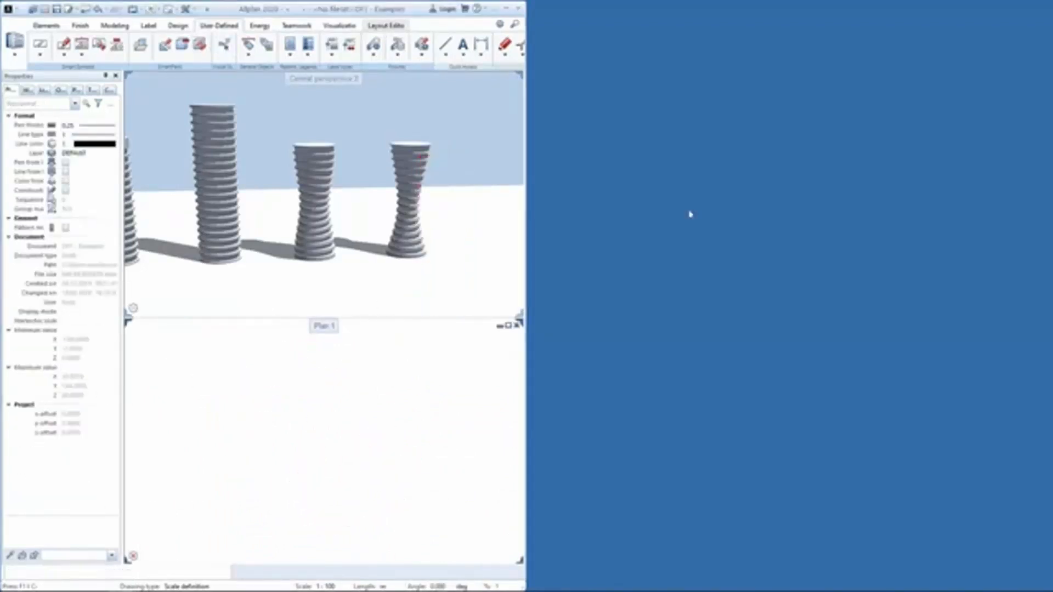
Step: Search the node library for "offset" and check the object type output by the Ellipse3D node
middle_drag(932, 197, 790, 210)
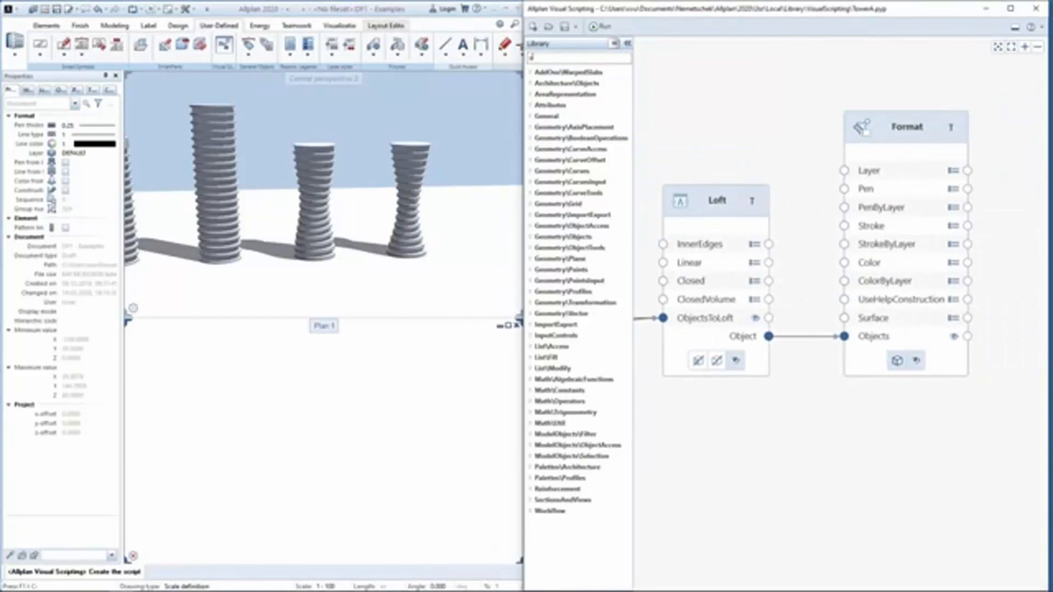
click(531, 57)
text(offset)
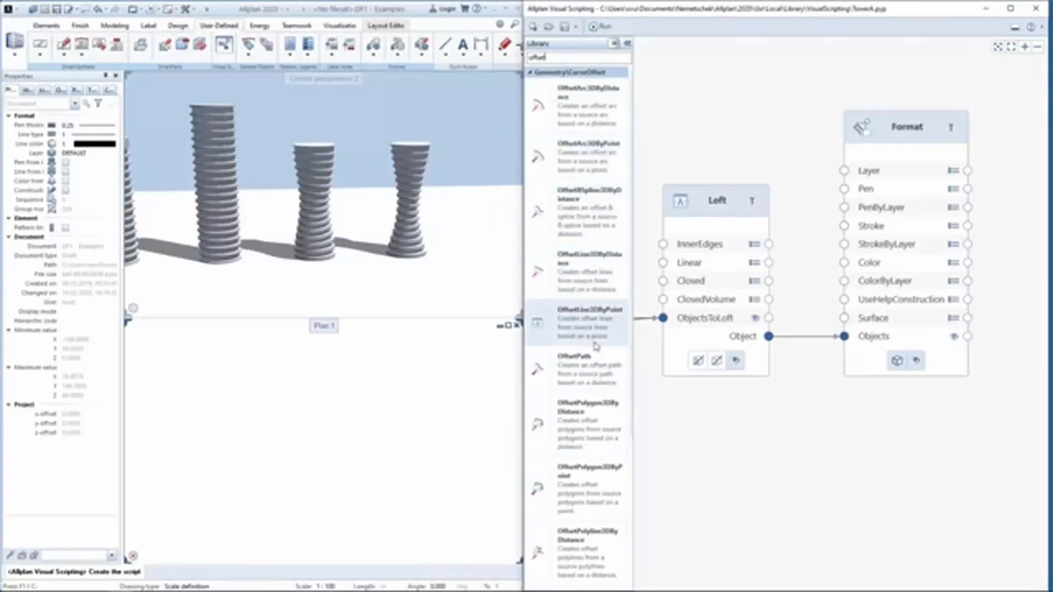
mouse_move(594, 335)
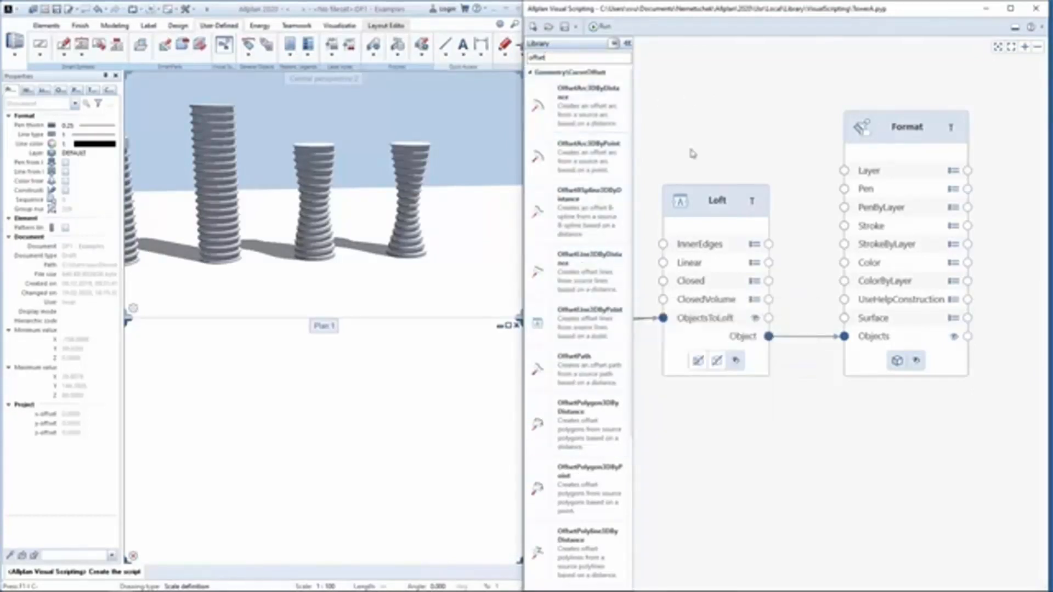
middle_drag(751, 183, 841, 166)
scroll(872, 176, down, 3)
middle_drag(751, 320, 923, 297)
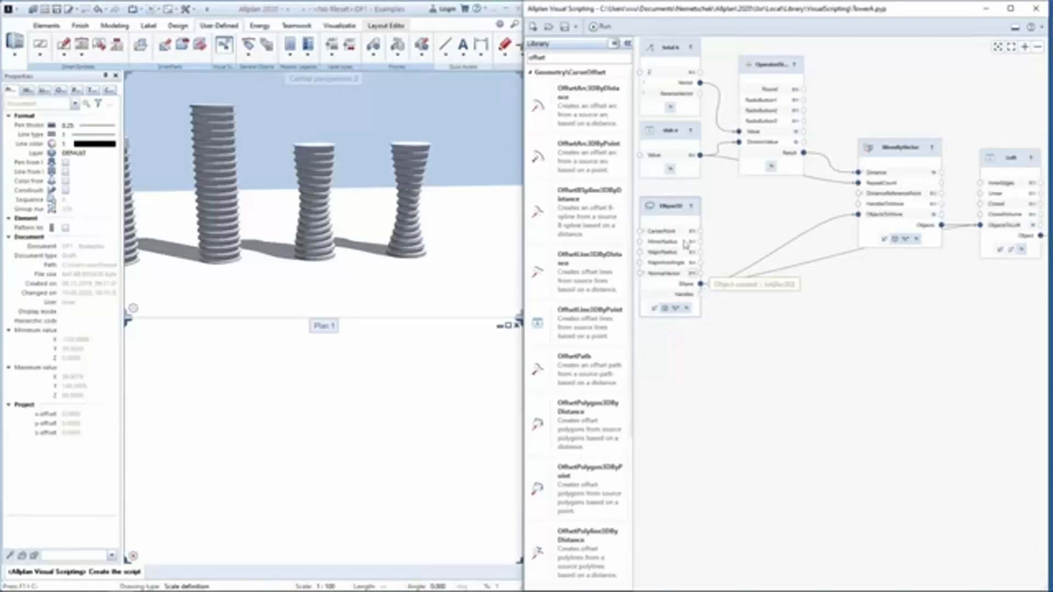
Step: Place an OffsetArc3DByDistance node below the Format node
mouse_move(572, 96)
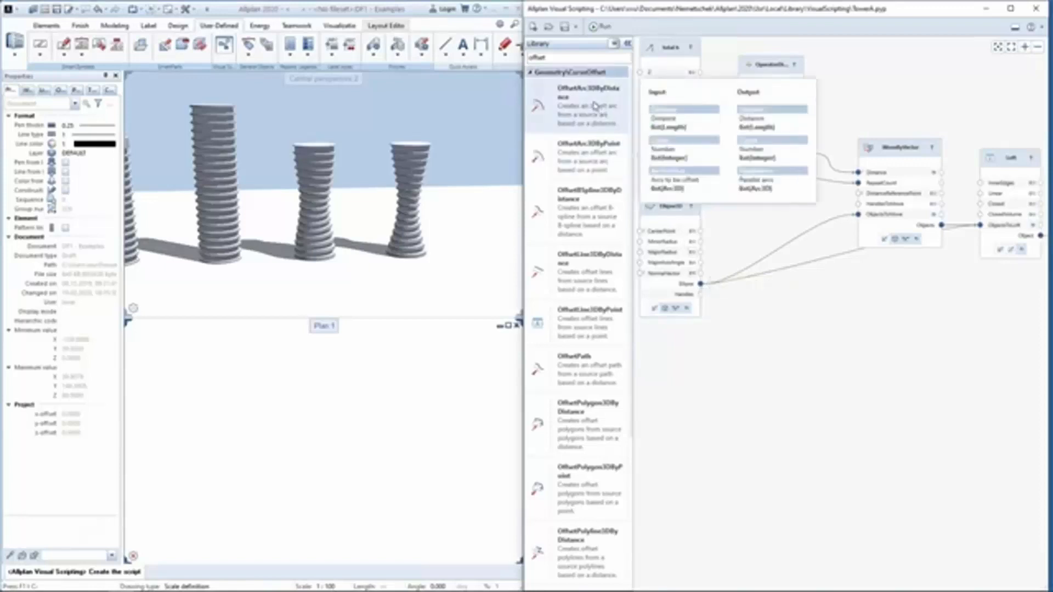
drag(583, 110, 944, 301)
middle_drag(890, 267, 590, 243)
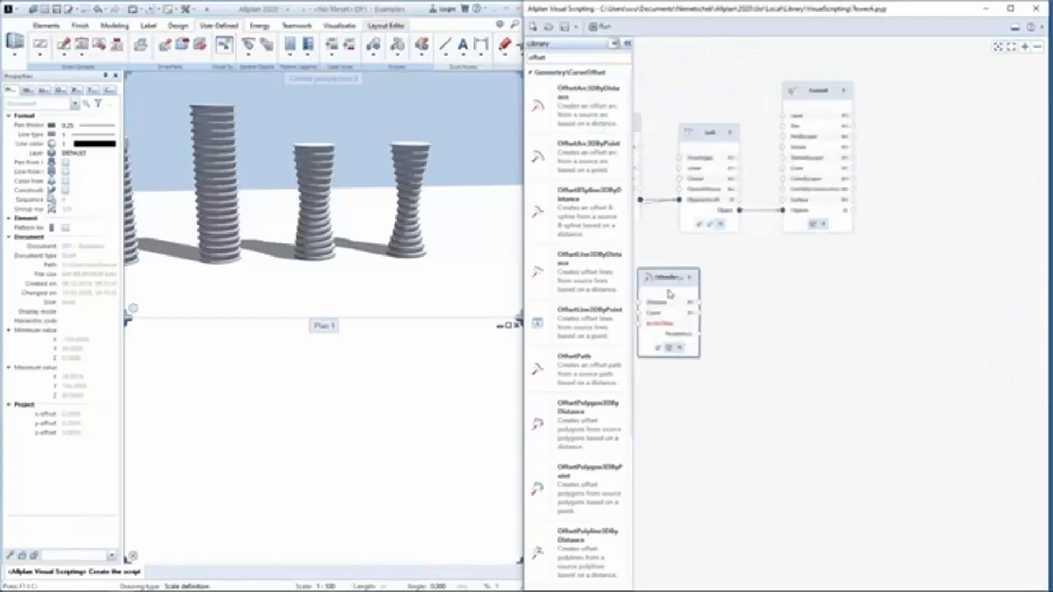
drag(671, 294, 824, 285)
scroll(767, 251, up, 1)
middle_drag(727, 259, 741, 255)
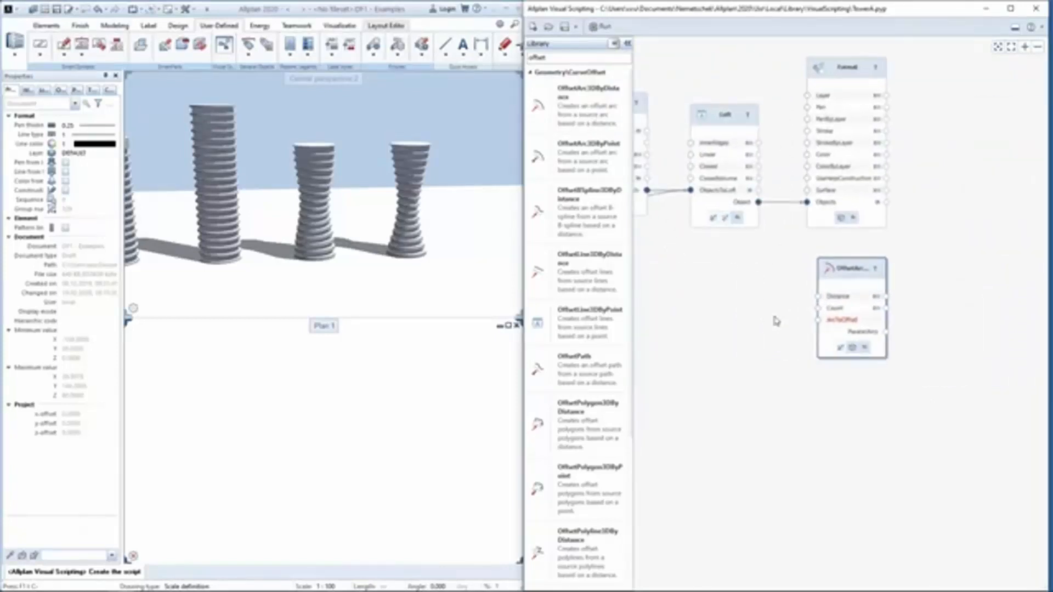
Step: Connect Loft's ObjectsToLoft output to the ArcToOffset input of the OffsetArc3DByDistance node
middle_drag(763, 283, 799, 301)
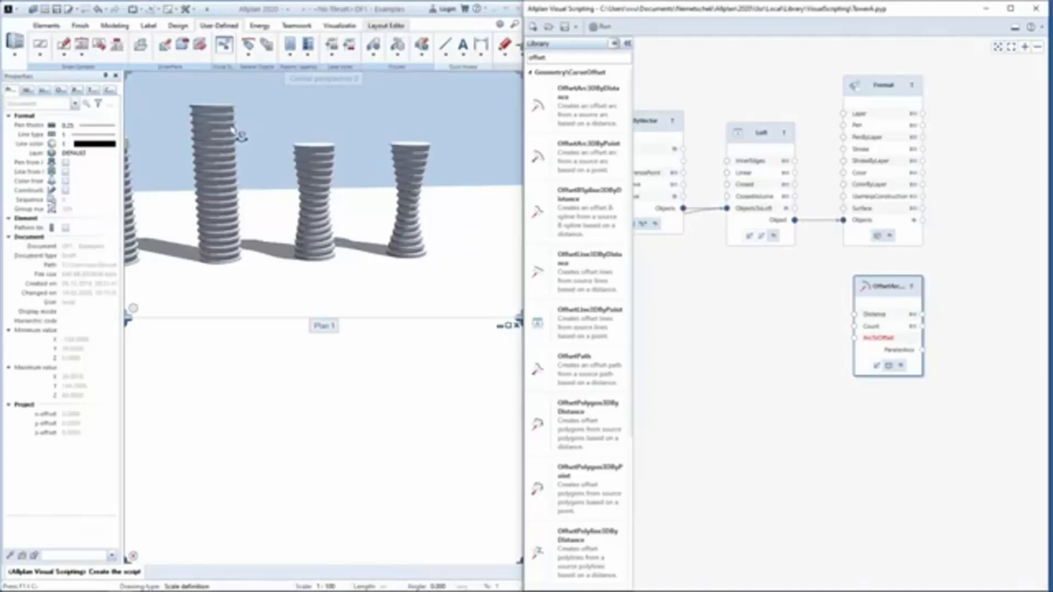
middle_drag(838, 349, 761, 341)
scroll(762, 341, up, 1)
middle_drag(717, 260, 841, 272)
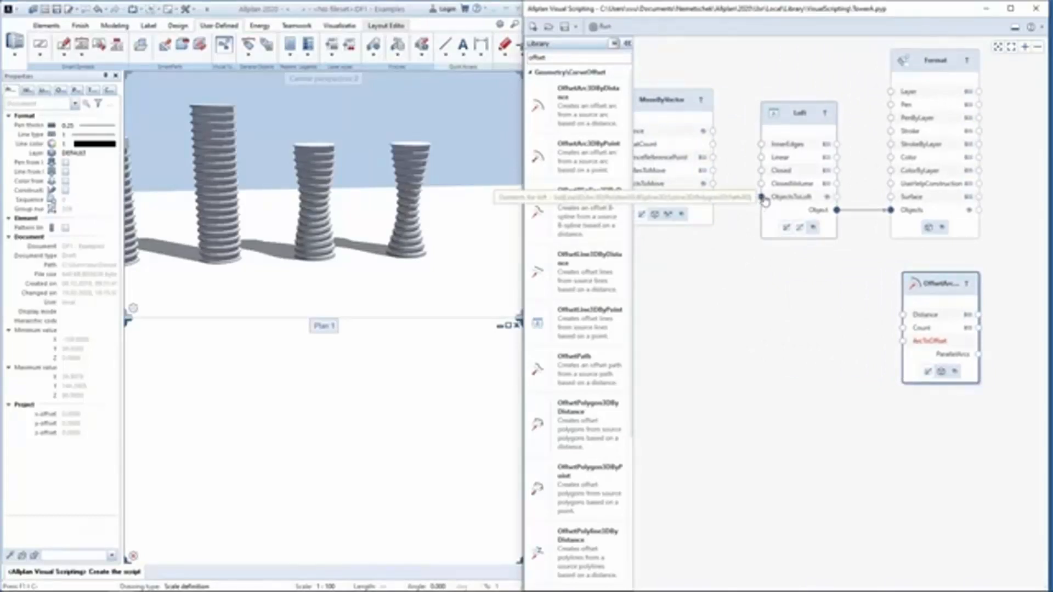
middle_drag(848, 240, 802, 230)
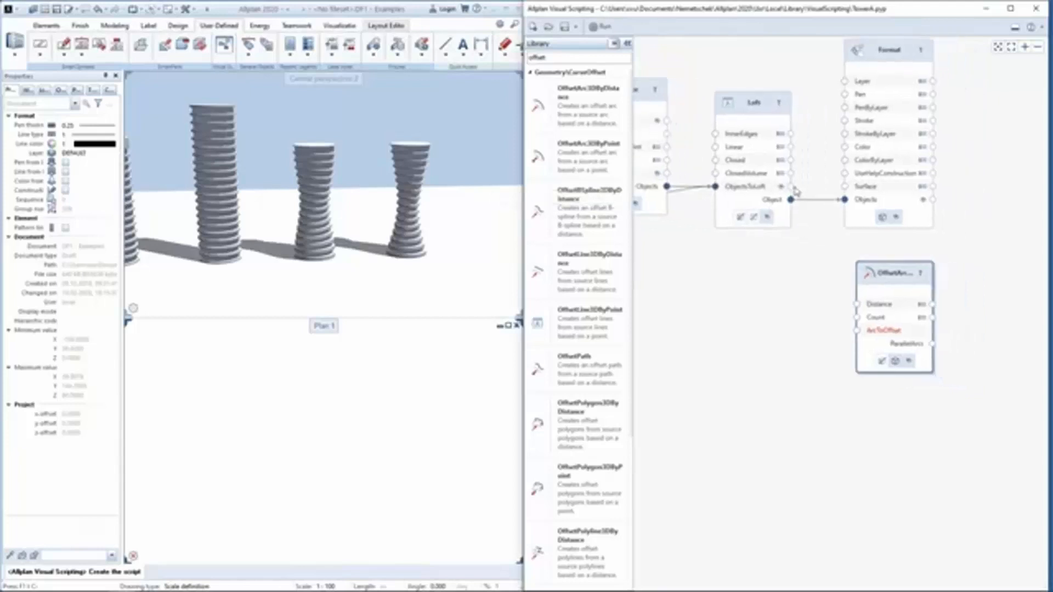
drag(791, 187, 816, 202)
drag(816, 248, 857, 331)
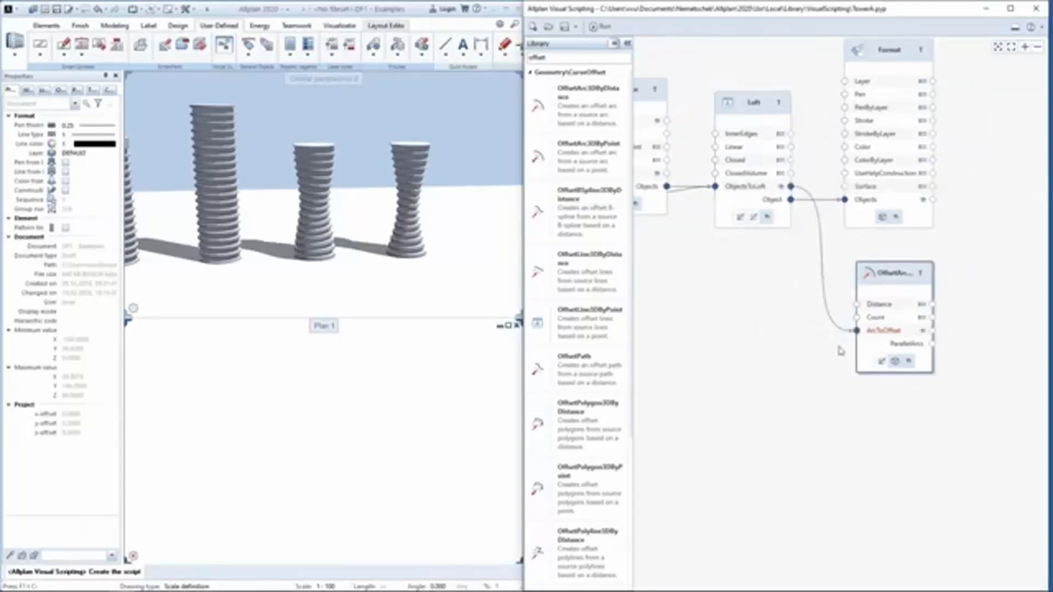
middle_drag(818, 357, 790, 343)
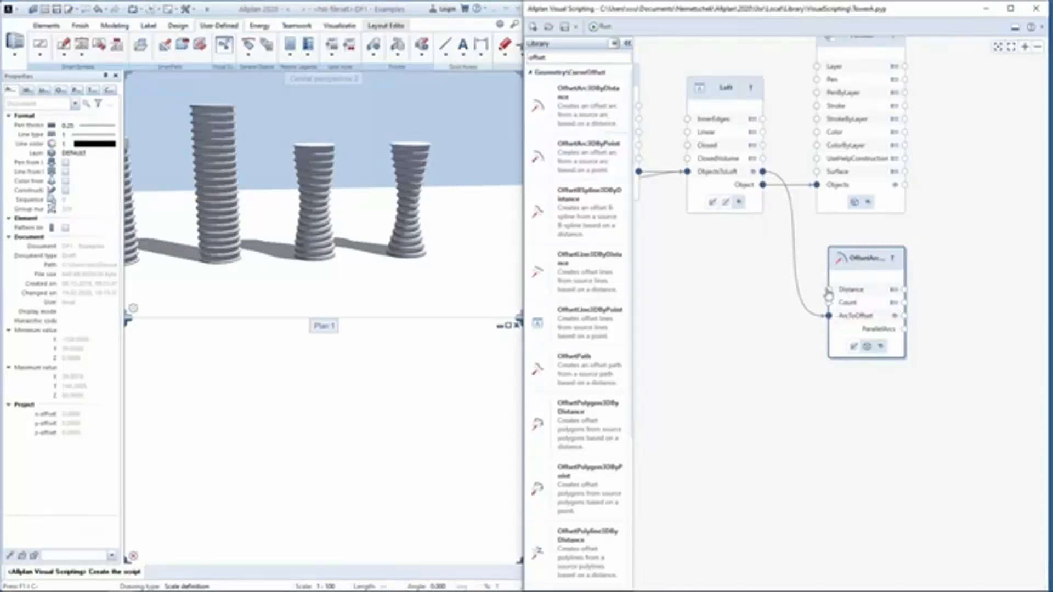
Step: Search the node library for "lengthinput", place a LengthInput node below Loft, and rename it "offset"
drag(554, 58, 514, 56)
text(length)
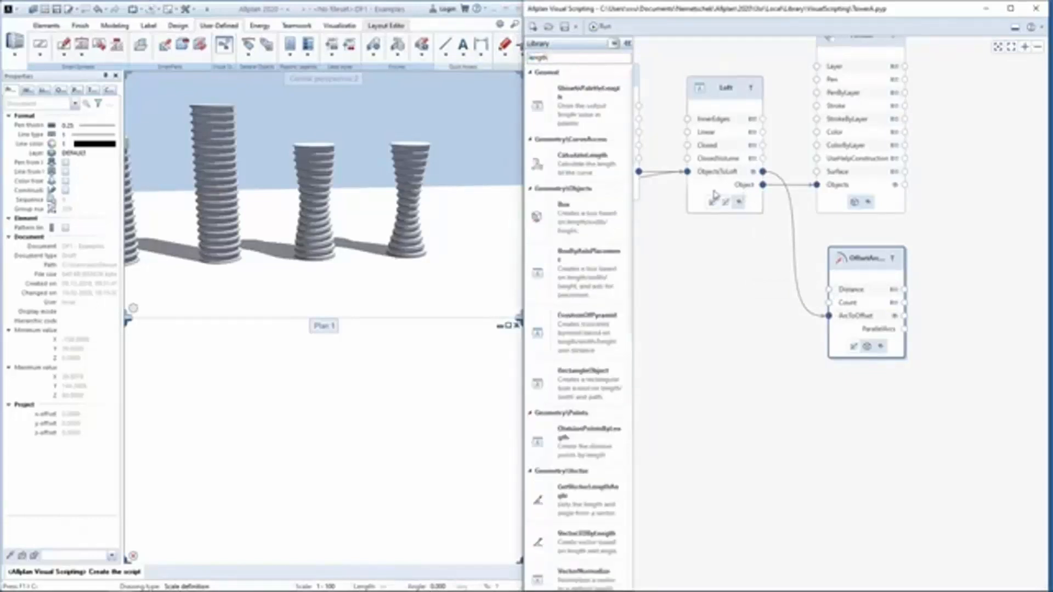
text(input)
drag(573, 93, 680, 264)
right_click(713, 275)
click(738, 274)
text(offset)
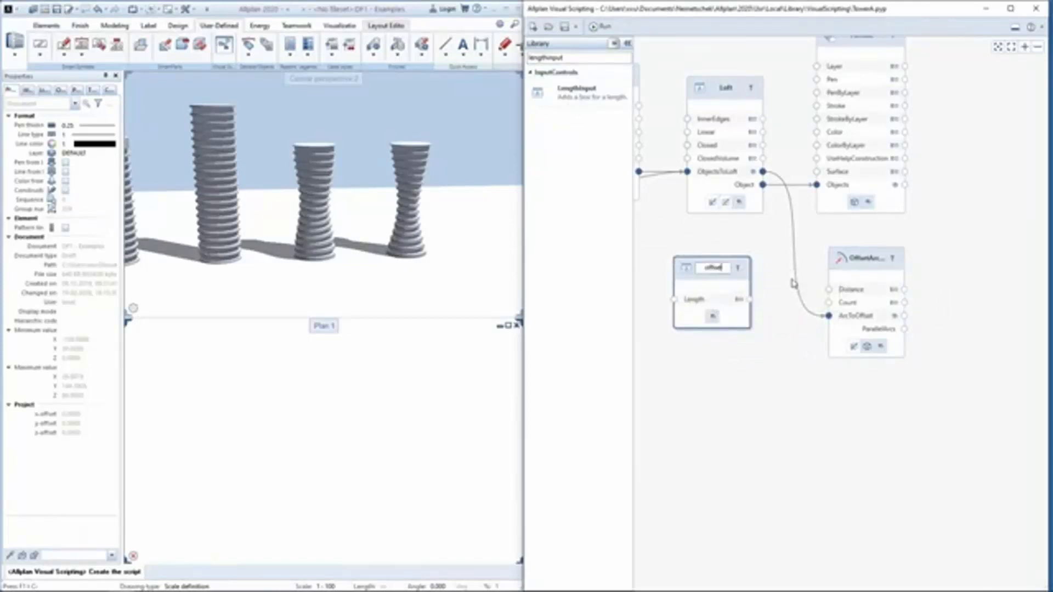
key(Return)
Step: Connect the offset node's Length output to the Distance input of OffsetArc3DByDistance and move the offset node below Ellipse3D
click(739, 299)
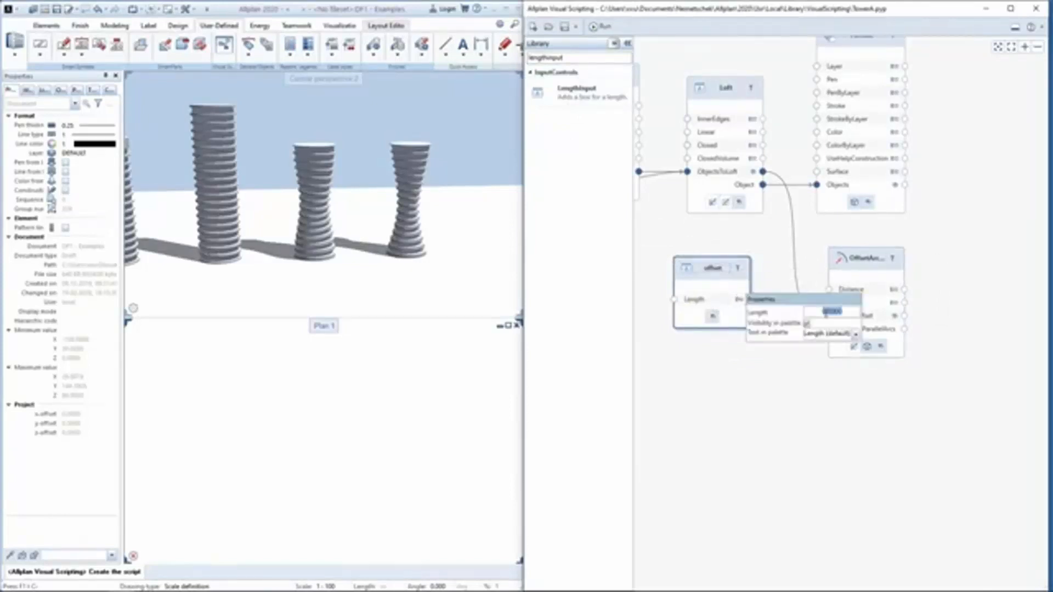
click(868, 399)
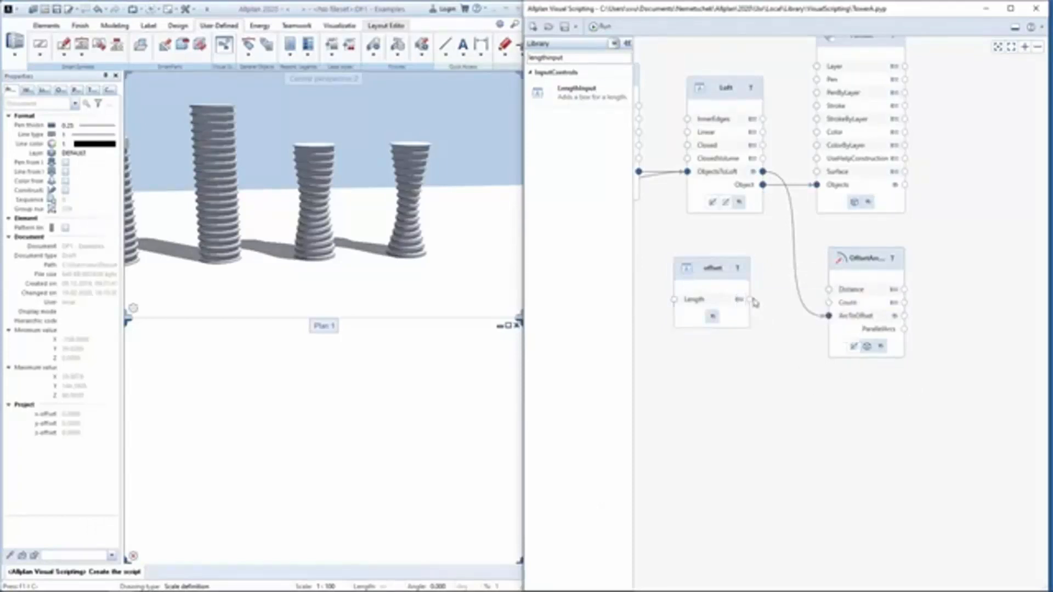
drag(750, 299, 829, 290)
scroll(748, 299, down, 5)
scroll(788, 301, up, 2)
drag(906, 292, 746, 309)
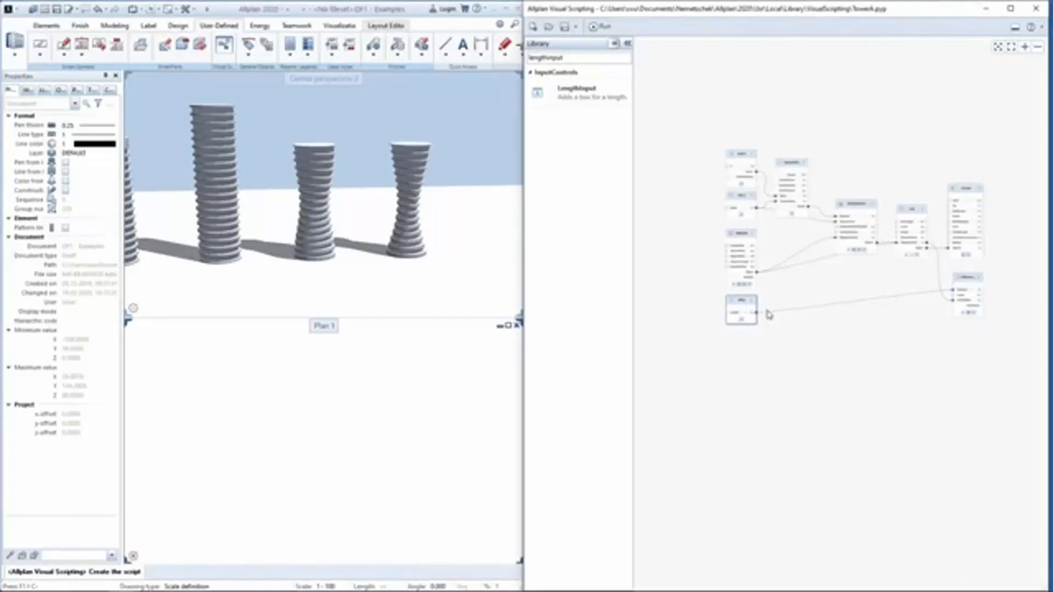
scroll(769, 315, up, 3)
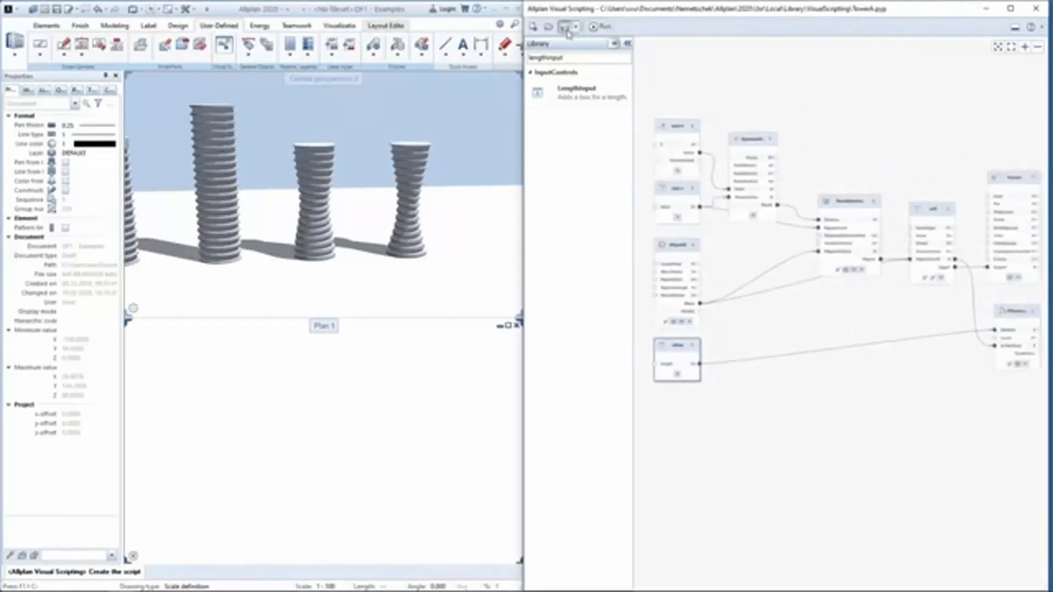
Step: Run the script and inspect the offset ellipses from above in the perspective view
click(601, 26)
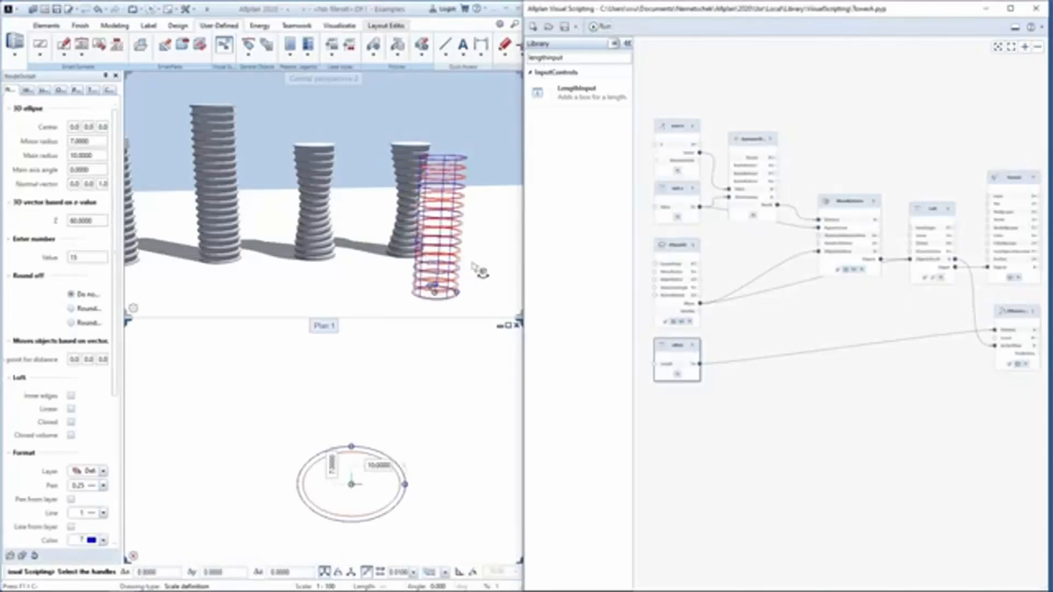
drag(485, 252, 477, 176)
scroll(478, 177, up, 3)
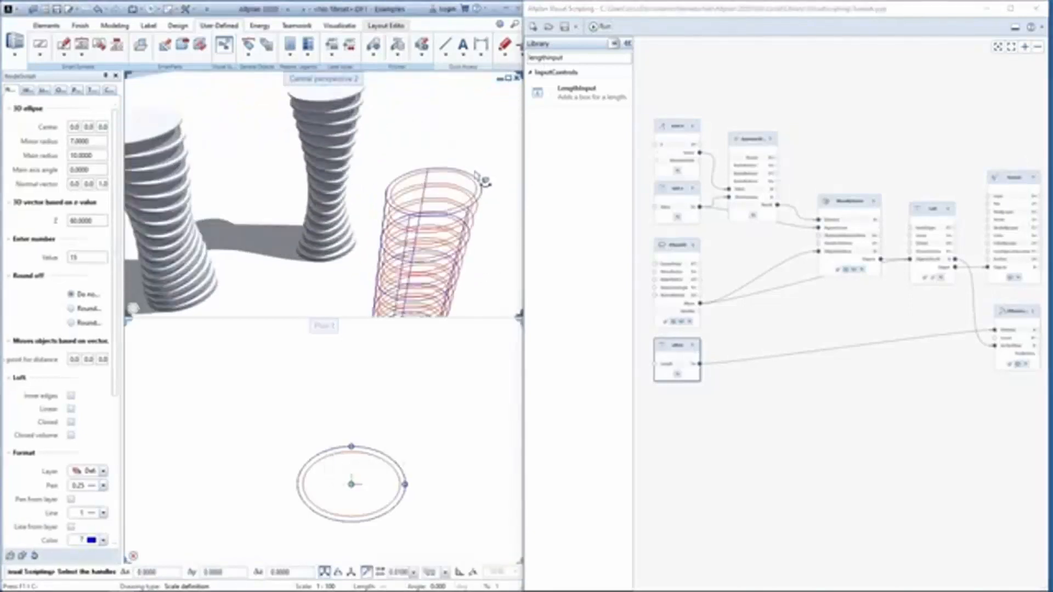
scroll(390, 192, up, 4)
drag(391, 240, 375, 232)
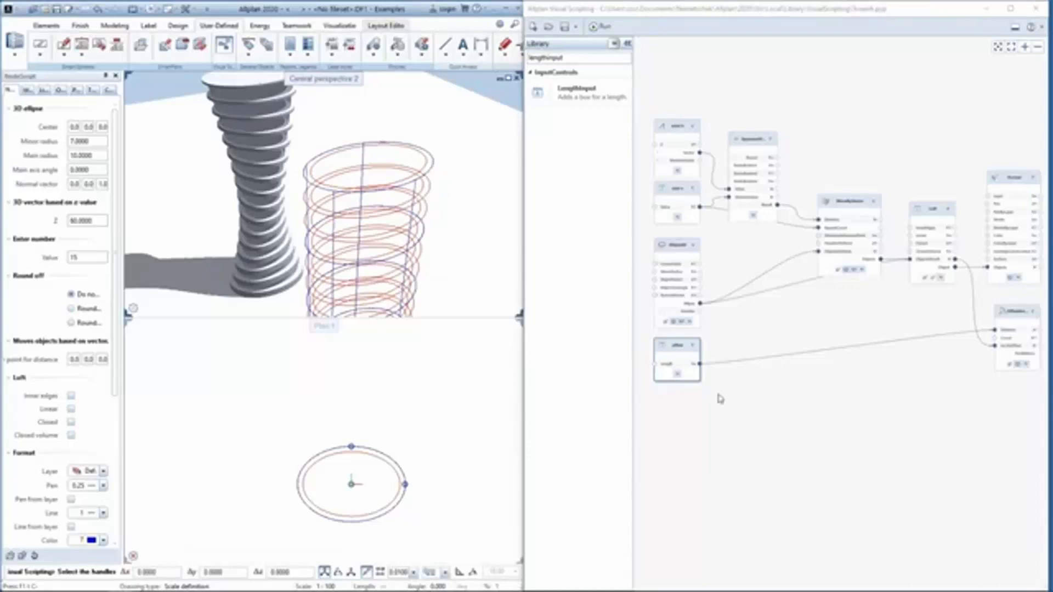
Step: Set the offset node's Length to -1 so the ellipses are offset outward
scroll(720, 399, up, 3)
click(694, 354)
double_click(794, 366)
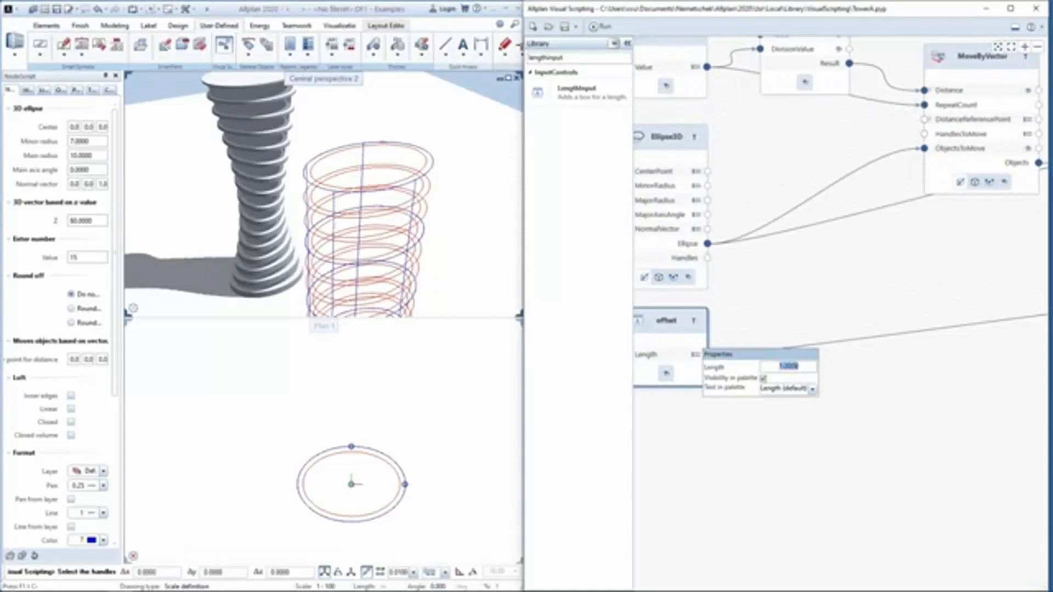
key(BackSpace)
text(-1)
key(Return)
click(878, 293)
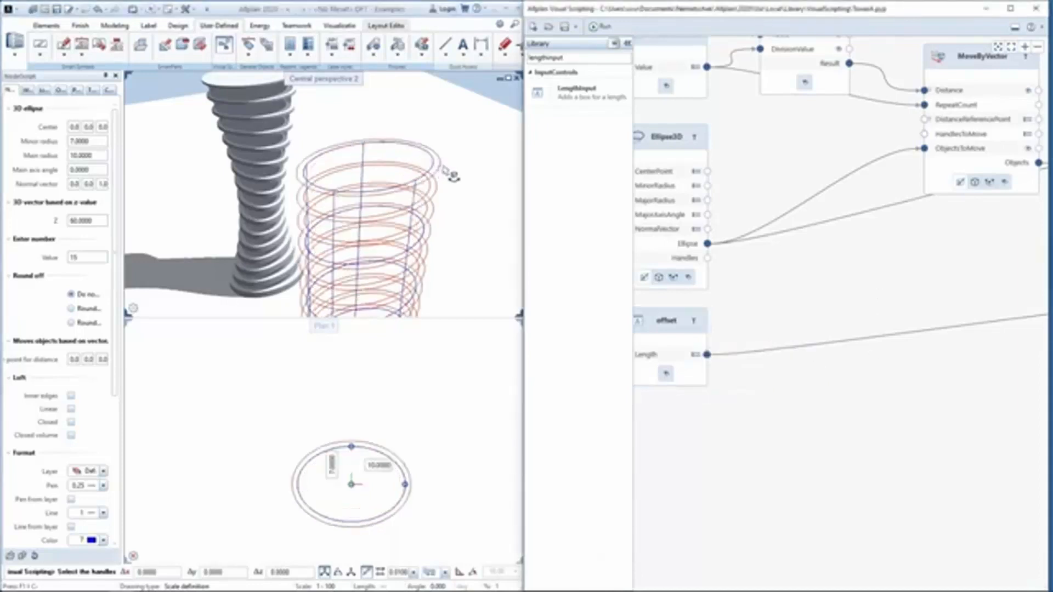
Step: Review the Length property of the offset node
middle_drag(756, 303, 800, 270)
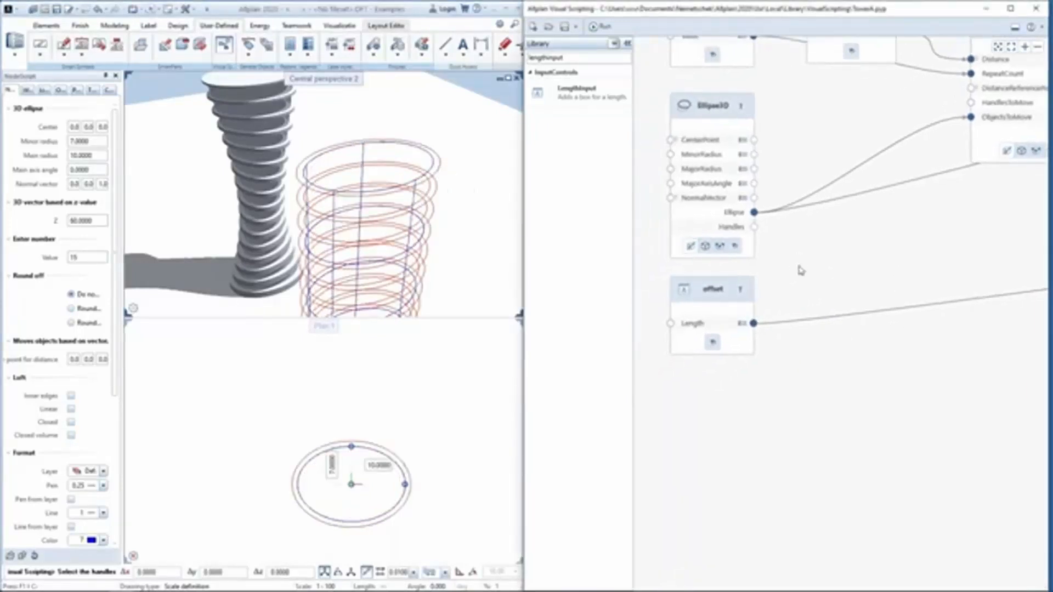
click(747, 325)
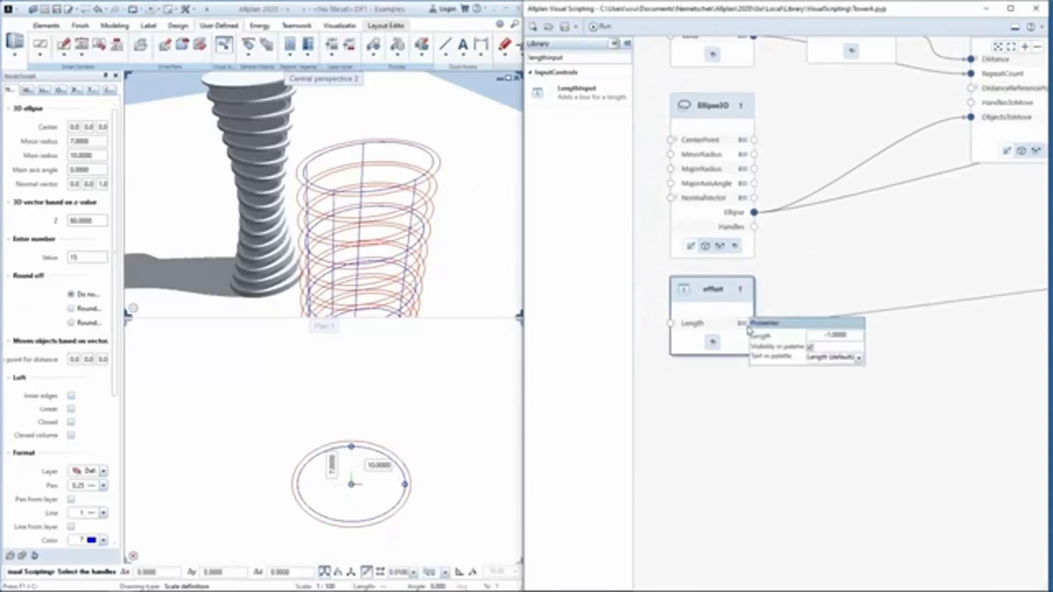
click(829, 294)
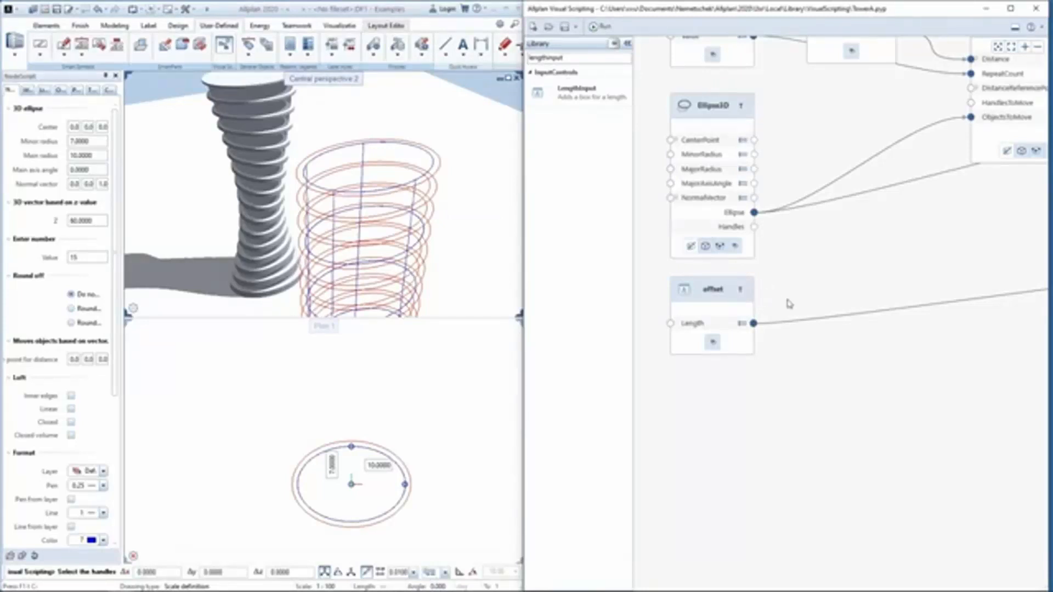
Step: Find the OperatorNegative node in the library and place it beside the offset node
middle_drag(789, 304, 773, 299)
double_click(557, 57)
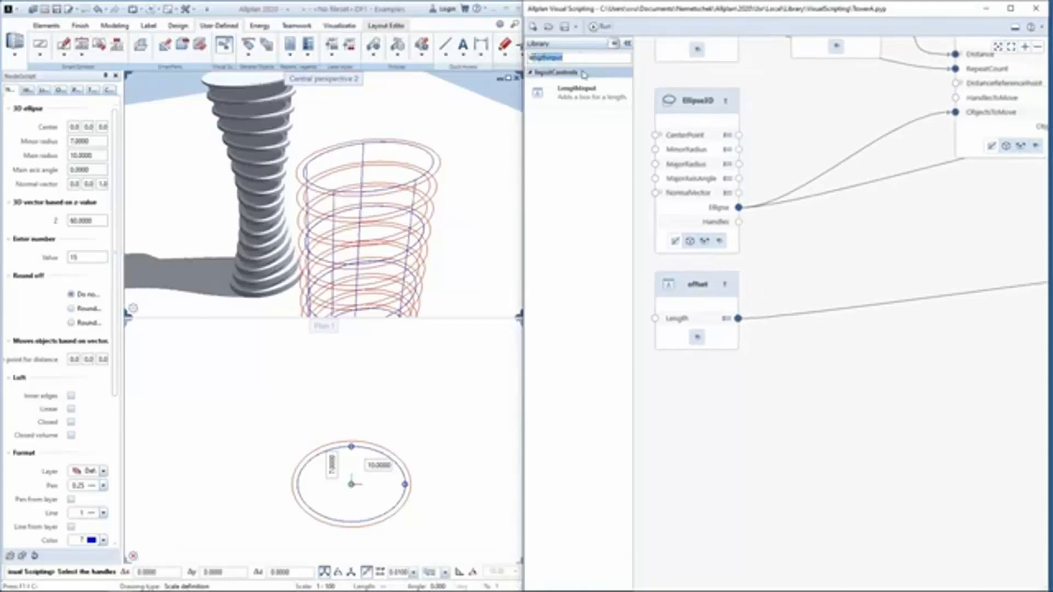
key(BackSpace)
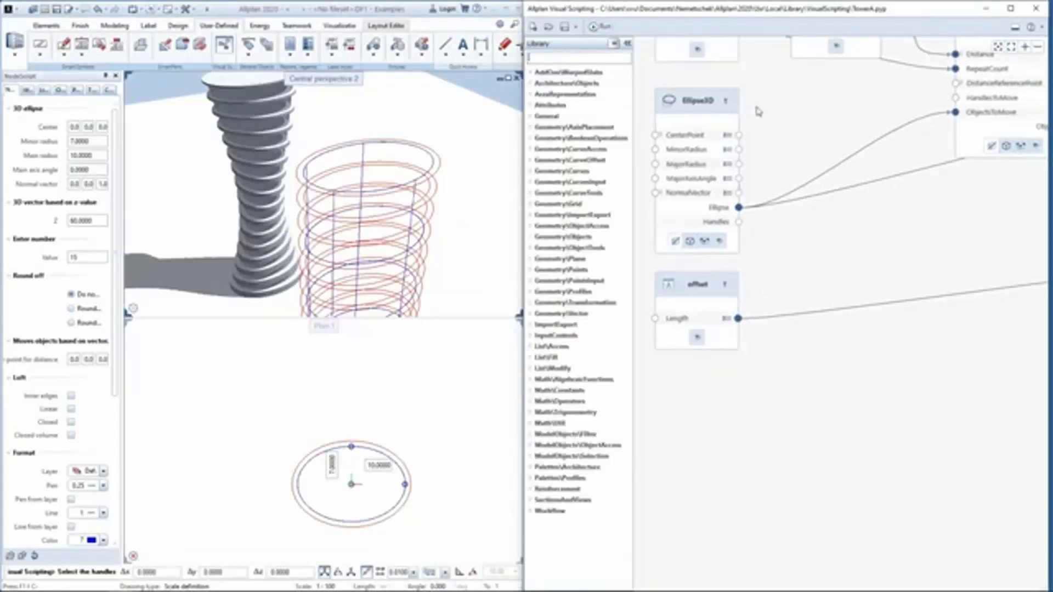
text(repeat)
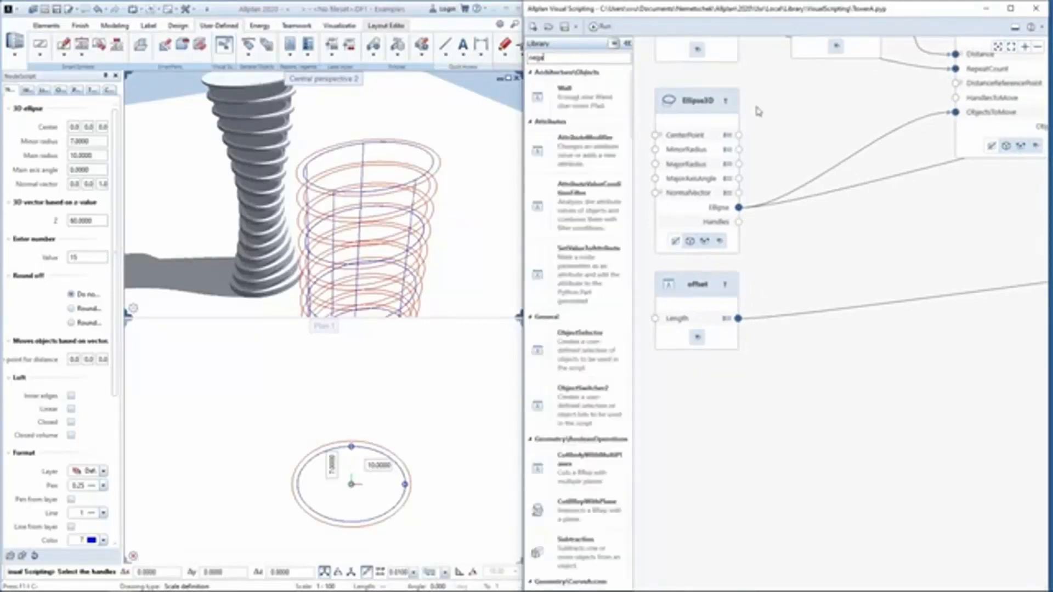
text(negative)
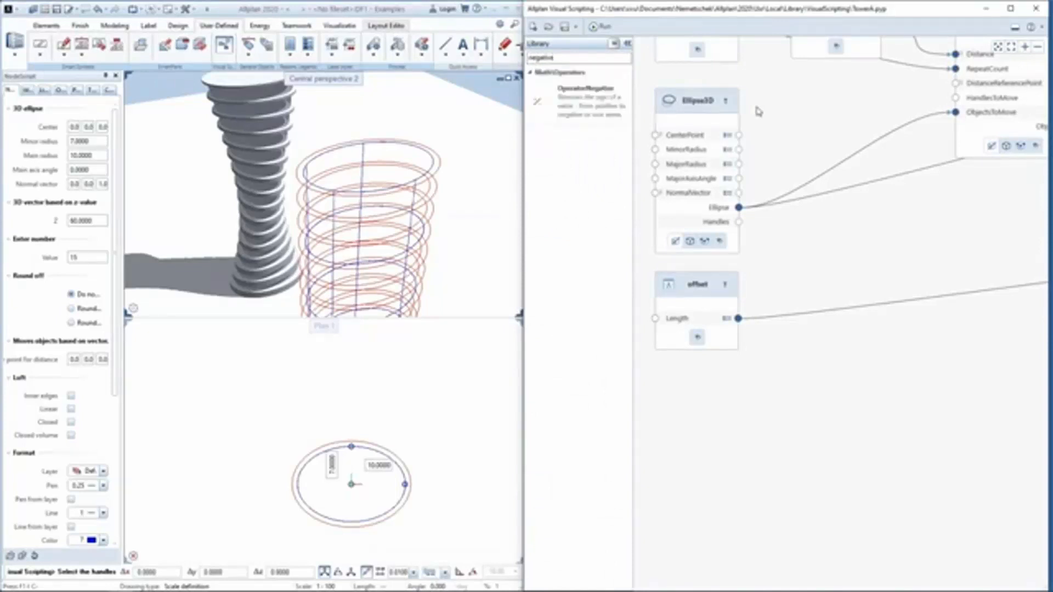
drag(585, 116, 821, 267)
middle_drag(831, 278, 782, 271)
Step: Route the offset node's Length through OperatorNegative into the existing connection to OffsetArc3DByDistance and run the script
middle_drag(731, 330, 769, 332)
drag(727, 313, 894, 328)
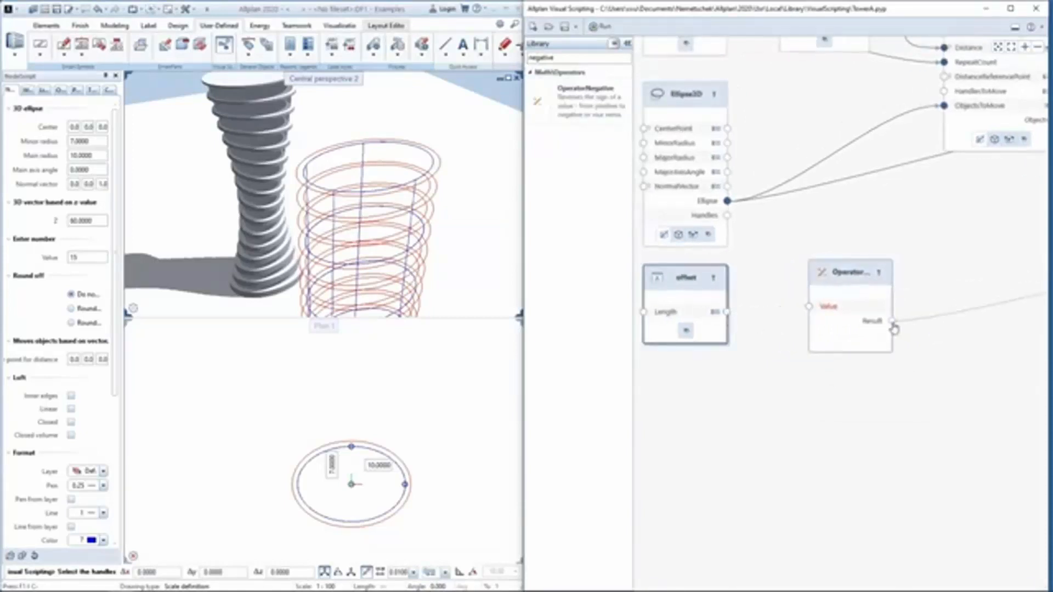
drag(727, 312, 811, 307)
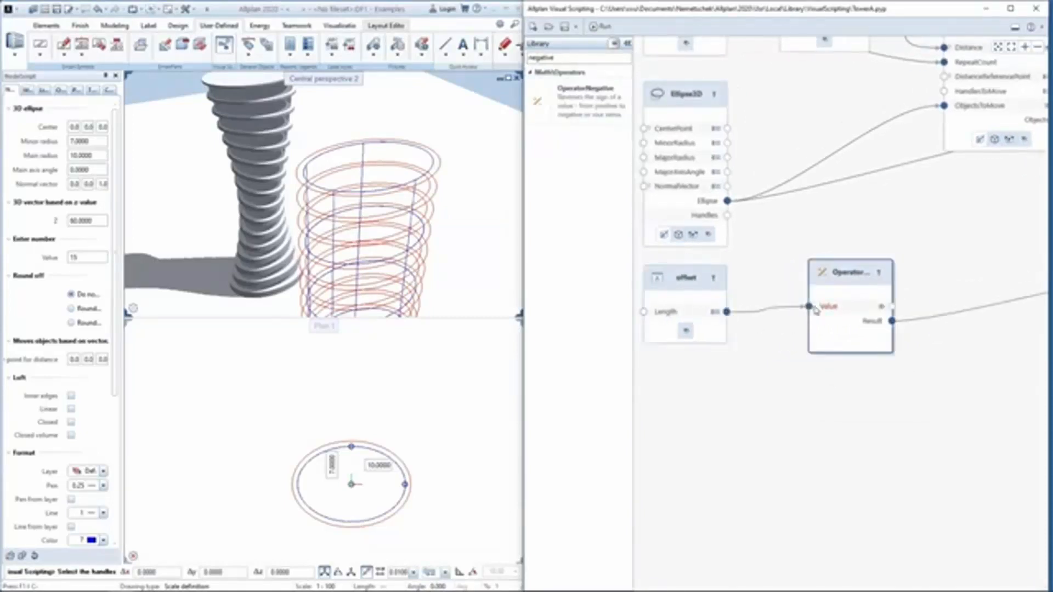
click(600, 27)
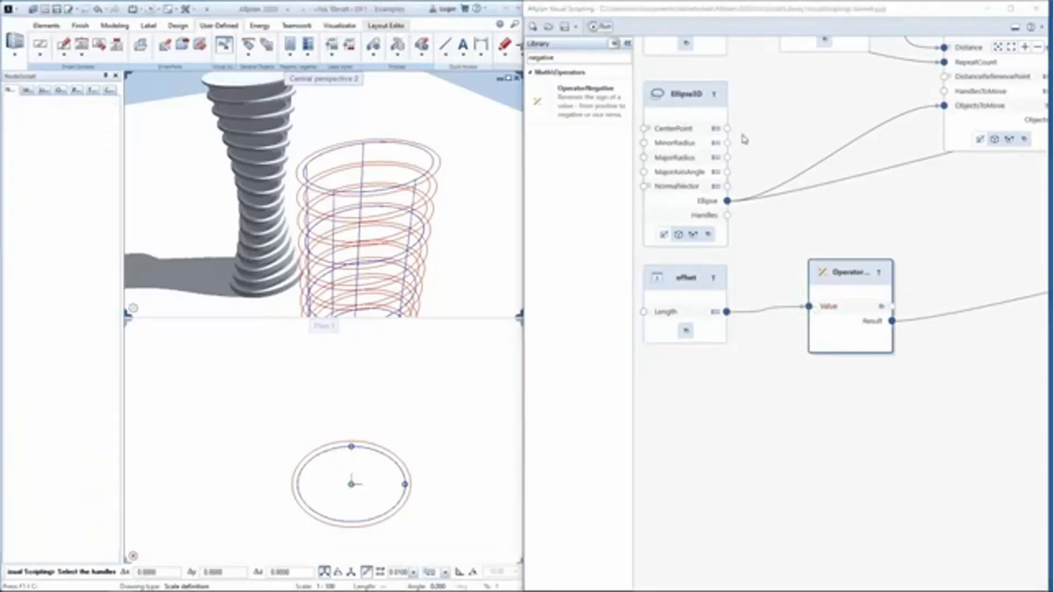
Step: Set the offset node's Length to 1
click(715, 312)
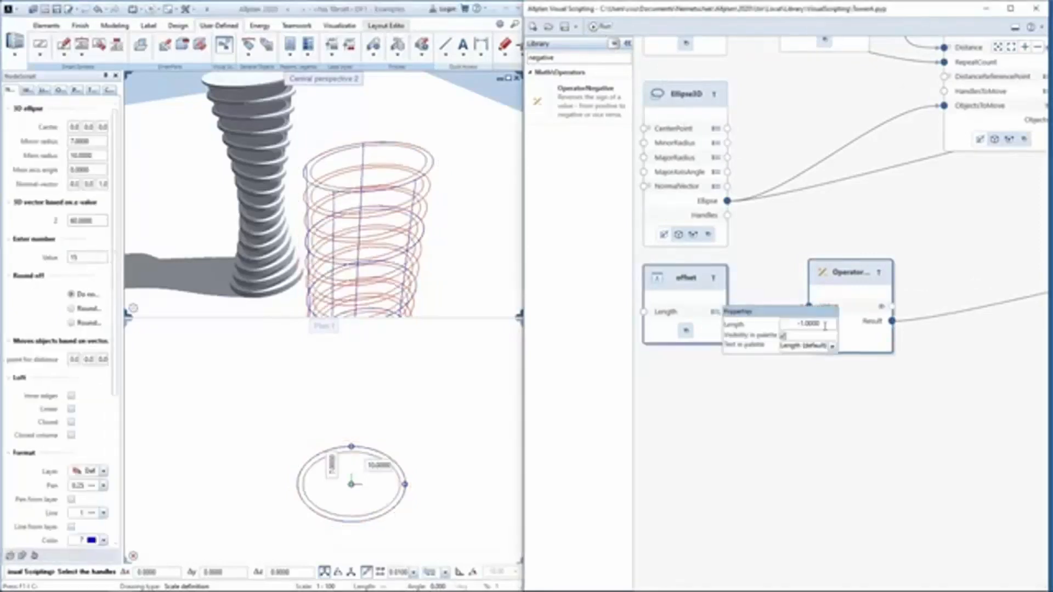
text(1)
click(841, 388)
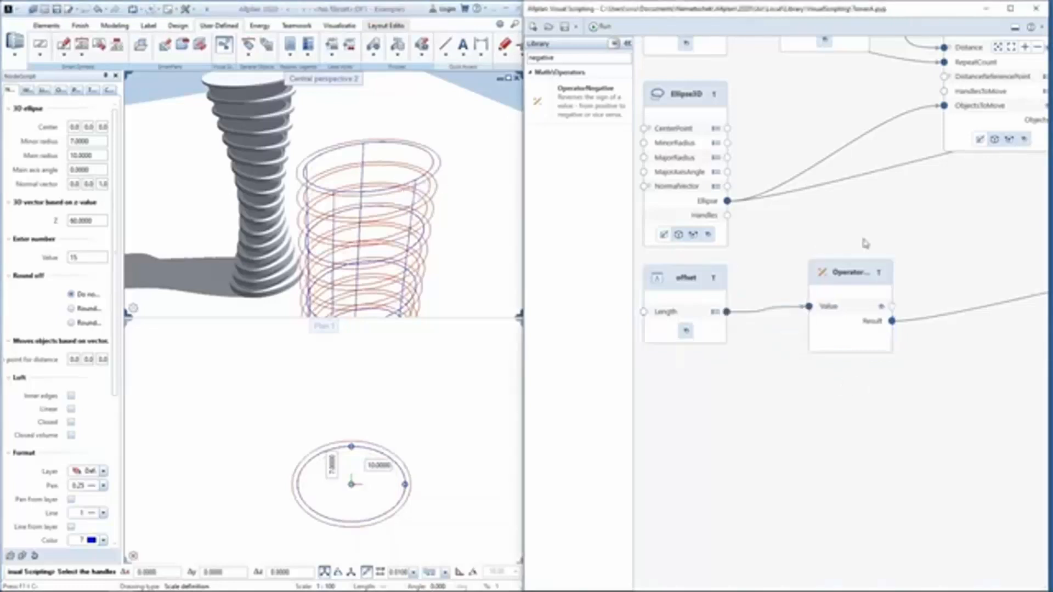
Step: Find the ExtrudeAlongVector node in the library and place it beside the OffsetArc3DByDistance node
scroll(806, 237, down, 5)
scroll(790, 271, up, 5)
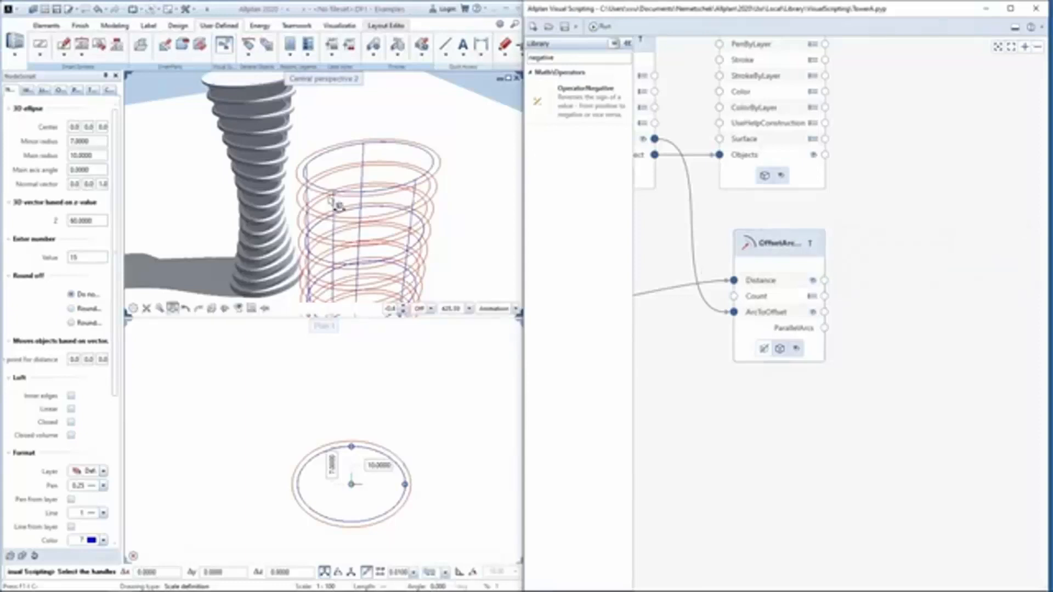
drag(565, 58, 517, 61)
text(d)
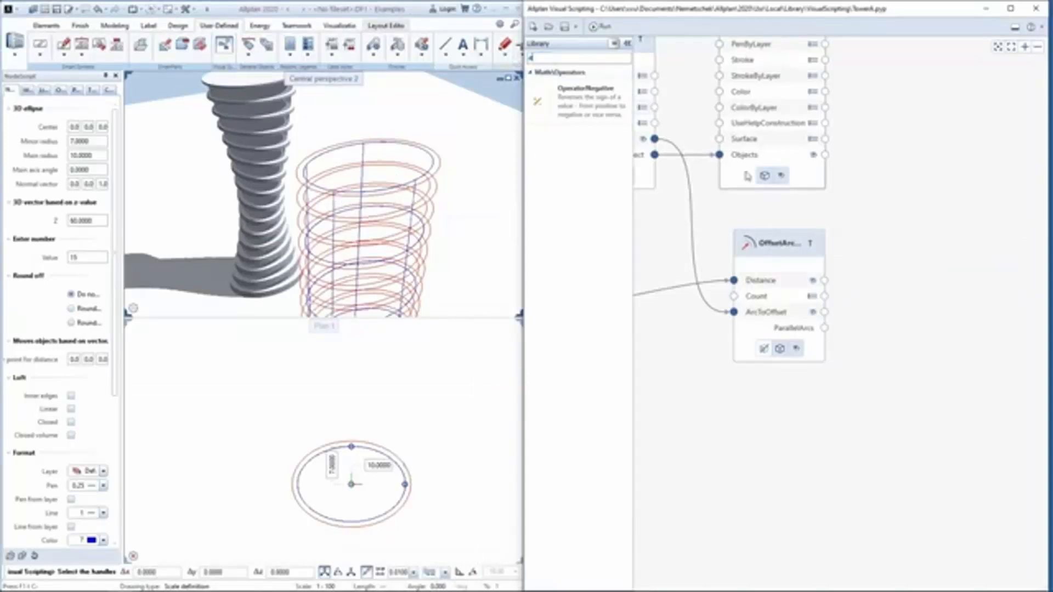
text(xtrude)
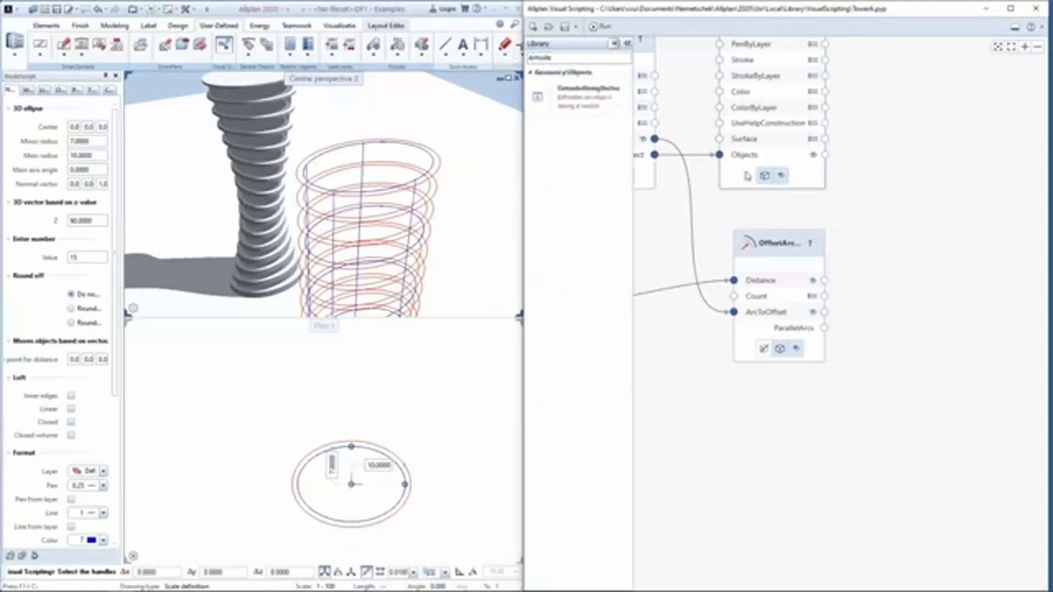
drag(586, 97, 889, 251)
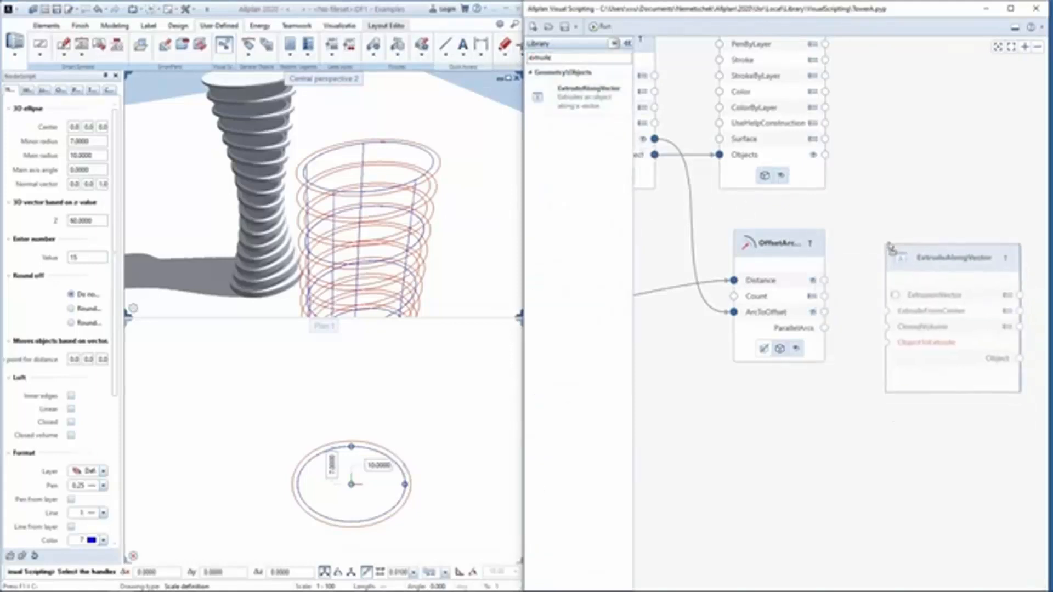
Step: Connect the ParallelArcs output to the ObjectToExtrude input of ExtrudeAlongVector and align that node with the offset arc node
middle_drag(845, 336, 732, 344)
scroll(708, 307, up, 2)
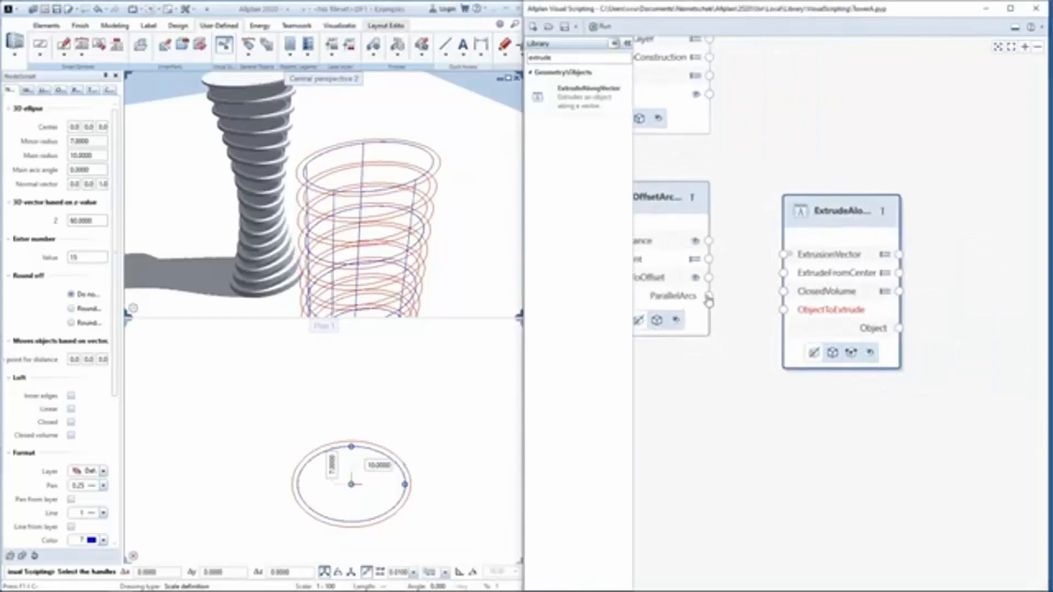
drag(708, 299, 784, 310)
drag(850, 231, 891, 216)
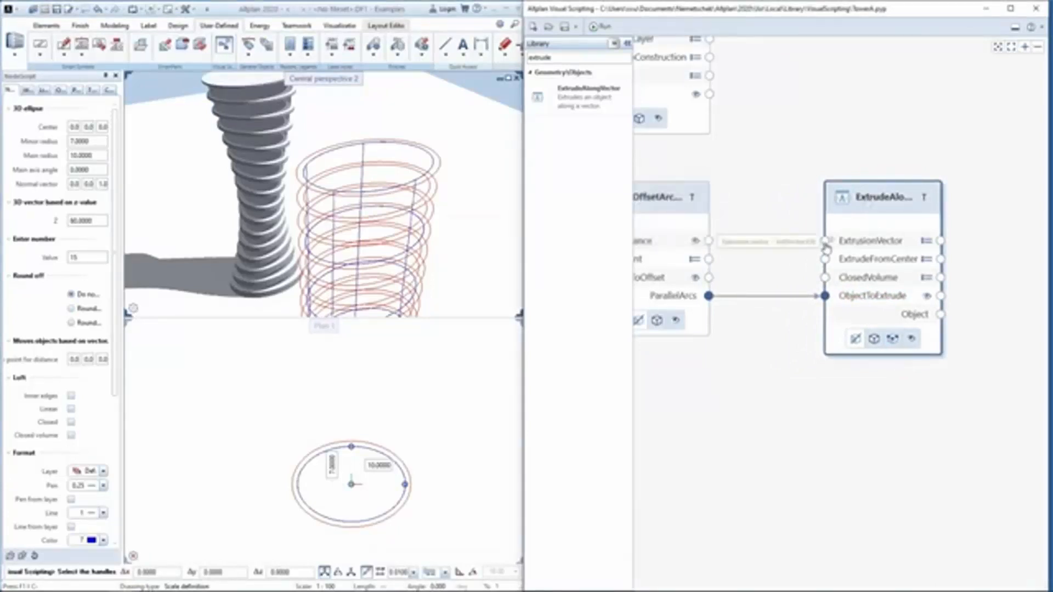
Step: Add a Vector3DByZ node below the offset arc node and rename it thickness
double_click(587, 58)
text(v)
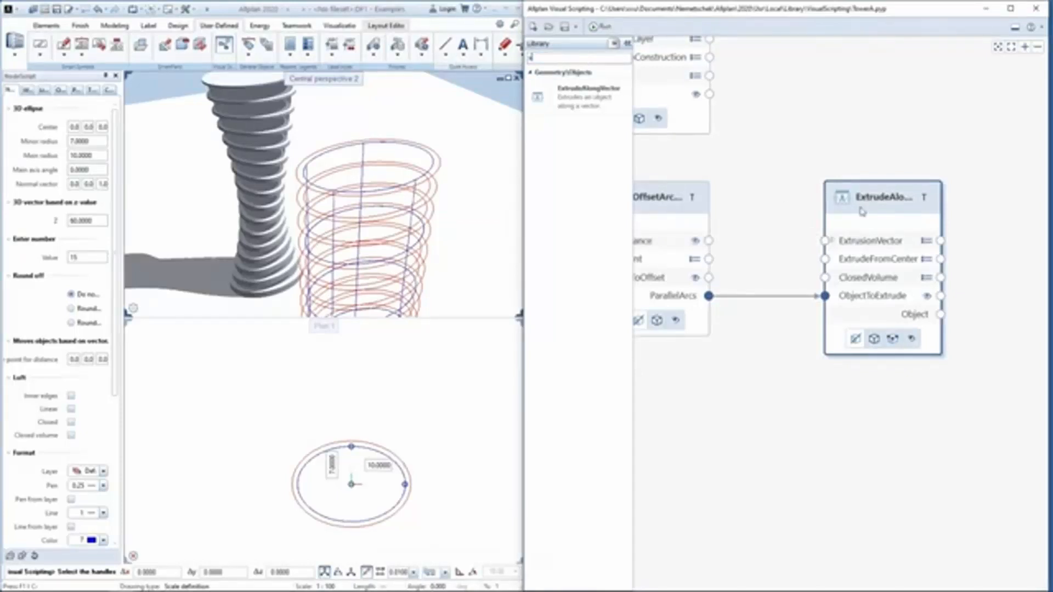
text(ector3d)
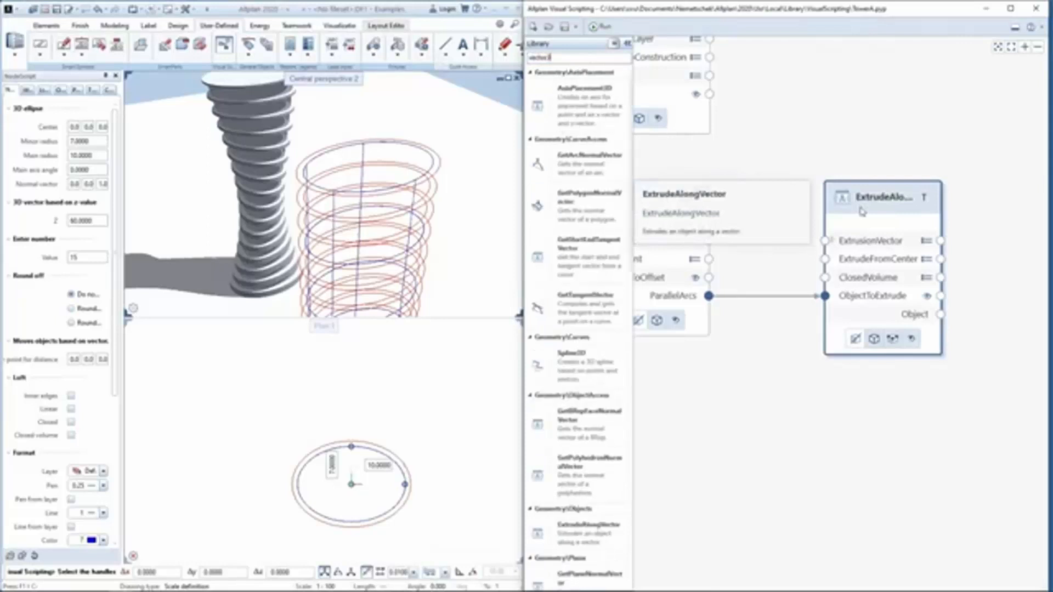
drag(581, 286, 706, 415)
middle_drag(692, 441, 713, 383)
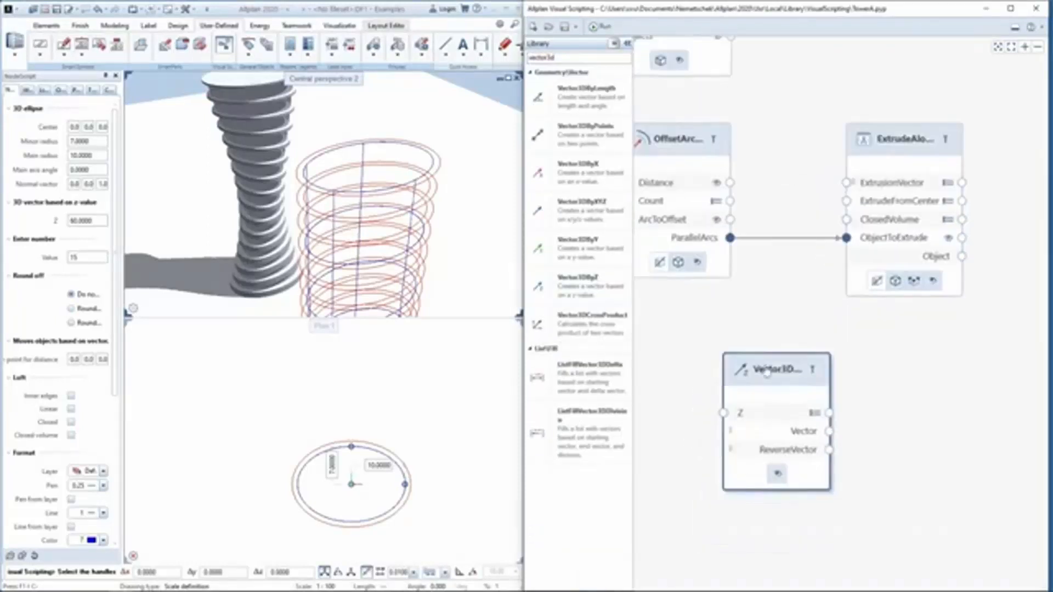
right_click(767, 366)
click(810, 374)
text(t)
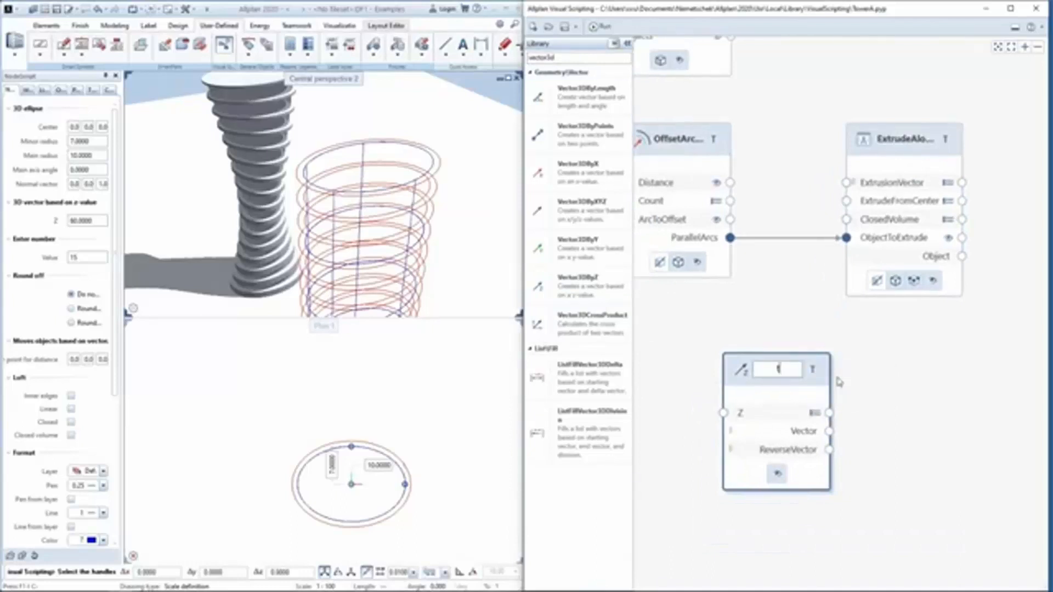
text(hickness)
key(Return)
click(876, 415)
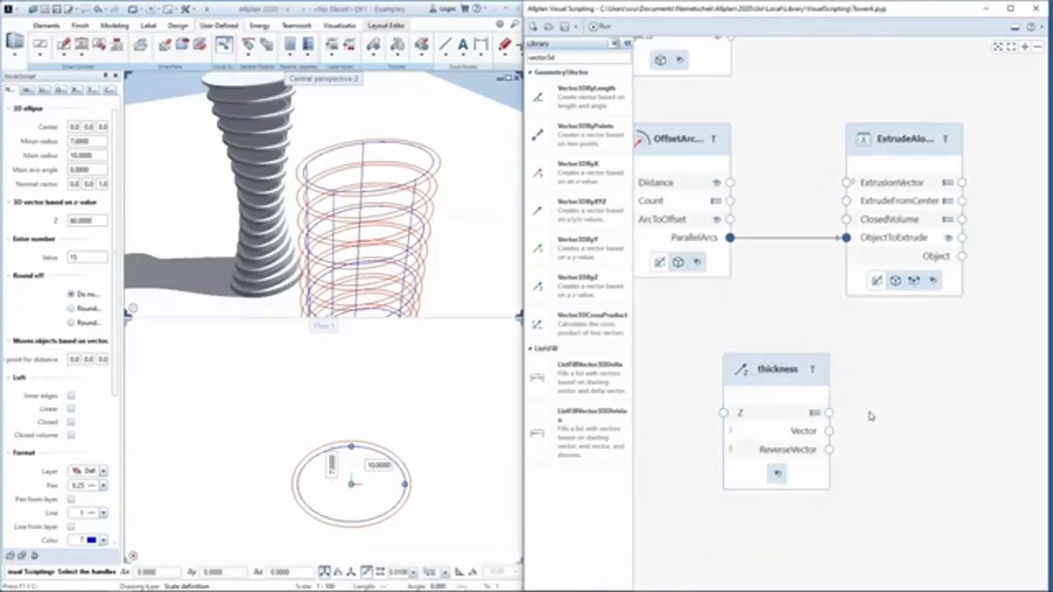
Step: Connect the thickness node's Vector output to the ExtrusionVector input of ExtrudeAlongVector and move the thickness node below the offset node
click(816, 413)
drag(829, 431, 847, 182)
scroll(966, 220, down, 7)
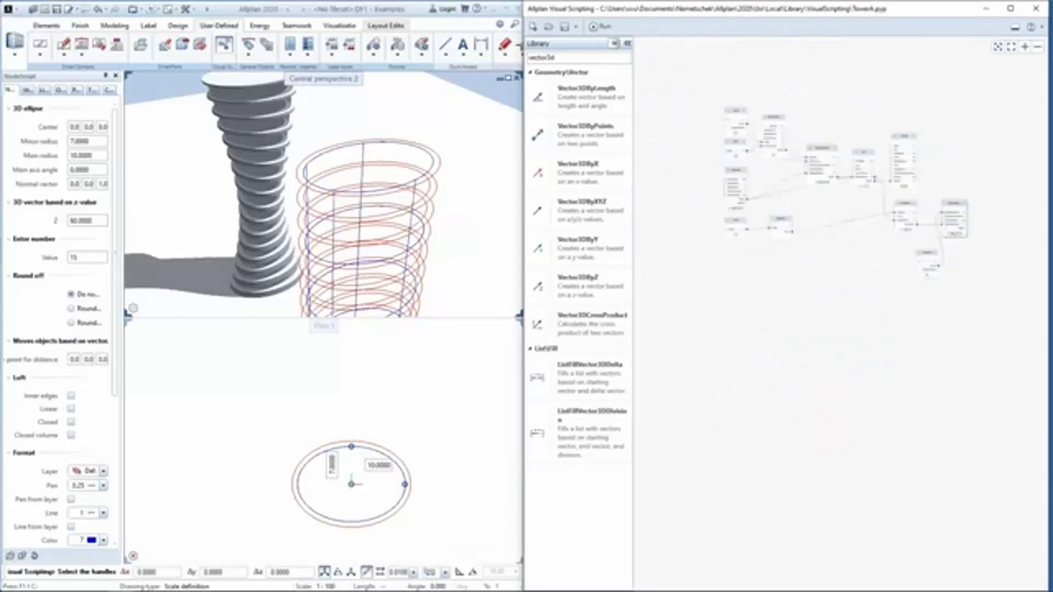
scroll(908, 269, up, 3)
scroll(960, 262, down, 3)
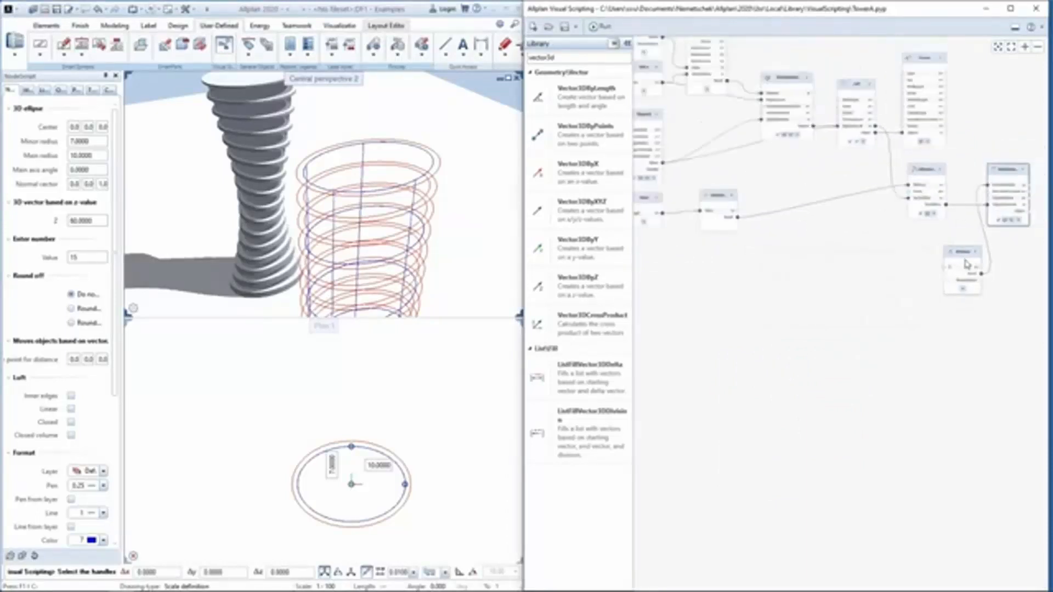
drag(981, 275, 727, 276)
scroll(750, 248, up, 3)
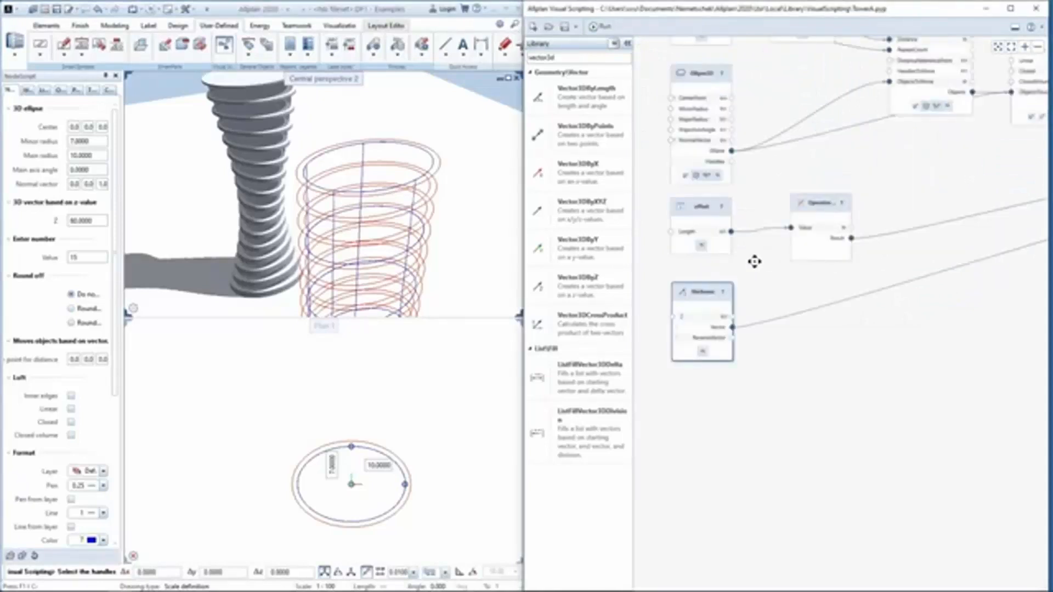
Step: Run the script and inspect the extruded slabs in the perspective view
click(565, 28)
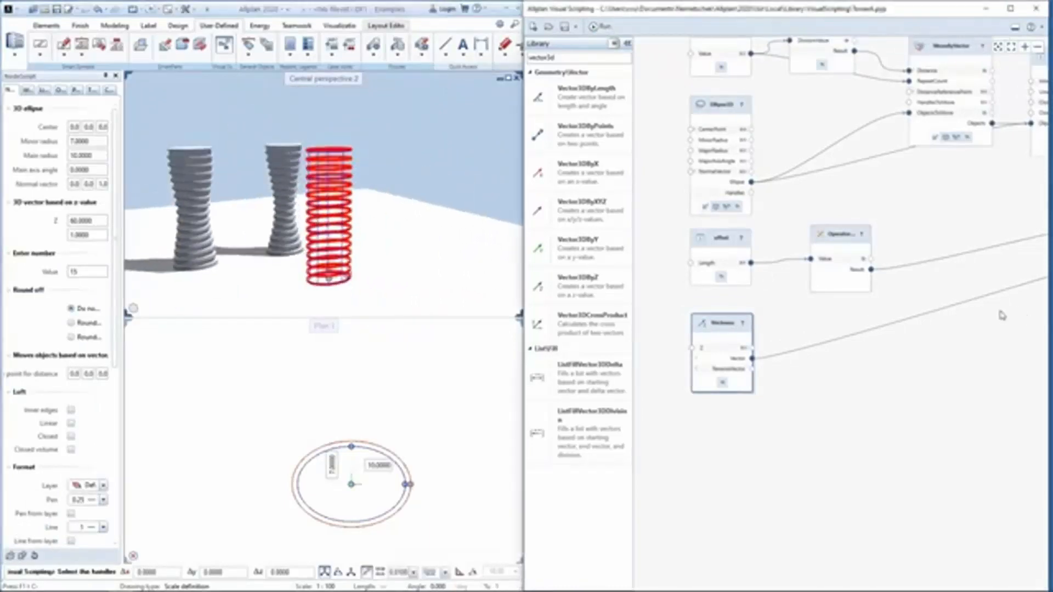
scroll(1002, 314, down, 5)
middle_drag(1004, 308, 925, 324)
scroll(877, 349, up, 8)
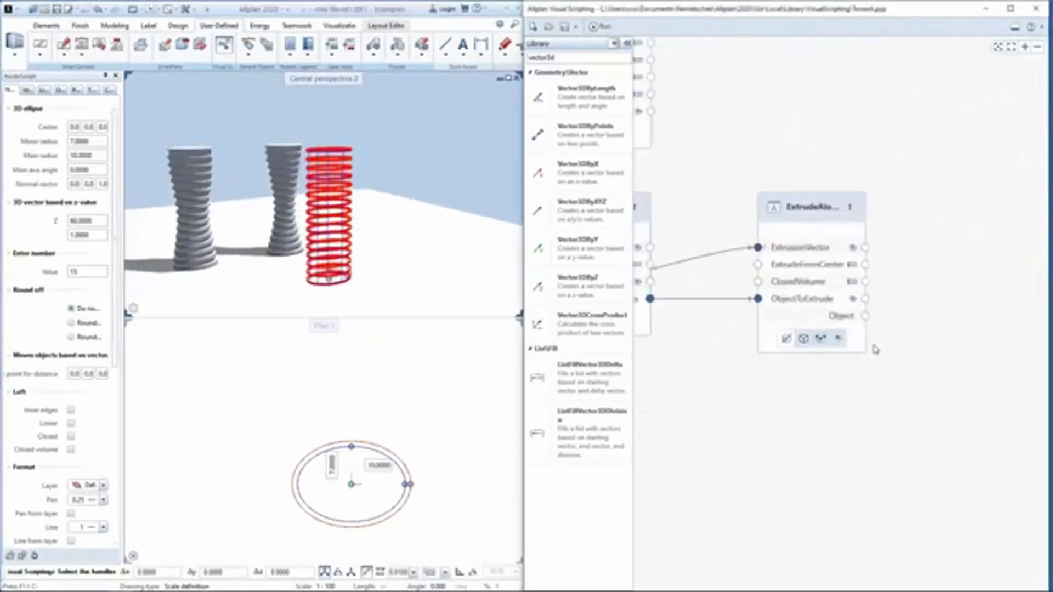
shift+drag(303, 190, 298, 210)
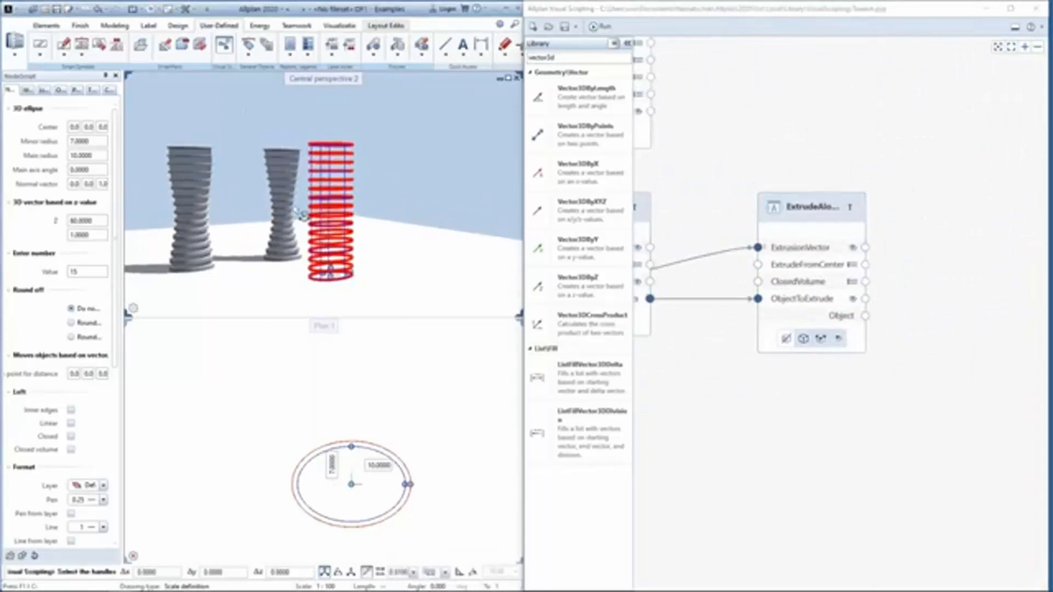
Step: Set the Z value of the thickness node to 5 and view the thicker slabs in perspective
scroll(910, 341, down, 6)
scroll(900, 345, up, 3)
middle_drag(760, 364, 806, 362)
scroll(806, 362, up, 3)
click(829, 340)
double_click(915, 350)
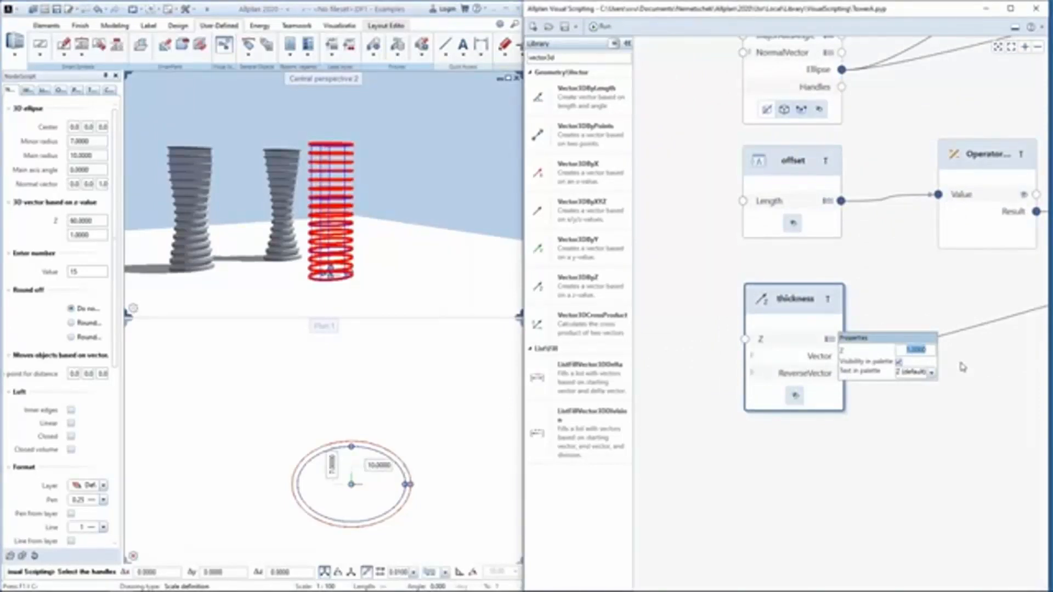
text(0)
double_click(915, 350)
text(5)
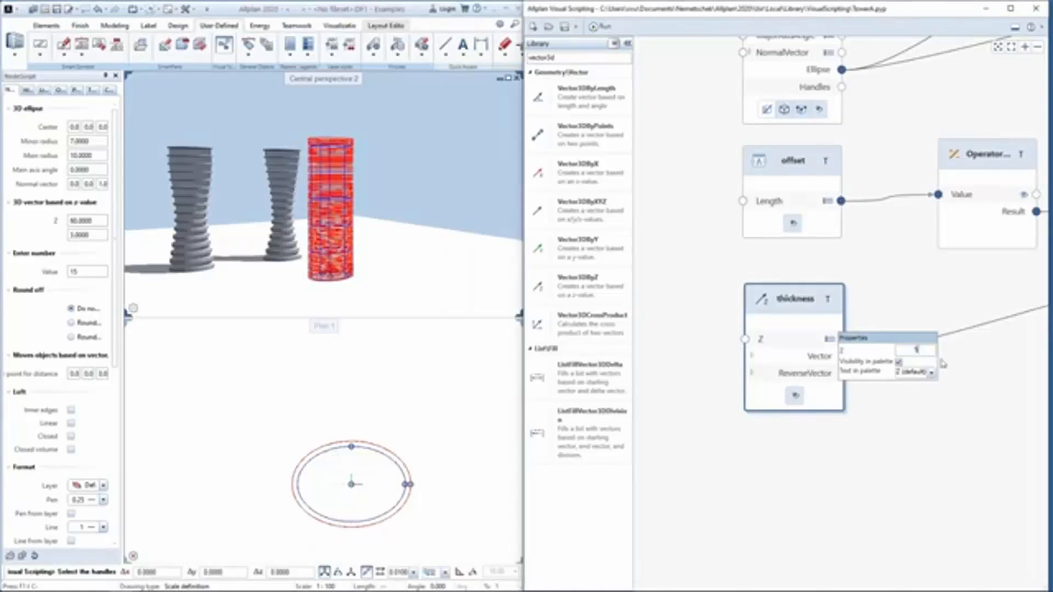
key(Return)
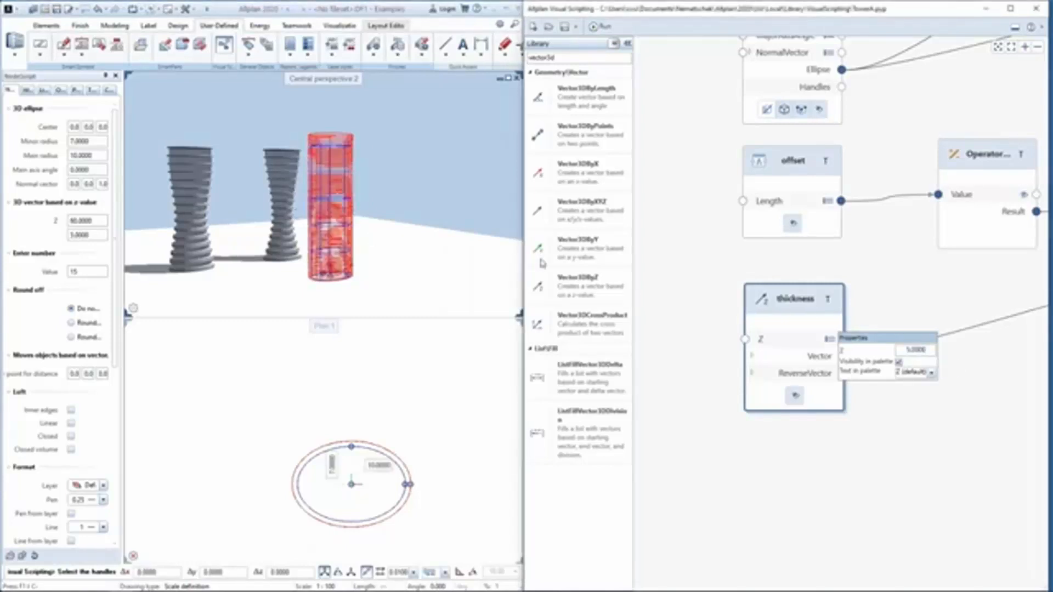
click(938, 309)
drag(432, 247, 411, 236)
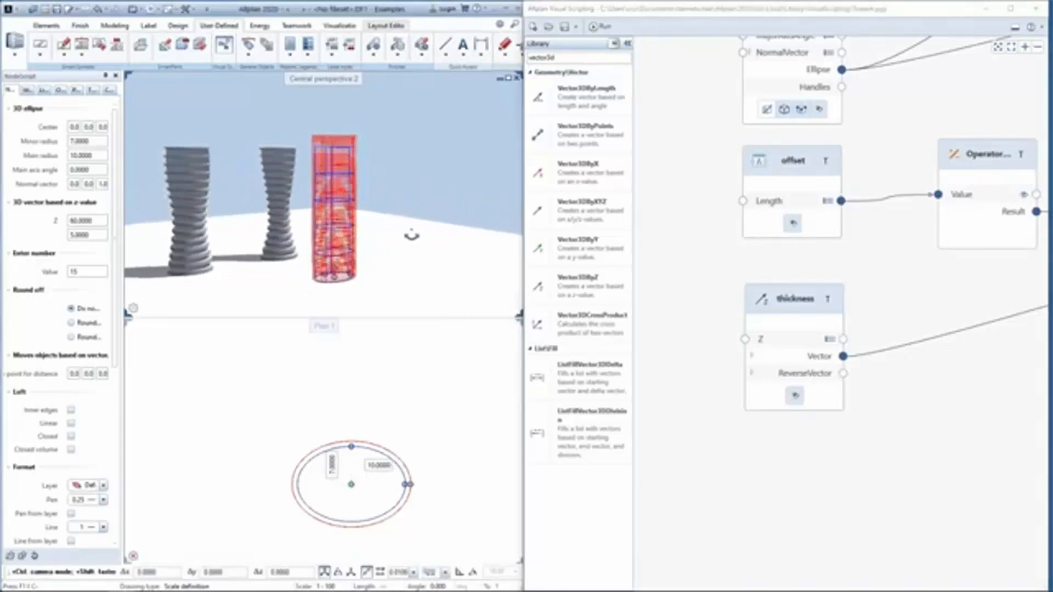
Step: Maximize the plan view, examine the height and thickness relations in the tower section diagram, and compare them with the total h and slab n nodes
drag(878, 332, 846, 330)
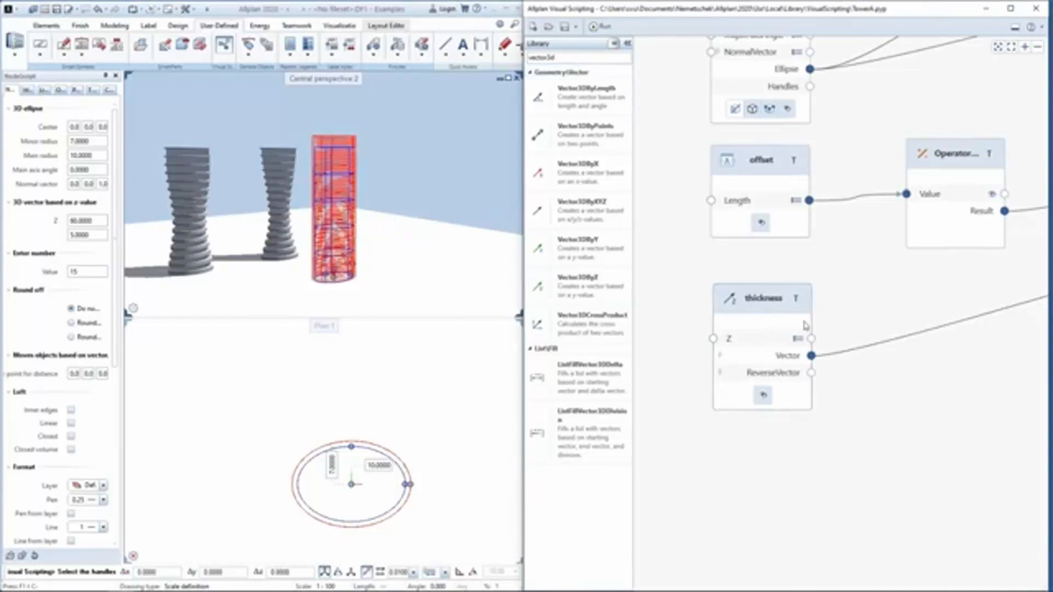
scroll(397, 418, down, 5)
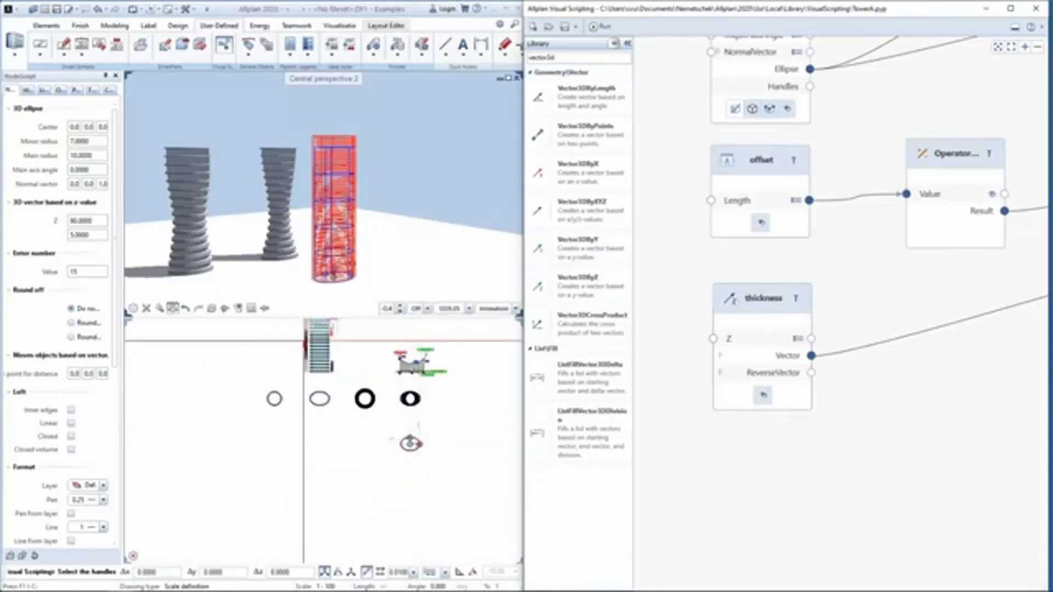
middle_drag(311, 350, 343, 428)
scroll(342, 428, up, 6)
middle_drag(384, 395, 367, 428)
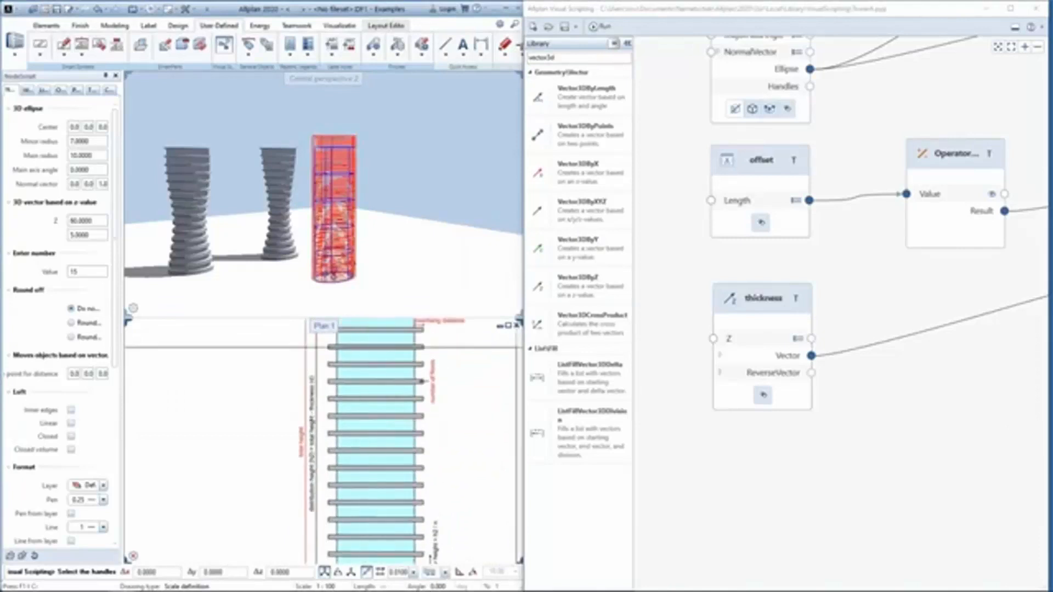
click(509, 327)
mouse_move(351, 168)
middle_down()
mouse_move(362, 193)
mouse_move(327, 340)
middle_up()
scroll(326, 340, up, 1)
middle_drag(294, 371, 255, 330)
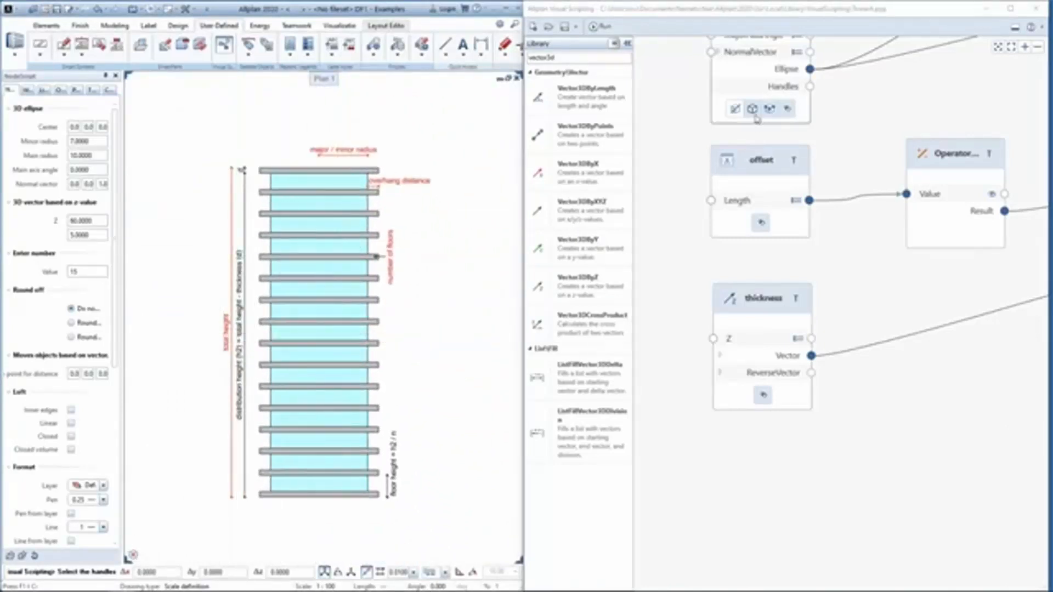
middle_drag(774, 216, 773, 409)
scroll(774, 409, down, 2)
middle_drag(766, 49, 752, 186)
scroll(751, 187, up, 2)
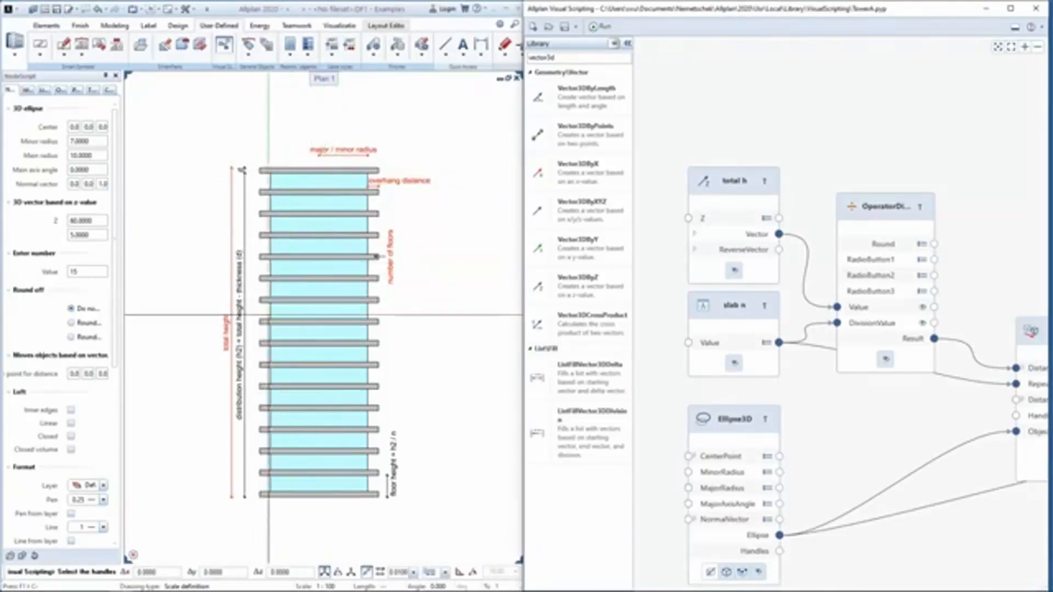
Step: Search the node library for "subtrac" and place an OperatorSubtraction node between the Ellipse3D and MoveByVector nodes
middle_drag(264, 304, 269, 292)
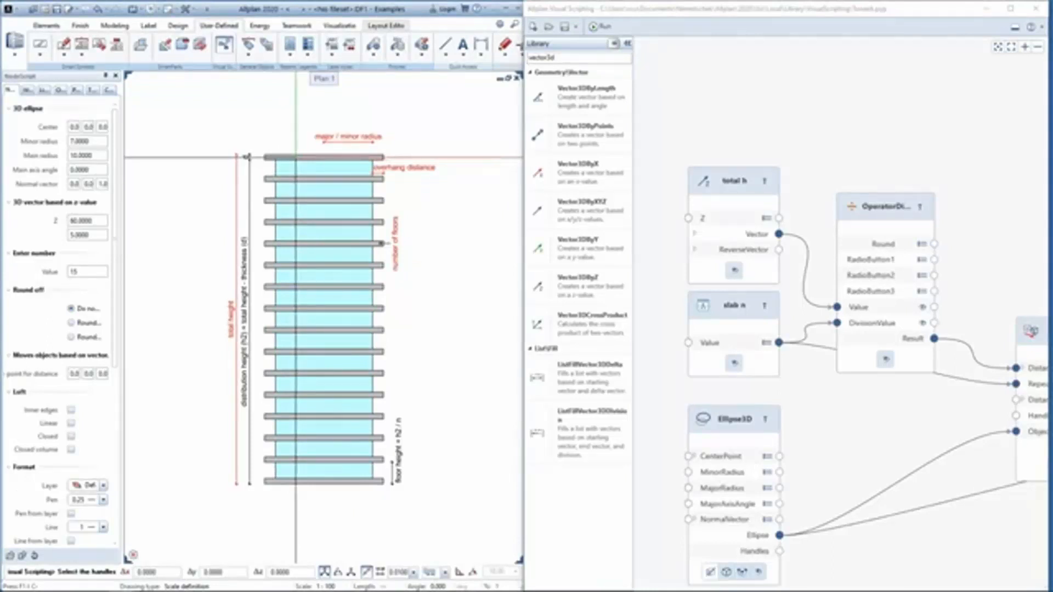
mouse_move(887, 444)
middle_down()
mouse_move(867, 371)
mouse_move(832, 313)
middle_up()
scroll(863, 404, down, 3)
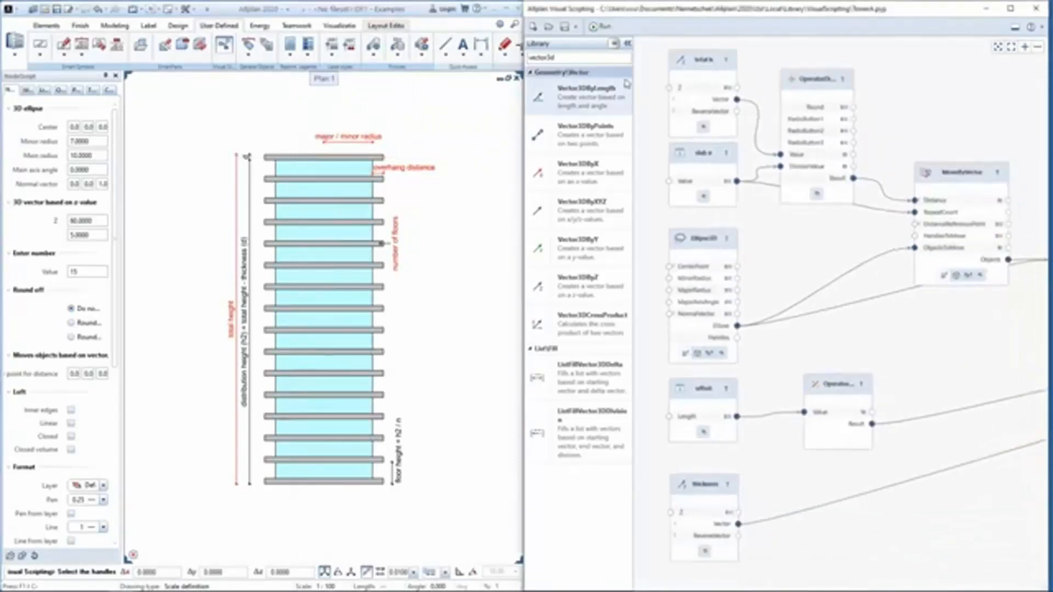
drag(574, 55, 413, 60)
text(sub)
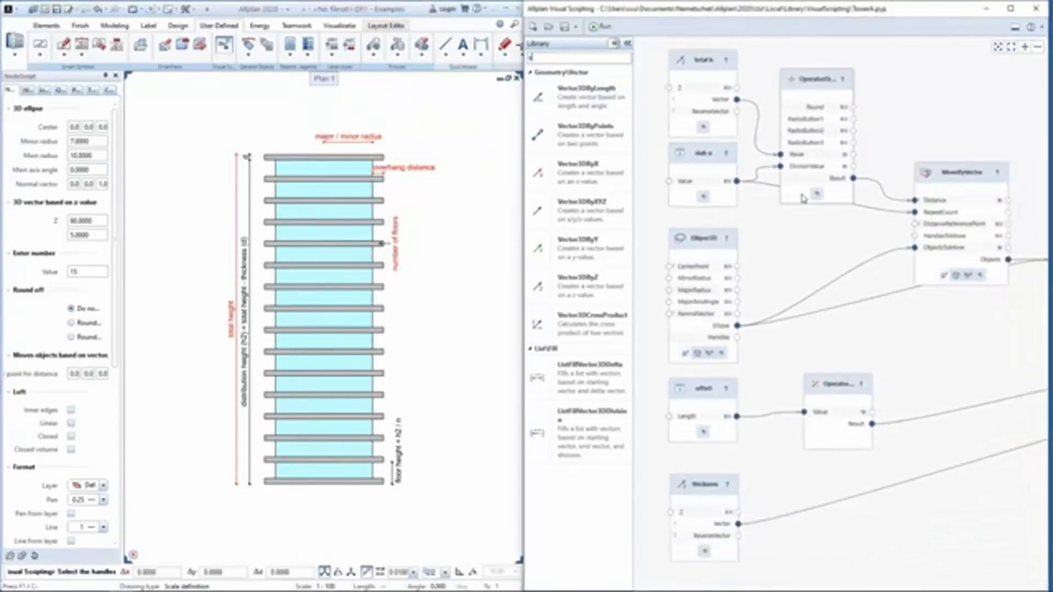
text(trac)
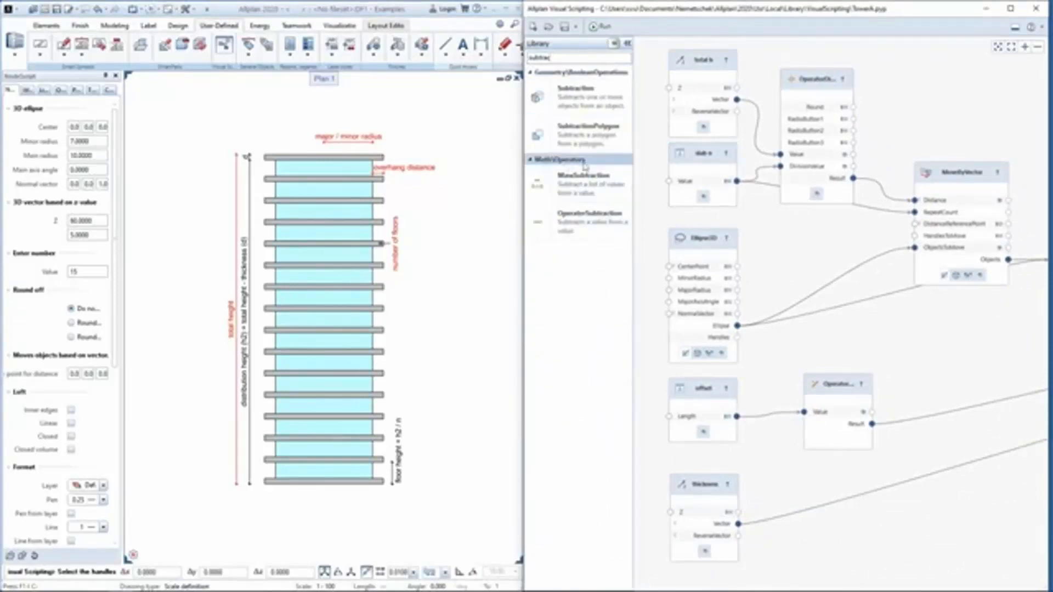
drag(576, 230, 786, 252)
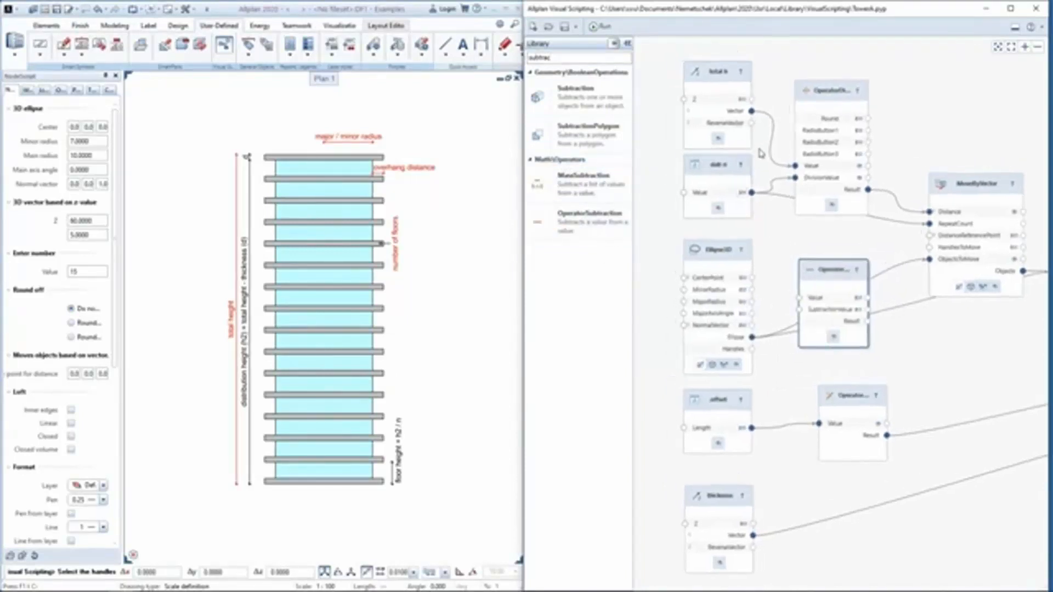
Step: Reroute the total h vector to the subtraction node's Value, connect the thickness Vector to SubtractionValue, and feed the Result into the division node's Value
drag(795, 165, 799, 298)
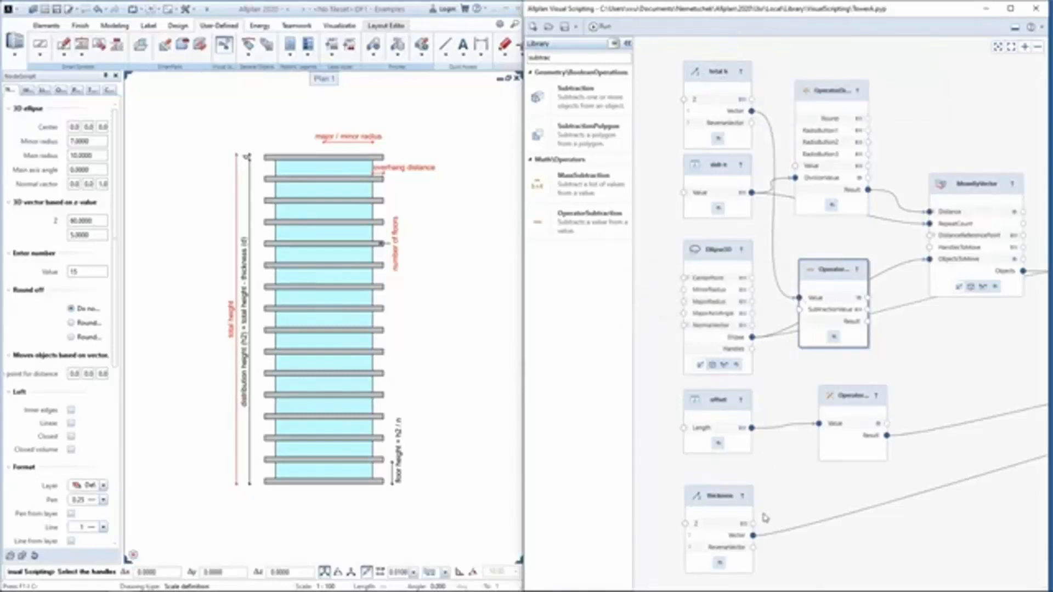
drag(753, 536, 799, 309)
middle_drag(905, 348, 864, 351)
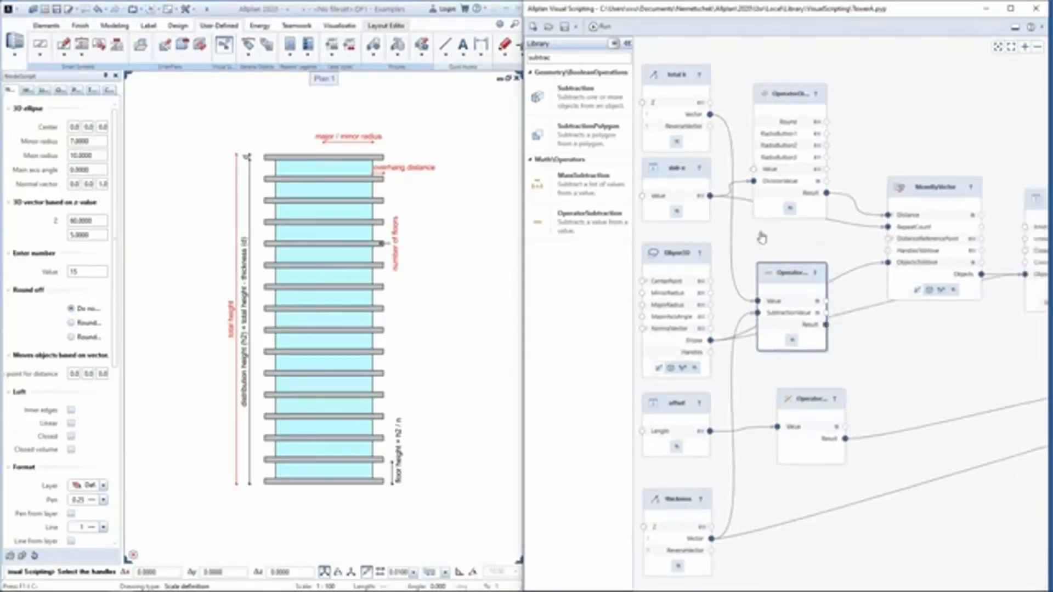
click(755, 175)
scroll(675, 177, down, 3)
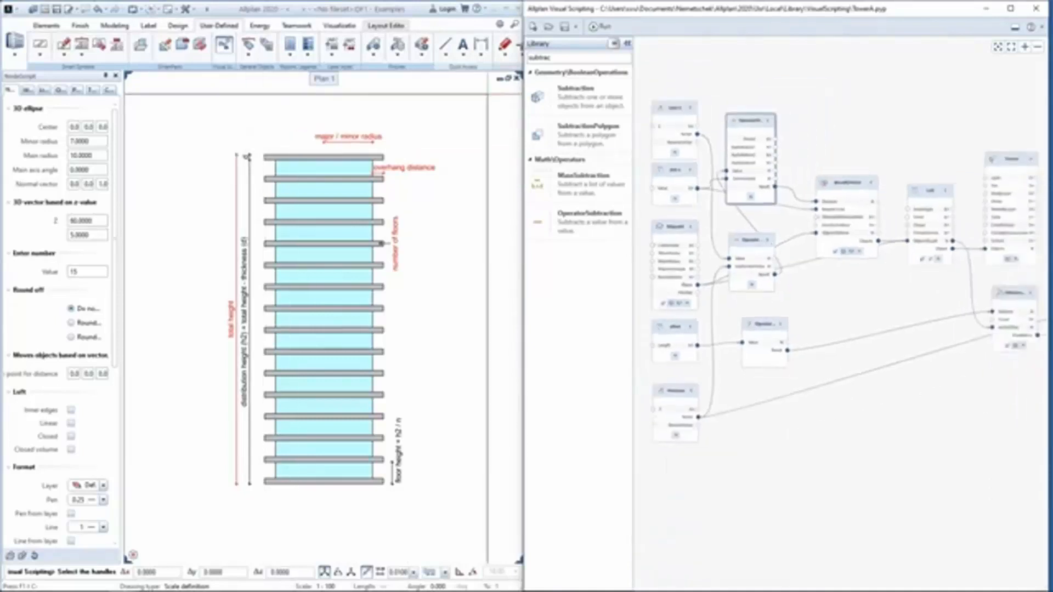
Step: Restore the split view, run the script and inspect the tower's height in the perspective view
click(509, 79)
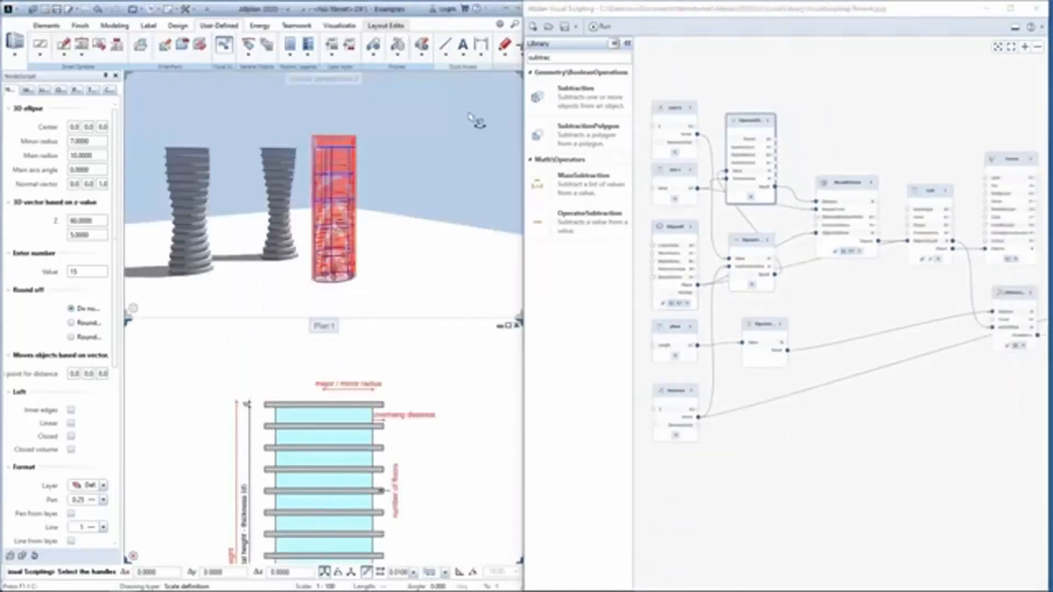
click(604, 28)
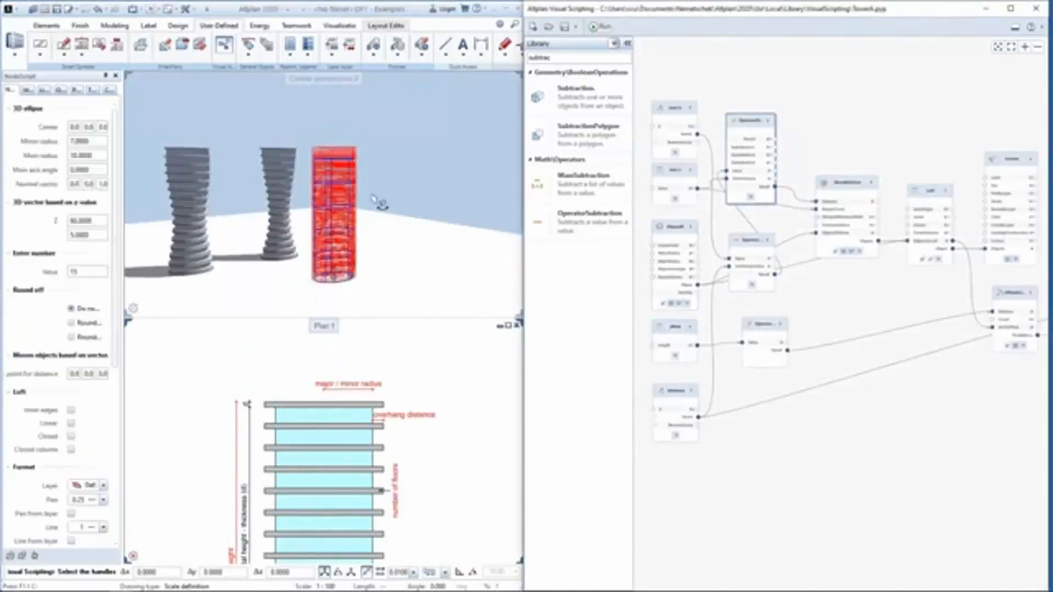
shift+middle_drag(407, 240, 322, 204)
Step: Set the Z value of the thickness node to 10 and compare the tower's height in perspective
click(905, 322)
scroll(846, 367, up, 6)
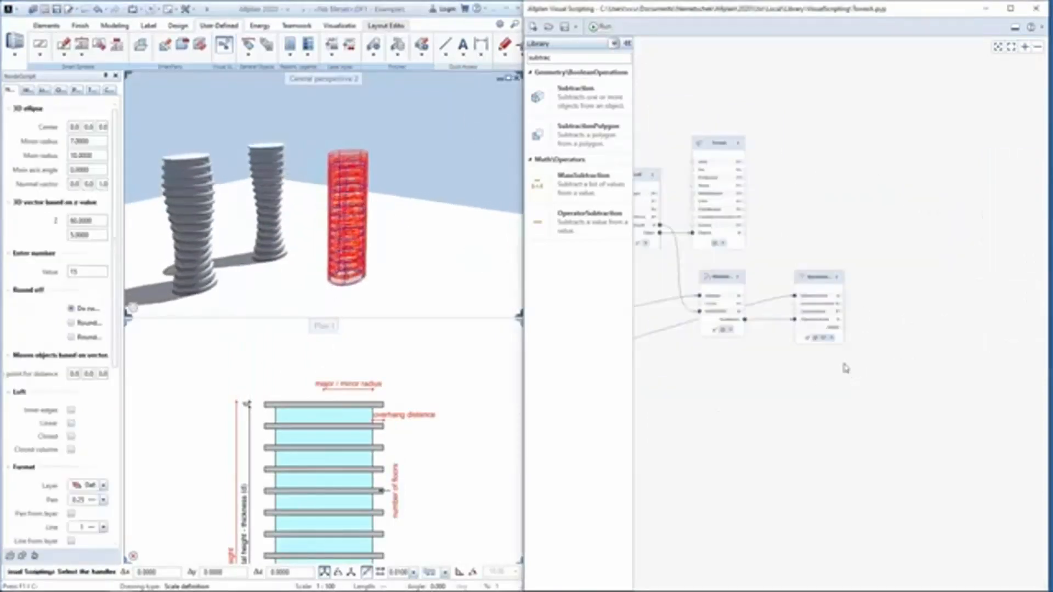
scroll(834, 322, down, 8)
scroll(815, 316, up, 6)
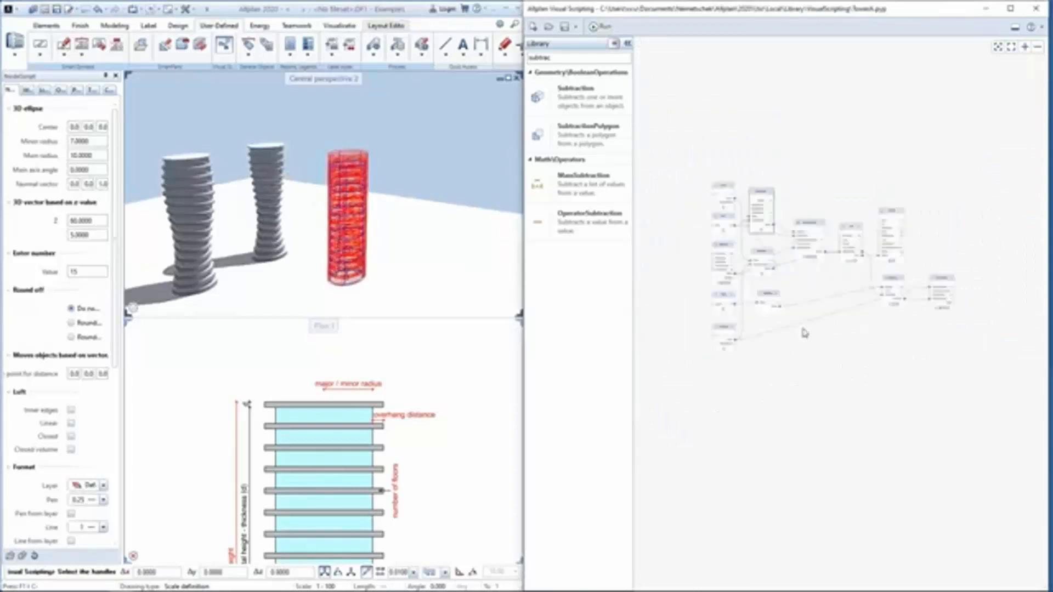
middle_drag(672, 350, 741, 368)
scroll(696, 380, up, 3)
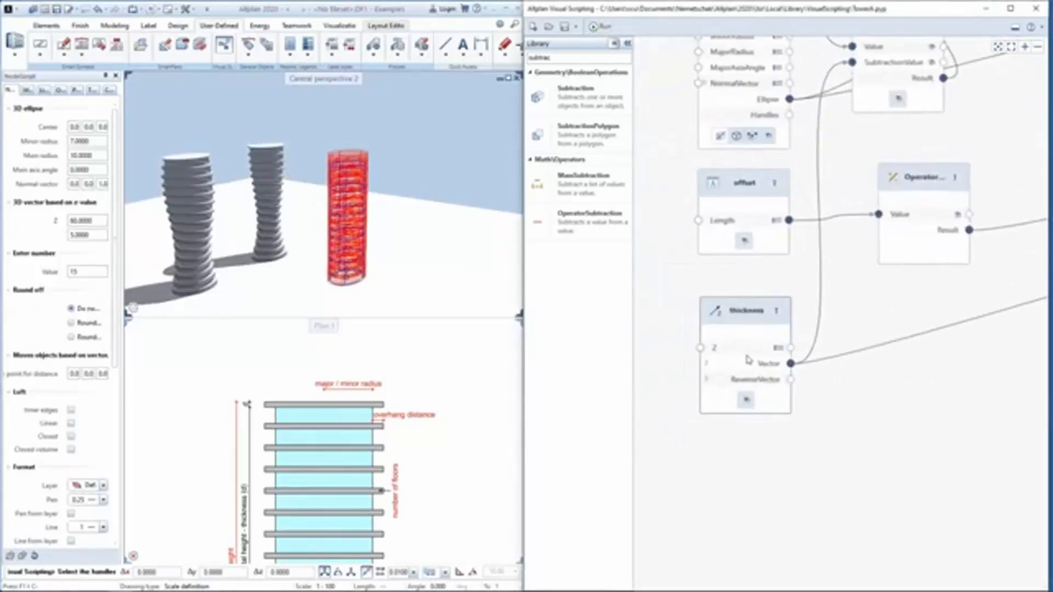
click(777, 349)
double_click(865, 360)
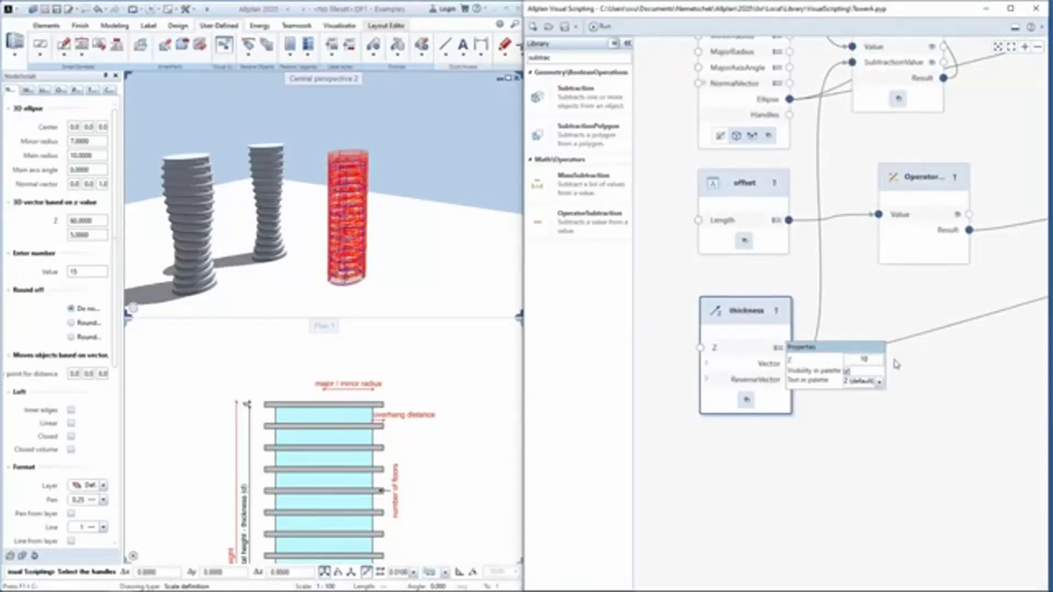
key(Return)
shift+middle_drag(357, 194, 357, 173)
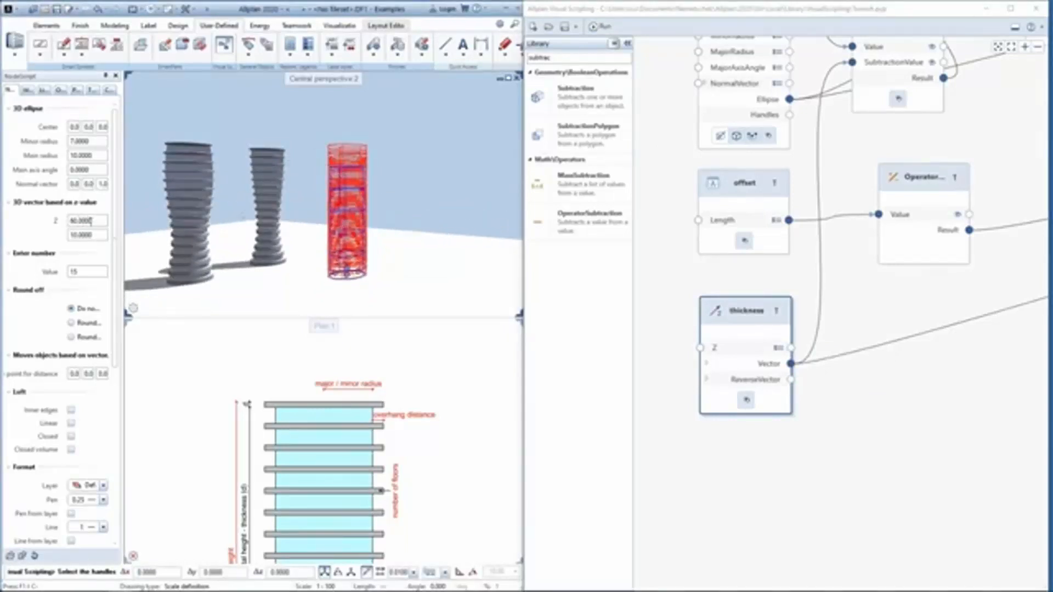
Step: Set the Z value of the thickness node to 1
click(779, 349)
click(878, 363)
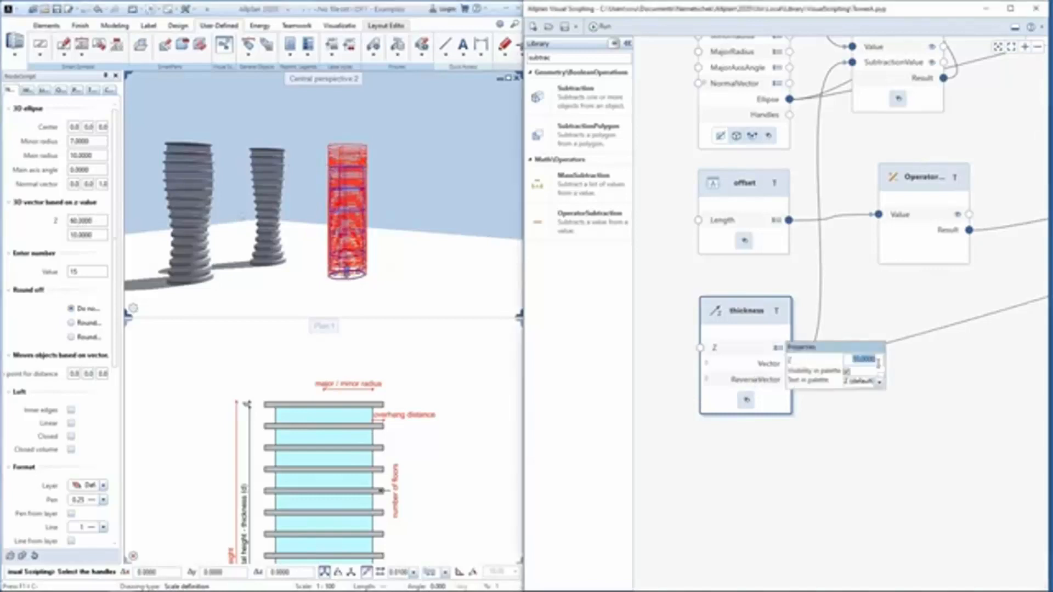
text(1)
key(Return)
click(905, 347)
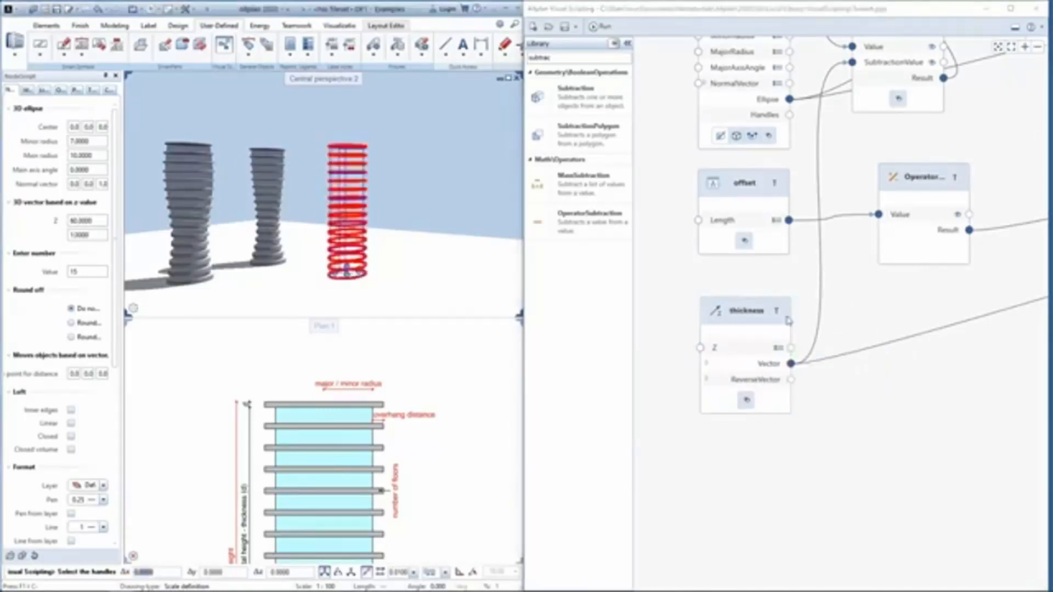
Step: Switch the ExtrudeAlongVector node's slabs from the red construction display to regular model elements and toggle the adjacent output option
scroll(746, 346, down, 5)
middle_drag(966, 329, 754, 354)
scroll(979, 311, up, 5)
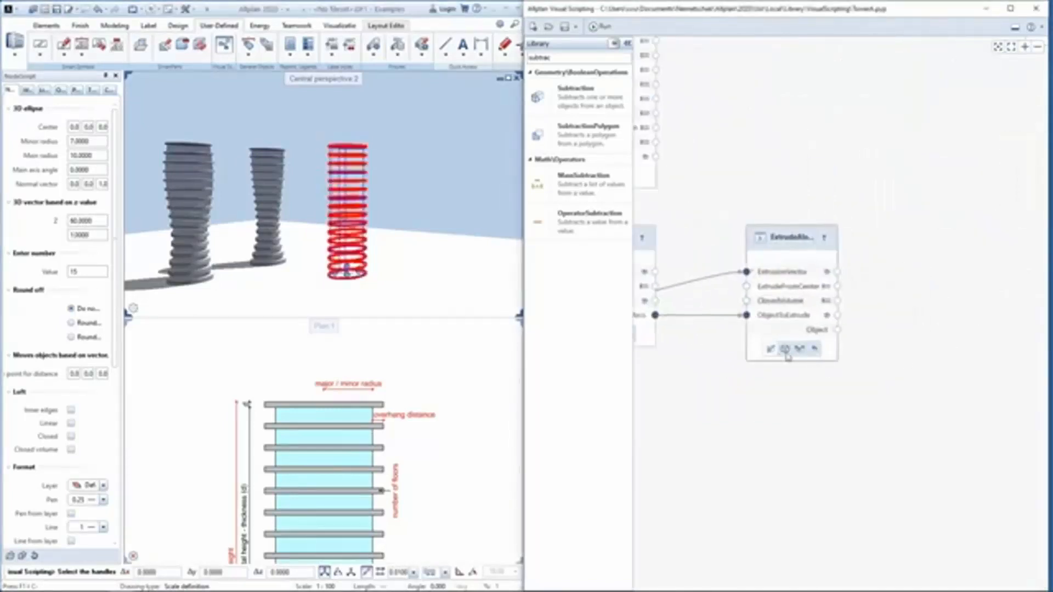
click(768, 351)
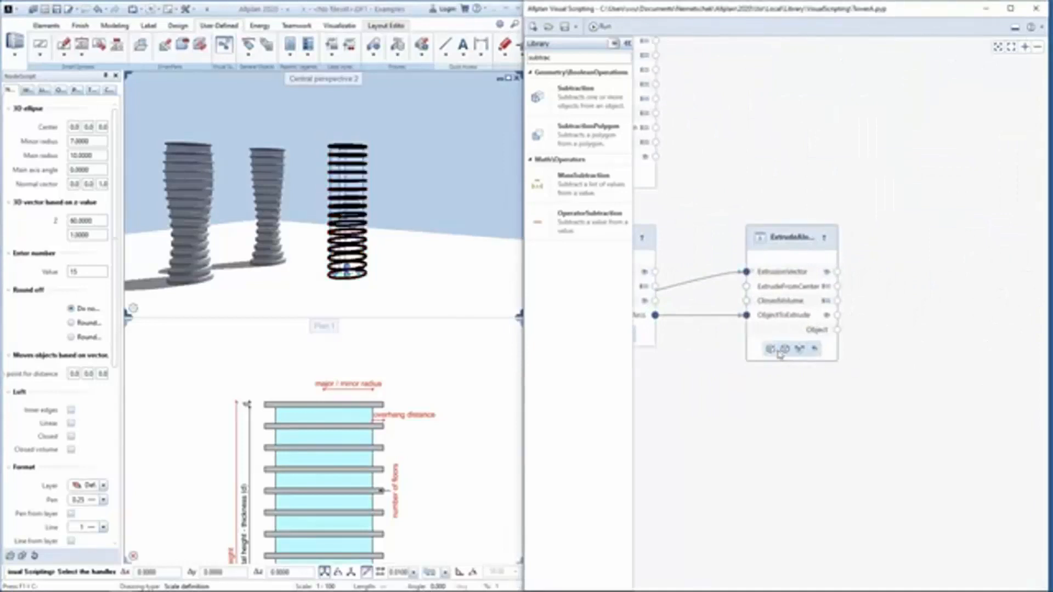
click(785, 353)
Step: Close the script editor, saving the TowerA.pyp changes with the Script + Object option
scroll(823, 224, down, 4)
middle_drag(795, 194, 840, 252)
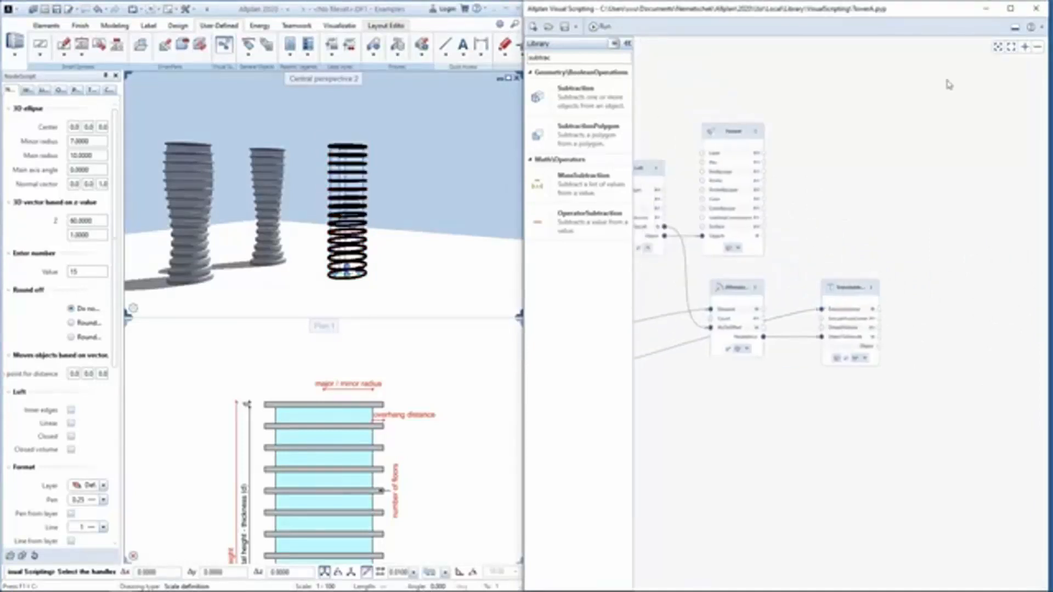
click(1034, 9)
click(480, 320)
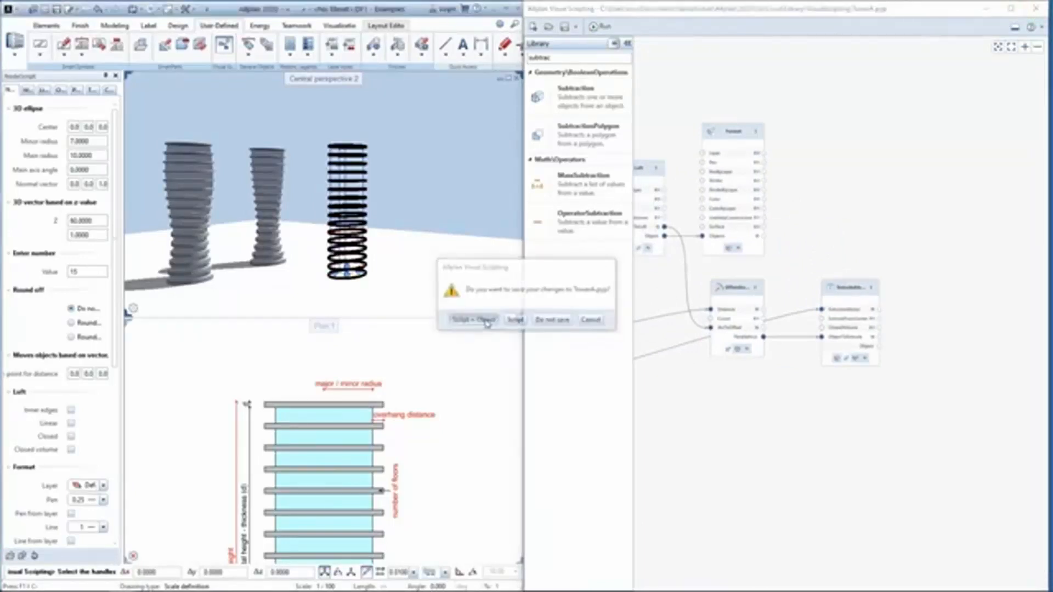
Step: Examine the generated tower beside the other towers in perspective and its elliptical outlines in the plan view
mouse_move(408, 232)
mouse_down()
mouse_move(641, 207)
mouse_move(575, 245)
mouse_move(427, 241)
mouse_up()
middle_drag(378, 453, 295, 441)
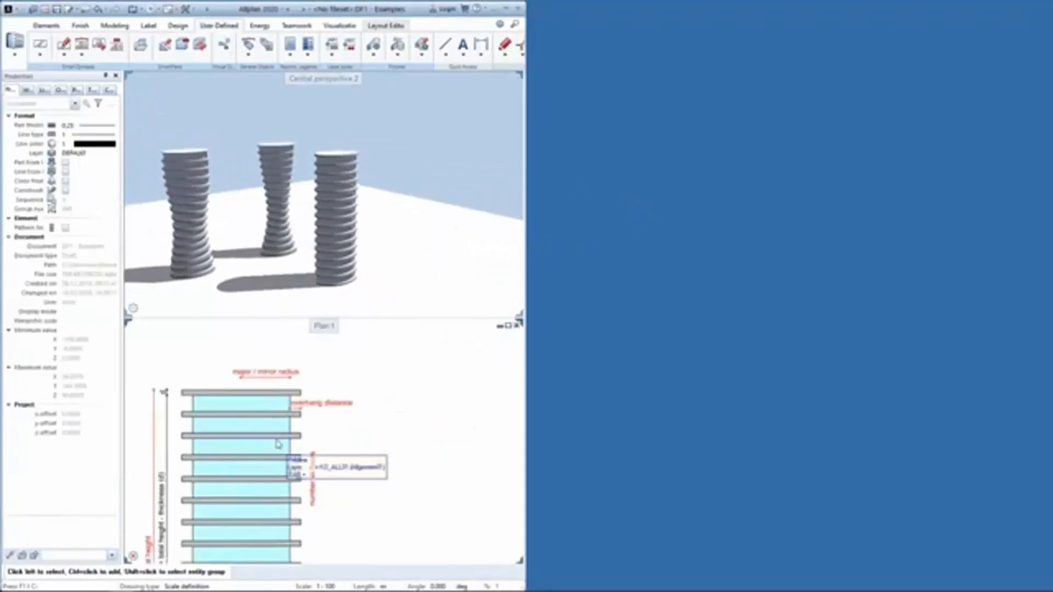
scroll(370, 384, down, 6)
middle_drag(475, 452, 324, 336)
scroll(326, 495, up, 7)
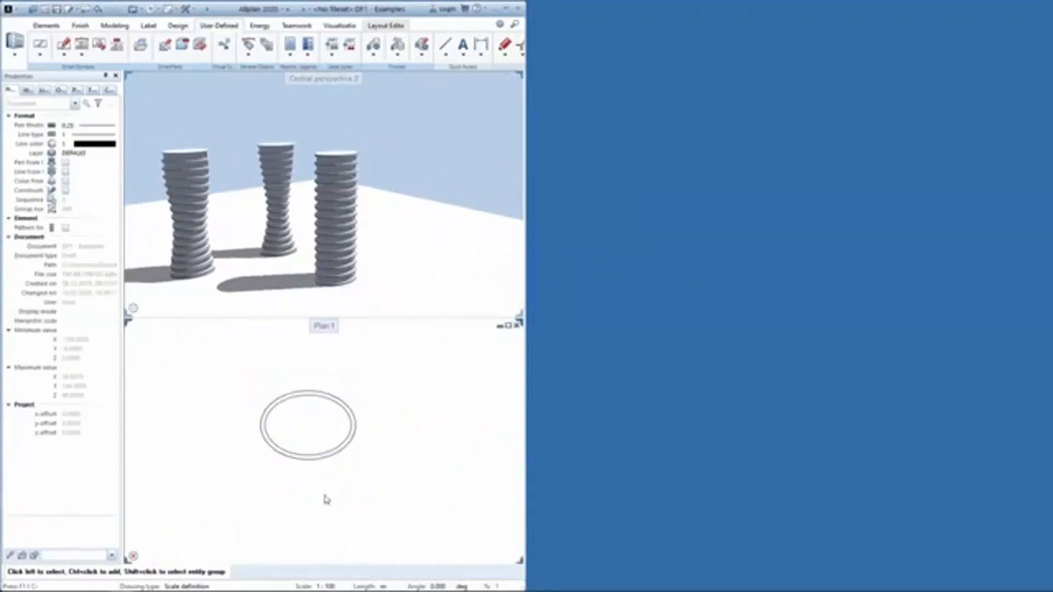
middle_drag(330, 436, 371, 489)
drag(337, 231, 348, 207)
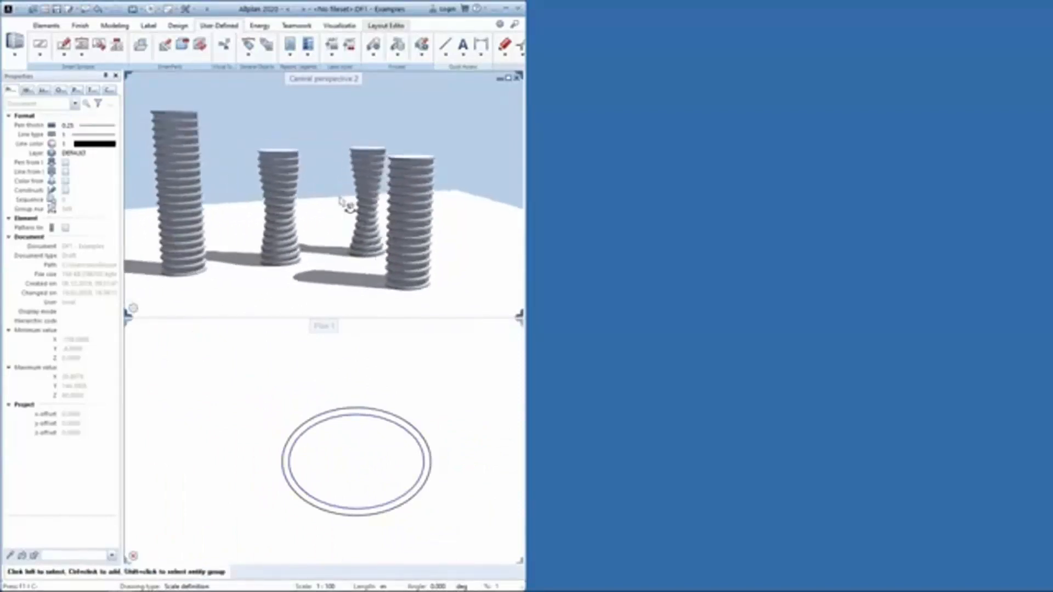
drag(470, 247, 435, 252)
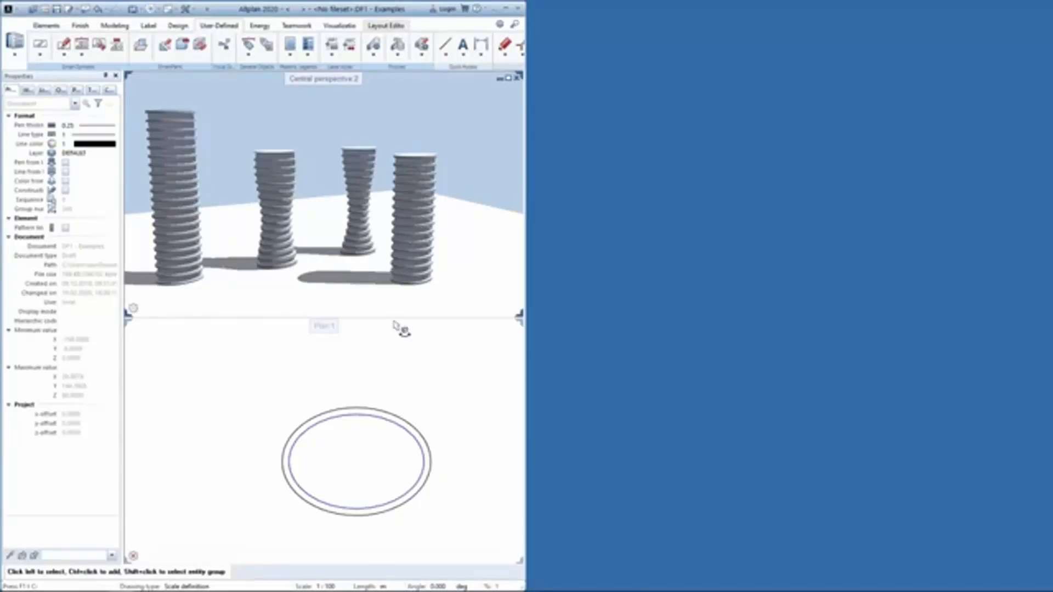
Step: Open the generated tower's parameters from its plan outline and review them down to the Extrude section
double_click(390, 439)
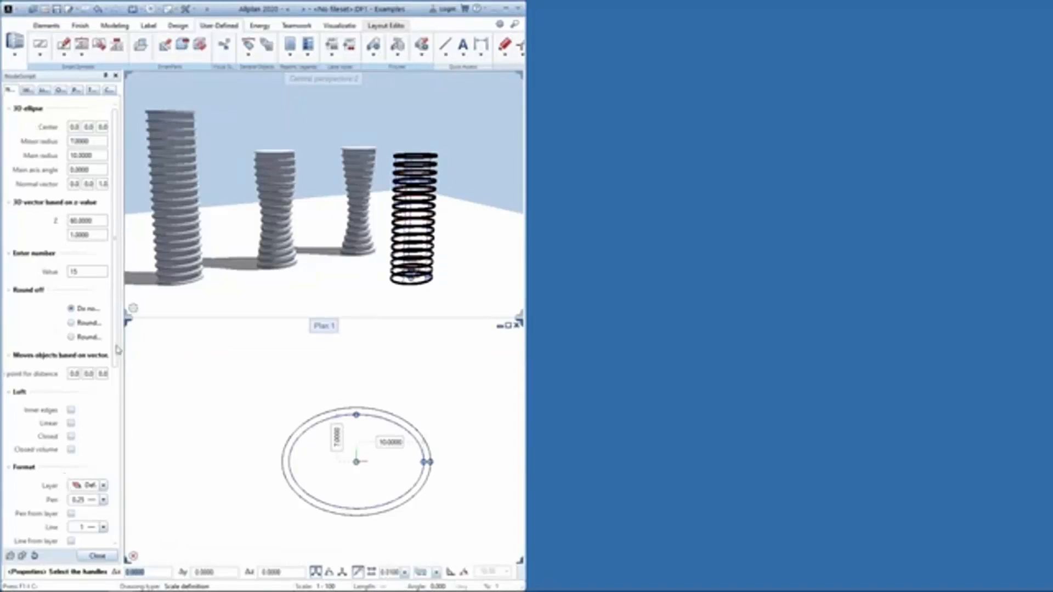
scroll(117, 496, down, 3)
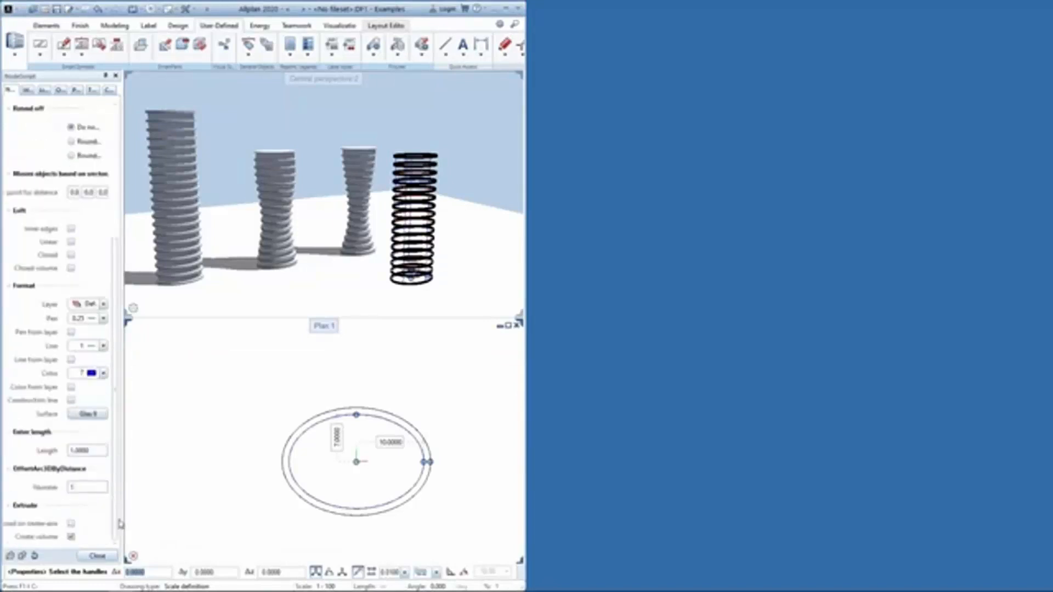
Step: Close the script's parameter palette and delete the wireframe ring tower it generated from the drawing
drag(119, 500, 120, 340)
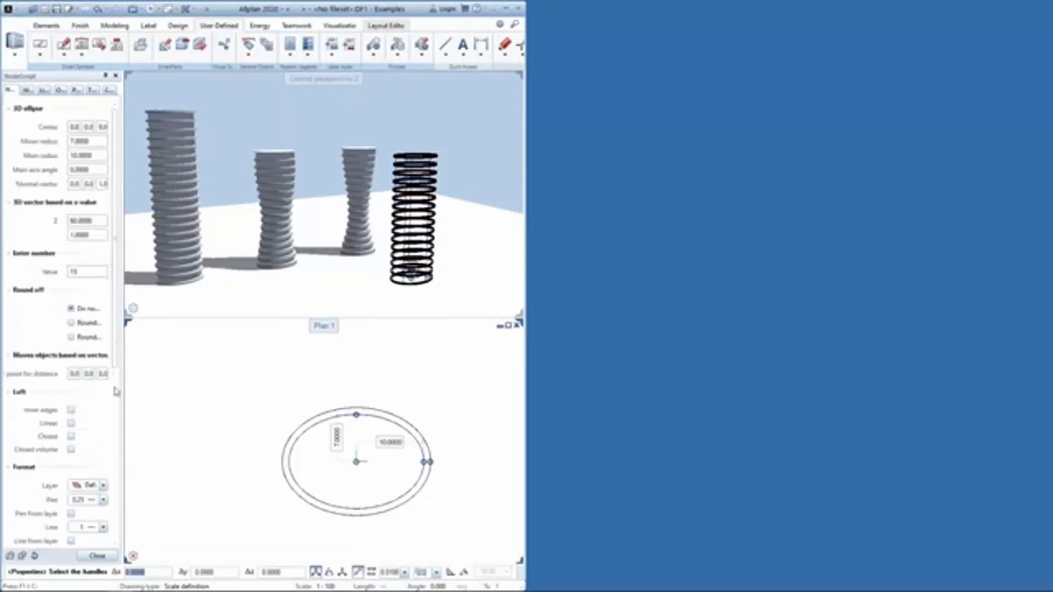
scroll(122, 501, down, 3)
drag(118, 503, 123, 376)
scroll(118, 383, down, 3)
drag(117, 379, 113, 256)
click(109, 559)
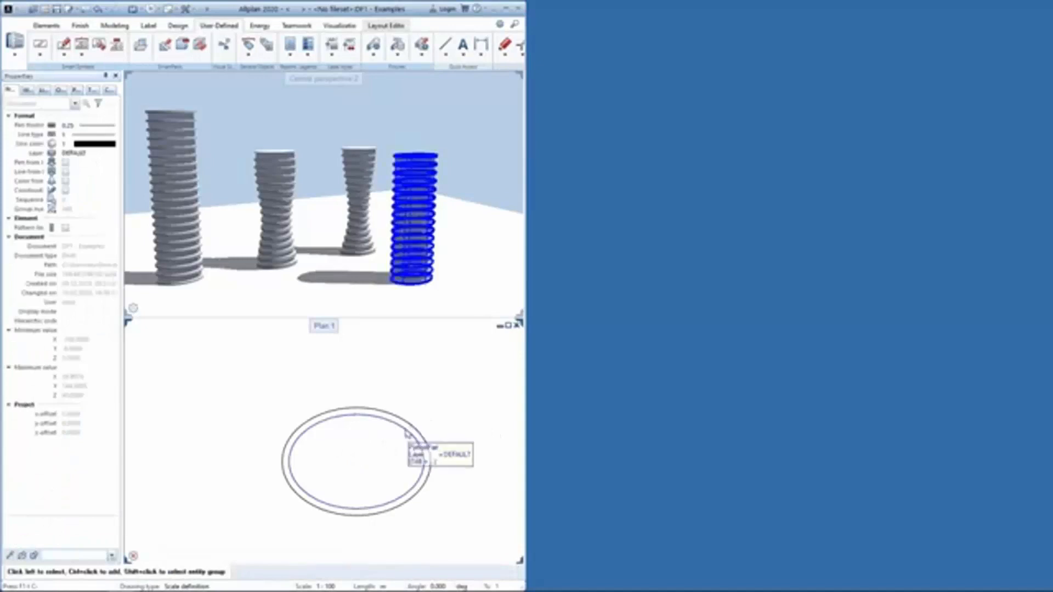
click(430, 458)
key(Delete)
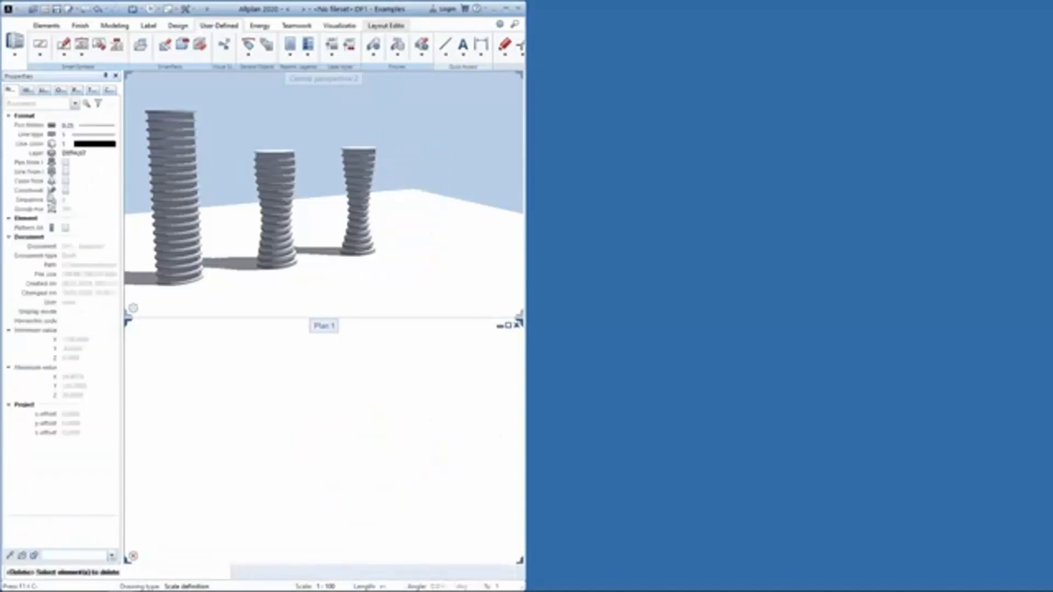
Step: Open the TowerA.pyp script in the Visual Scripting editor and run it
click(223, 48)
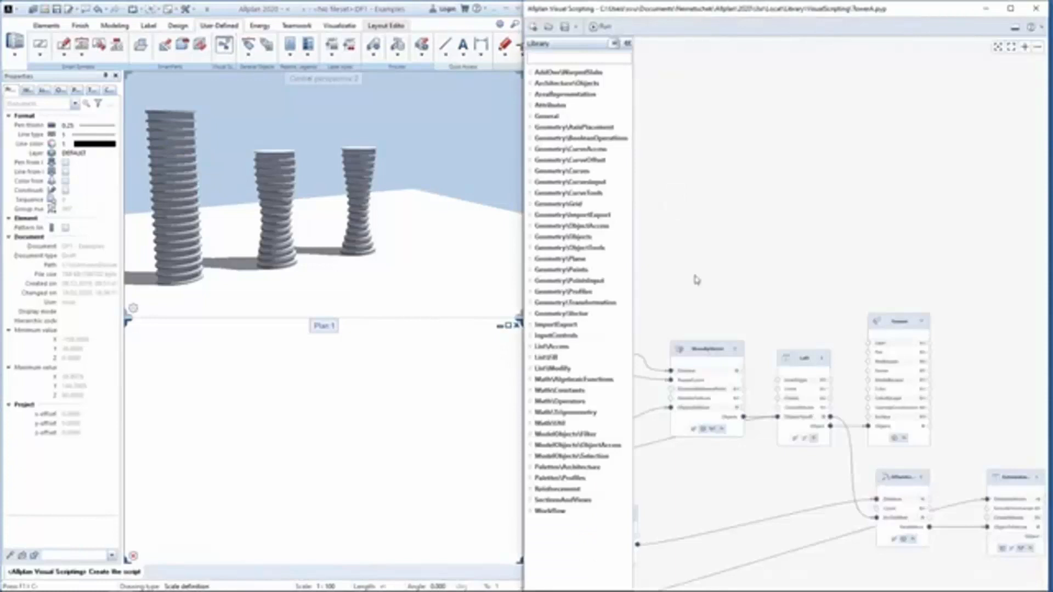
middle_drag(699, 279, 939, 242)
scroll(902, 240, down, 5)
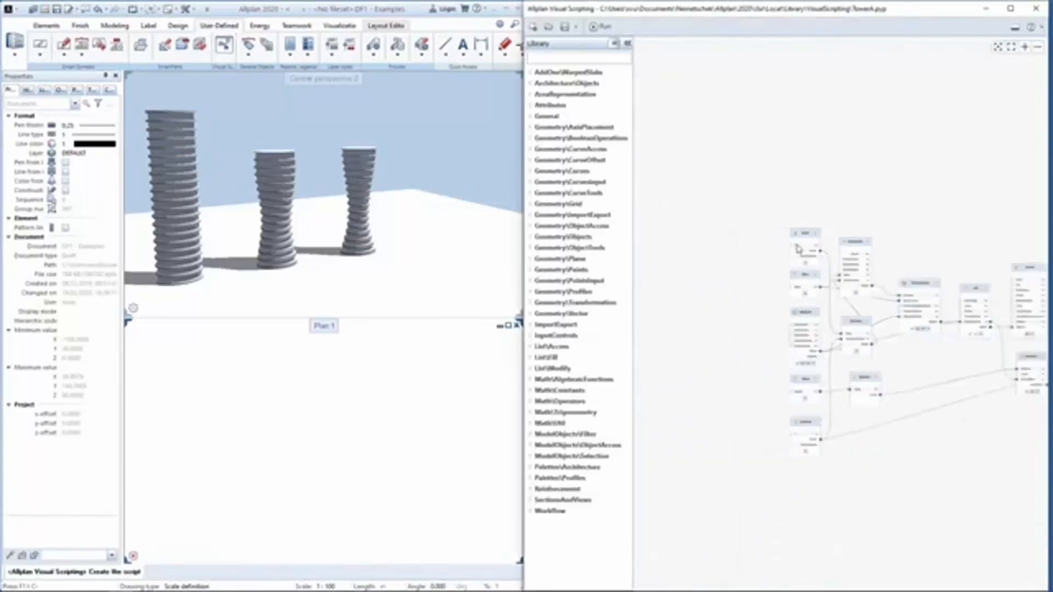
scroll(801, 249, up, 10)
middle_drag(761, 212, 735, 212)
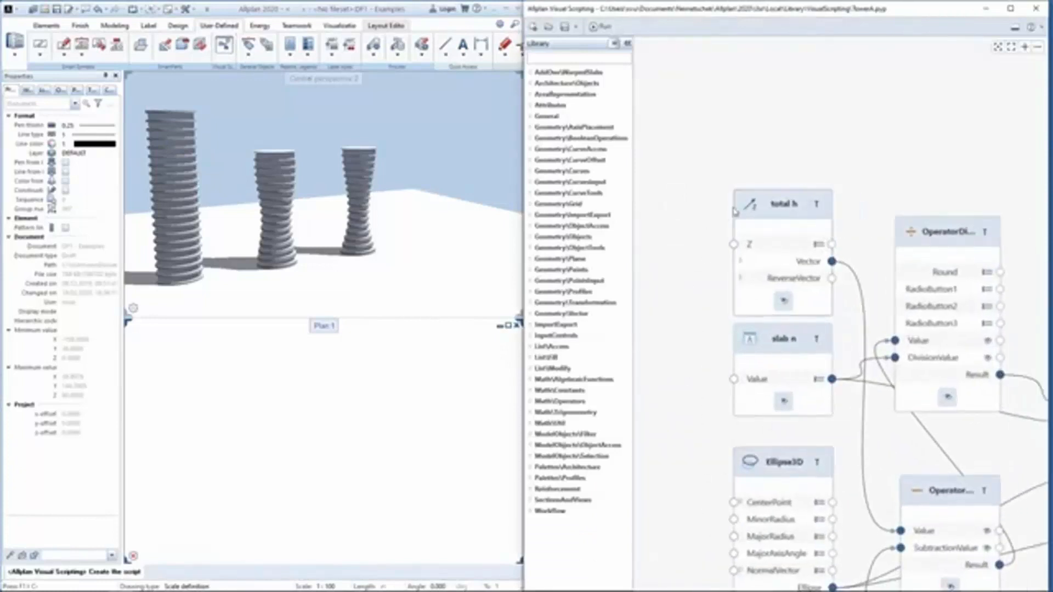
middle_drag(850, 203, 822, 195)
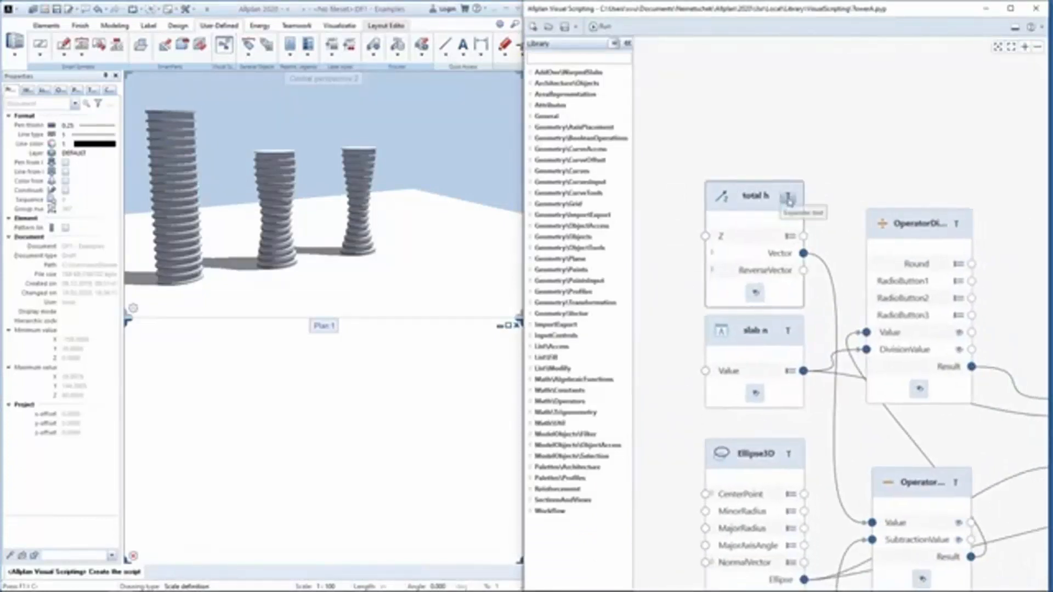
click(605, 28)
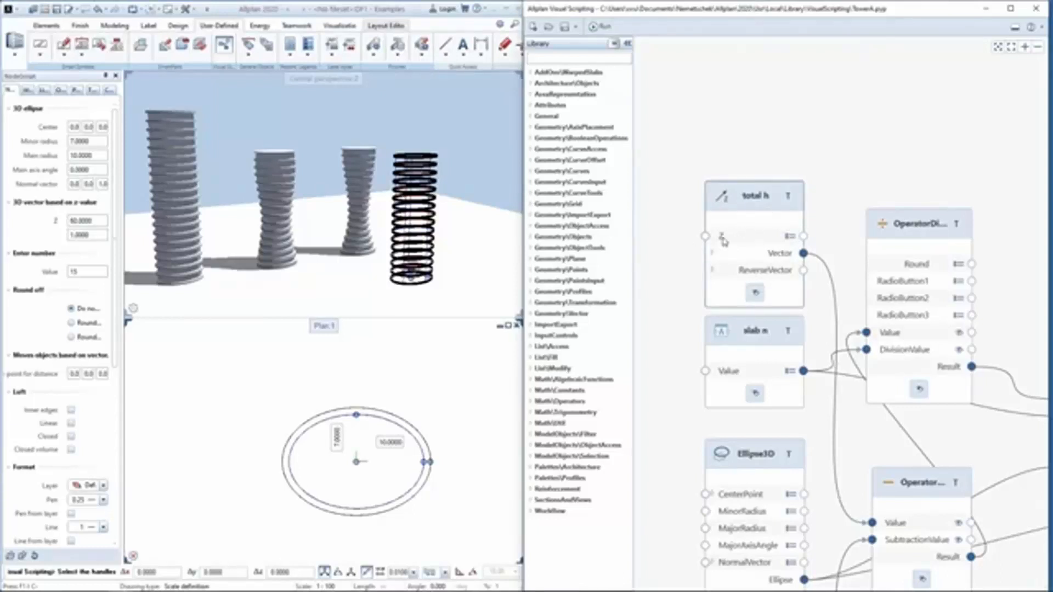
Step: Set the palette text of the total h node's Z parameter to "total height"
click(788, 237)
click(865, 269)
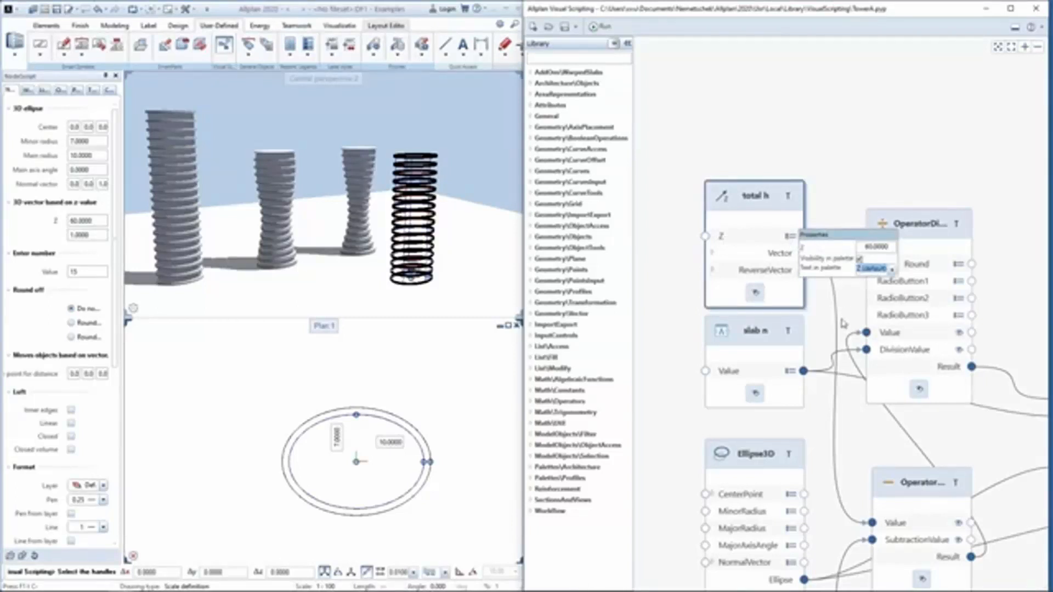
text(t)
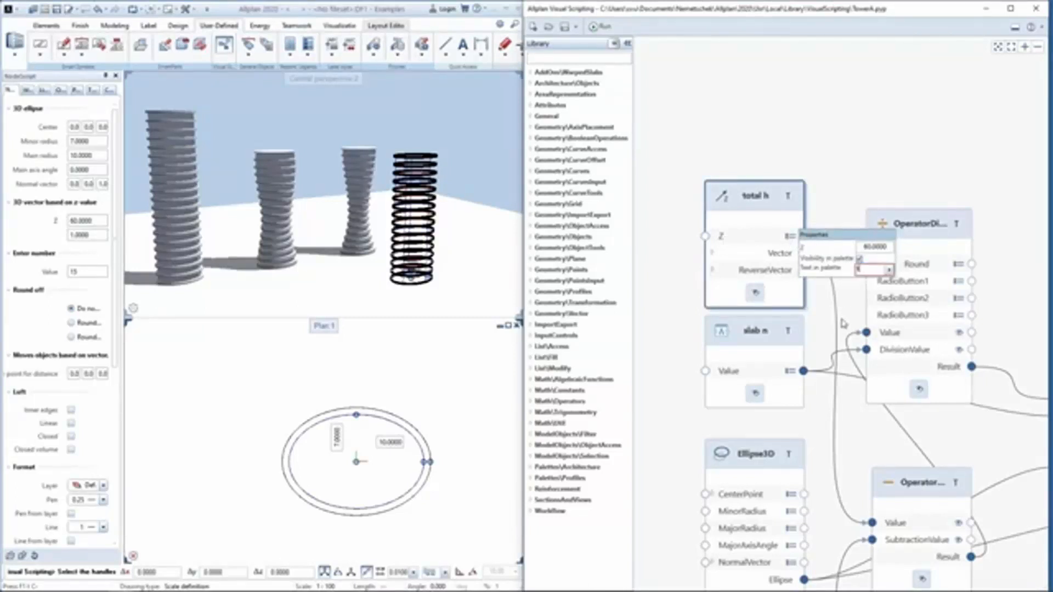
text(otal height)
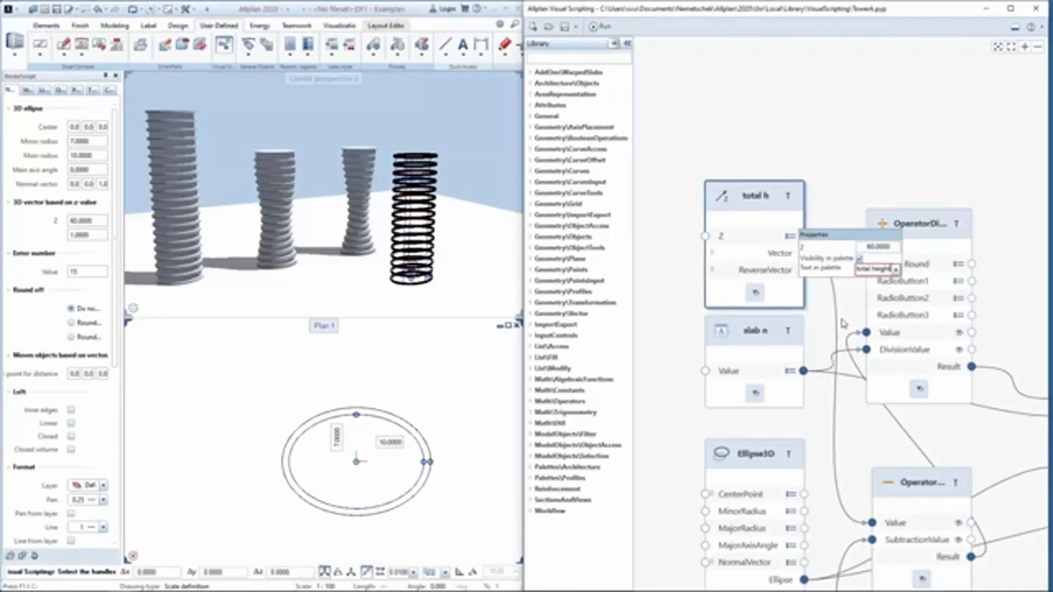
key(Return)
click(839, 173)
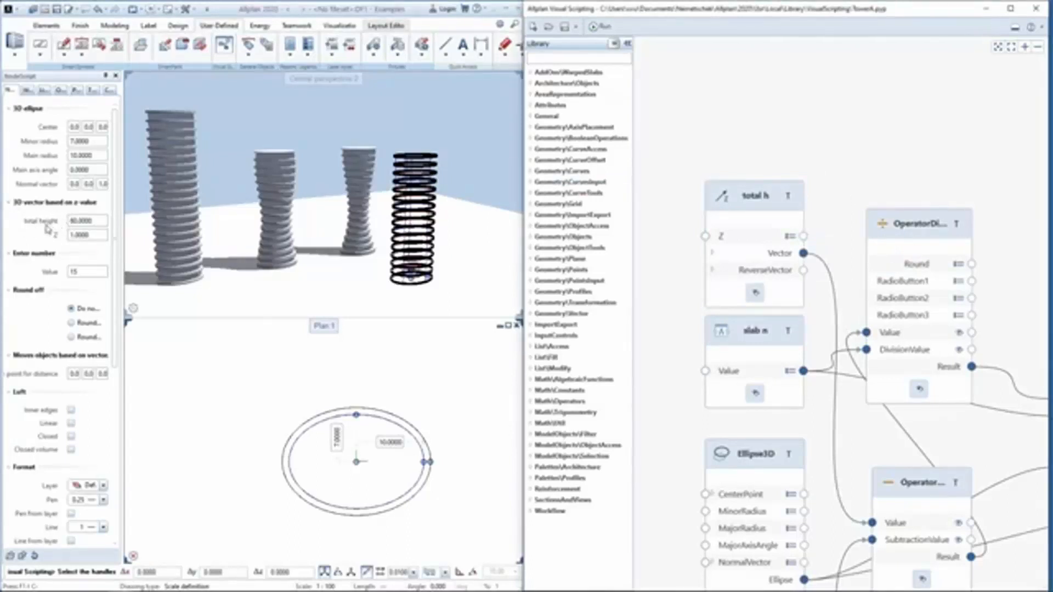
Step: Set the total h node's expander text to "Parameter Tower"
click(788, 196)
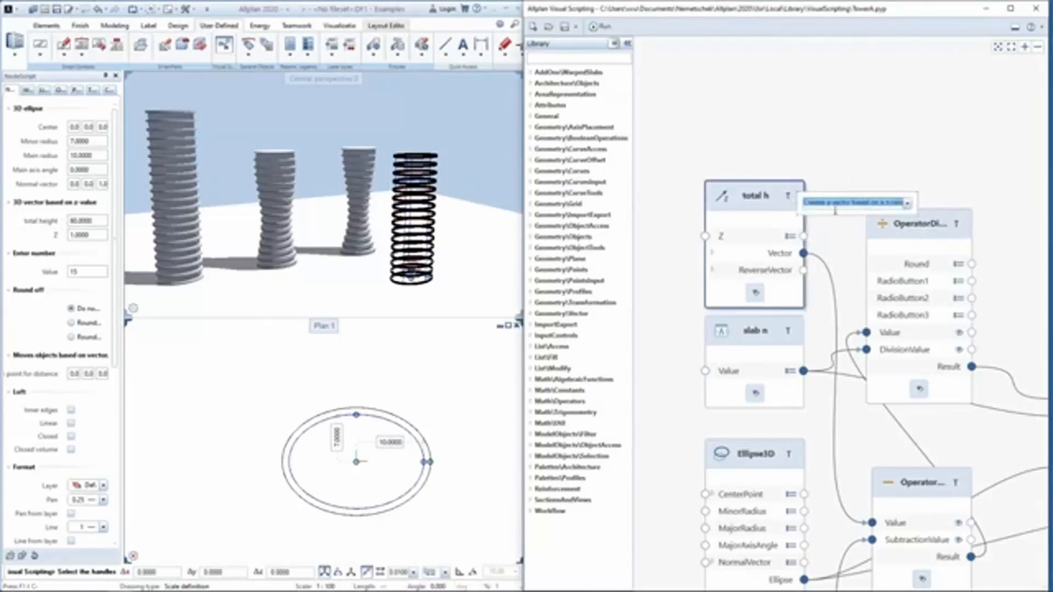
text(t)
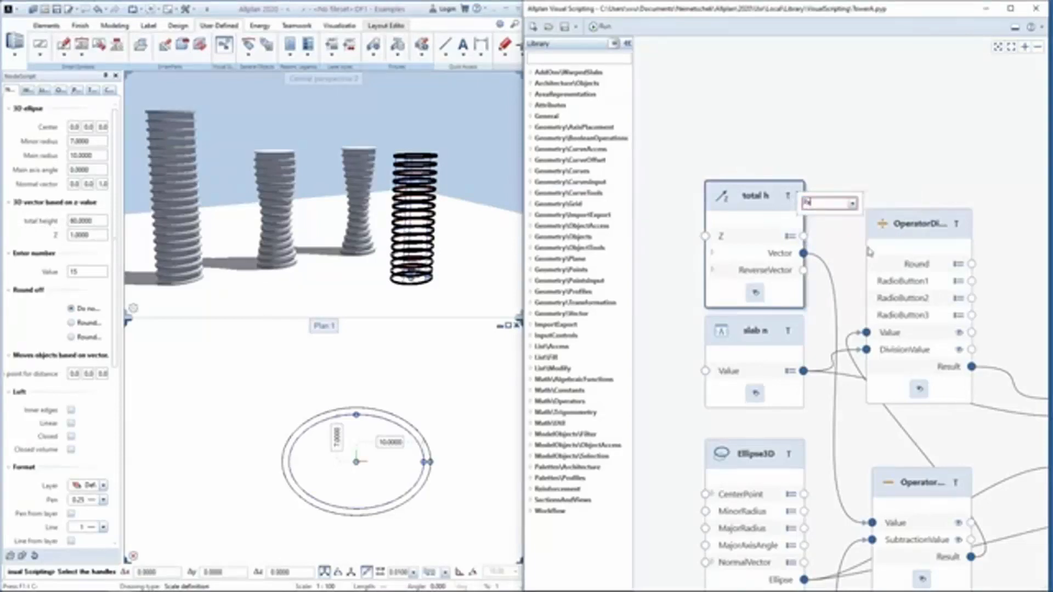
text(arameter Tower)
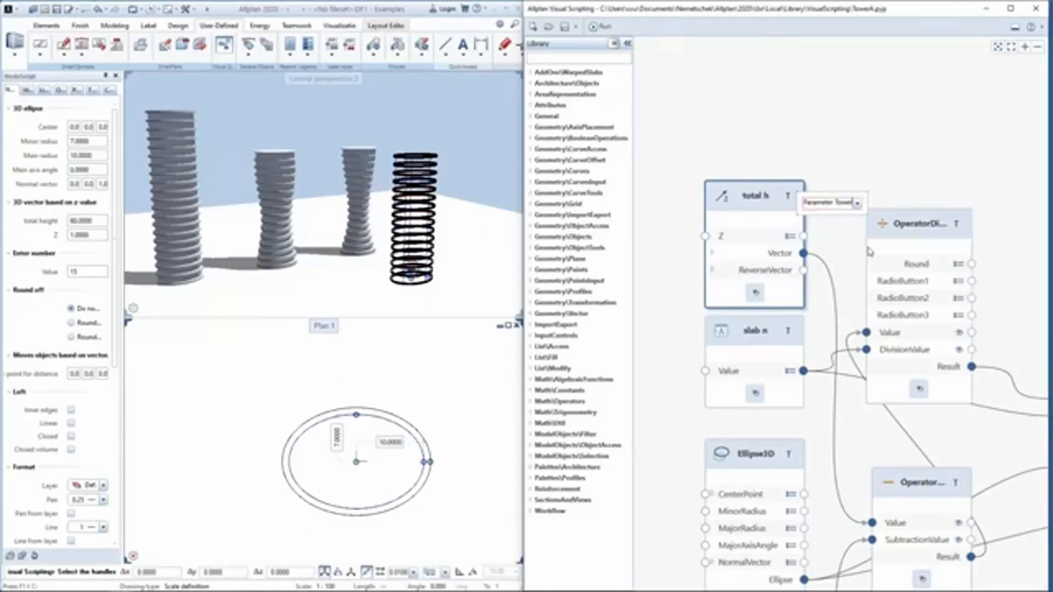
click(857, 245)
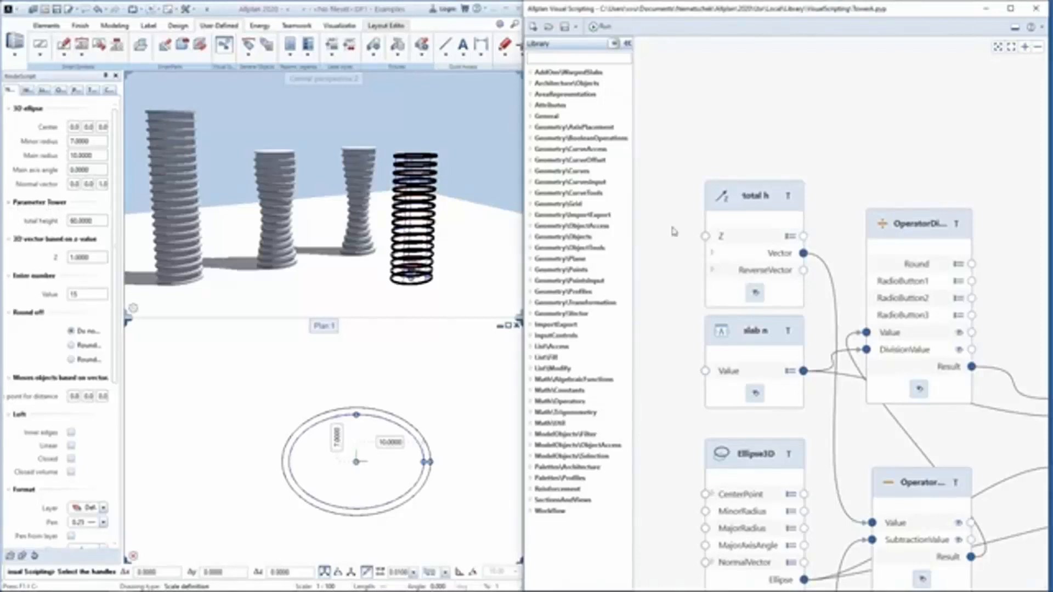
Step: Assign the expander text "Parameter Tower" to the slab n node
middle_drag(770, 233, 753, 113)
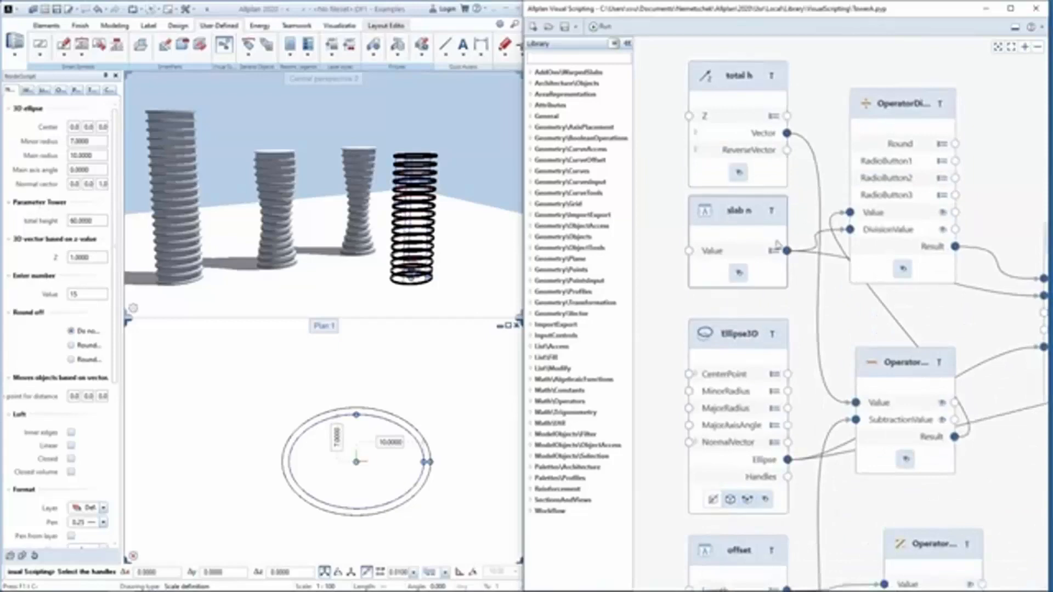
scroll(708, 144, down, 5)
scroll(769, 329, up, 5)
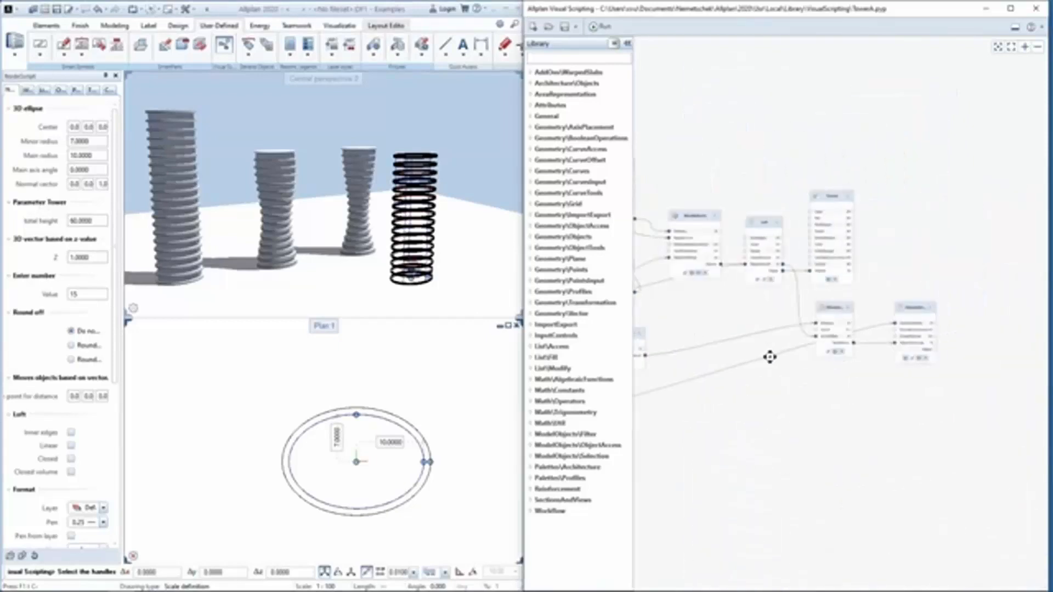
middle_drag(768, 238, 785, 227)
click(793, 214)
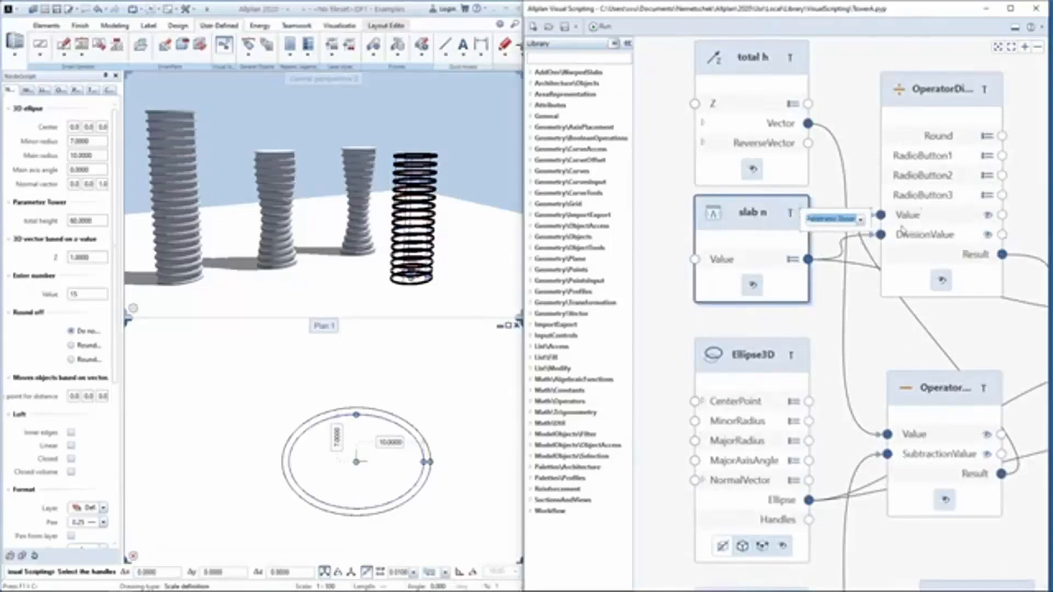
click(845, 262)
Step: Set the palette text of the slab n node's Value parameter to "number of slabs"
click(792, 260)
click(876, 290)
text(Number of slabs)
key(Return)
Step: Set the Ellipse3D node's expander text to "Parameter Ellipse"
scroll(790, 336, down, 4)
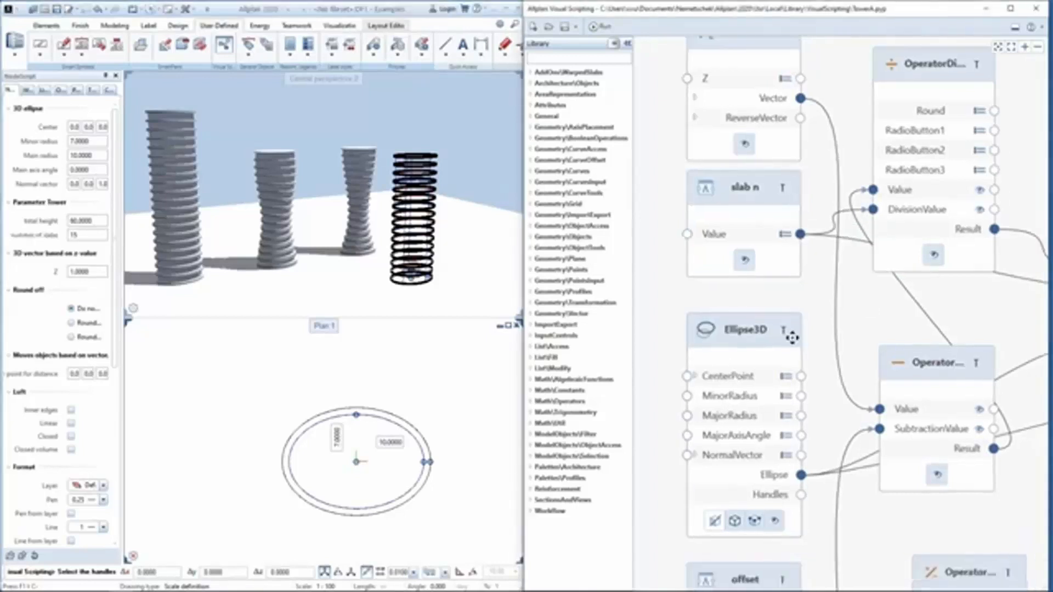
click(782, 257)
click(861, 300)
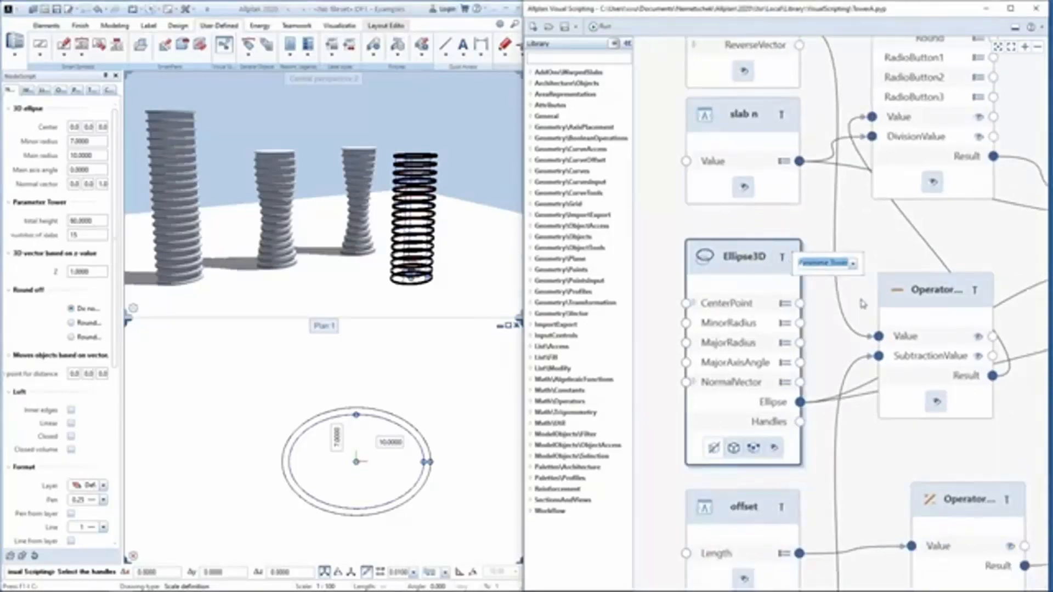
key(Right)
key(BackSpace)
key(BackSpace)
text(Ellipse)
key(Return)
click(862, 303)
Step: Hide the Ellipse3D node's CenterPoint, MajorAxisAngle and NormalVector from the palette and turn off its handle creation
middle_drag(821, 357, 825, 305)
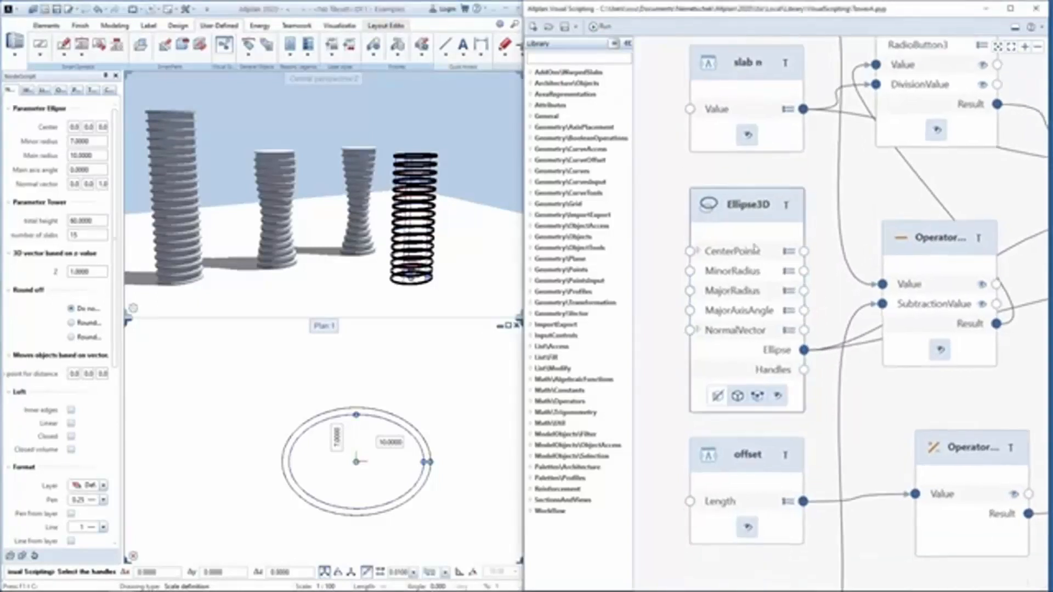
click(792, 254)
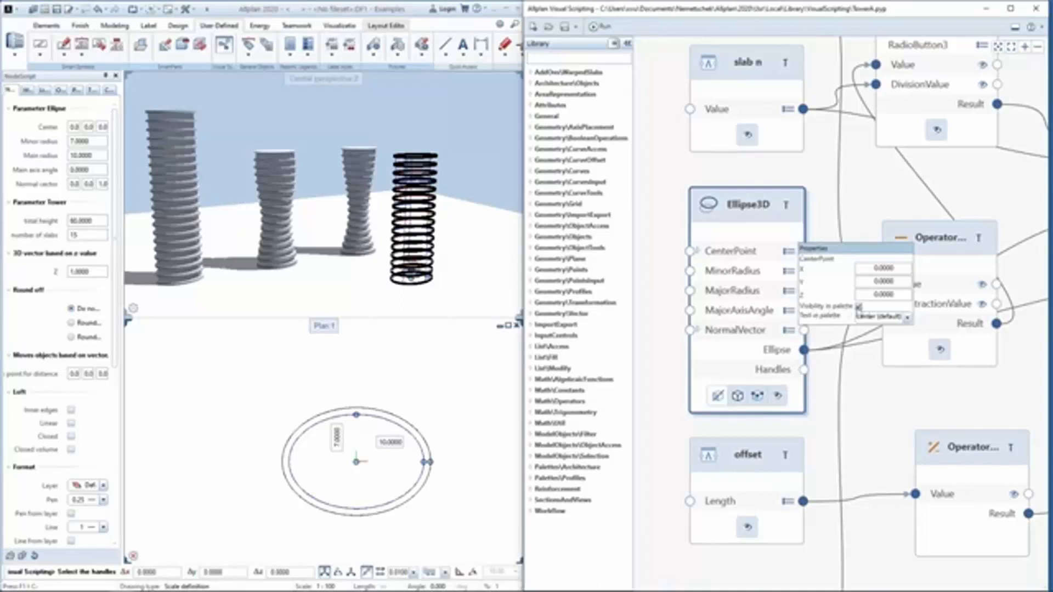
click(859, 306)
scroll(822, 285, down, 1)
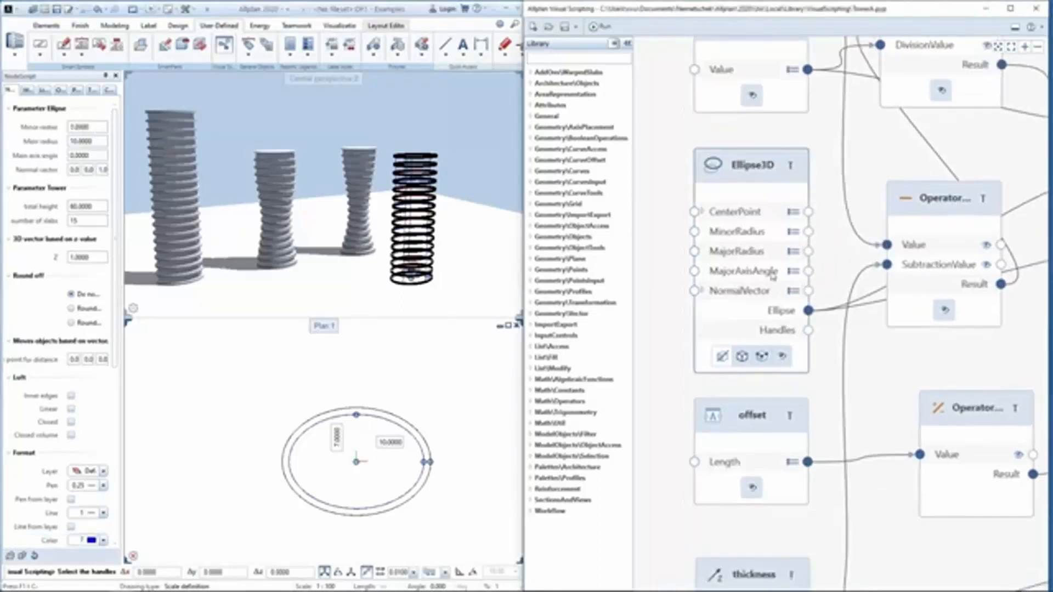
mouse_move(805, 276)
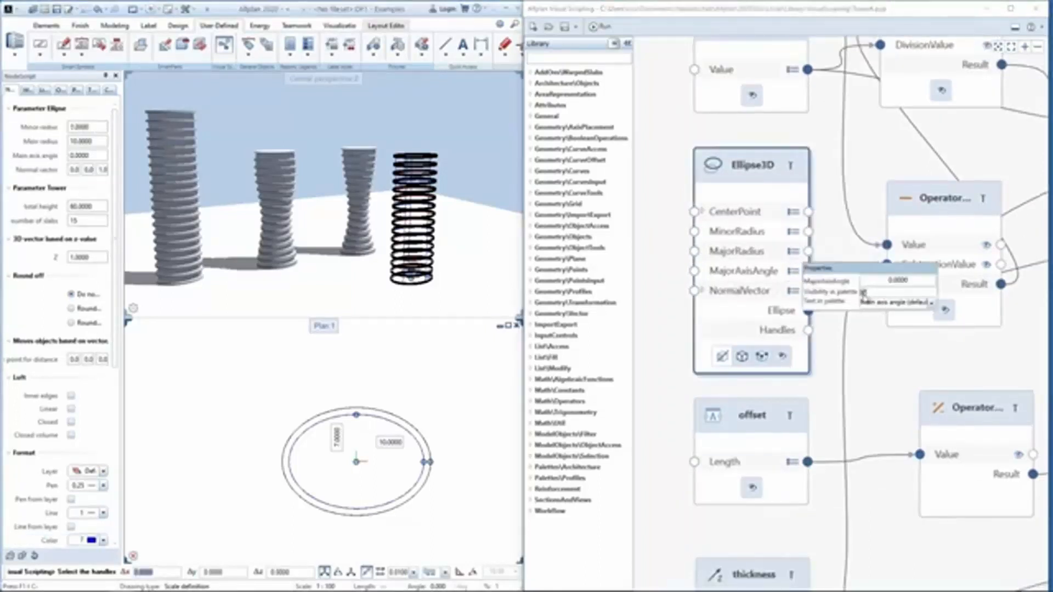
click(863, 291)
mouse_move(806, 296)
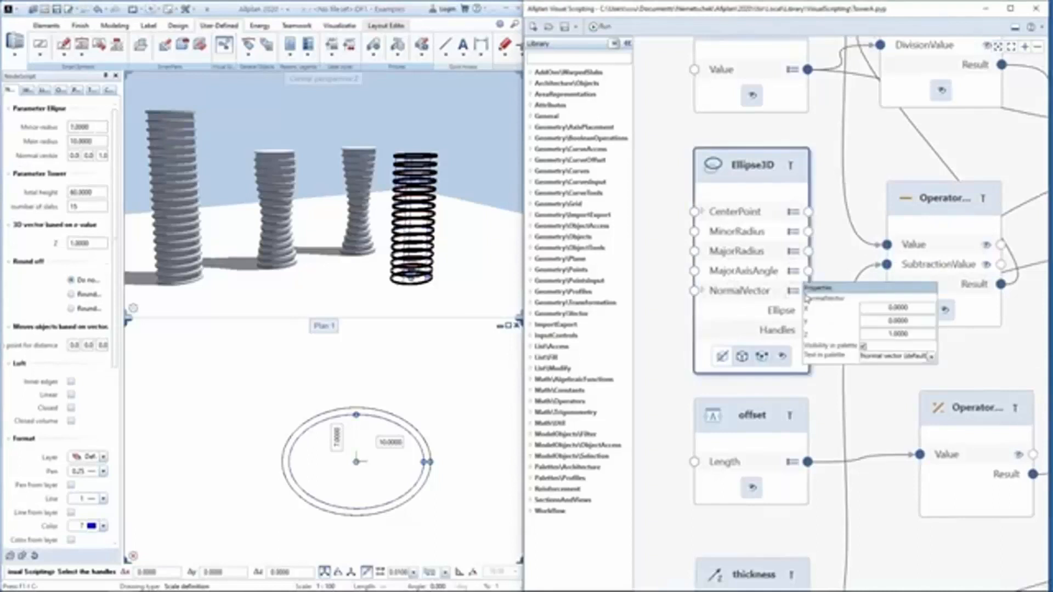
click(863, 346)
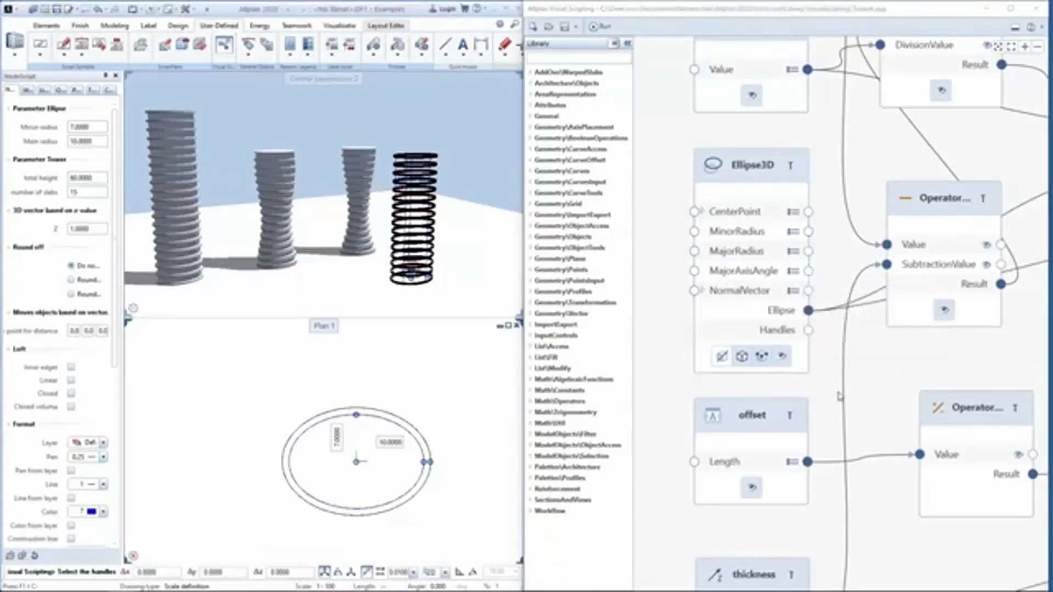
scroll(760, 308, down, 1)
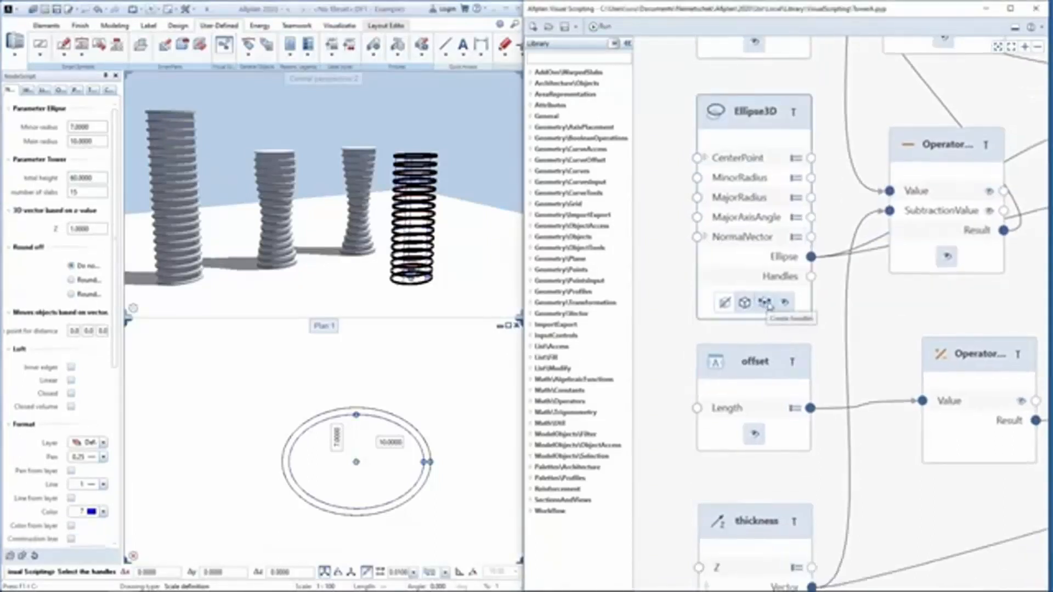
click(768, 305)
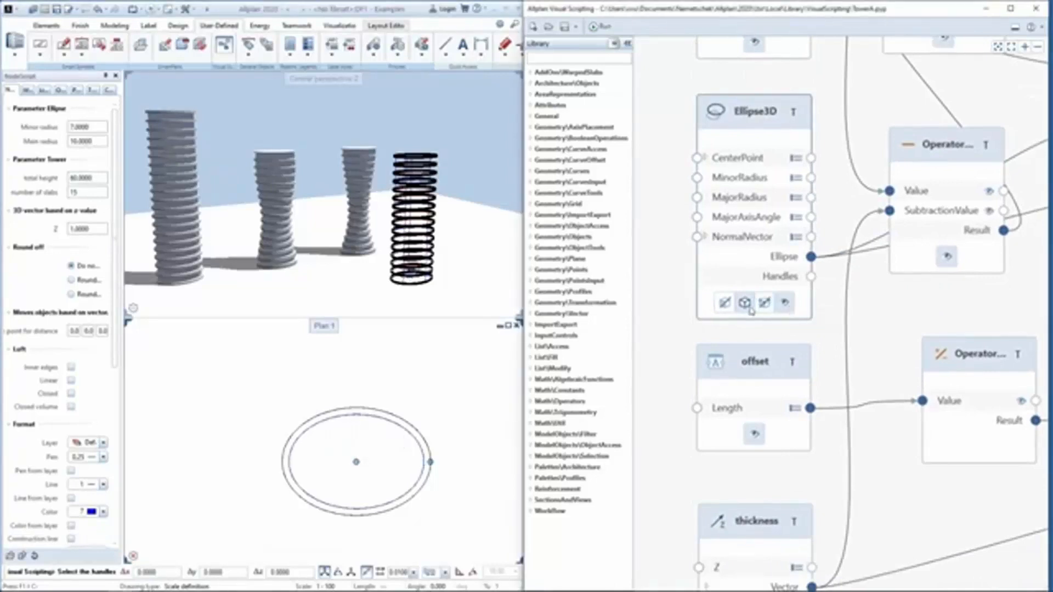
Step: Set the offset node's expander text to "Parameter Slabs"
scroll(820, 357, down, 3)
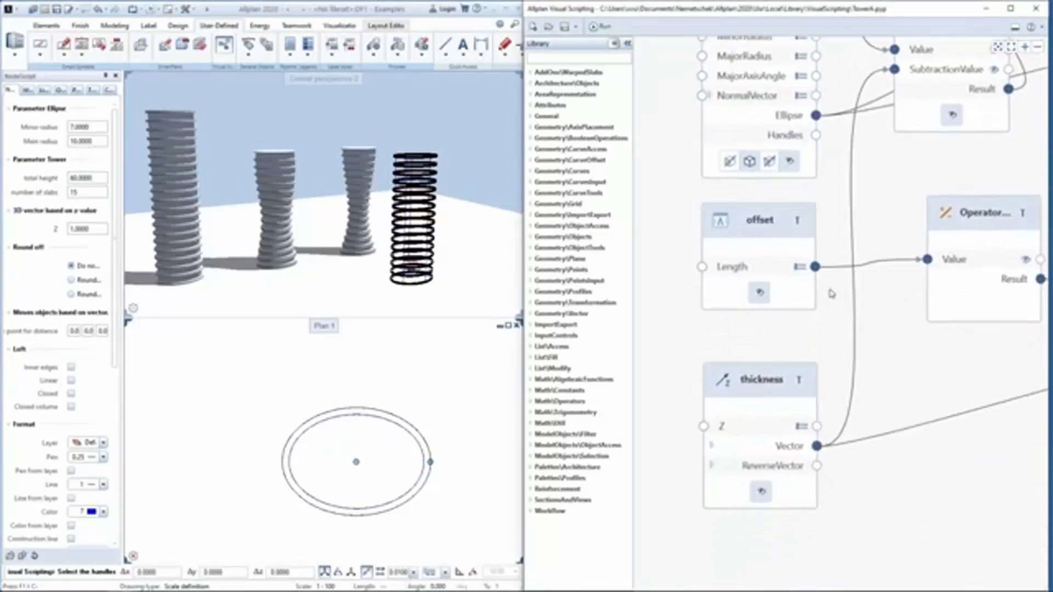
key(Down)
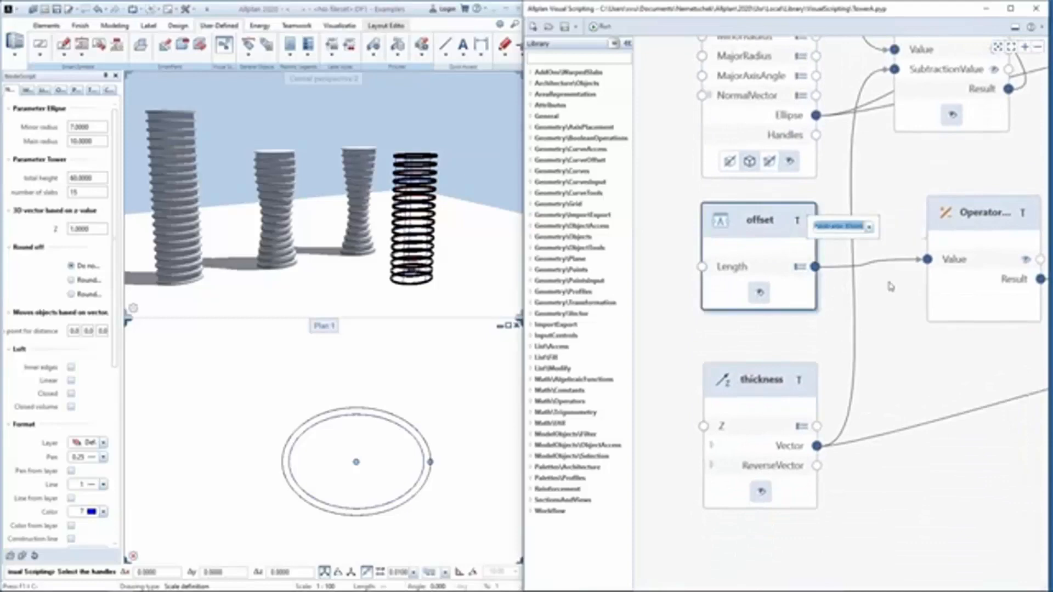
key(Right)
key(BackSpace)
key(BackSpace)
key(BackSpace)
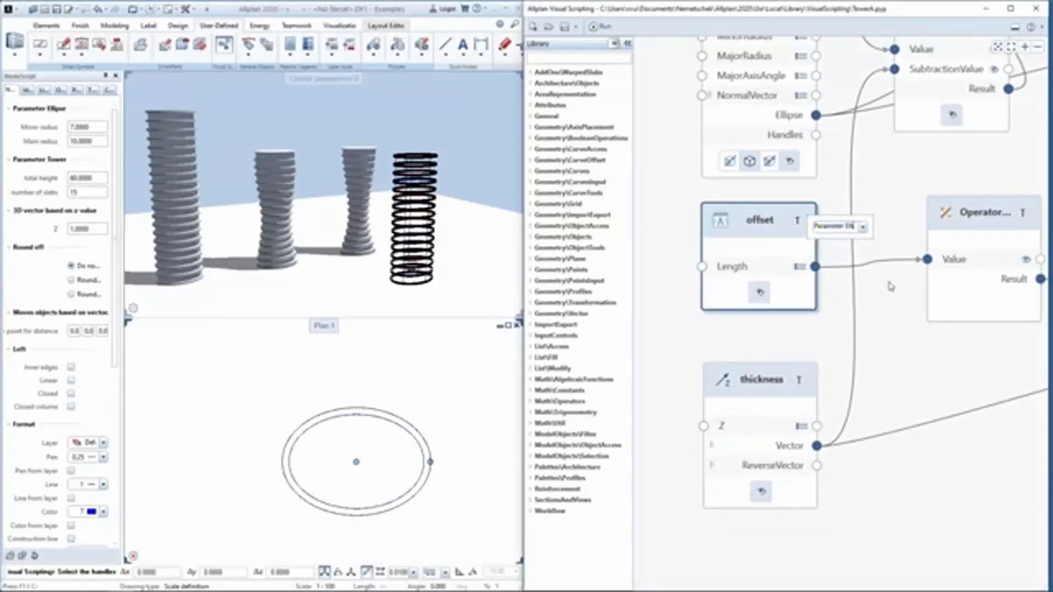
text(Elabs)
click(890, 282)
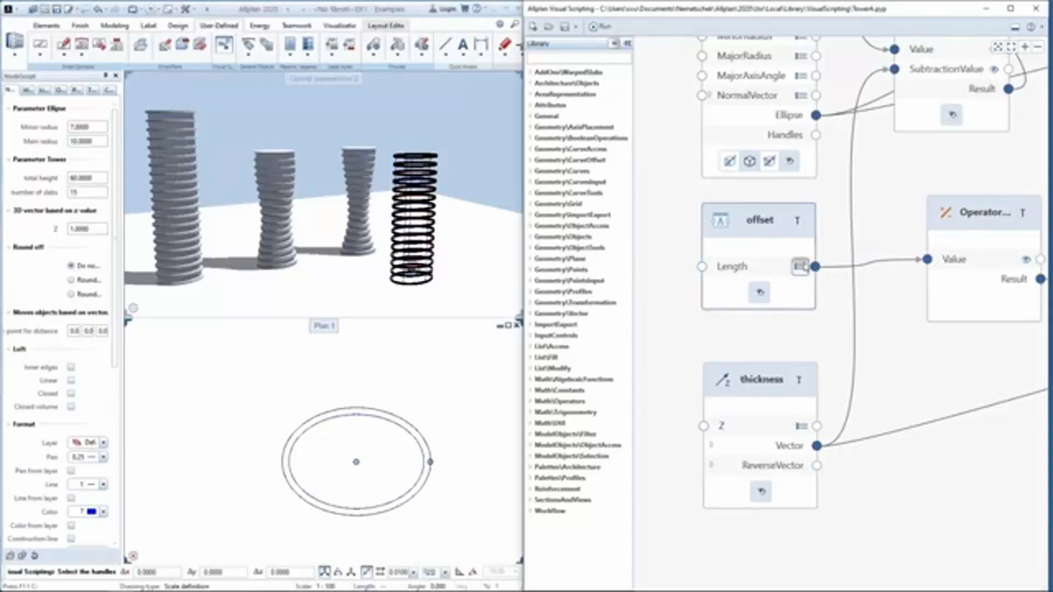
Step: Replace the default palette text of the offset node's Length parameter with a custom label
click(800, 267)
click(890, 299)
text(P)
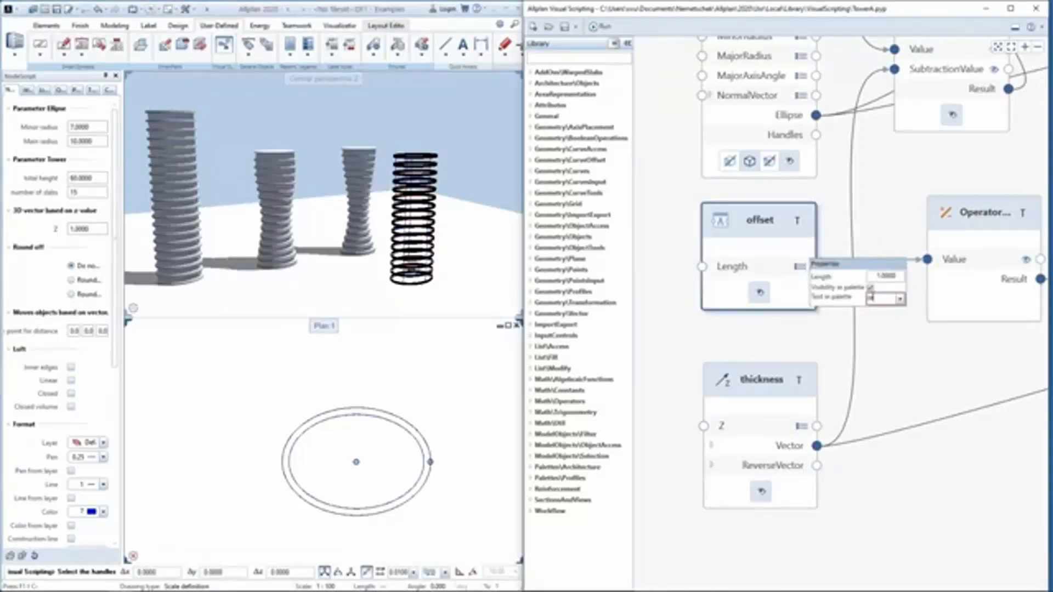
key(Return)
click(902, 336)
Step: Set the thickness node's expander text to "Parameter Slab"
middle_drag(879, 424, 882, 356)
click(802, 313)
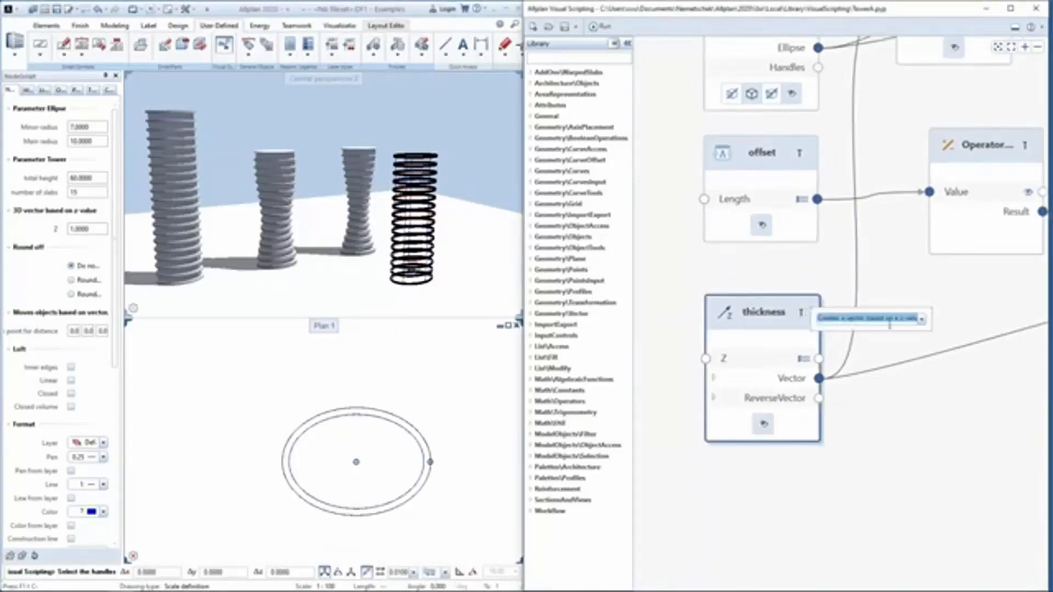
click(921, 319)
click(886, 365)
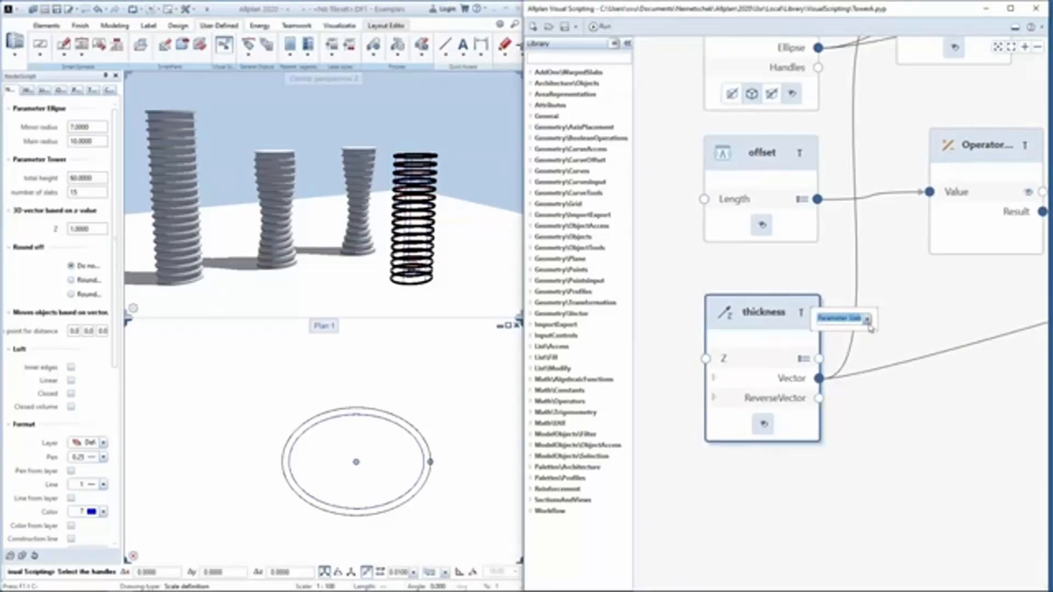
click(865, 362)
Step: Set the palette text of the thickness node's Z parameter to "thickness"
click(804, 359)
click(889, 391)
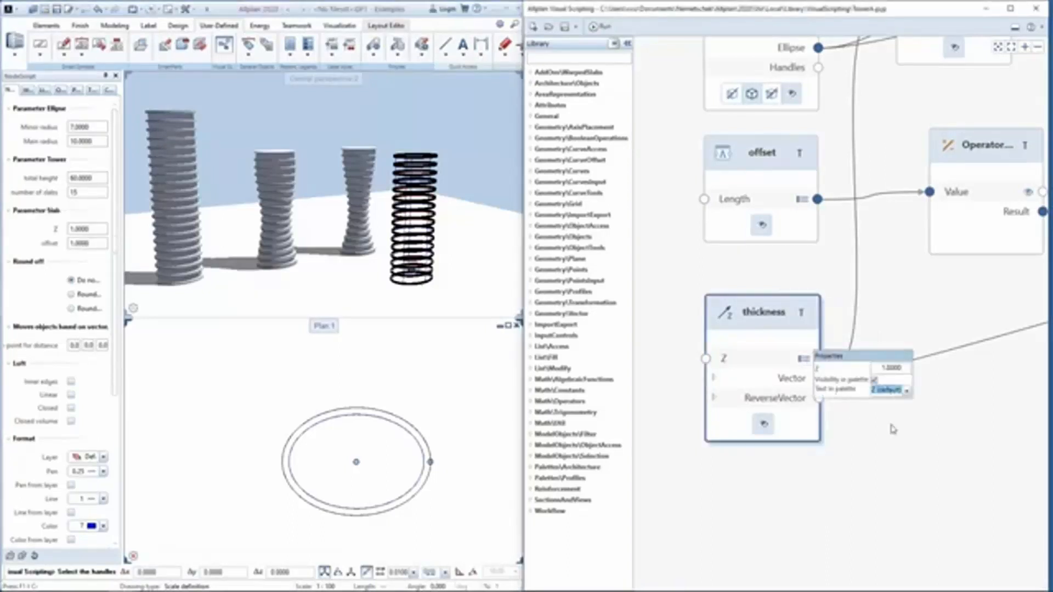
text(thick)
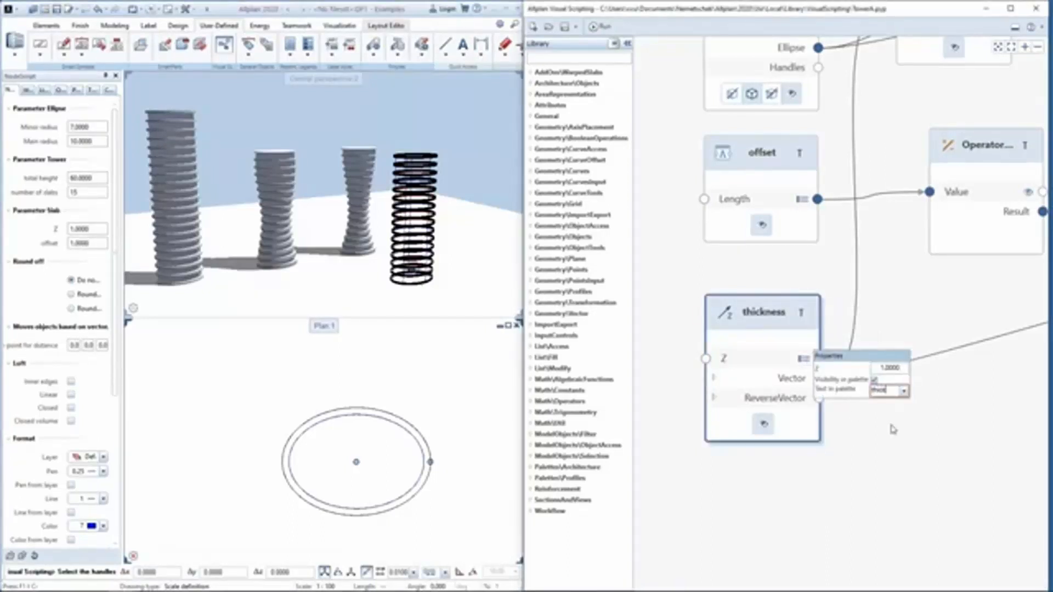
click(894, 429)
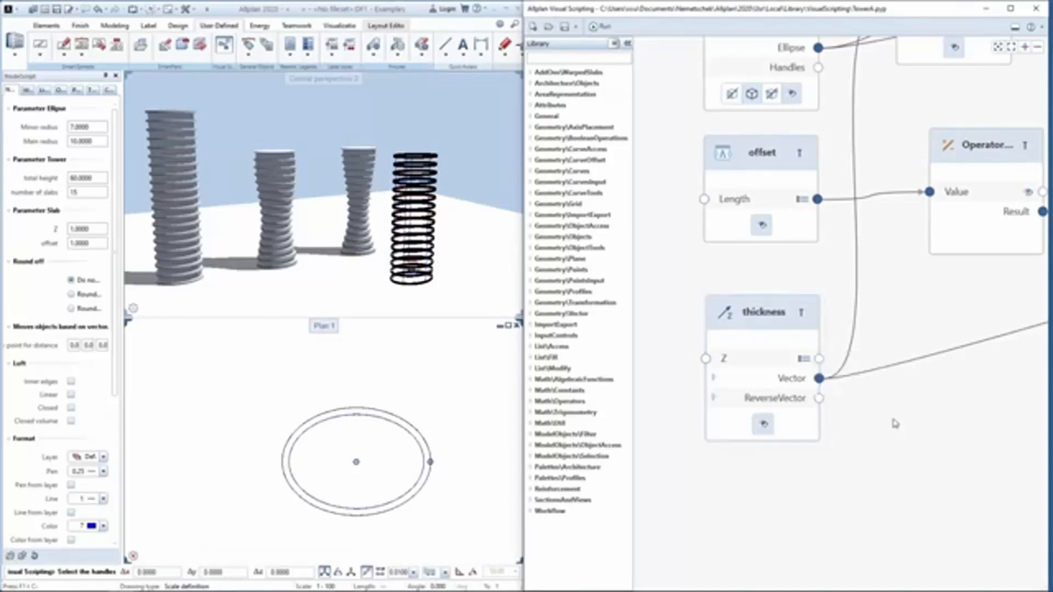
Step: Hide the subtraction operator node and the division operator node from the palette
scroll(843, 387, down, 2)
middle_drag(897, 172, 682, 409)
scroll(727, 298, up, 2)
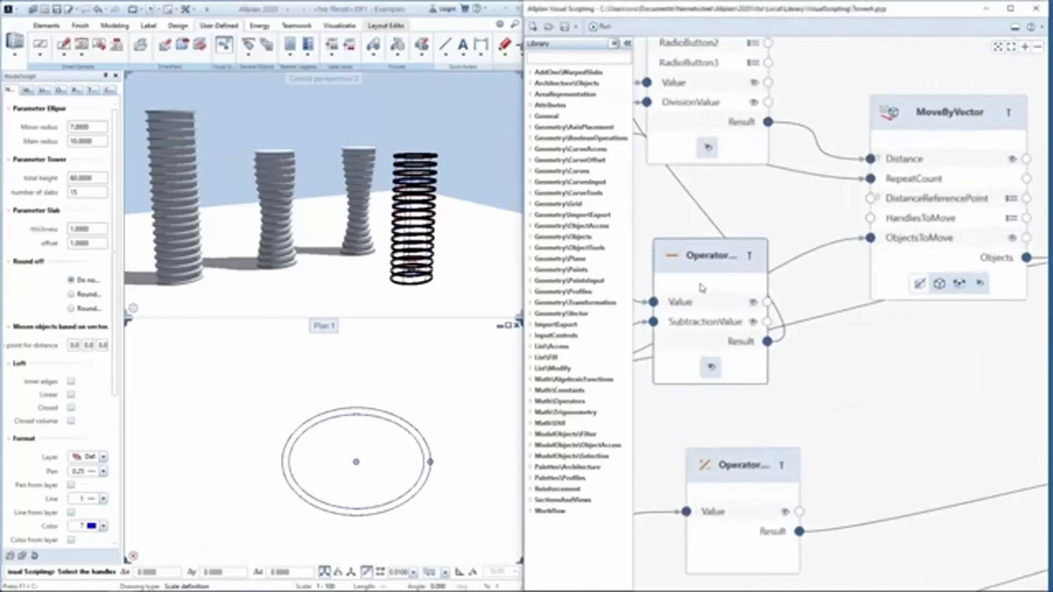
middle_drag(720, 295, 765, 350)
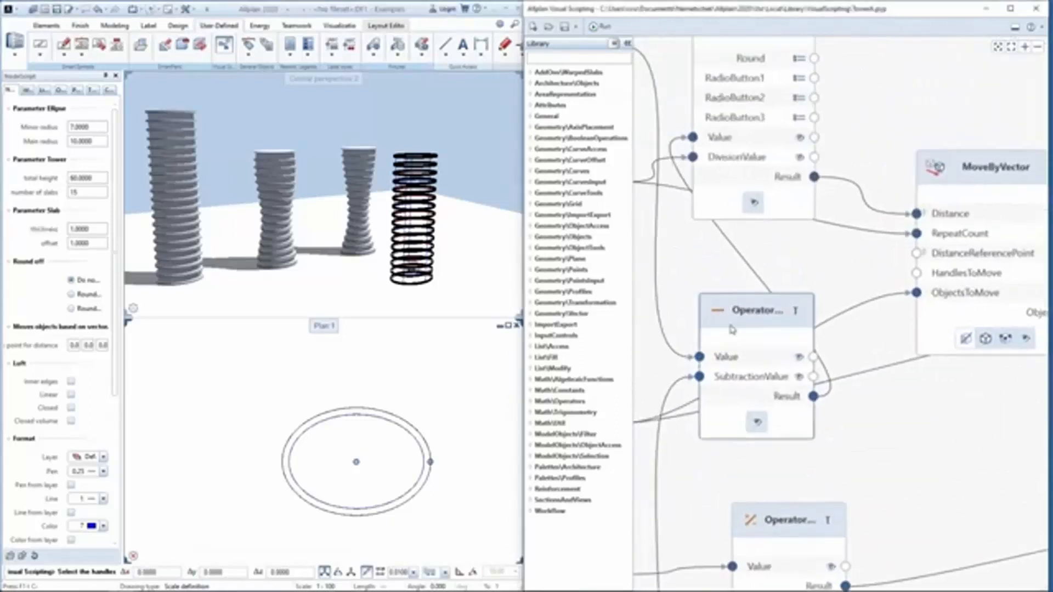
click(758, 429)
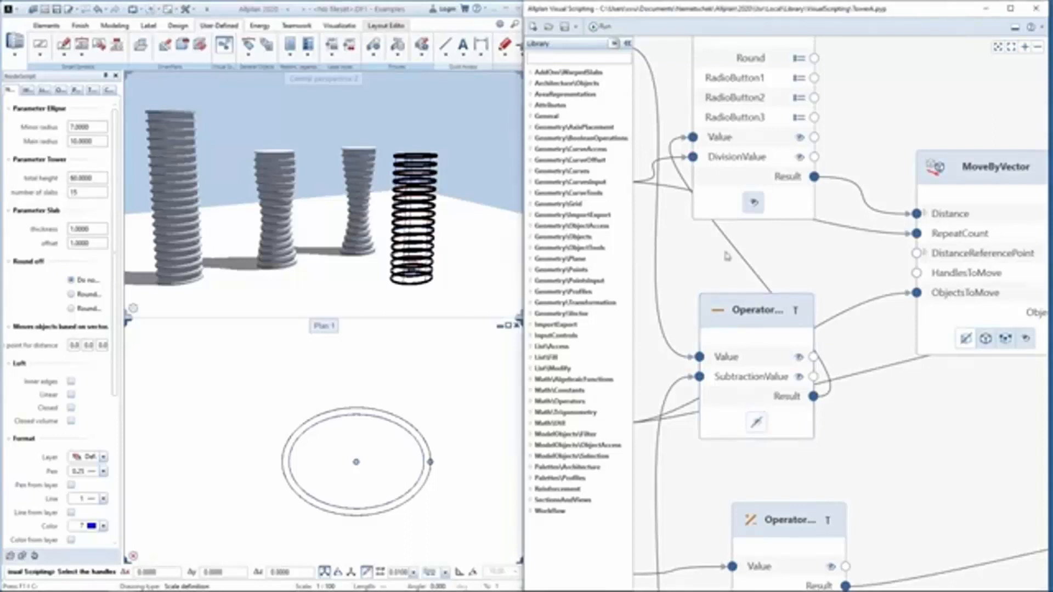
scroll(735, 384, up, 3)
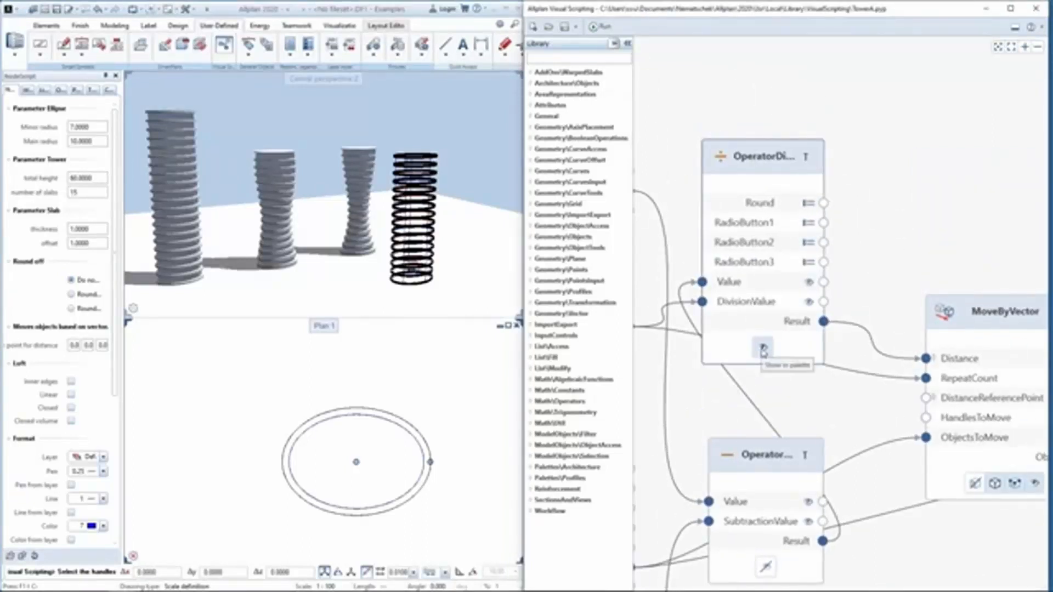
click(764, 352)
Step: Hide the MoveByVector and Loft nodes from the palette and turn off the MoveByVector node's handle creation
middle_drag(1039, 535, 683, 373)
click(831, 351)
scroll(865, 409, down, 2)
click(738, 361)
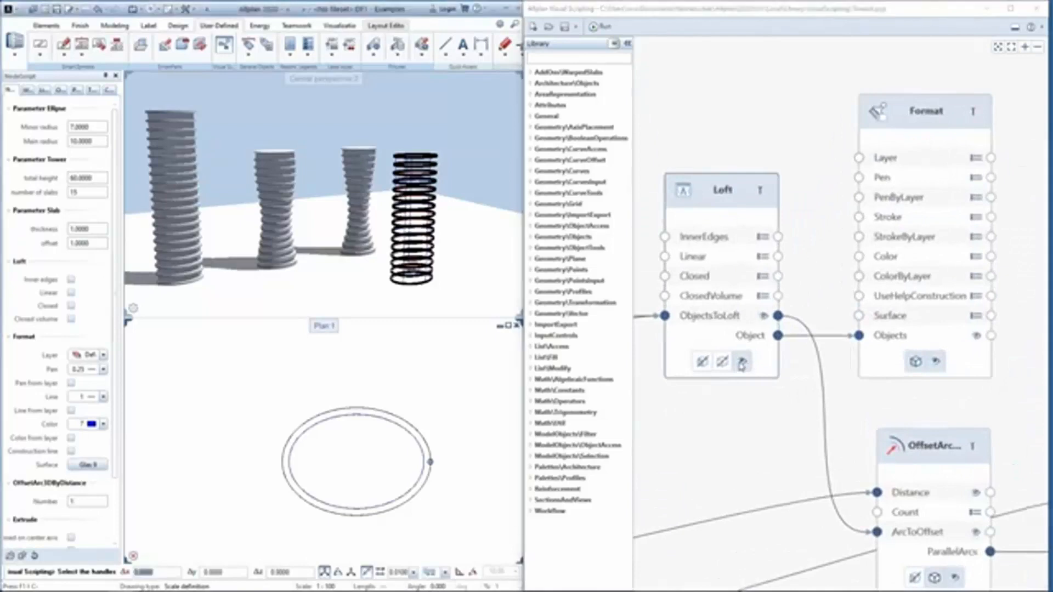
Step: Hide the Format, OffsetArc3DByDistance and extrude nodes from the palette and turn off the extrude node's handle creation
scroll(905, 339, down, 1)
middle_drag(905, 338, 822, 301)
scroll(859, 320, up, 1)
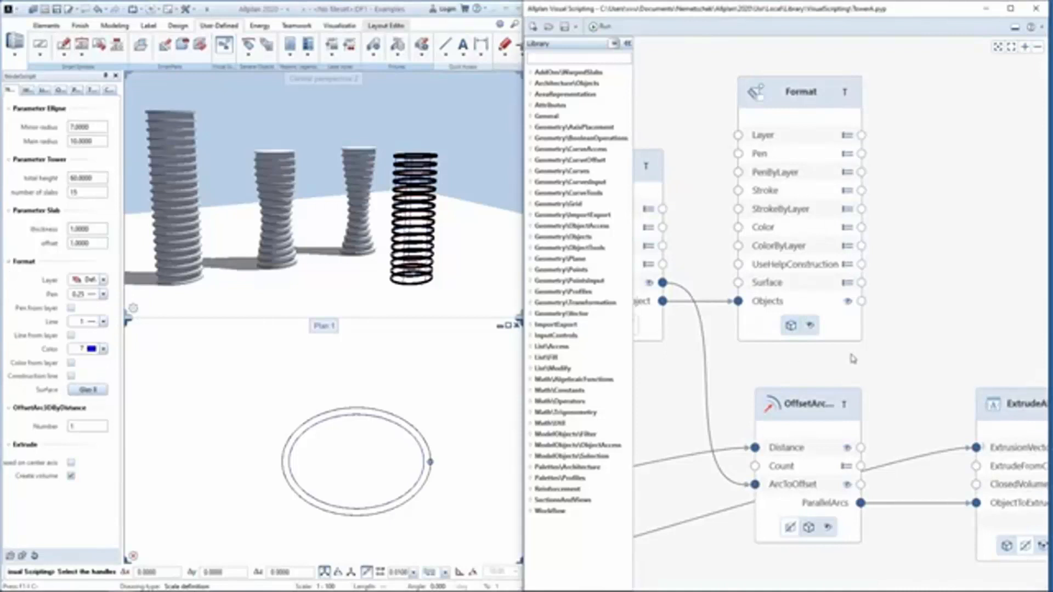
click(811, 328)
middle_drag(900, 426, 890, 245)
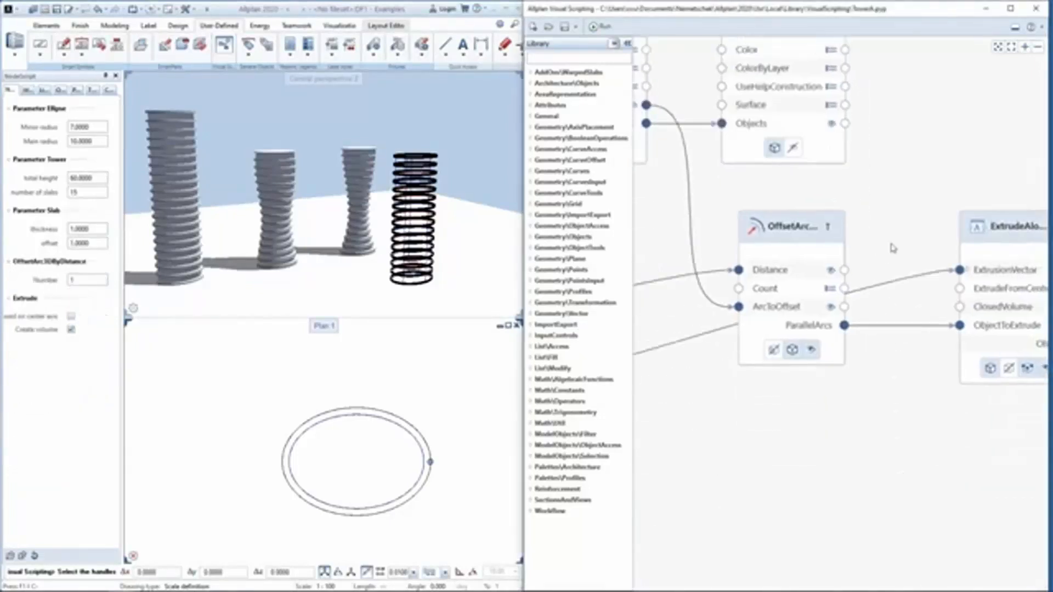
click(814, 353)
middle_drag(954, 387, 771, 389)
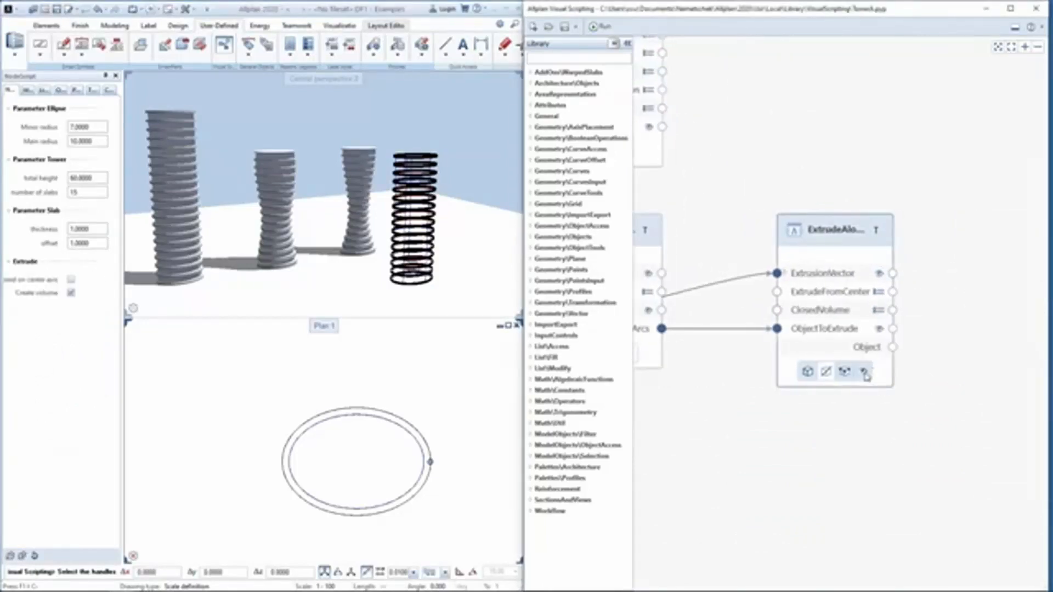
click(865, 375)
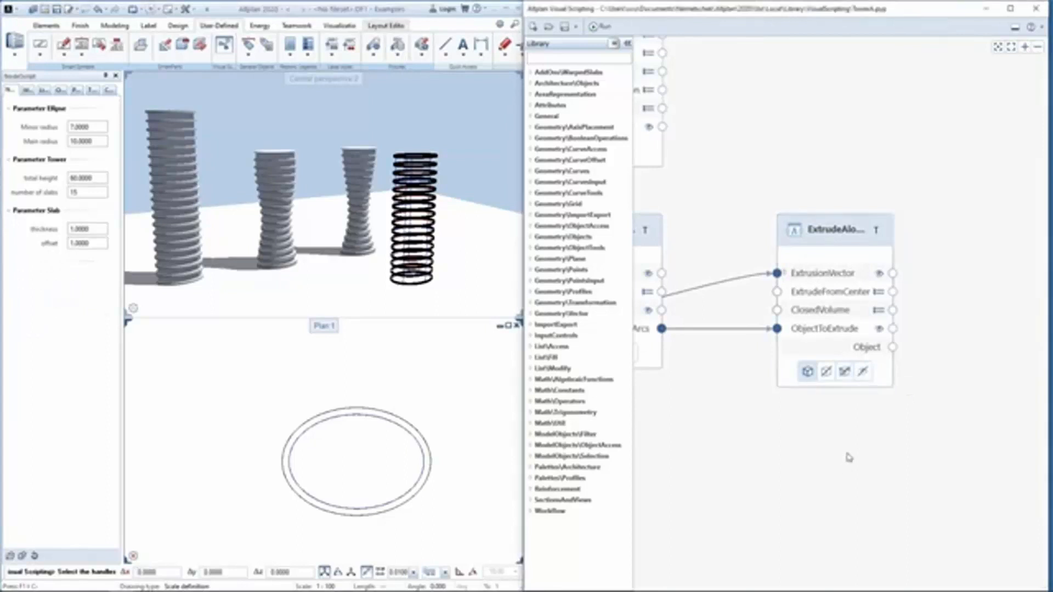
Step: Close the TowerA script editor, saving the changes to both the script and the object
scroll(861, 378, down, 4)
middle_drag(751, 288, 836, 298)
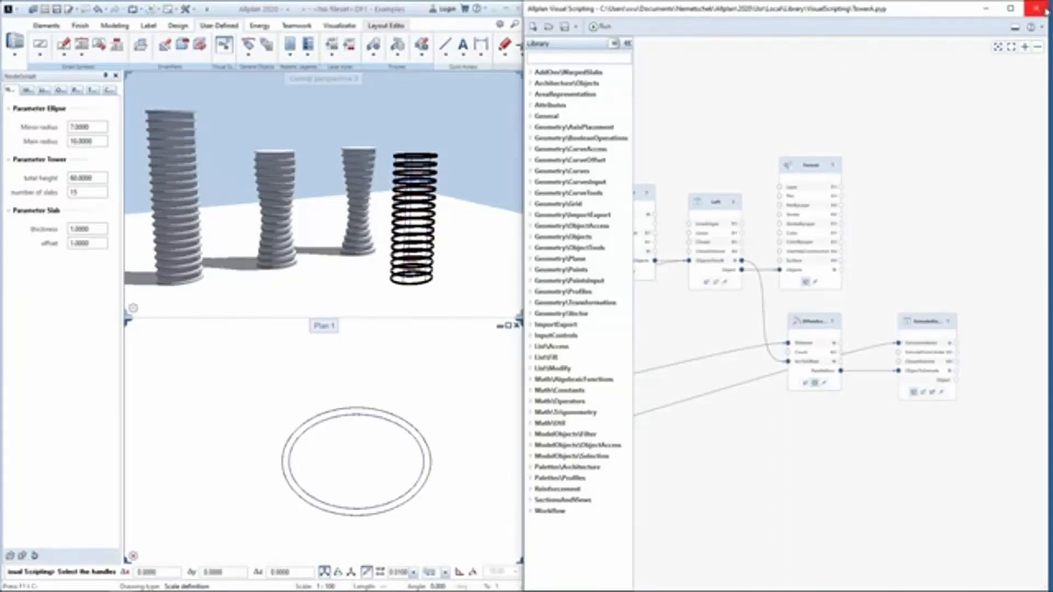
click(1035, 8)
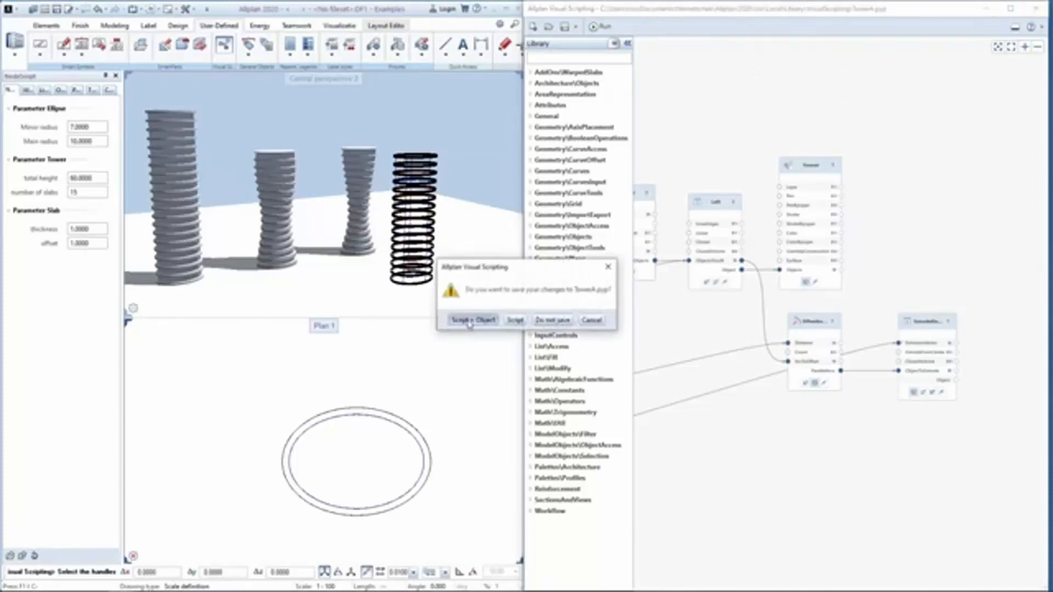
click(470, 321)
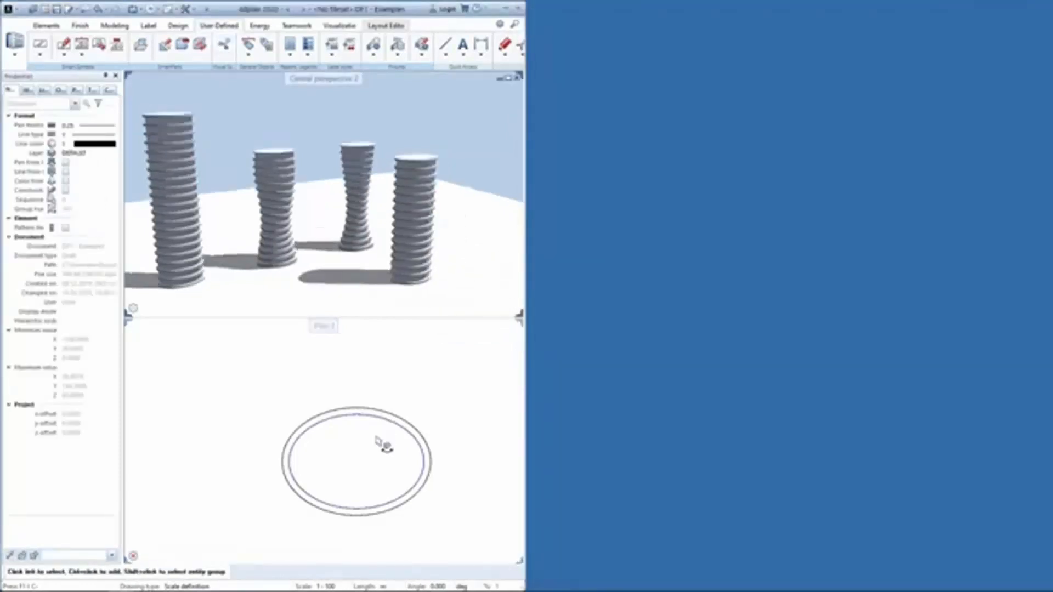
Step: Open the placed tower's parameters from the plan view and set its total height to 70
click(369, 439)
double_click(369, 433)
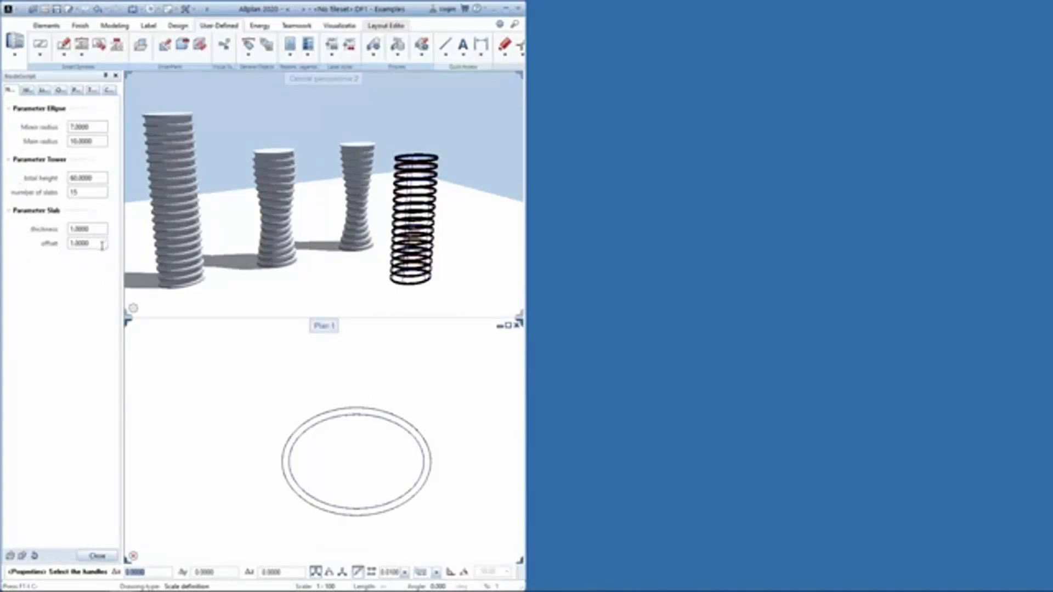
shift+middle_drag(452, 224, 425, 251)
scroll(459, 260, up, 2)
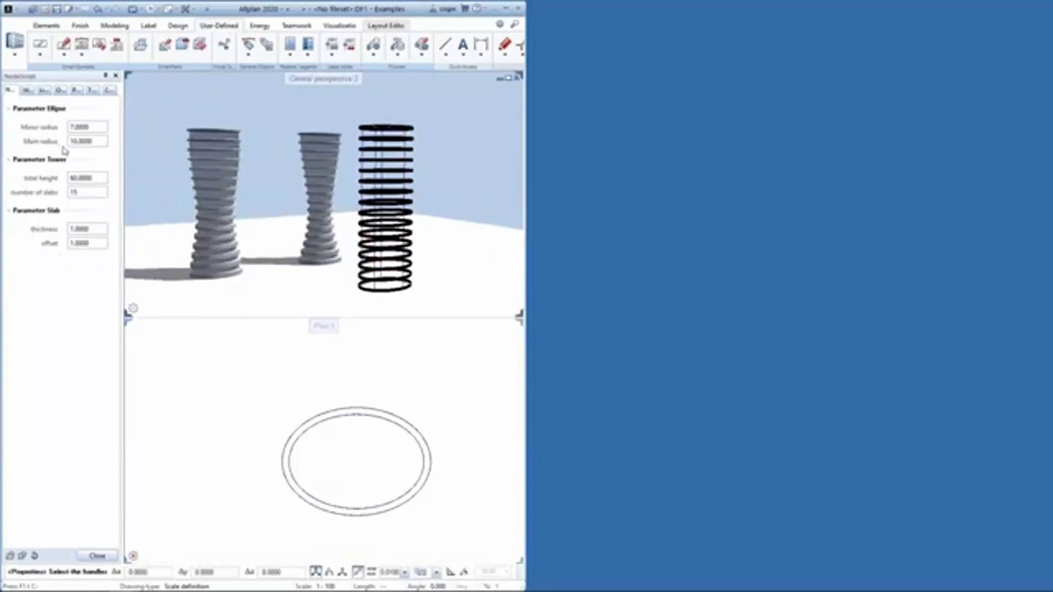
double_click(98, 181)
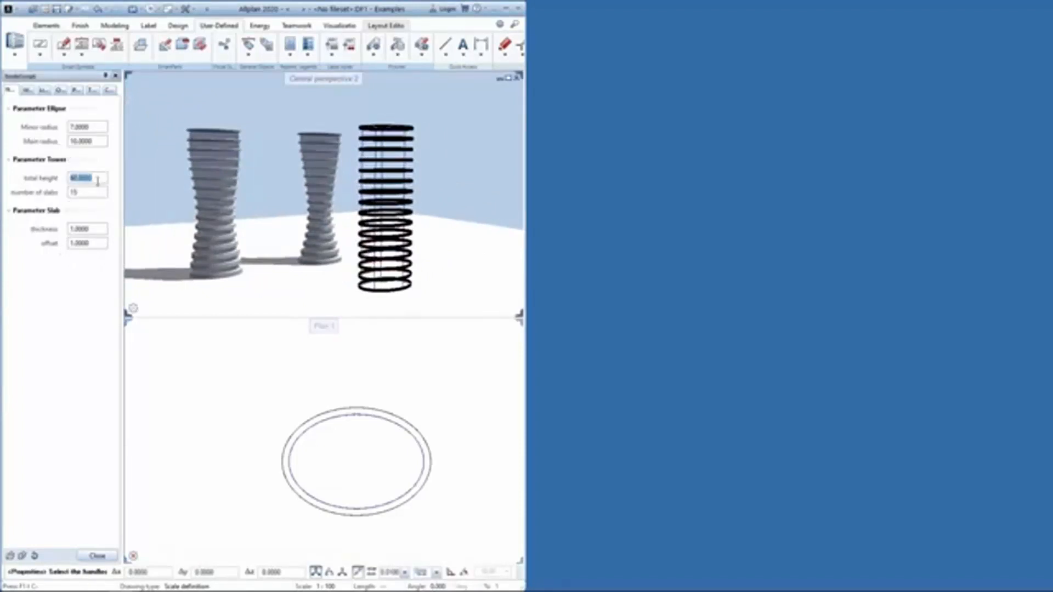
text(65)
key(Tab)
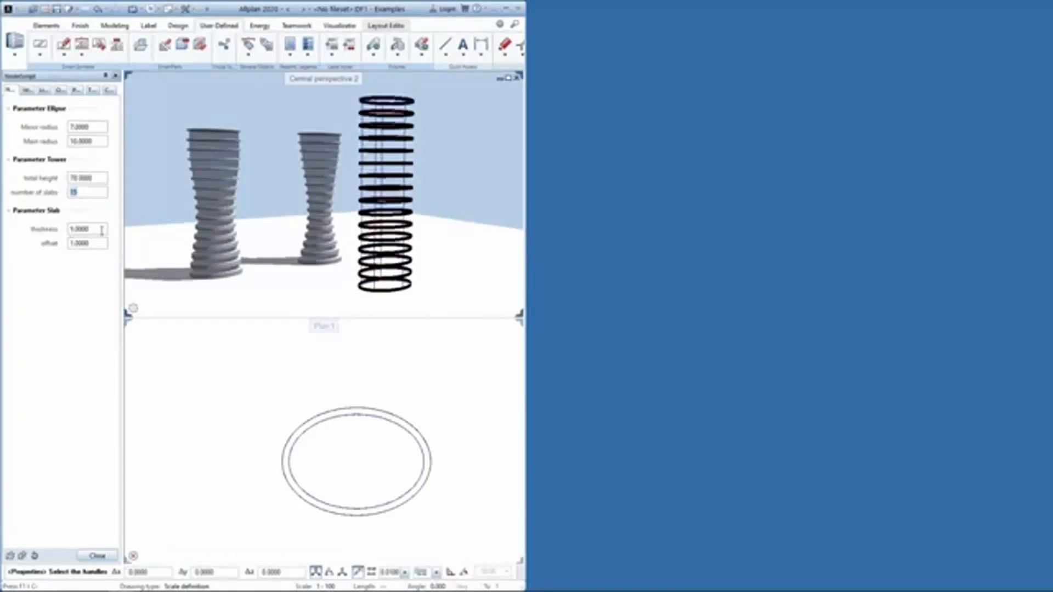
Step: Set the tower's number of slabs to 18 and finish editing its parameters
text(18)
key(Return)
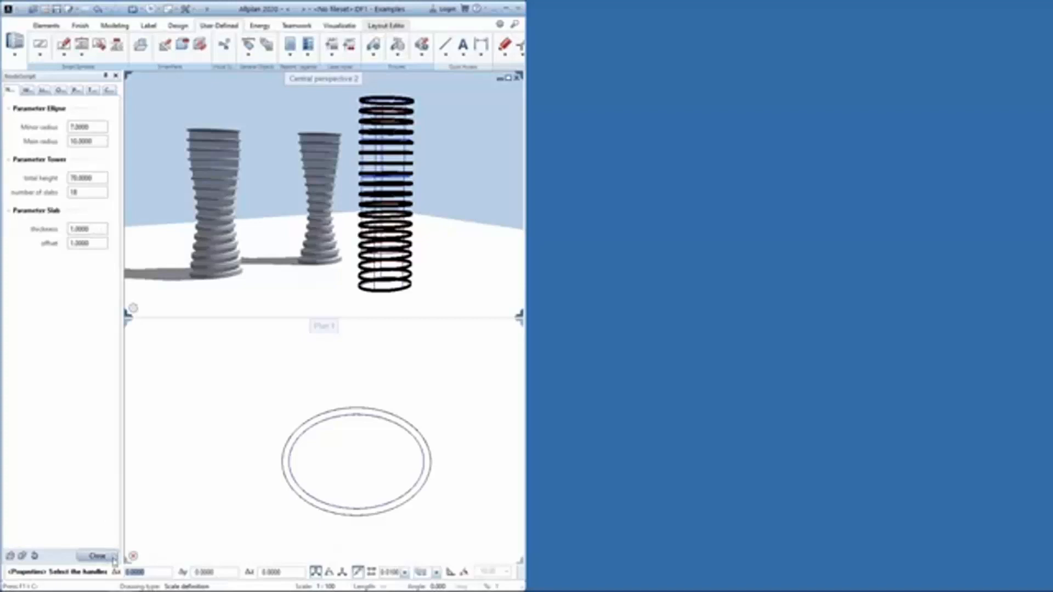
click(97, 556)
Step: Reopen the tower's parameters from the plan view and try a total height of 40
drag(423, 294, 579, 277)
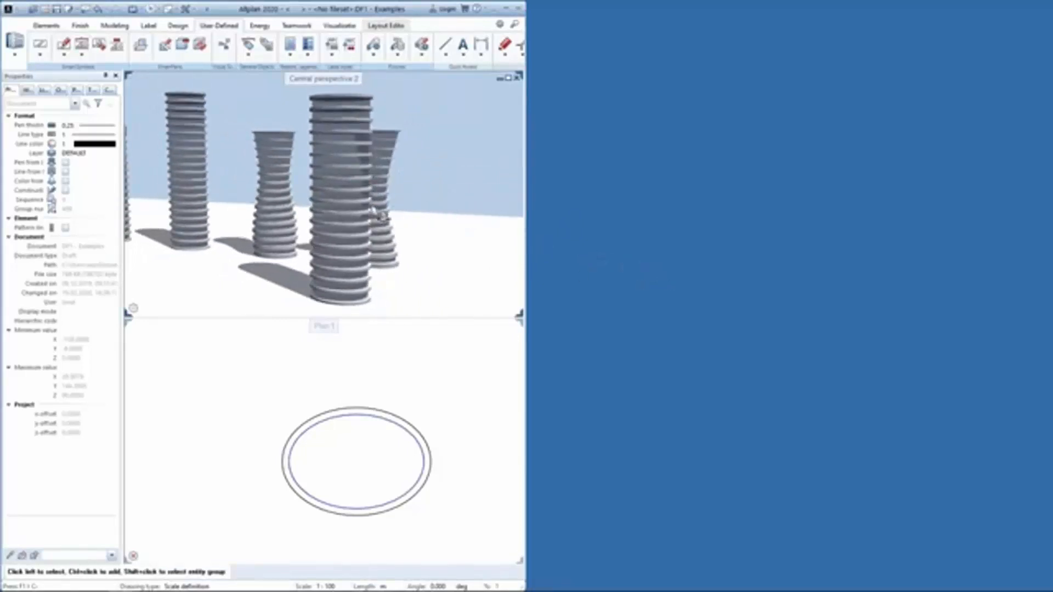
drag(351, 214, 299, 214)
scroll(283, 196, up, 3)
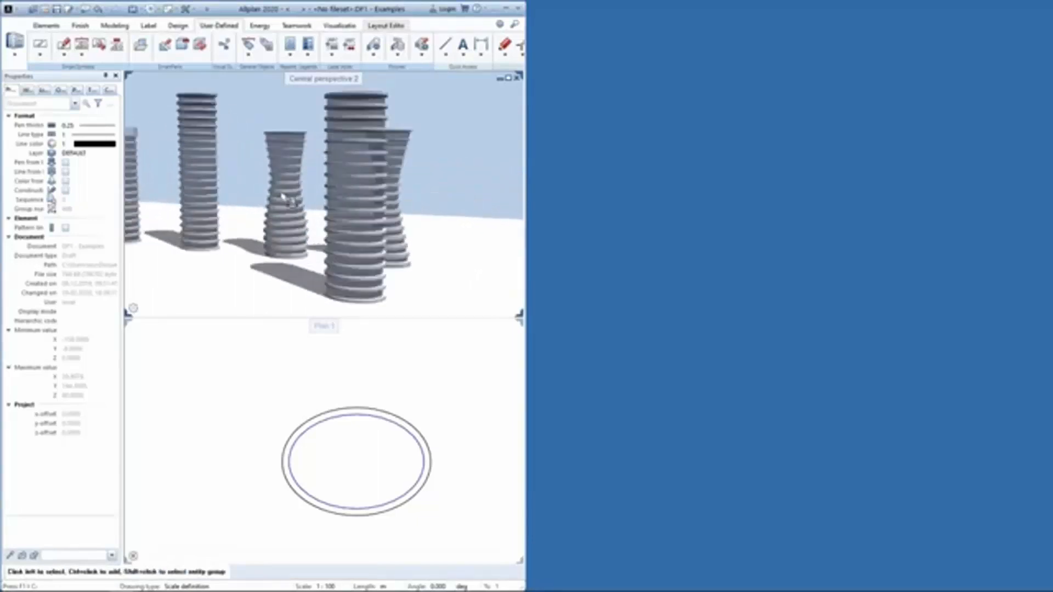
middle_drag(407, 227, 382, 225)
click(362, 459)
key(Delete)
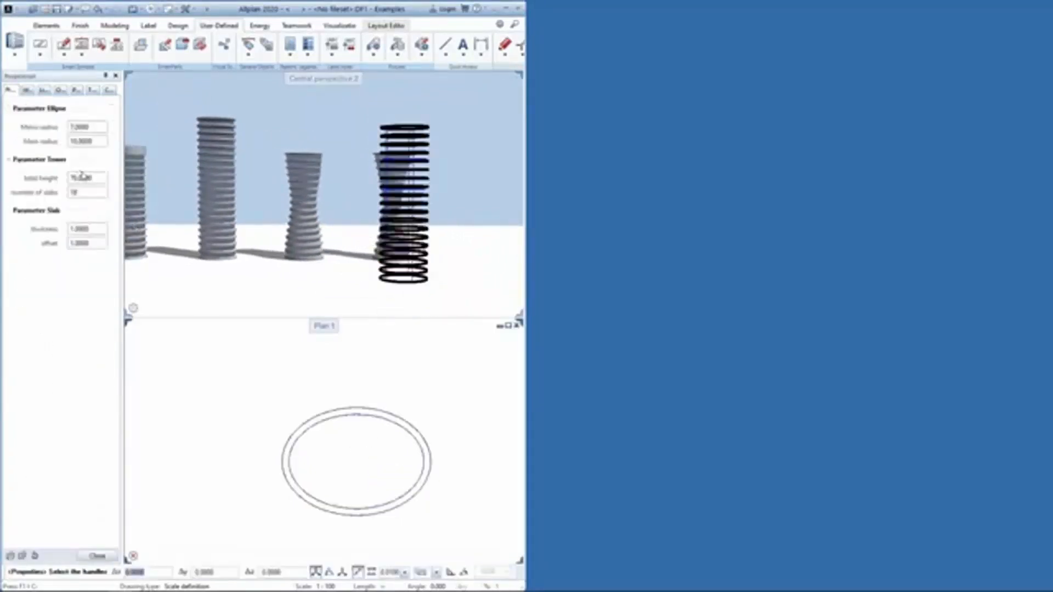
click(80, 177)
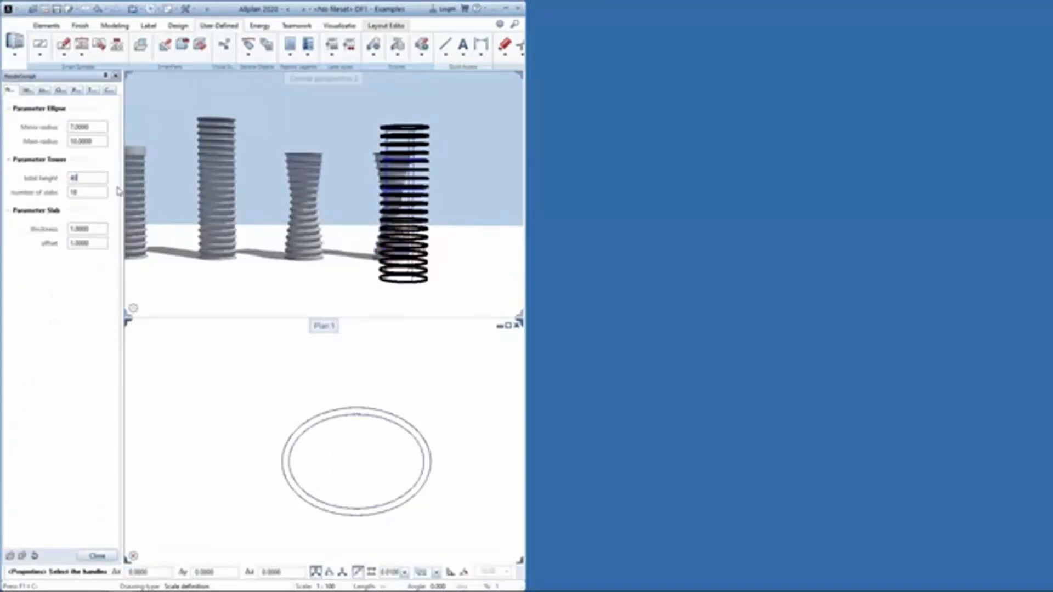
key(Return)
Step: Set the tower's total height back to 70 and finish editing its parameters
click(81, 177)
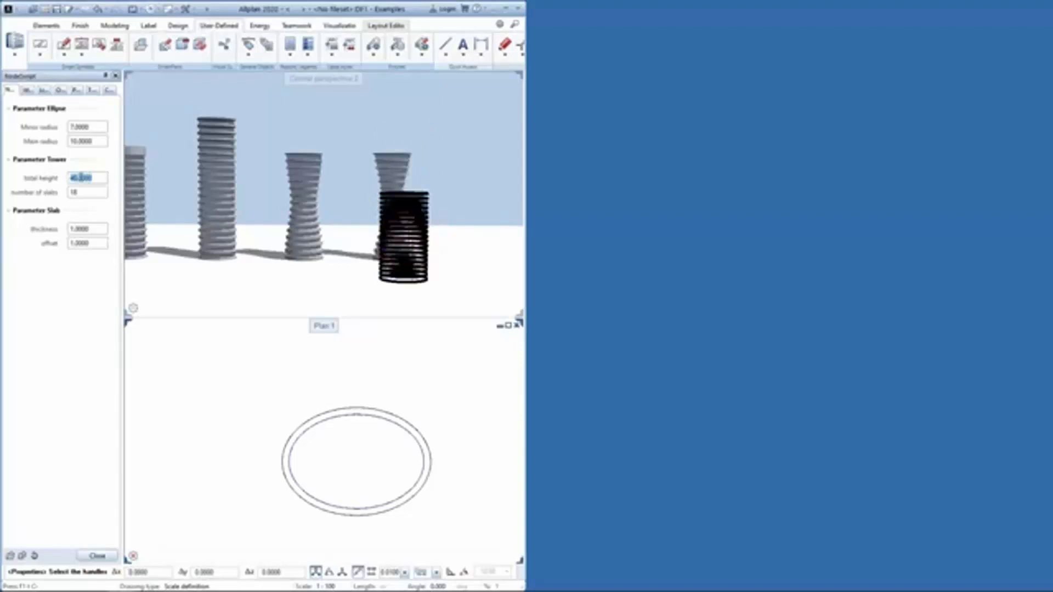
key(Return)
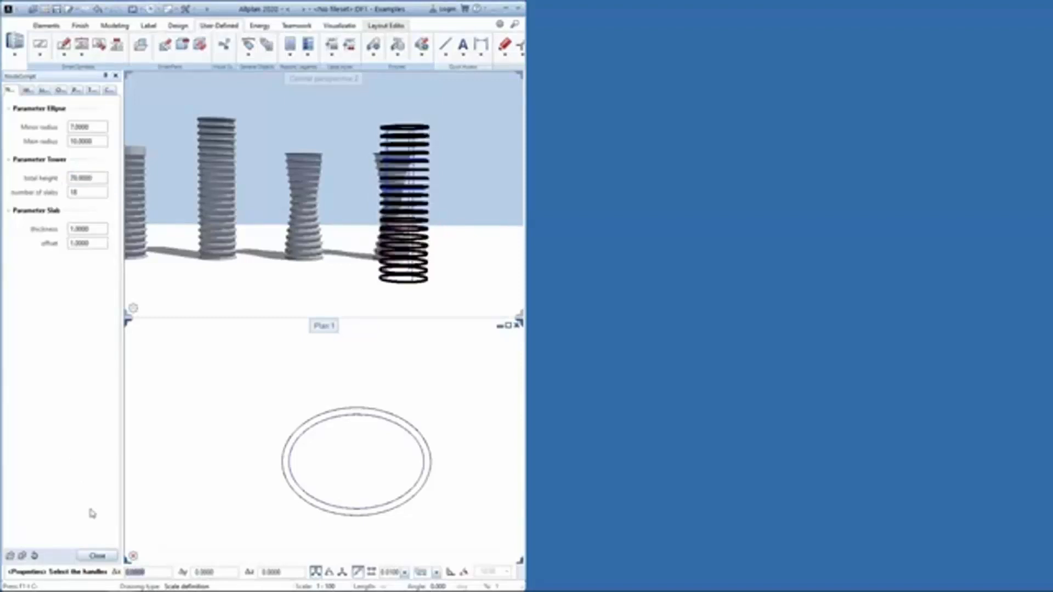
click(97, 555)
Step: Examine the group of towers in the perspective view from several sides and from above
scroll(354, 211, up, 2)
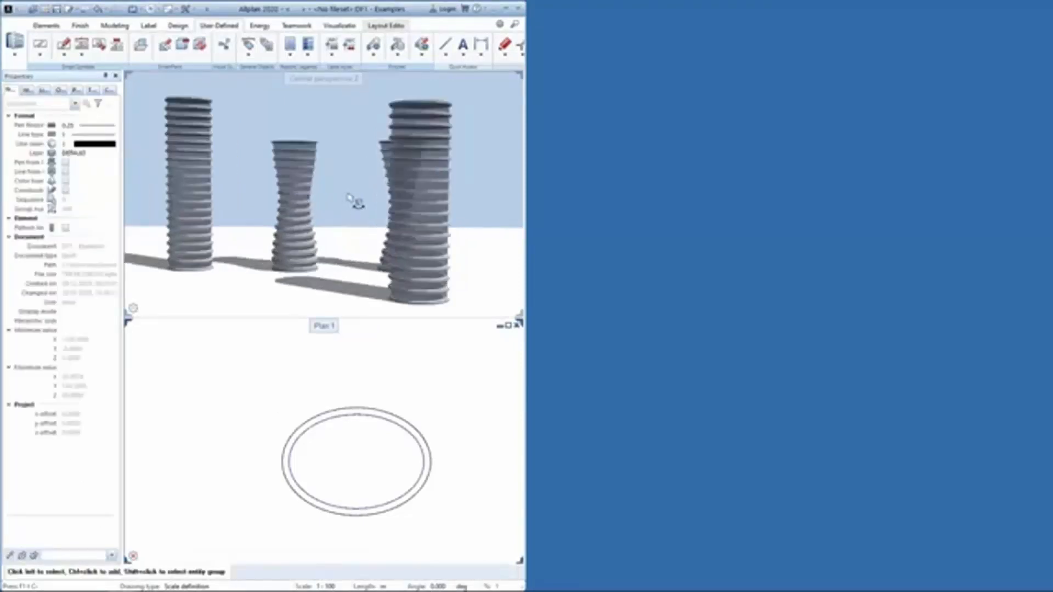
middle_drag(349, 198, 367, 213)
drag(438, 221, 381, 221)
middle_drag(356, 221, 378, 197)
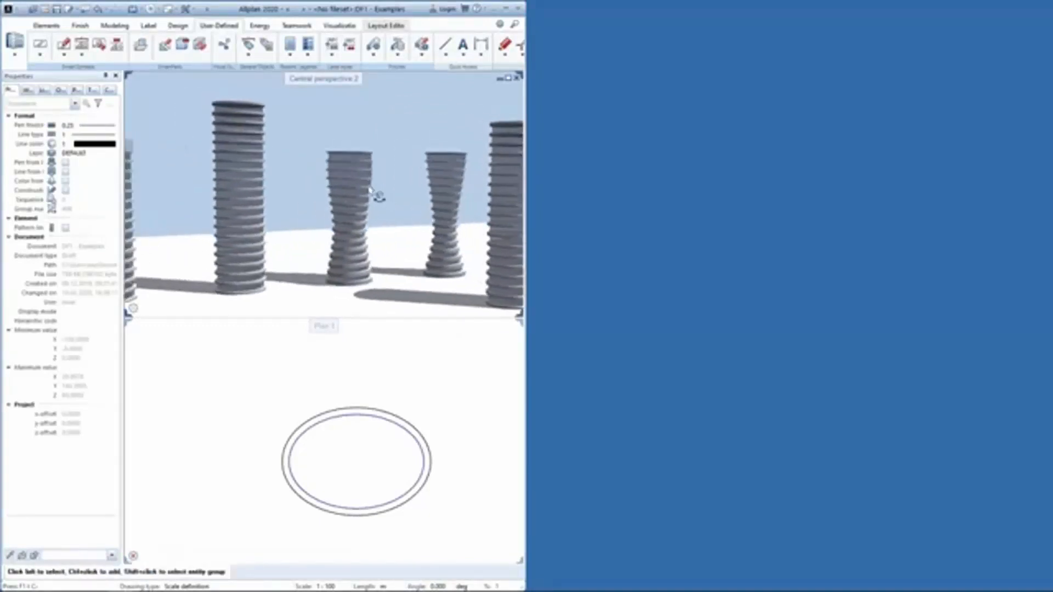
scroll(349, 218, up, 4)
scroll(349, 217, down, 1)
drag(305, 188, 386, 185)
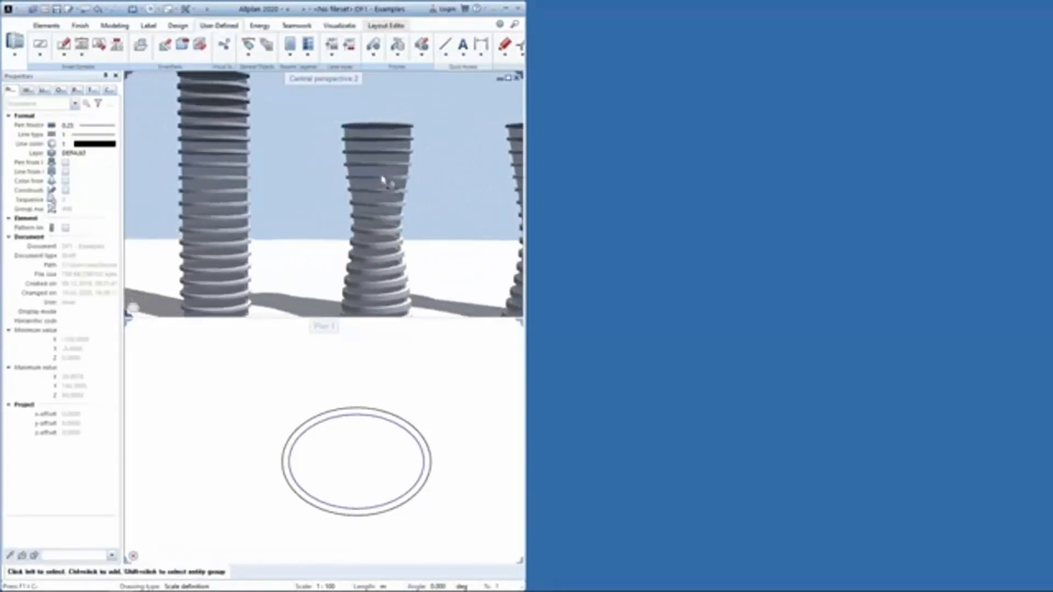
scroll(386, 186, down, 1)
drag(364, 223, 463, 224)
middle_drag(425, 211, 419, 209)
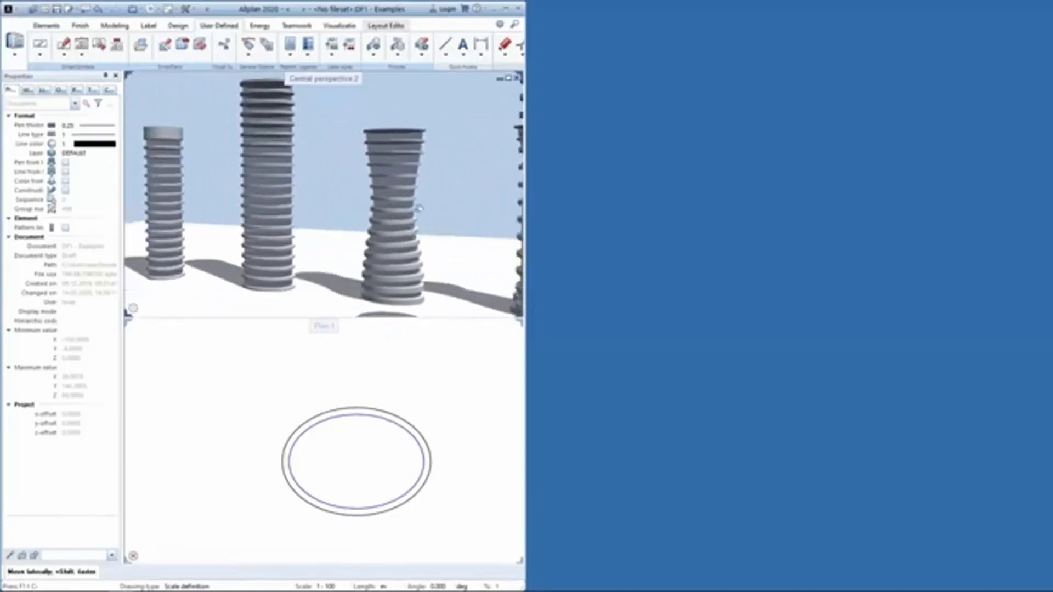
drag(419, 188, 381, 190)
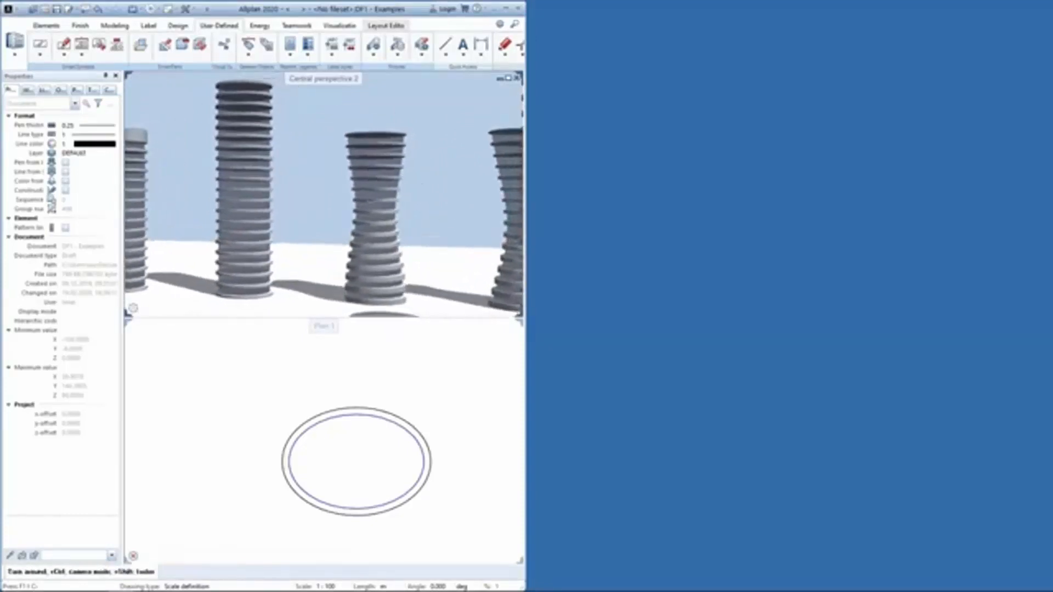
drag(400, 255, 391, 105)
middle_drag(394, 174, 390, 218)
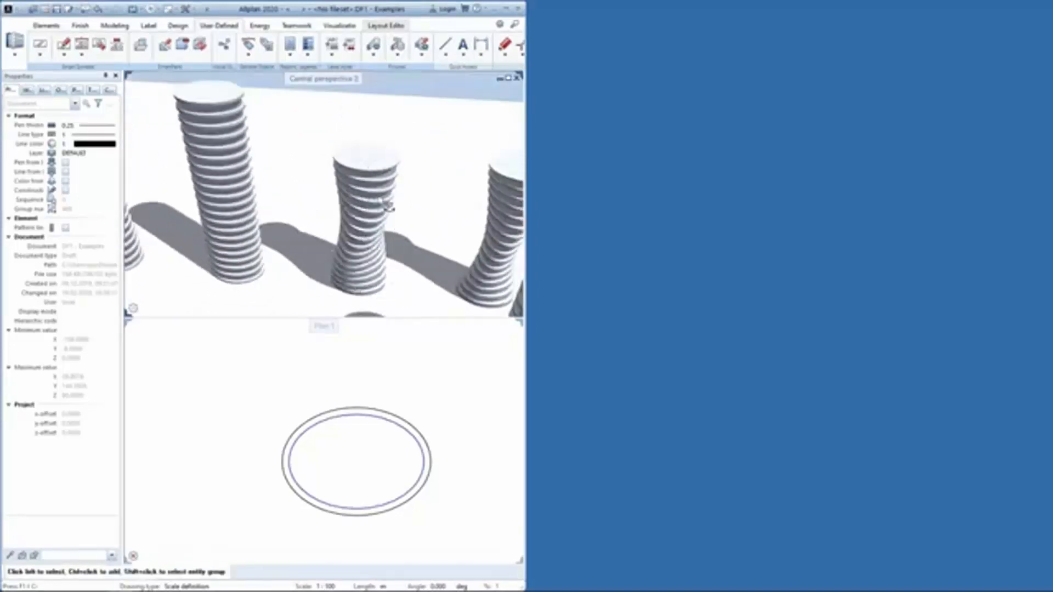
drag(393, 184, 404, 268)
middle_drag(404, 269, 406, 227)
drag(322, 176, 320, 254)
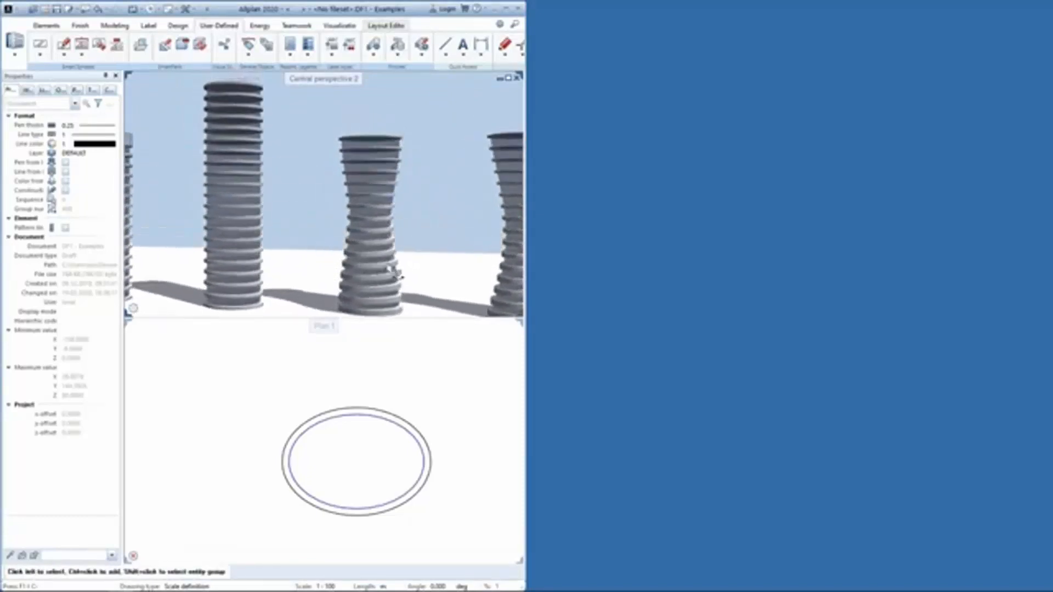
Step: Compare the straight towers with the waisted, twisted towers in the perspective view
drag(405, 256, 339, 212)
scroll(339, 213, down, 2)
drag(414, 205, 299, 226)
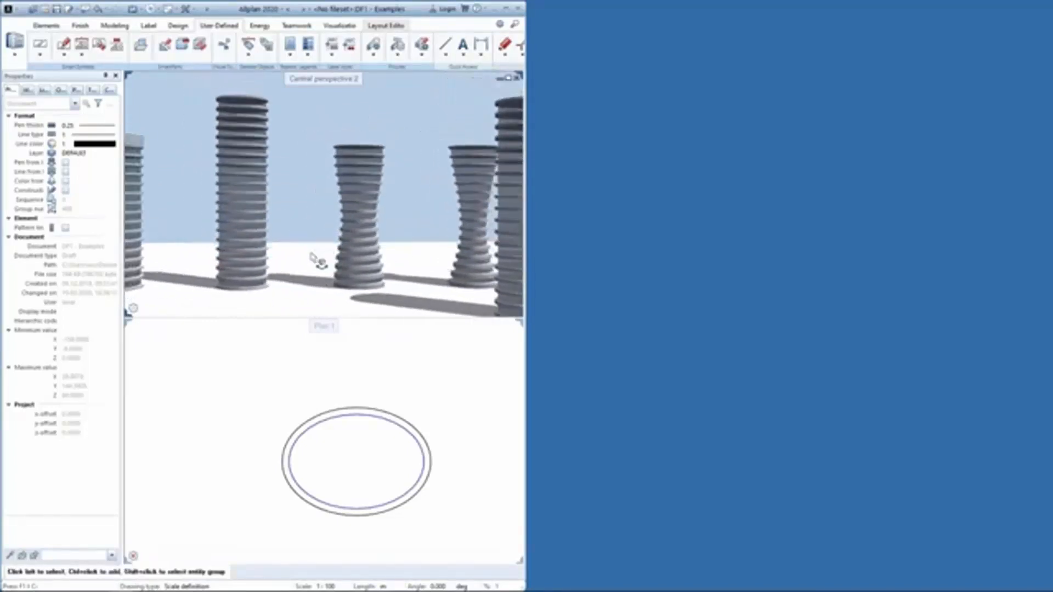
scroll(312, 254, up, 1)
middle_drag(308, 208, 334, 229)
scroll(322, 222, down, 1)
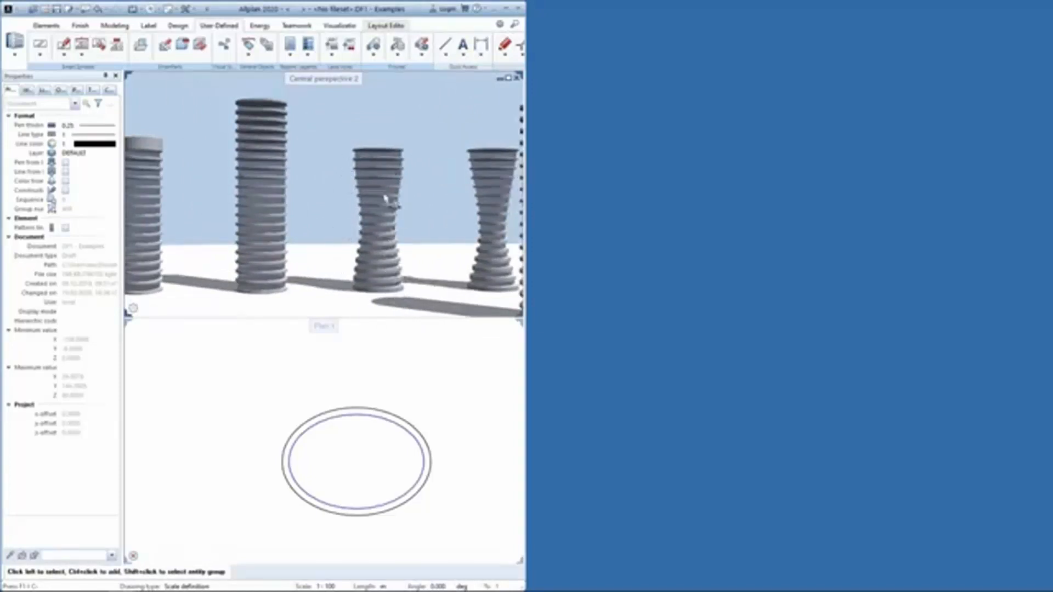
middle_drag(417, 230, 371, 285)
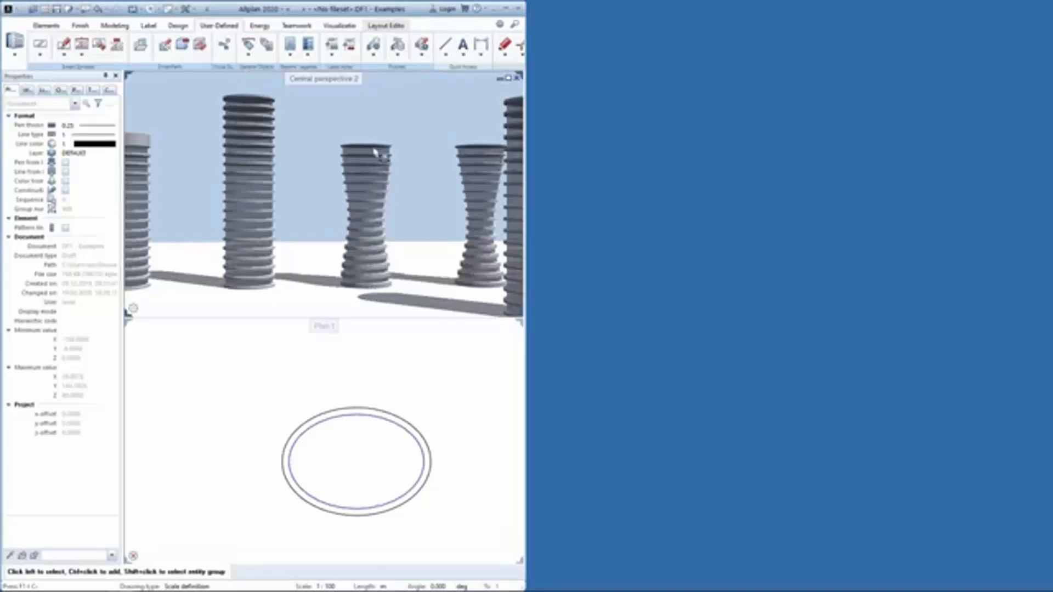
middle_drag(385, 166, 329, 177)
Step: Move the parametric elliptical tower in plan by 100 m in the negative X direction, along its horizontal track line
scroll(328, 177, down, 2)
scroll(328, 363, down, 1)
scroll(328, 366, down, 3)
middle_drag(329, 386, 357, 395)
scroll(357, 395, up, 1)
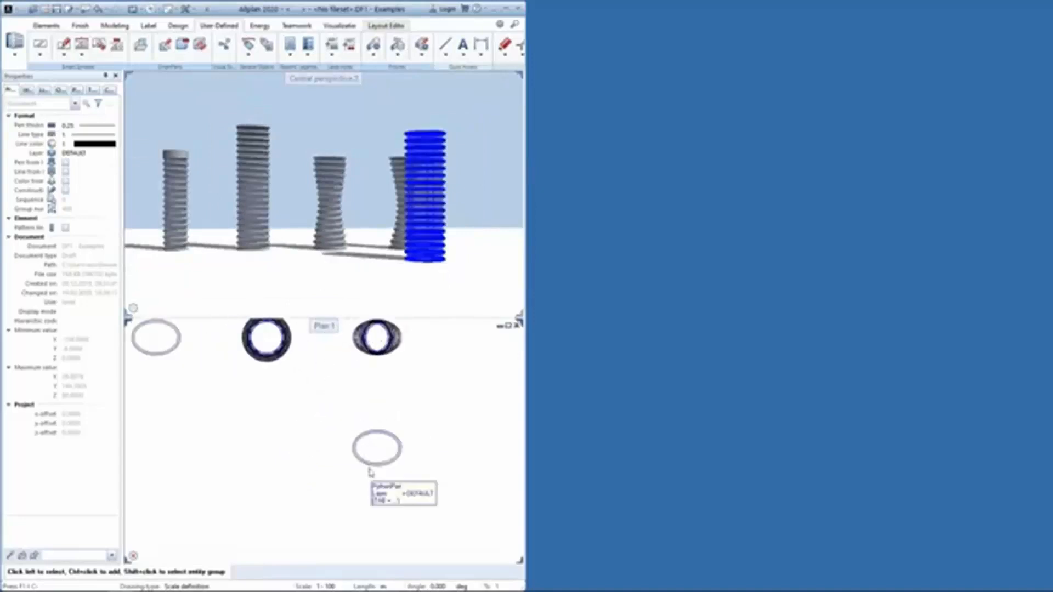
click(374, 464)
click(377, 449)
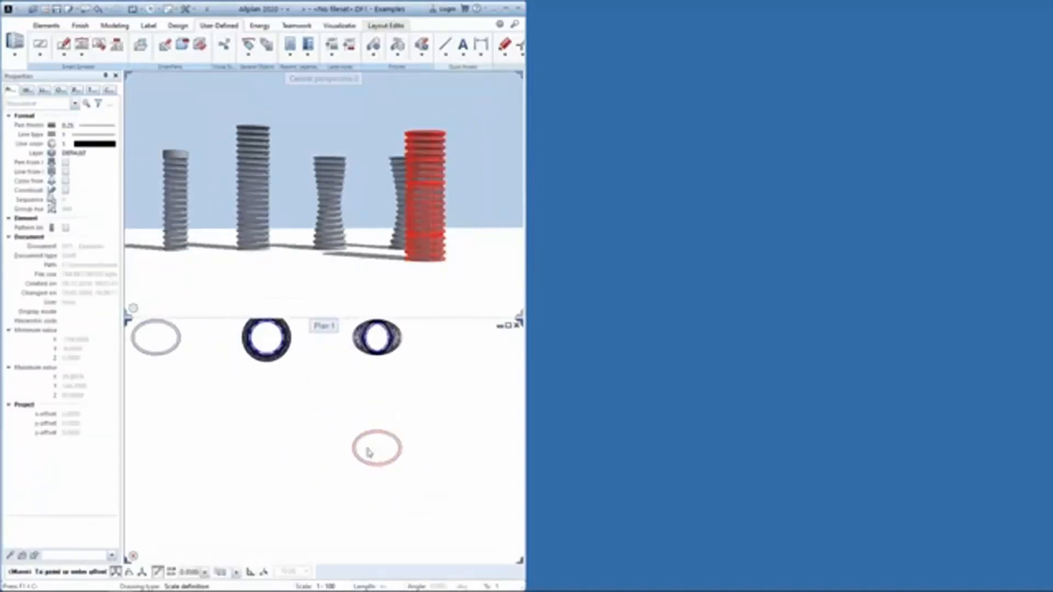
middle_drag(264, 447, 349, 458)
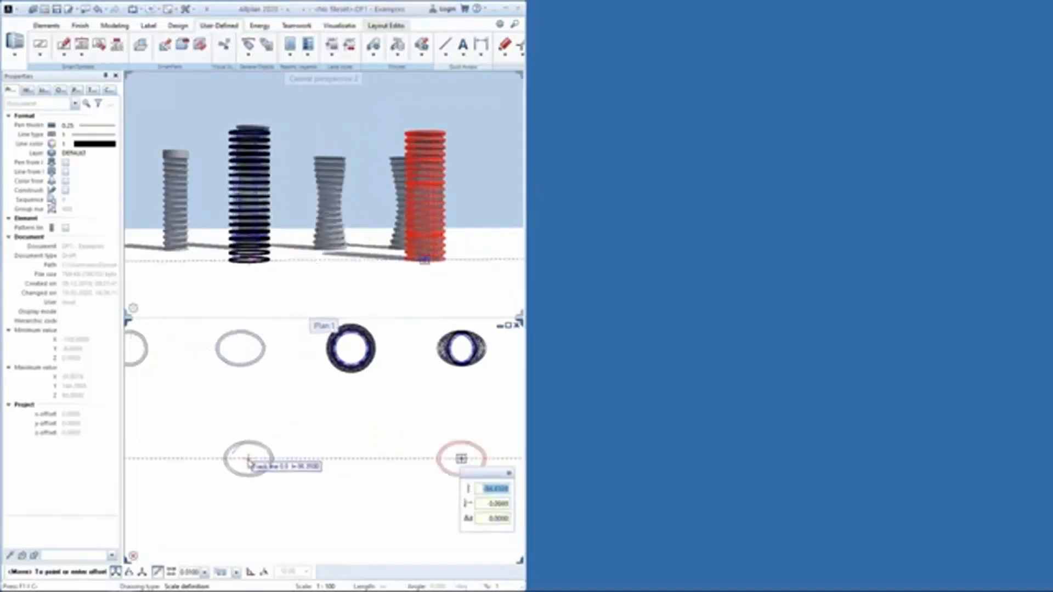
text(100)
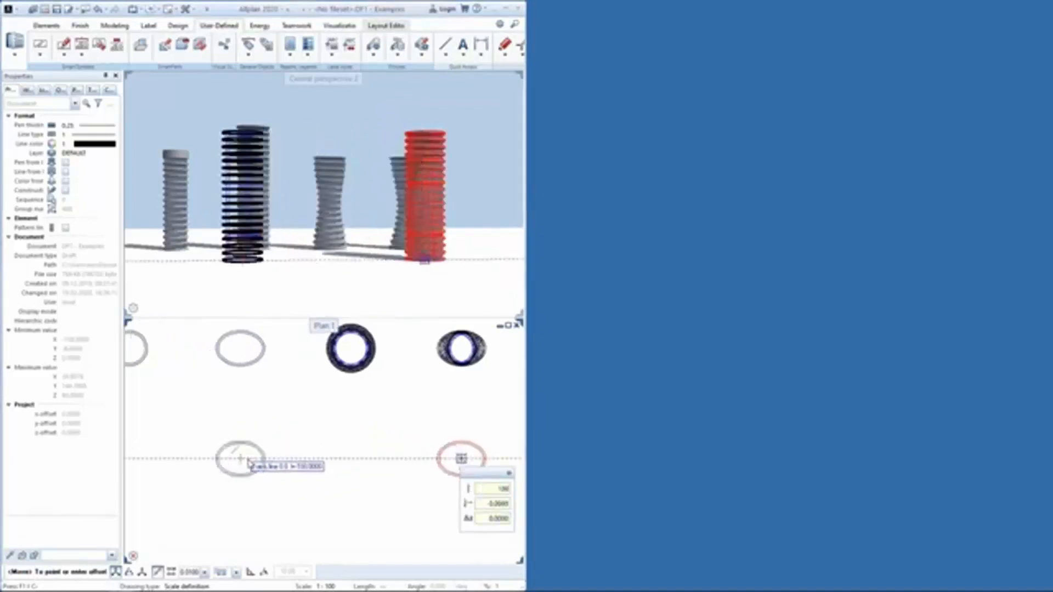
key(Return)
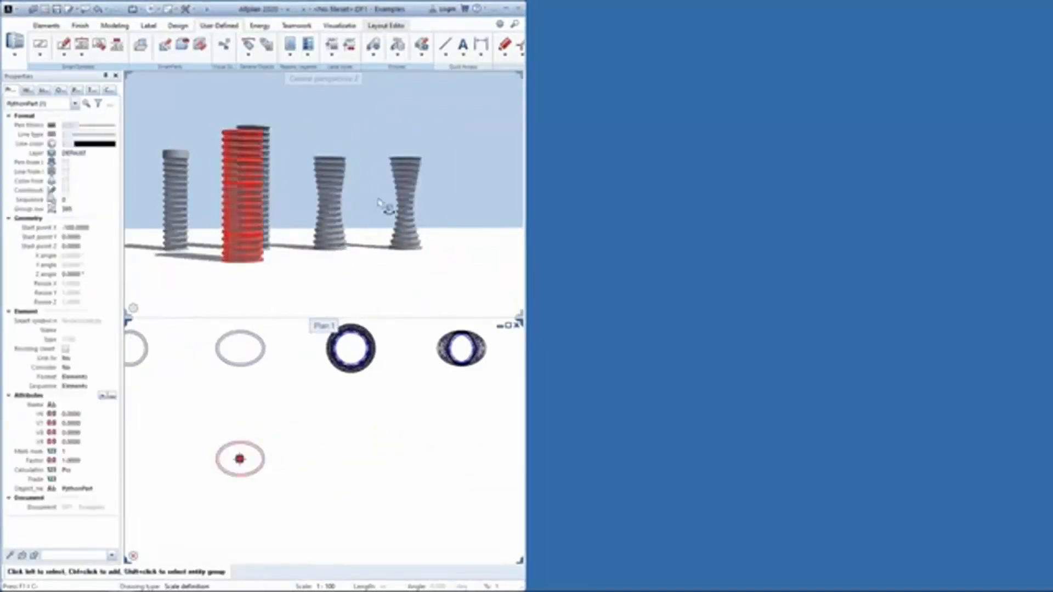
Step: Open the TowerA script in Visual Scripting and save a copy of it as TowerB
scroll(387, 207, up, 3)
middle_drag(393, 228, 381, 221)
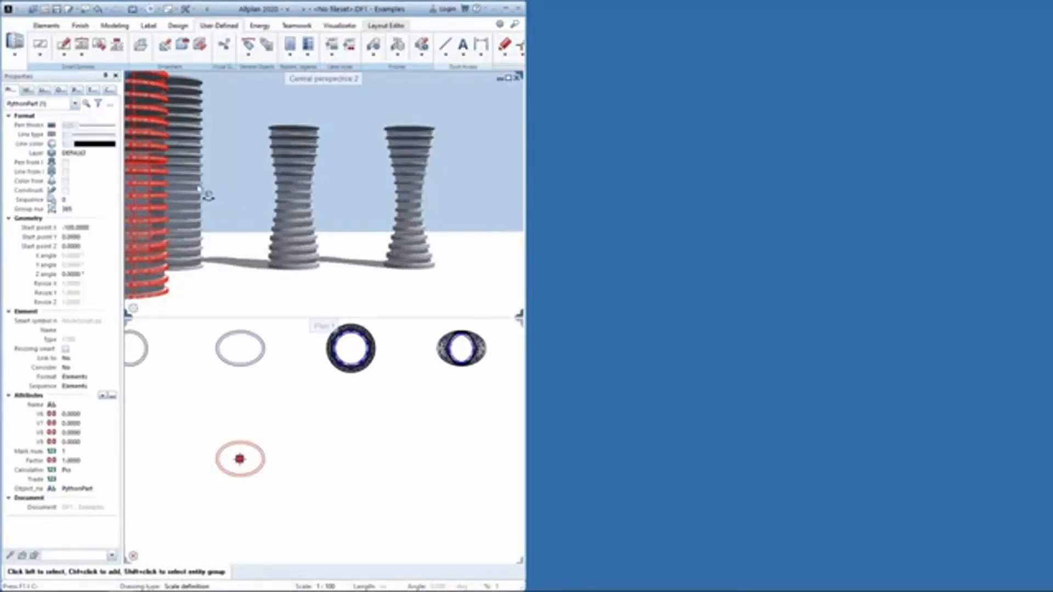
click(224, 44)
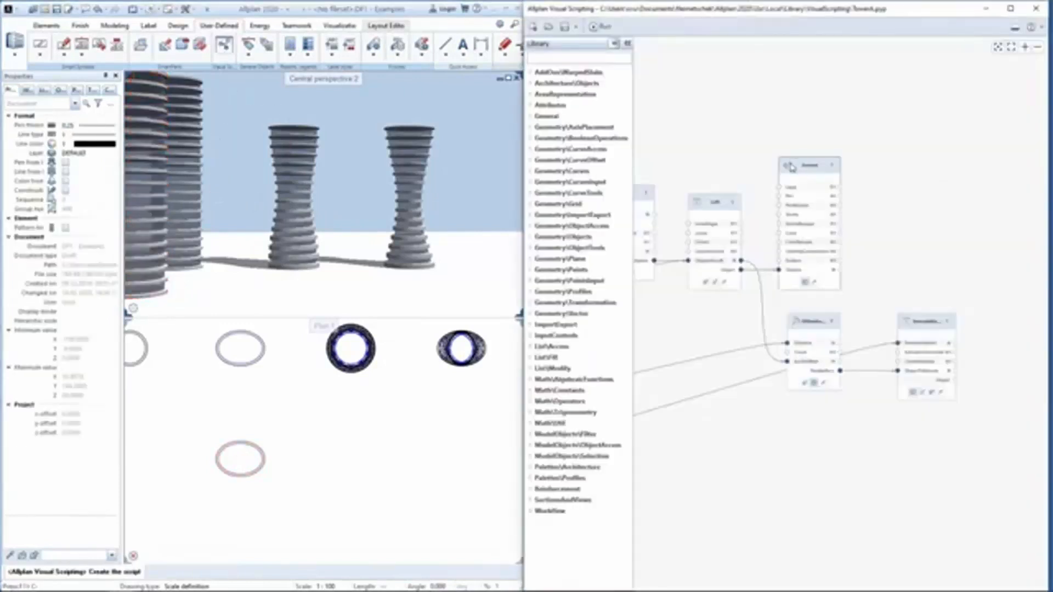
middle_drag(751, 319, 820, 341)
click(575, 27)
click(573, 47)
click(239, 386)
key(Return)
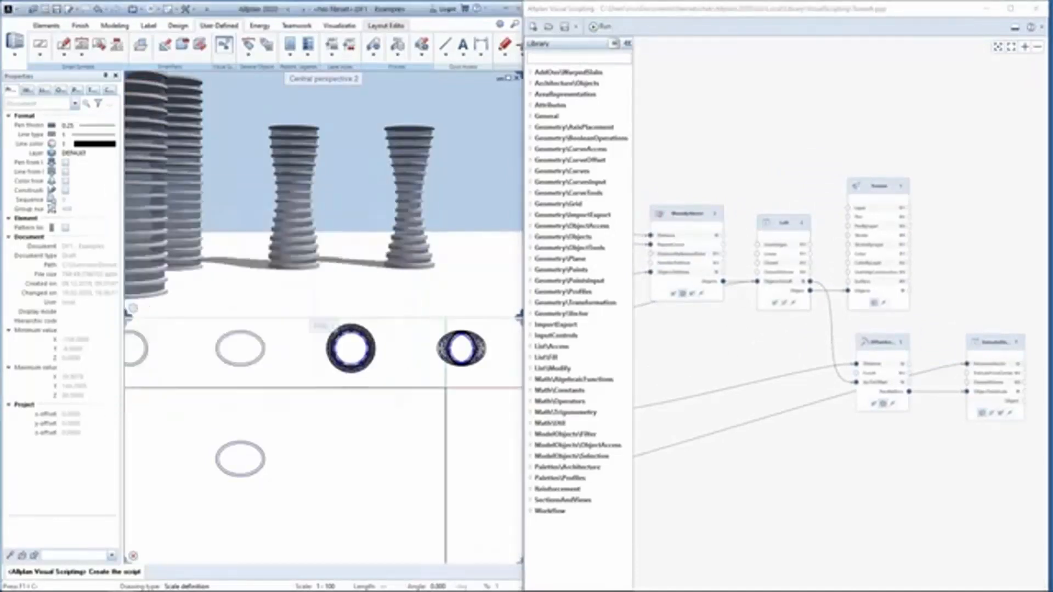
Step: Run the TowerB script and inspect its tower preview beside the twisted towers in the perspective view
middle_drag(781, 180, 804, 179)
click(599, 26)
middle_drag(444, 238, 409, 218)
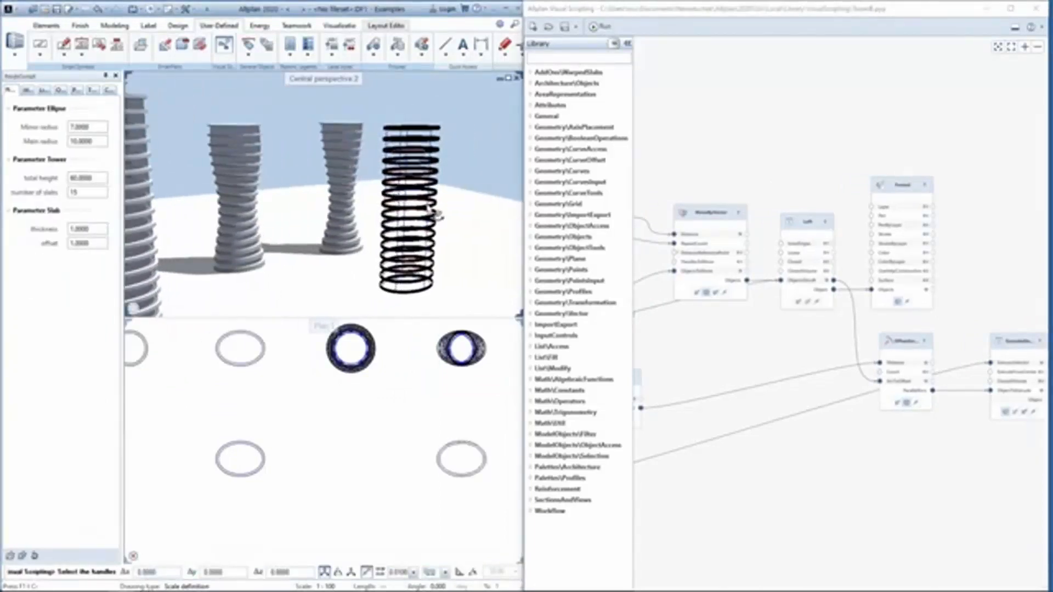
middle_drag(366, 237, 387, 232)
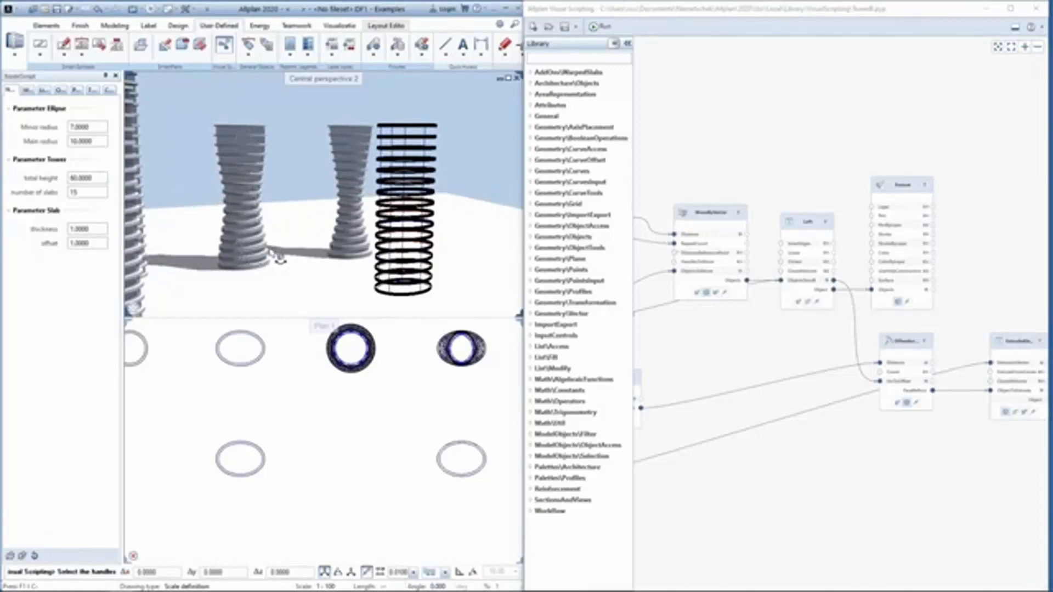
mouse_move(282, 196)
middle_down()
mouse_move(301, 205)
mouse_move(282, 204)
middle_up()
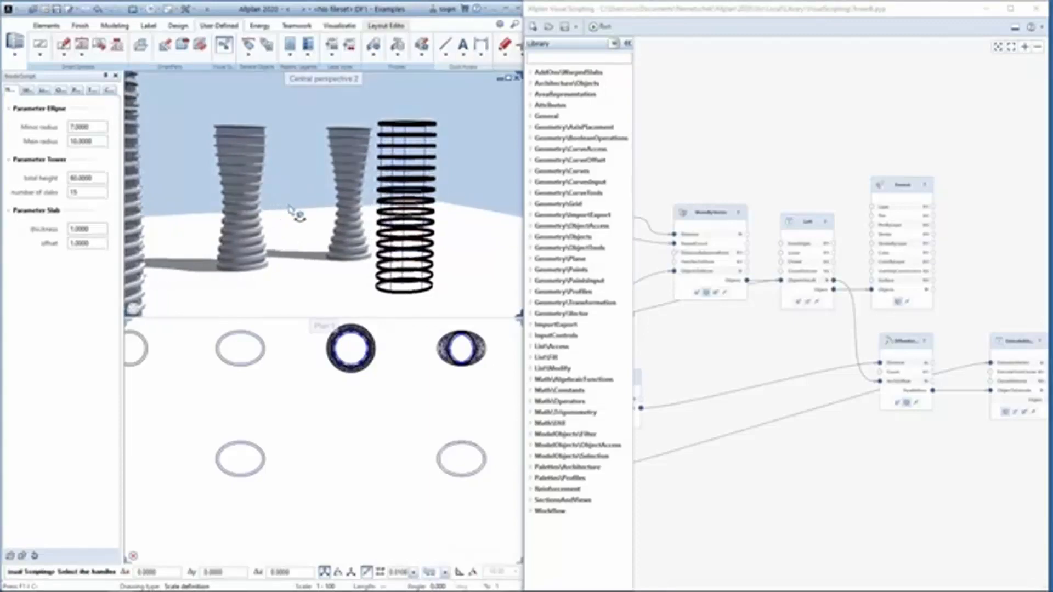
middle_drag(297, 211, 286, 209)
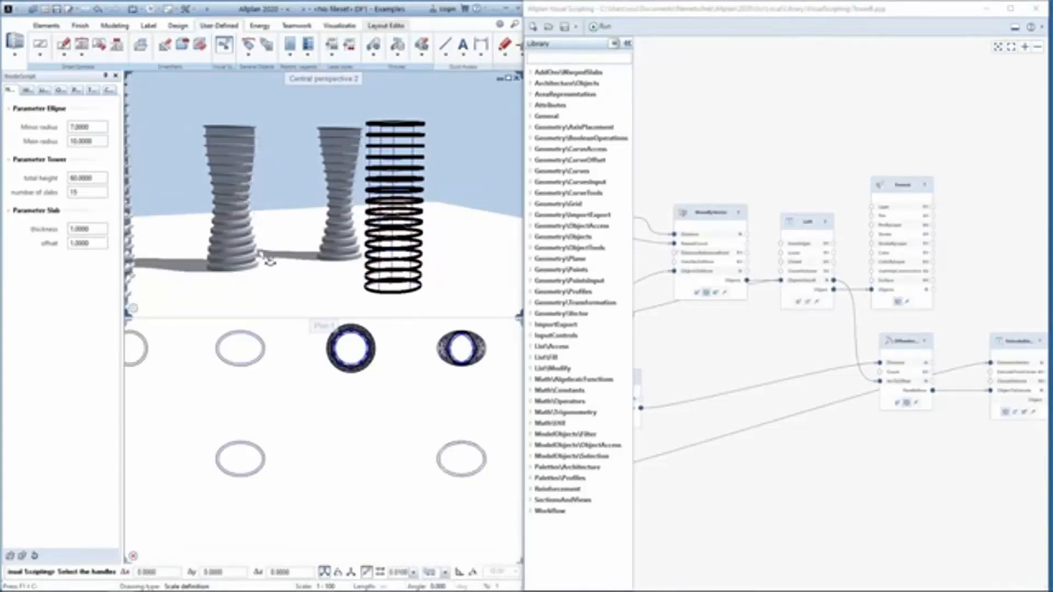
Step: Find the Rotate node in the library and place it above the MoveByVector and Loft nodes
click(599, 59)
text(rotation)
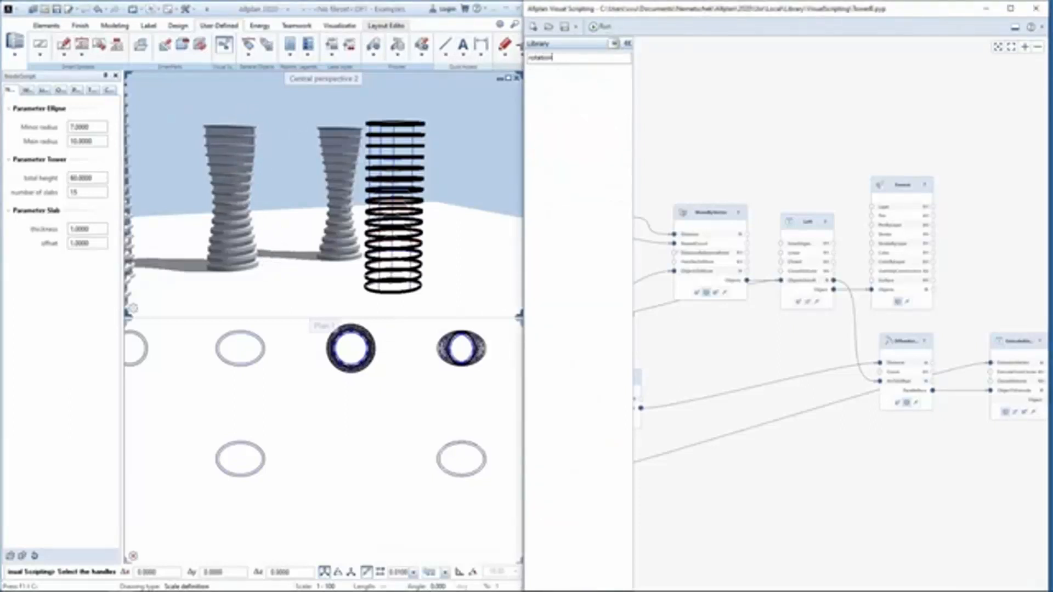
key(BackSpace)
key(BackSpace)
key(BackSpace)
text(e)
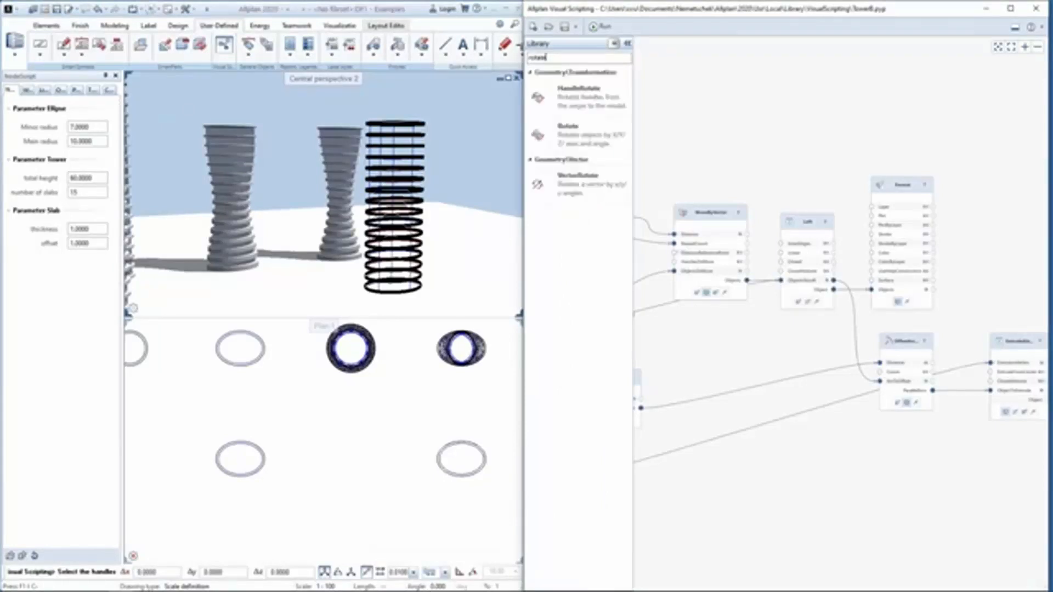
drag(565, 137, 762, 66)
scroll(886, 203, up, 2)
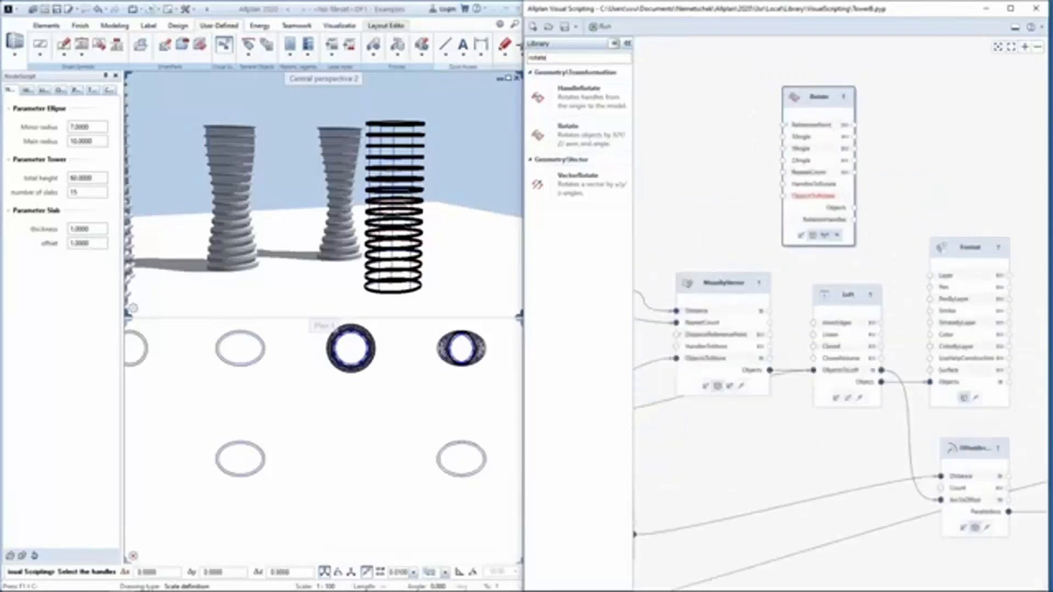
middle_drag(840, 118, 863, 136)
drag(854, 133, 829, 114)
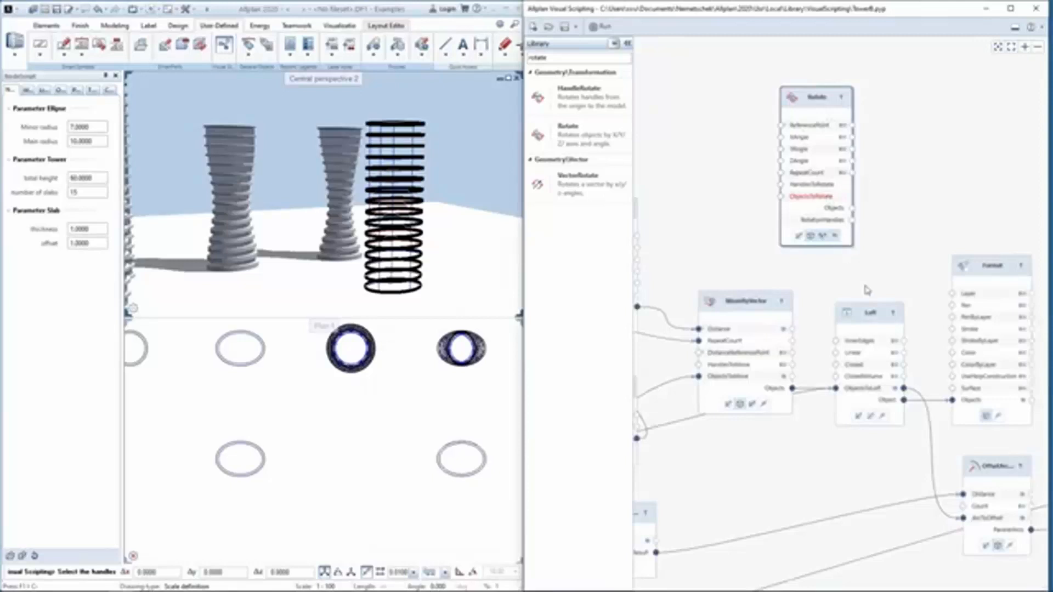
middle_drag(678, 264, 725, 255)
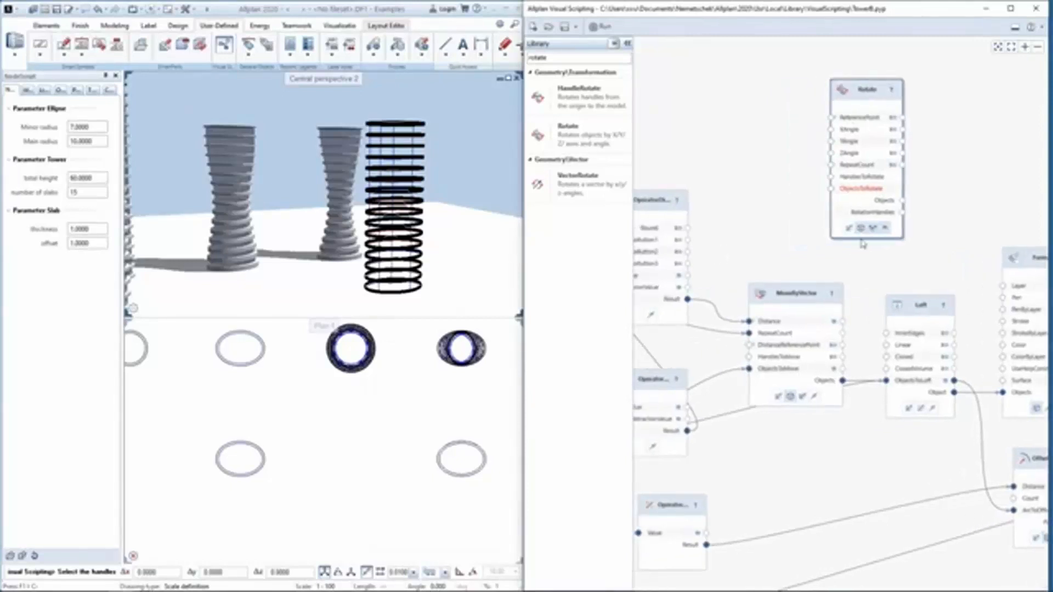
drag(848, 209, 874, 205)
Step: Redirect the connections feeding Loft's ObjectsToLoft into Rotate's ObjectsToRotate, and connect Rotate's Objects output to ObjectsToLoft
middle_drag(890, 292, 864, 291)
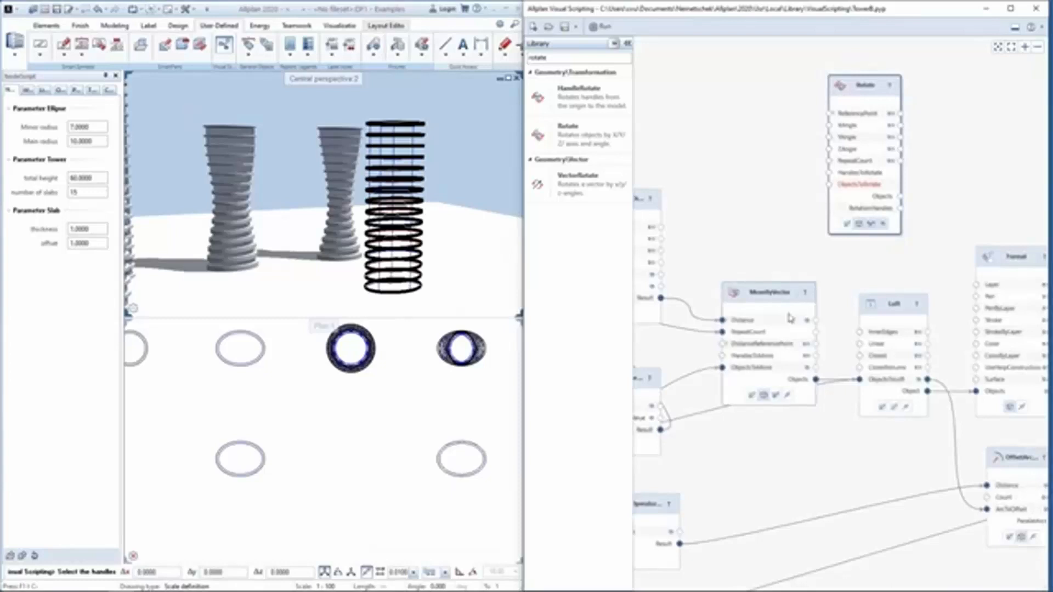
drag(790, 316, 782, 304)
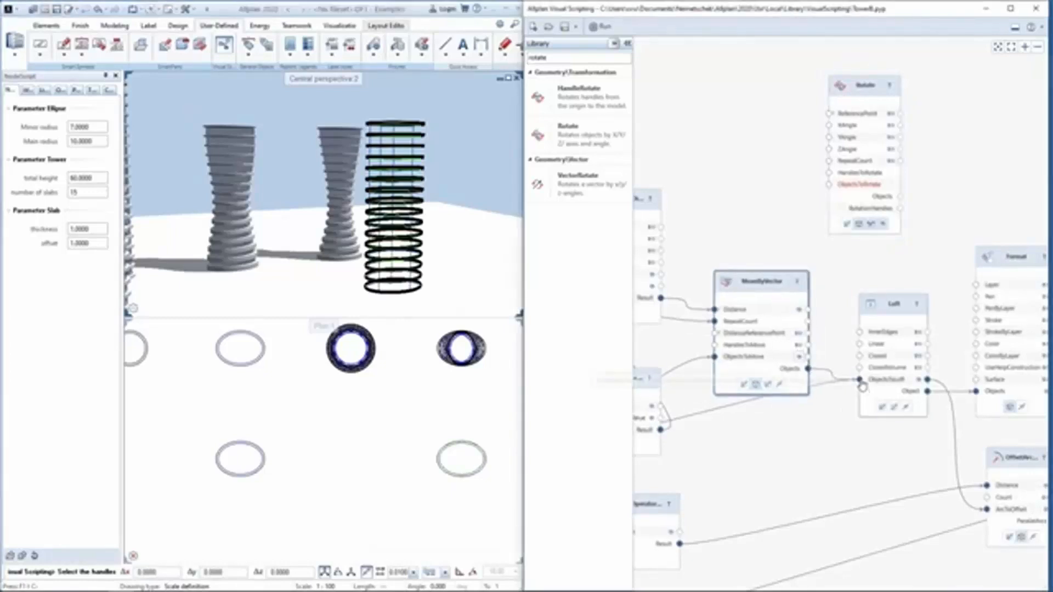
drag(863, 387, 830, 189)
middle_drag(925, 217, 869, 210)
drag(849, 192, 807, 374)
middle_drag(819, 101, 836, 157)
drag(836, 157, 812, 143)
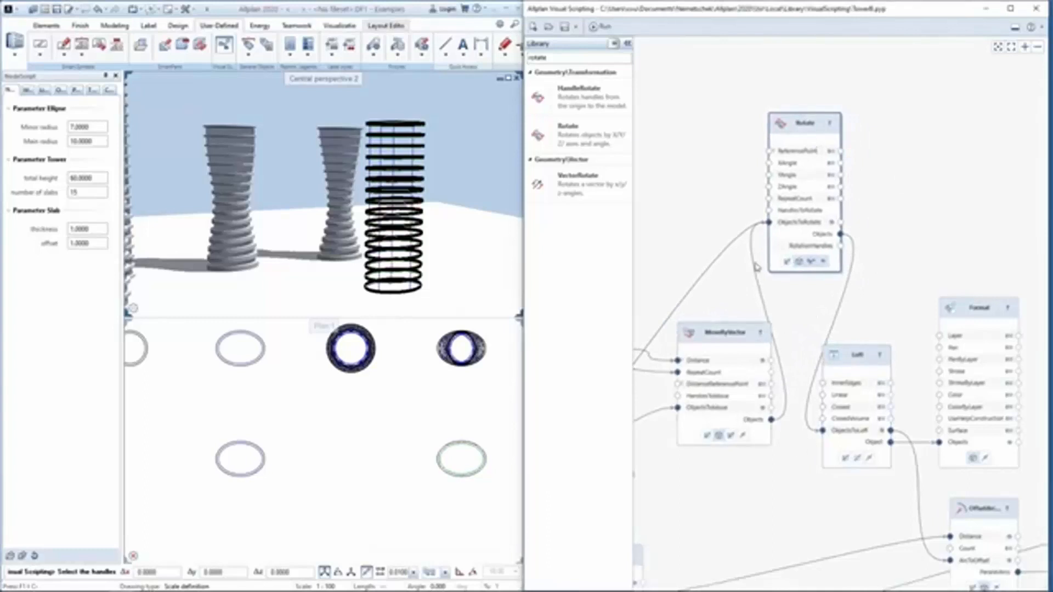
middle_drag(821, 237, 810, 283)
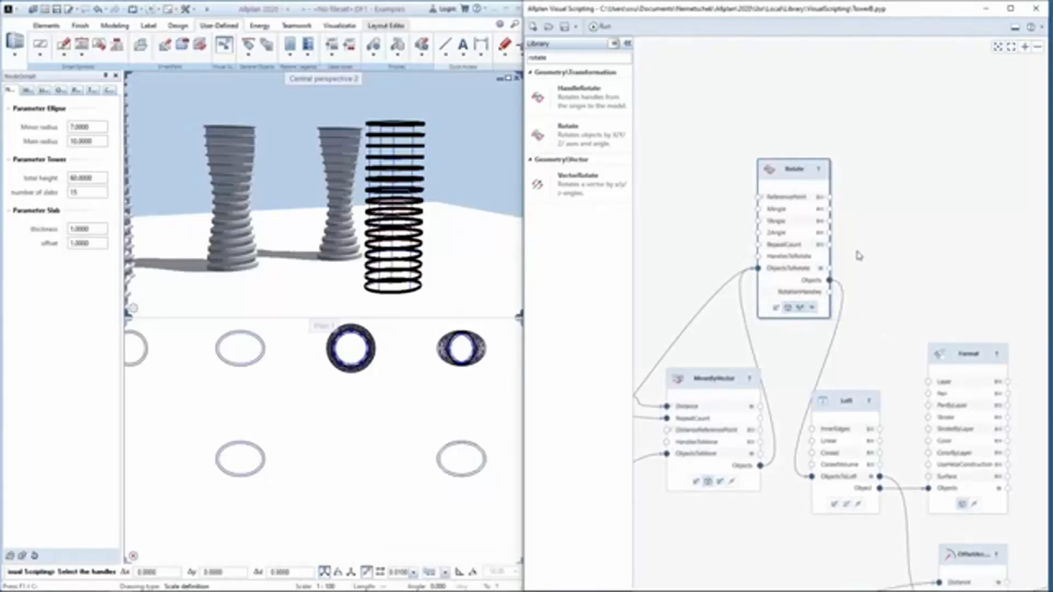
Step: Find the ListFillAngleDivision node in the library and place it in free space ahead of the Rotate node
scroll(859, 255, up, 1)
scroll(765, 191, up, 2)
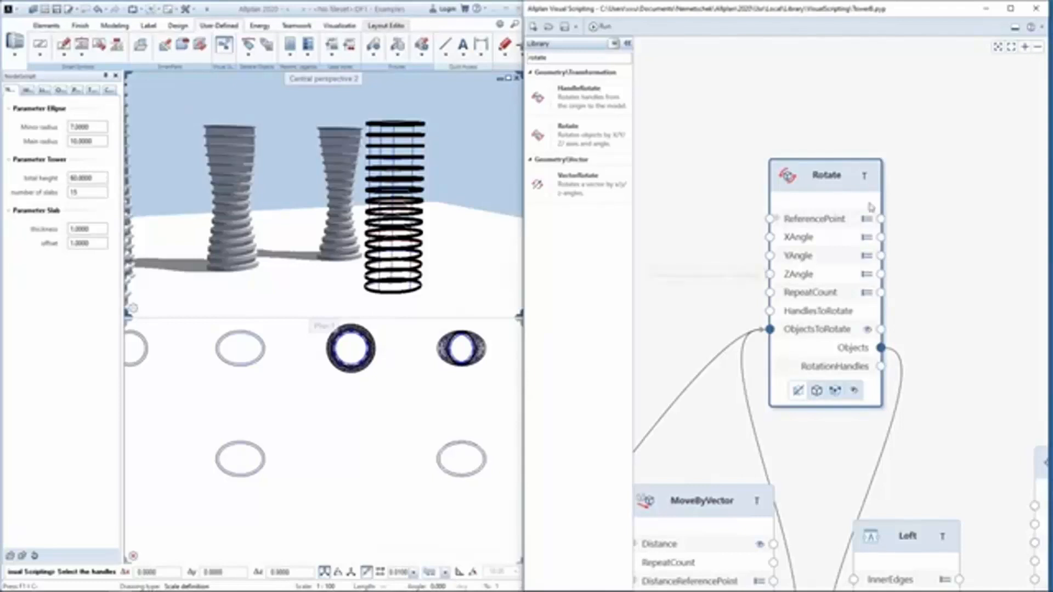
double_click(554, 55)
text(fillan)
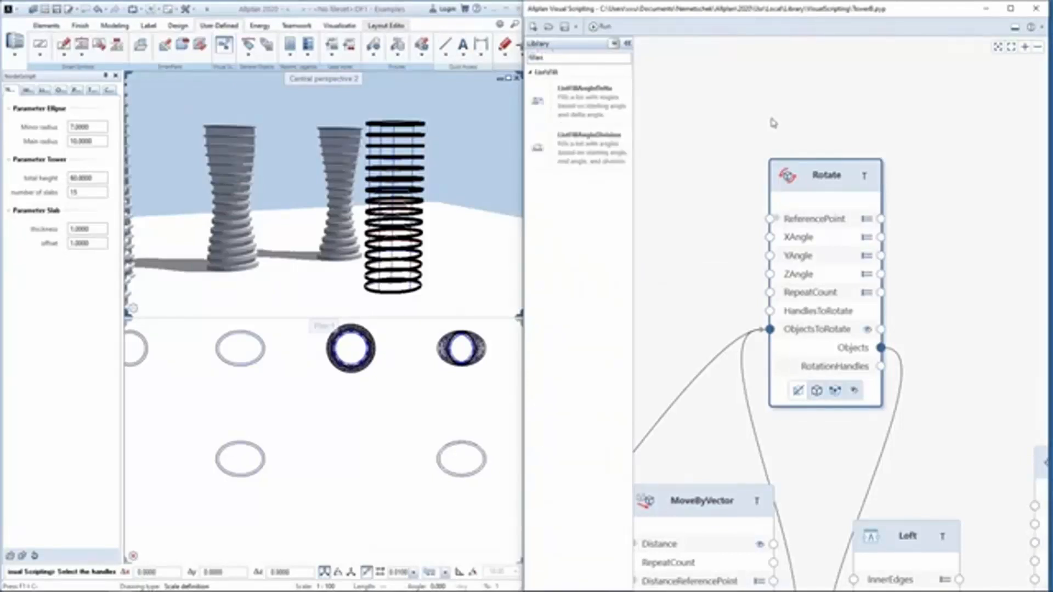
drag(572, 153, 684, 118)
middle_drag(721, 99, 840, 145)
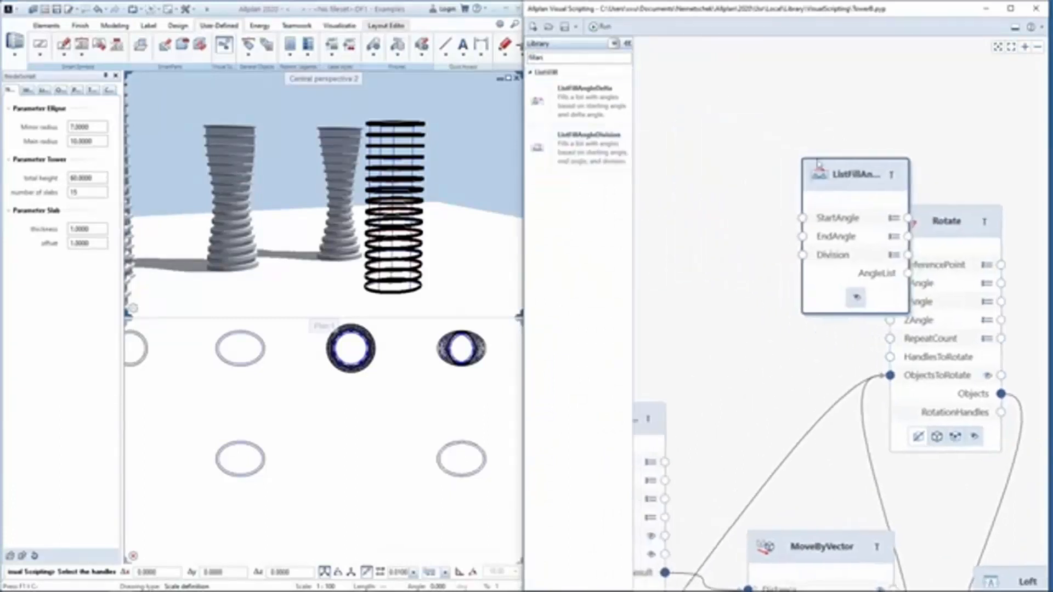
scroll(802, 163, down, 1)
middle_drag(740, 205, 814, 216)
drag(897, 204, 702, 182)
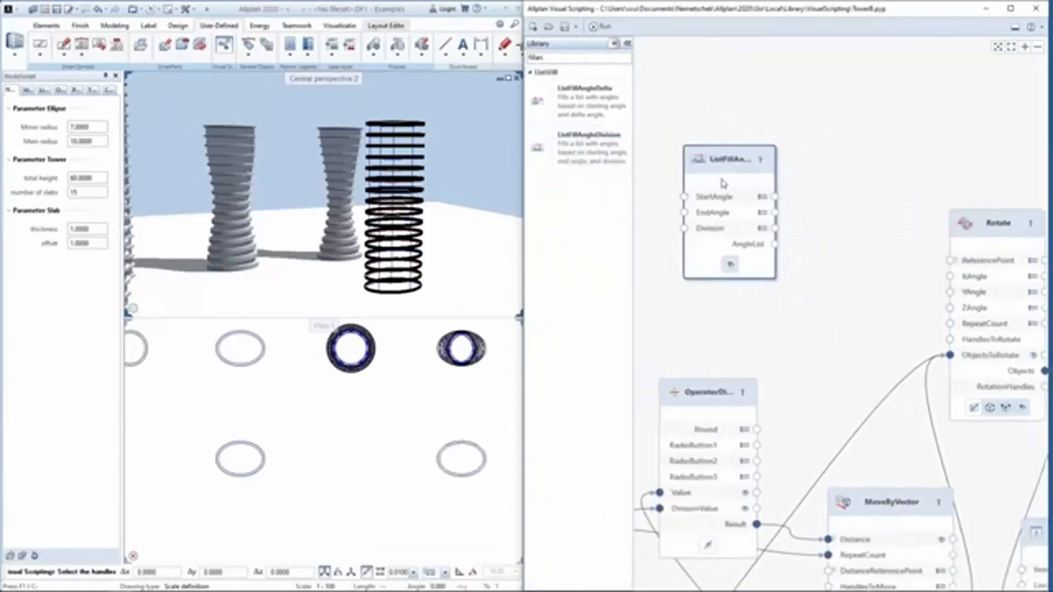
Step: Check the StartAngle properties of the ListFillAngleDivision node and set its EndAngle to 180
click(763, 202)
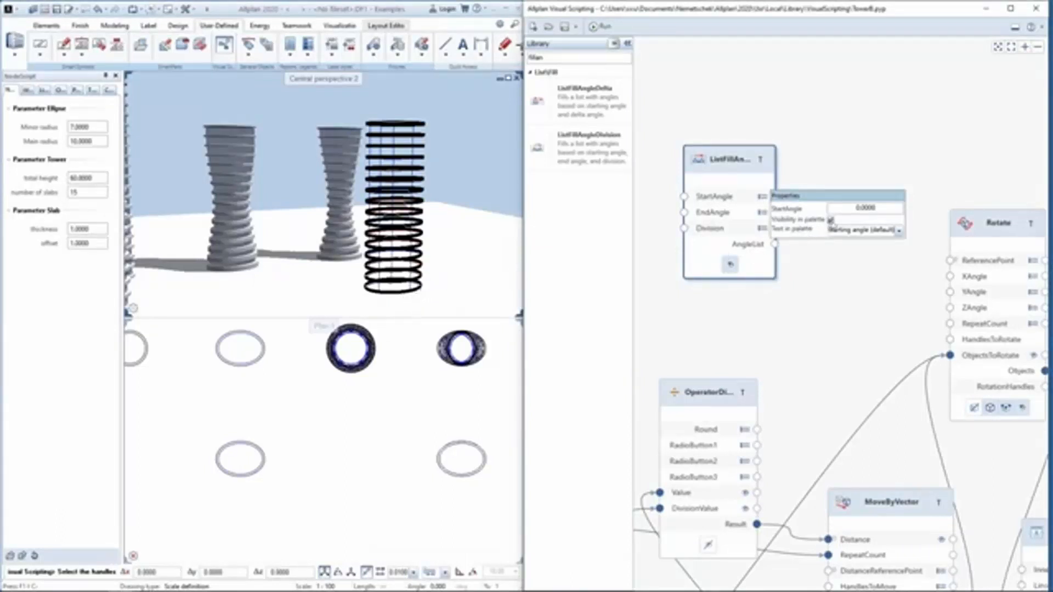
click(809, 277)
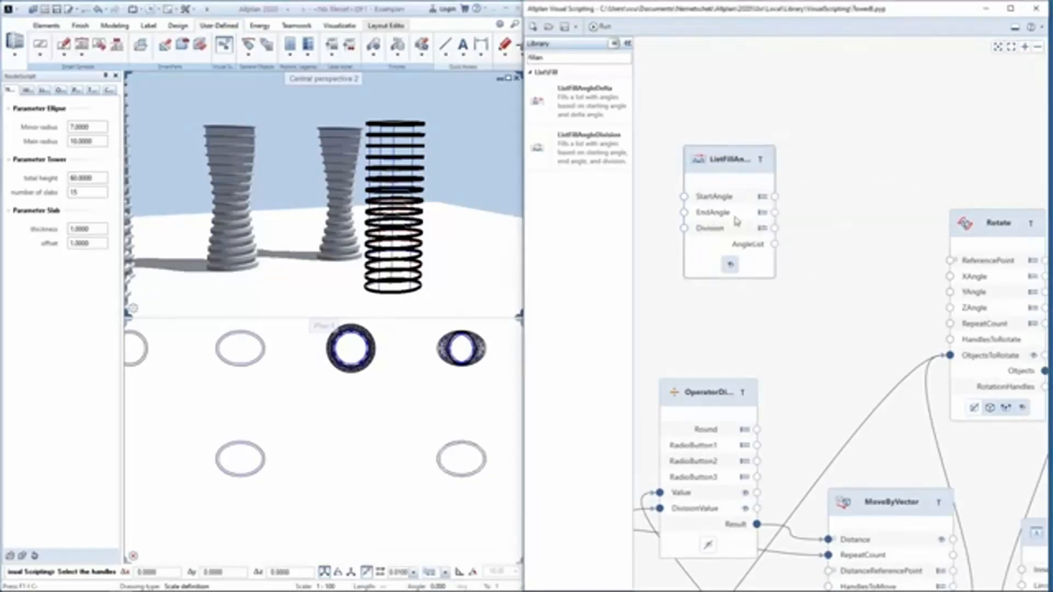
click(762, 213)
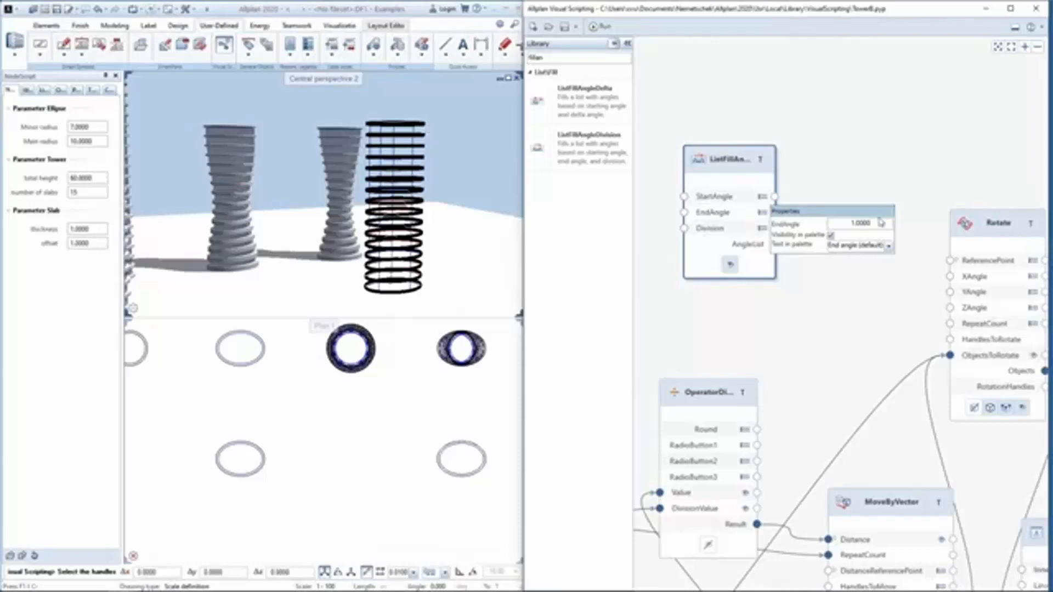
double_click(879, 223)
text(180)
key(Return)
click(901, 186)
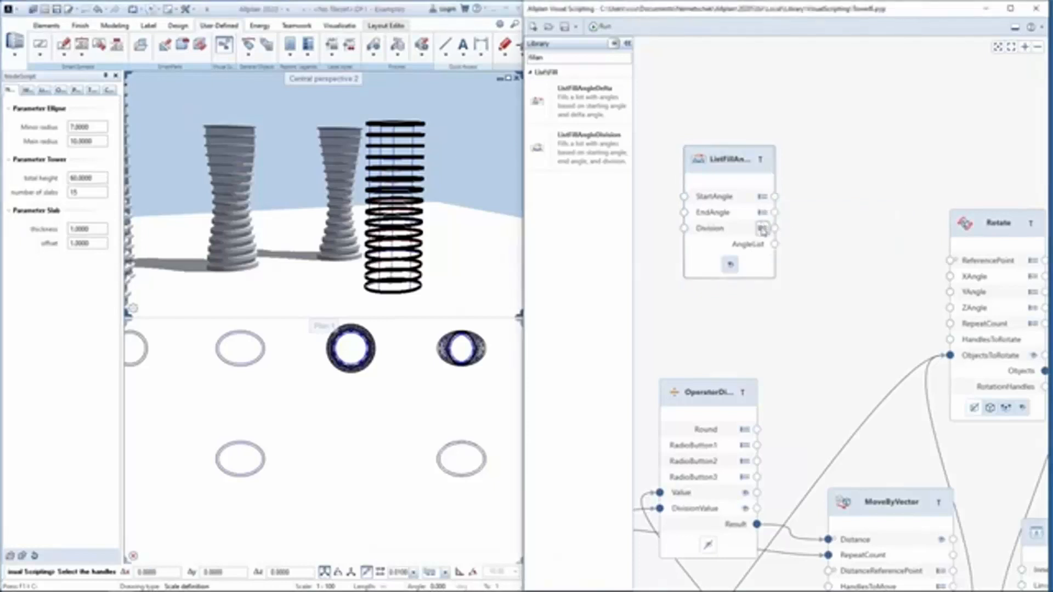
Step: Connect the number-of-slabs value to the angle list node's Division input, and its AngleList output to Rotate's ZAngle
middle_drag(733, 269, 810, 251)
scroll(816, 209, down, 1)
middle_drag(747, 325, 794, 312)
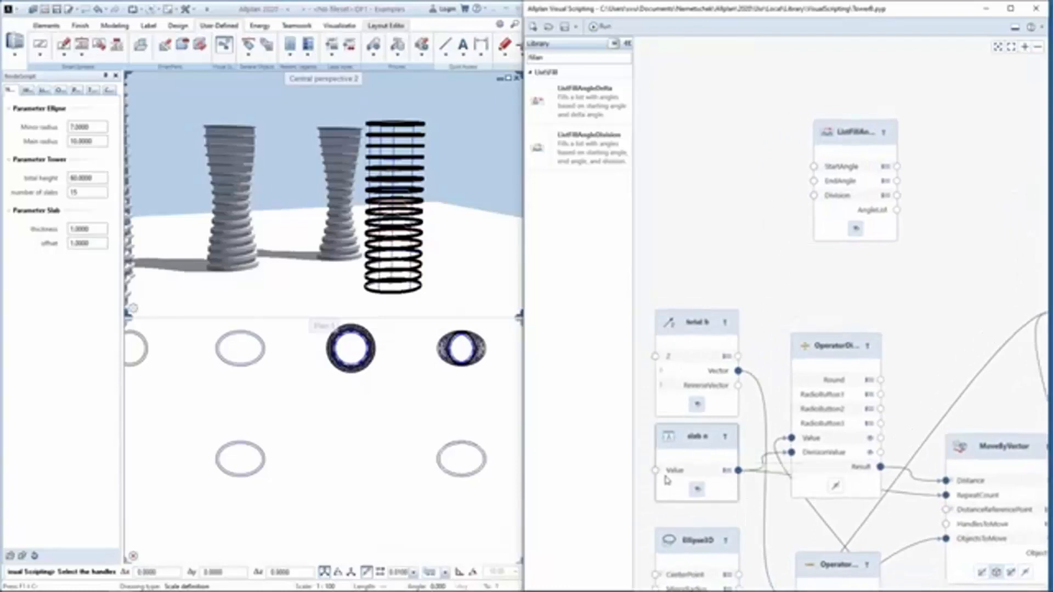
drag(739, 470, 814, 198)
middle_drag(955, 283, 814, 329)
drag(757, 262, 916, 316)
middle_drag(777, 291, 811, 297)
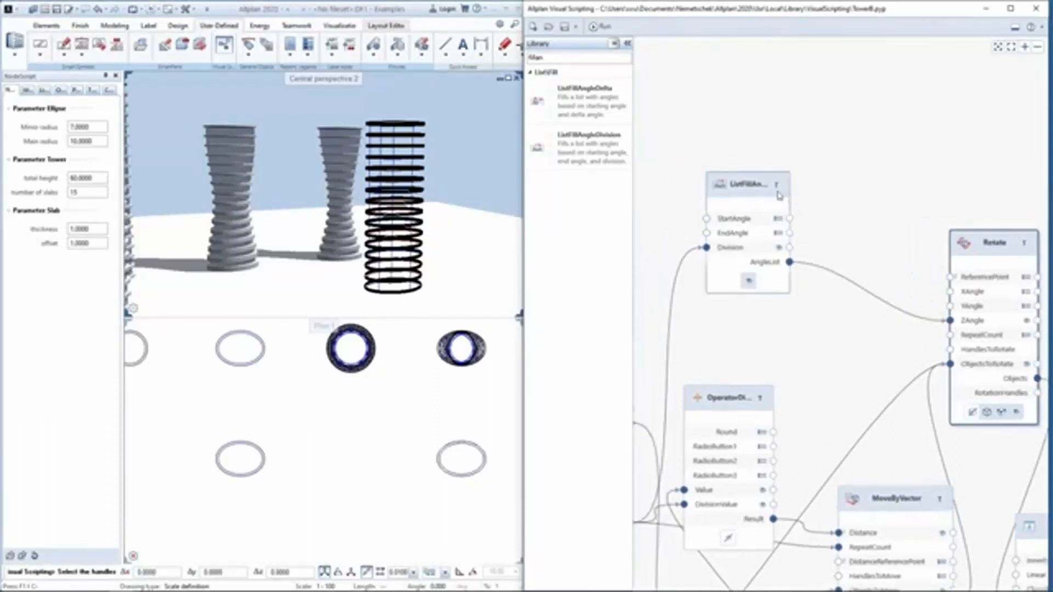
Step: Assign the ListFillAngleDivision node's palette heading to Parameter Tower and run the script
click(779, 187)
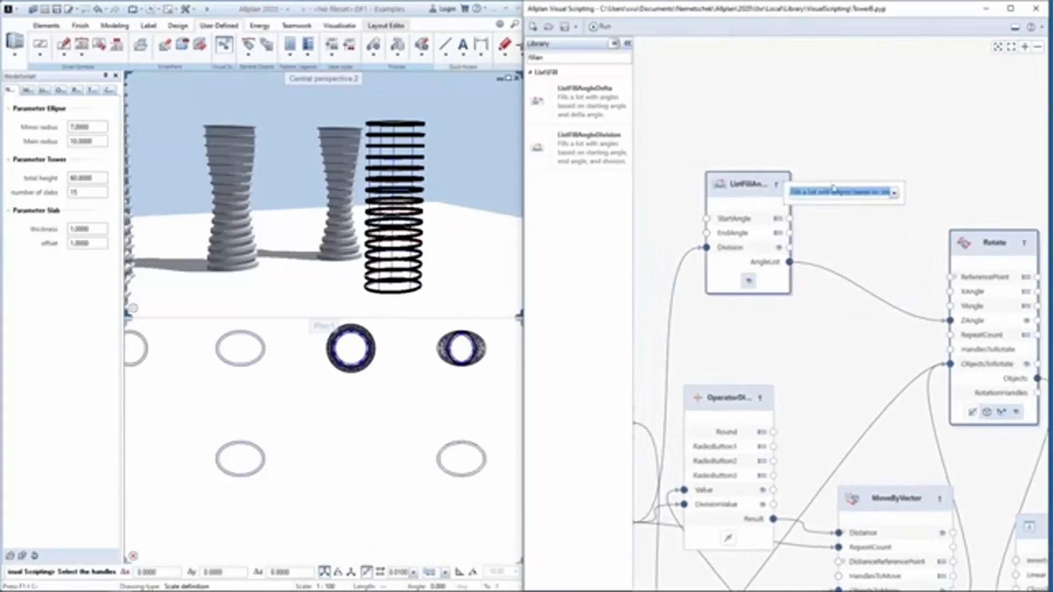
click(895, 193)
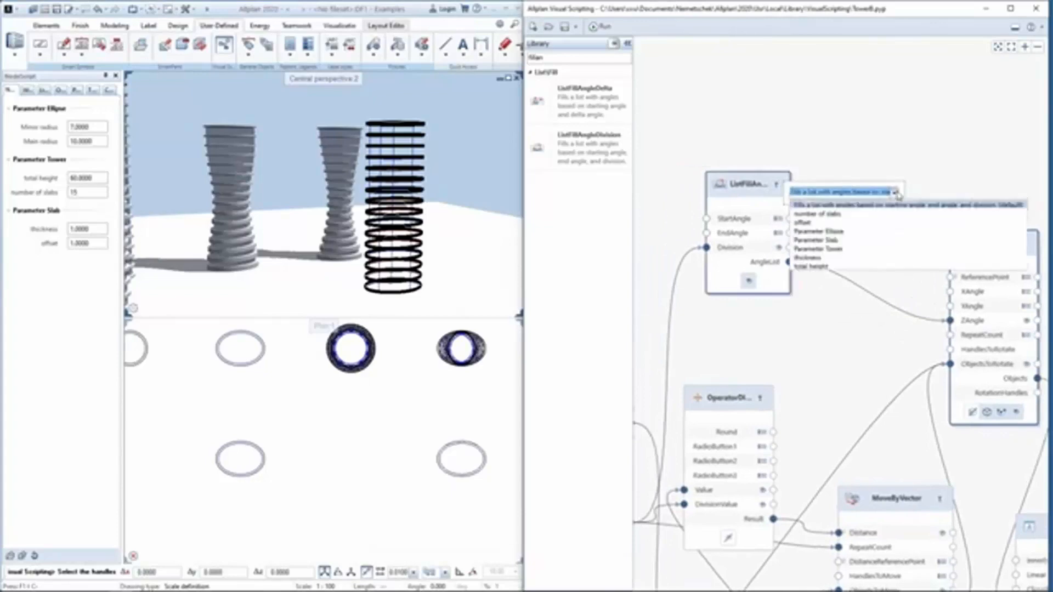
click(855, 251)
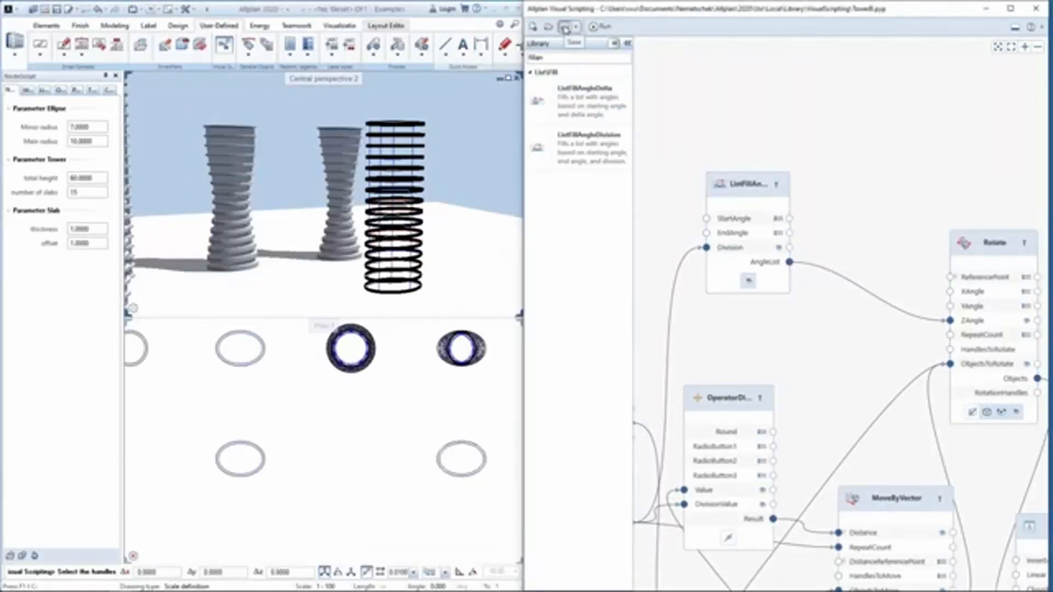
click(606, 28)
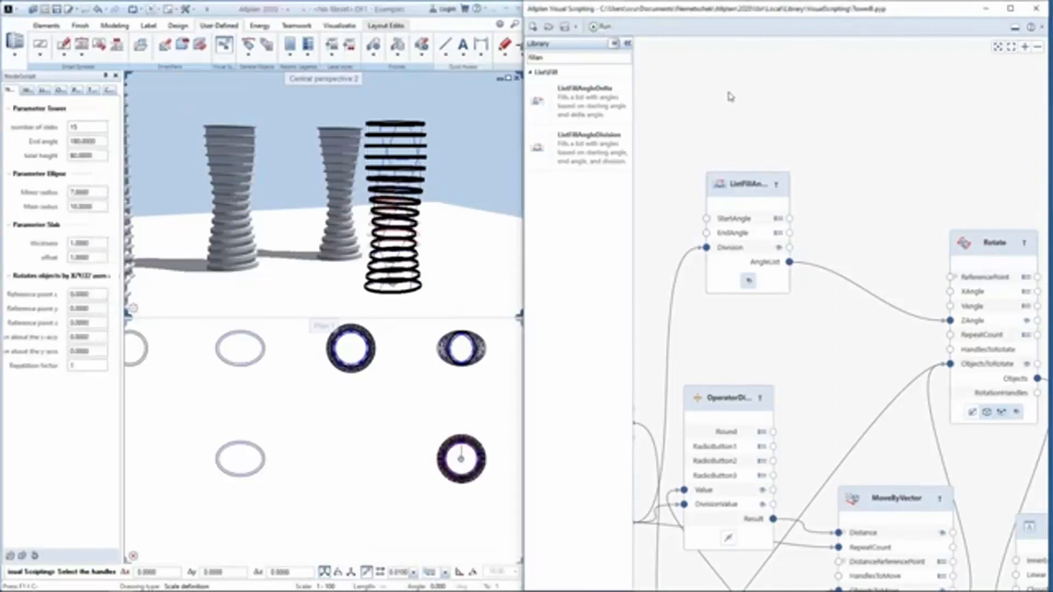
Step: Turn off the MoveByVector node's preview, and hide the Rotate node's handles and palette parameters
middle_drag(461, 279, 448, 247)
middle_drag(959, 405, 750, 231)
middle_drag(720, 392, 770, 391)
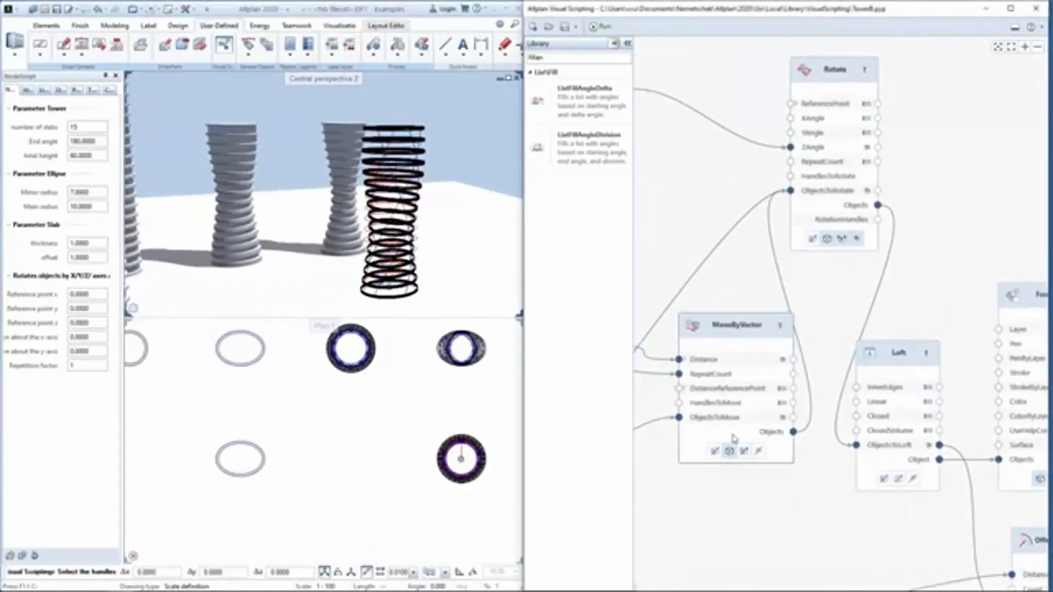
click(732, 458)
middle_drag(431, 230, 413, 243)
middle_drag(827, 233, 835, 273)
scroll(835, 273, up, 3)
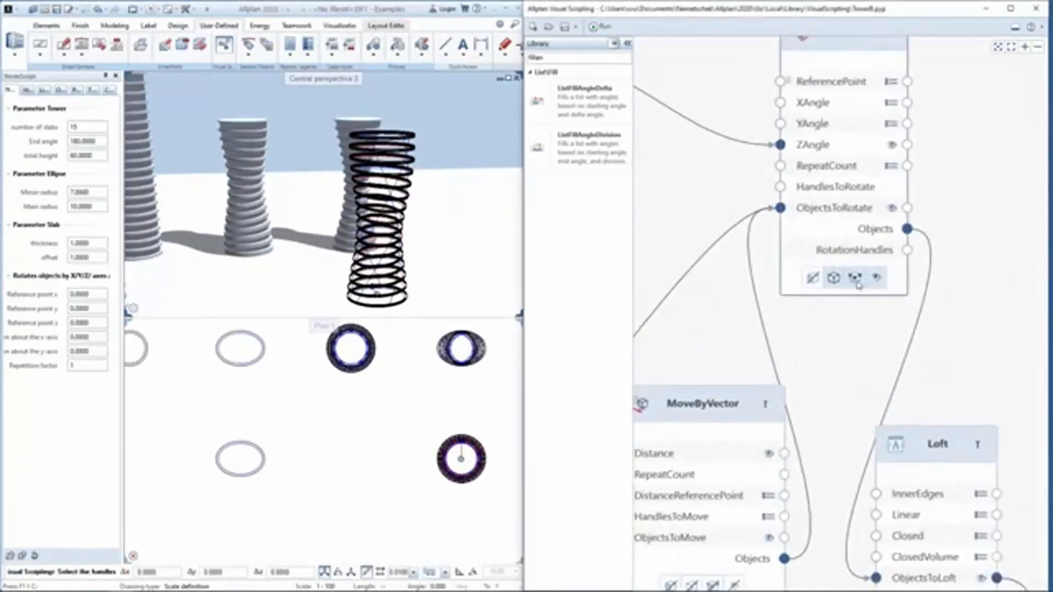
click(856, 279)
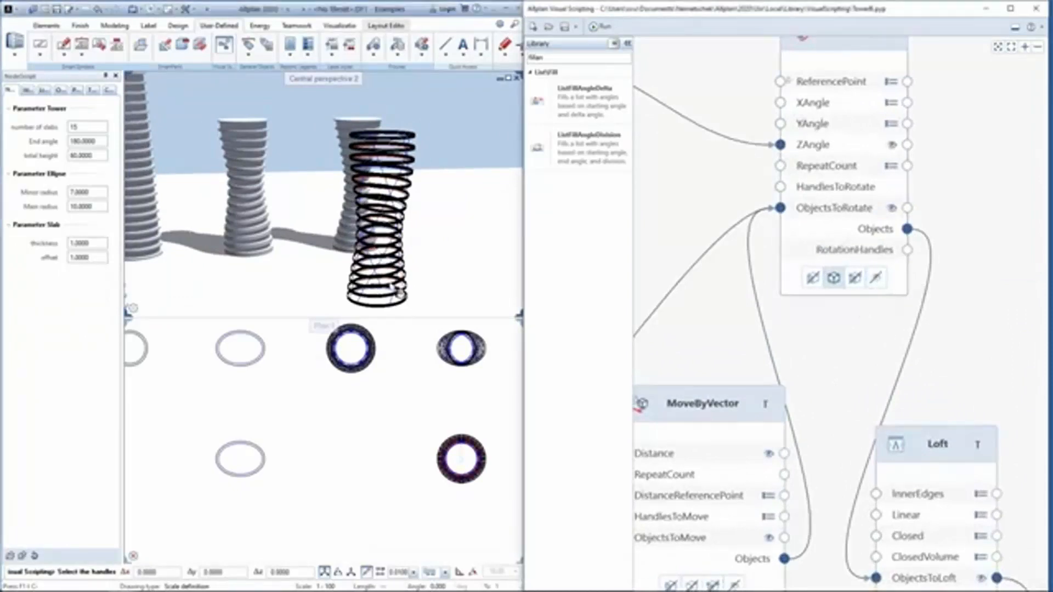
Step: Examine the twisted tower in perspective beside the finished towers, and review the script around the offset and thickness nodes
scroll(403, 242, up, 3)
drag(412, 215, 266, 333)
drag(379, 190, 366, 211)
drag(310, 233, 217, 285)
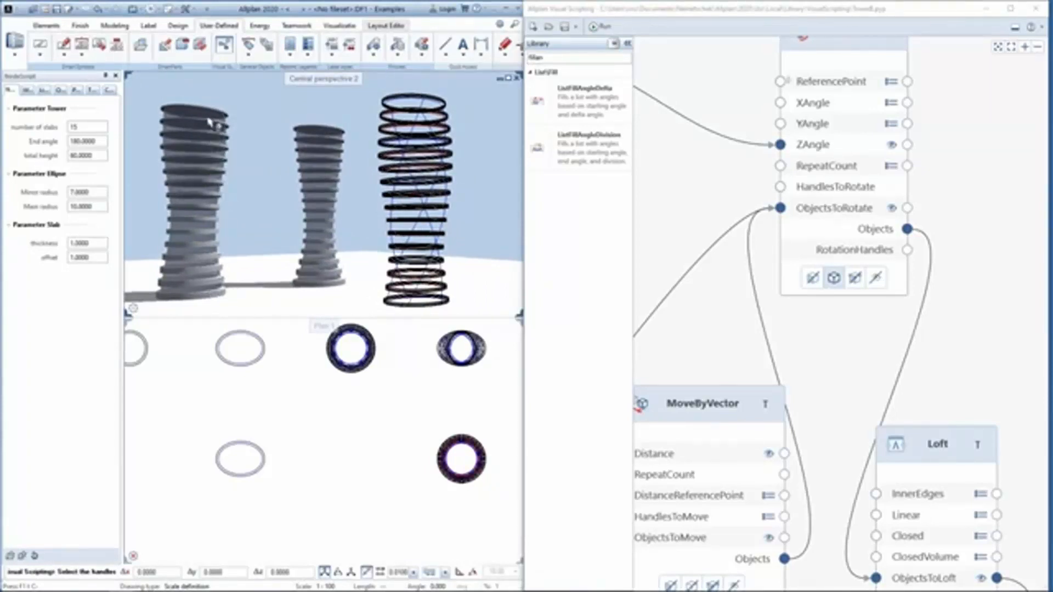
scroll(821, 204, down, 2)
scroll(821, 205, down, 4)
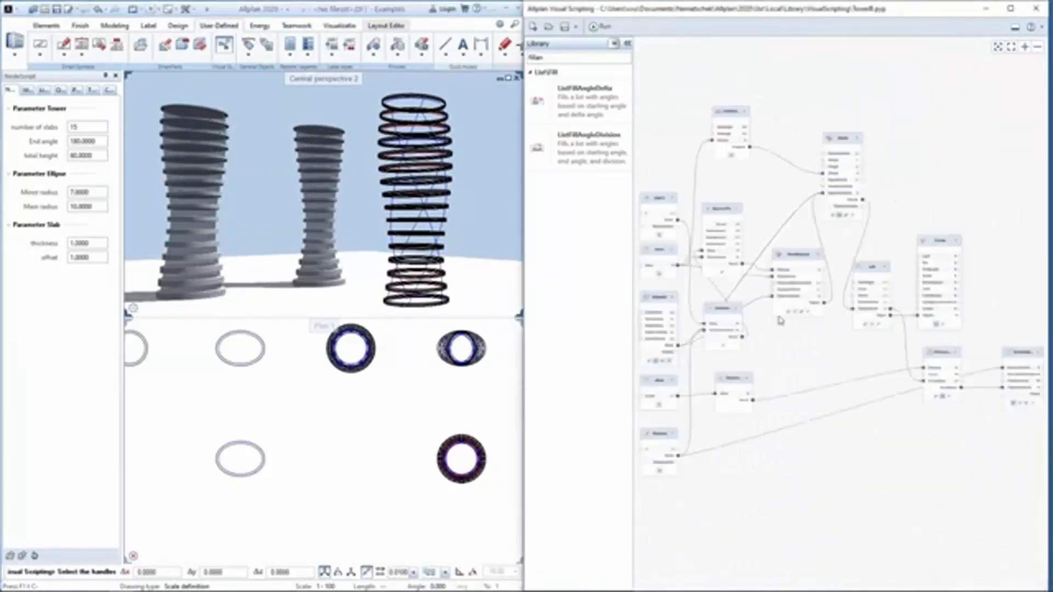
scroll(812, 404, up, 6)
scroll(802, 360, up, 1)
middle_drag(769, 352, 801, 302)
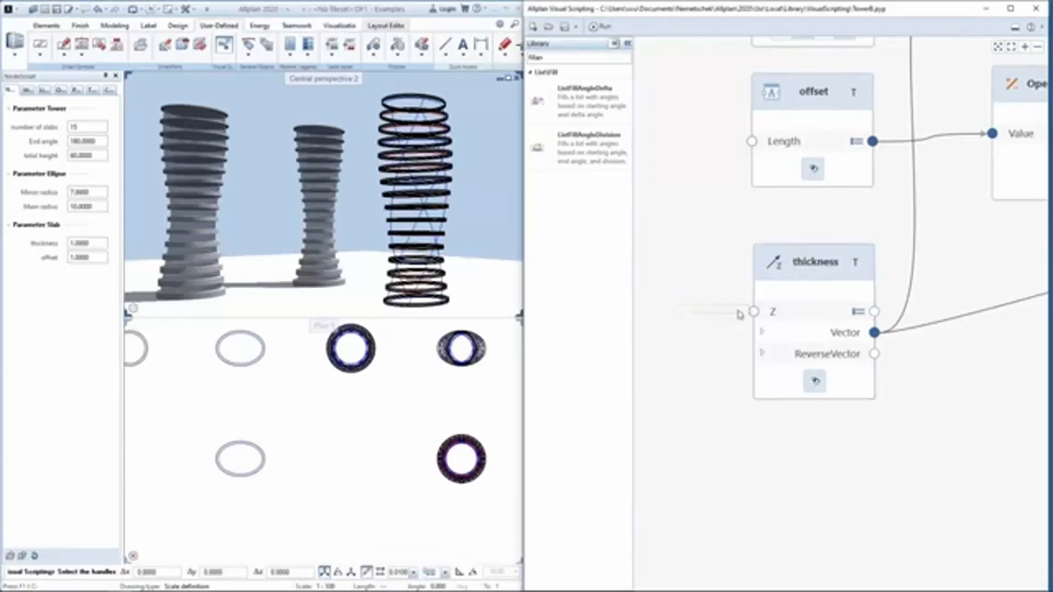
scroll(737, 242, down, 1)
middle_drag(737, 220, 786, 250)
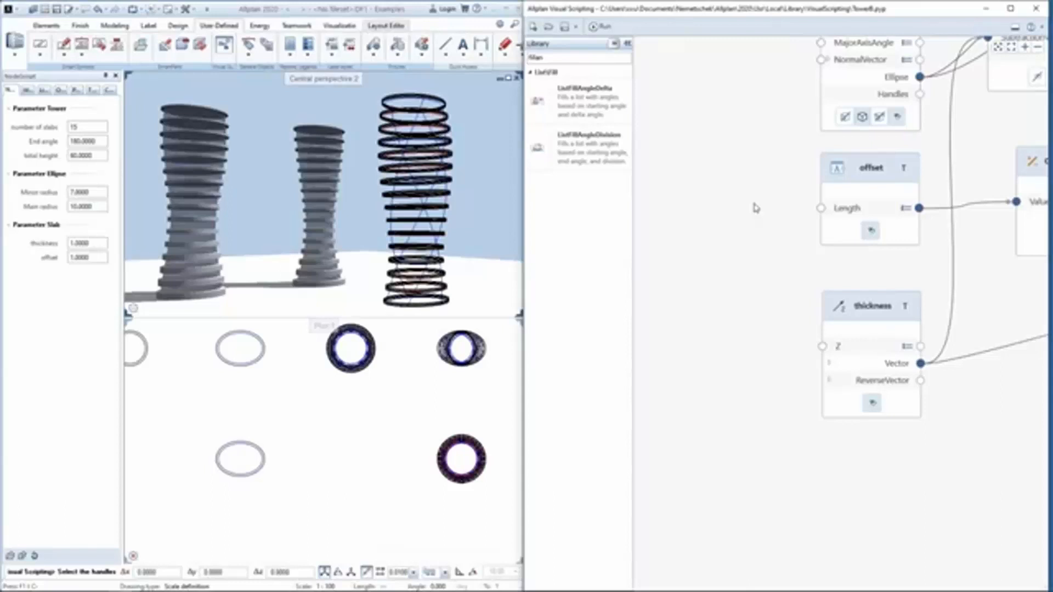
Step: Find the ListFillLengthDivision node in the library and place it in free space ahead of the thickness node
click(577, 57)
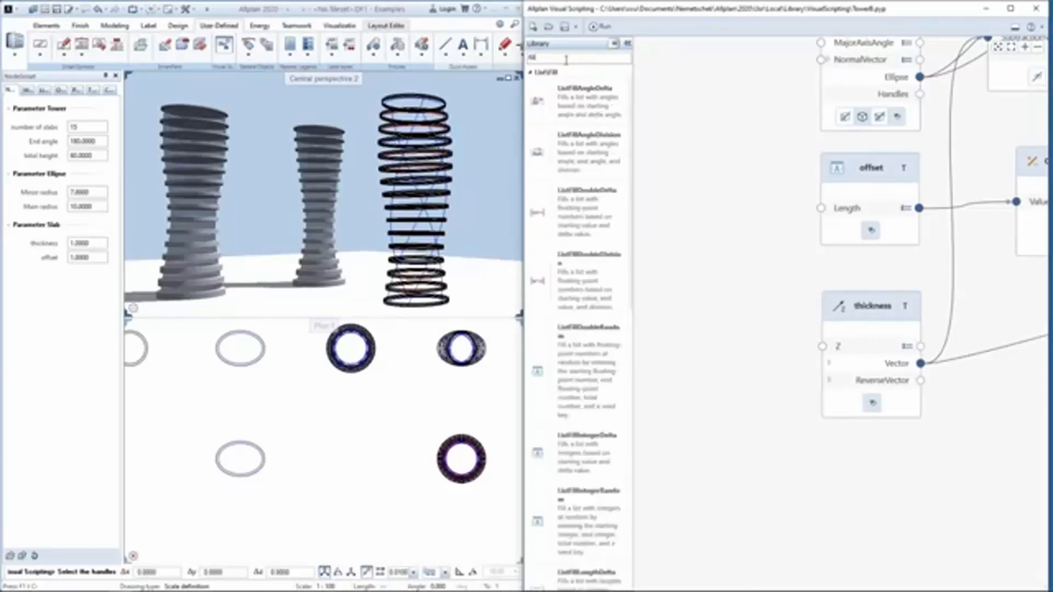
text(length)
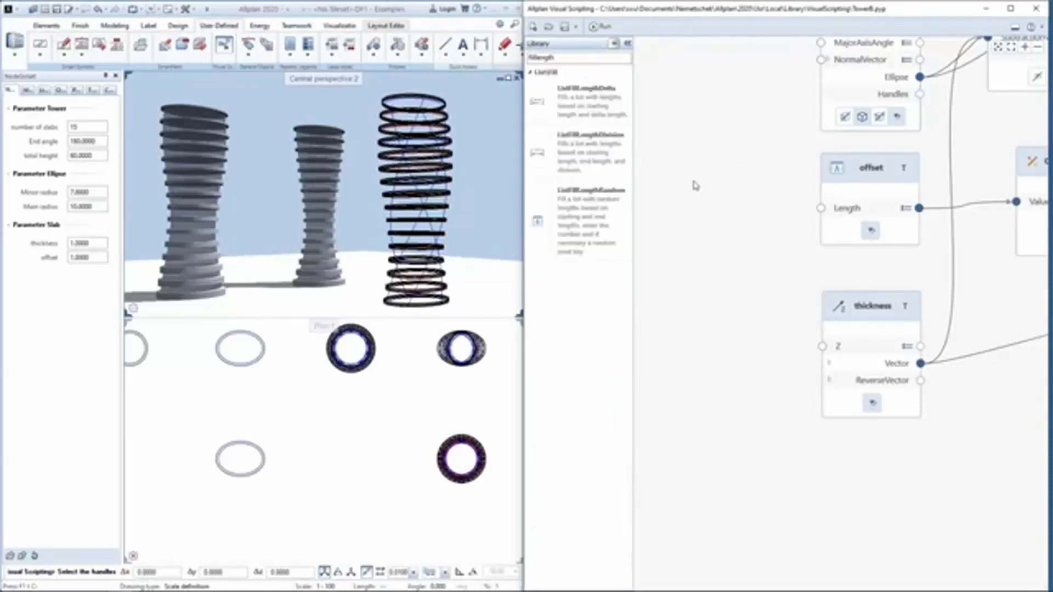
drag(584, 164, 702, 224)
middle_drag(702, 224, 782, 237)
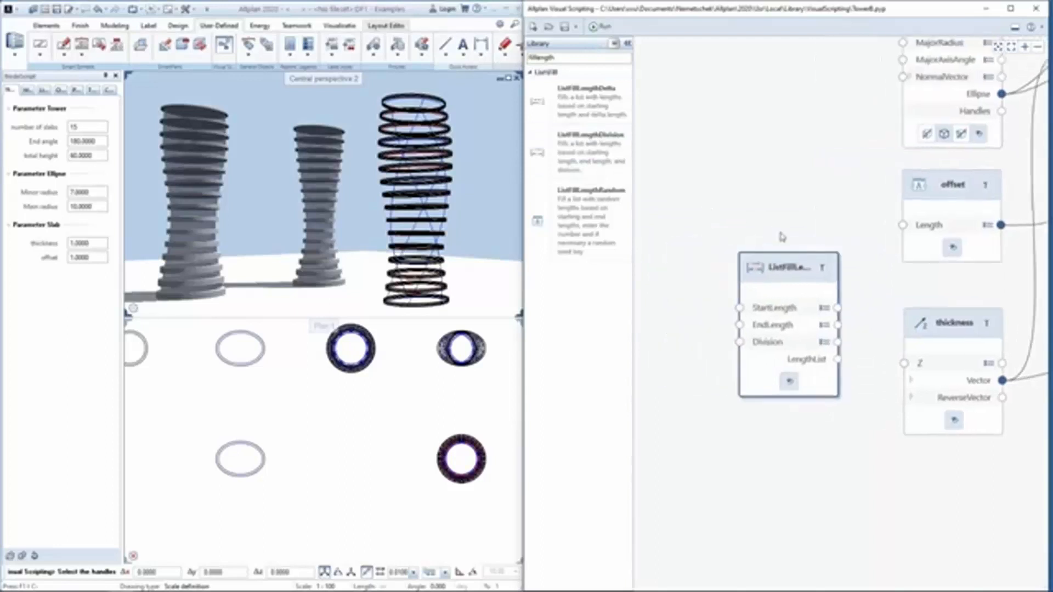
drag(796, 300, 738, 297)
middle_drag(801, 336, 802, 305)
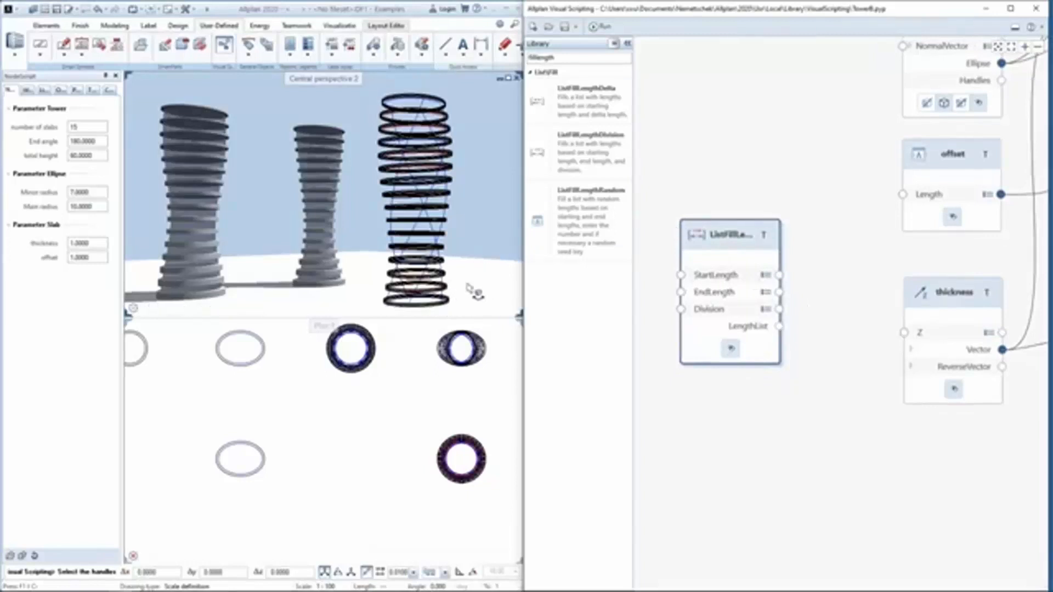
Step: Set the ListFillLengthDivision node's StartLength to 2 and its palette text to "t bottom"
click(766, 275)
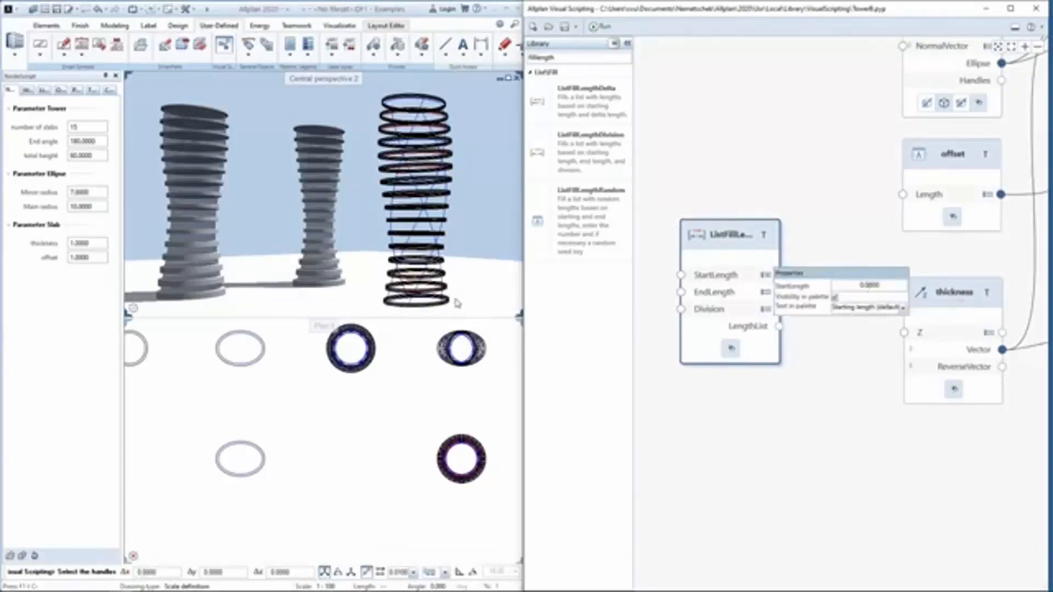
double_click(868, 286)
key(BackSpace)
double_click(871, 309)
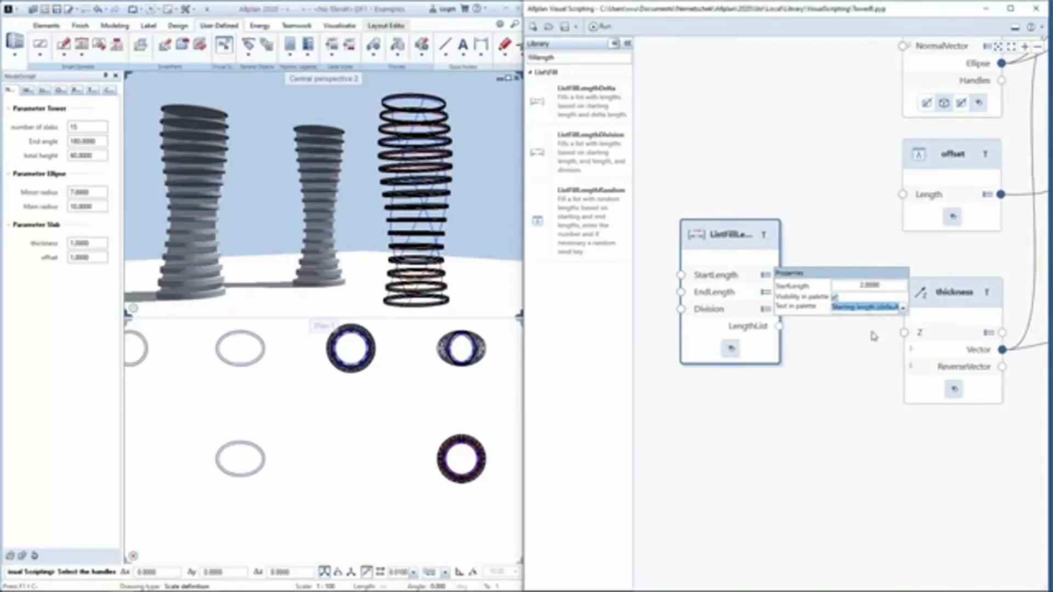
text(s)
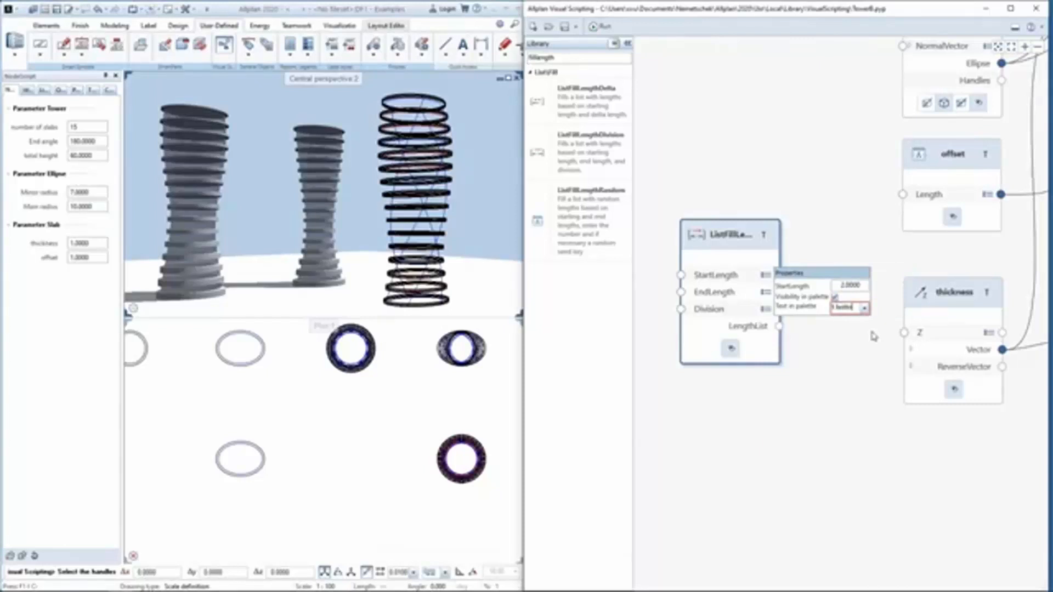
key(Return)
click(835, 346)
Step: Set the palette text of the ListFillLengthDivision node's EndLength to "t top"
click(767, 293)
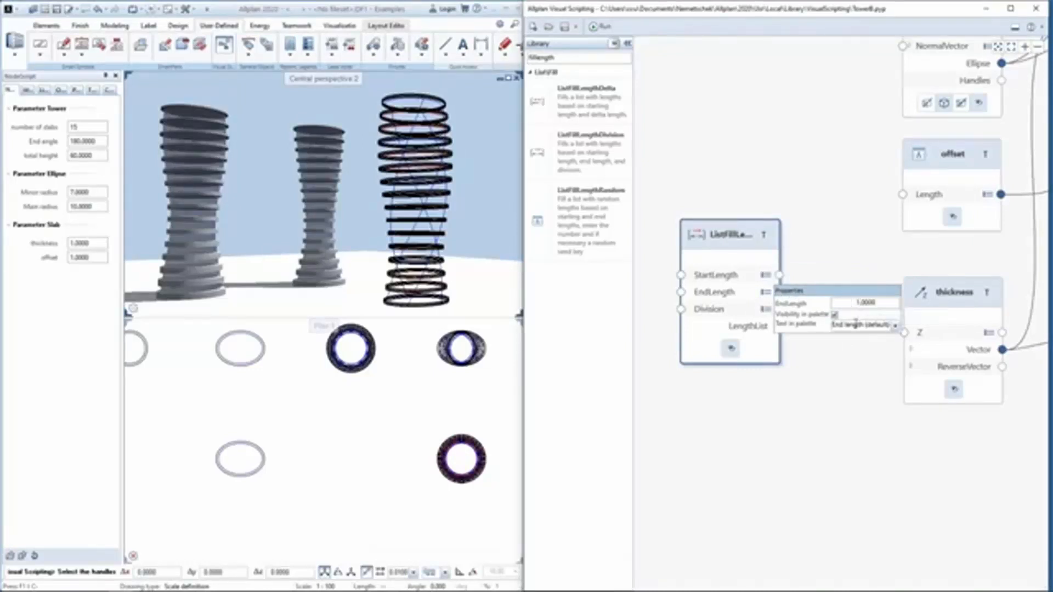
click(863, 330)
text(Tota)
key(Return)
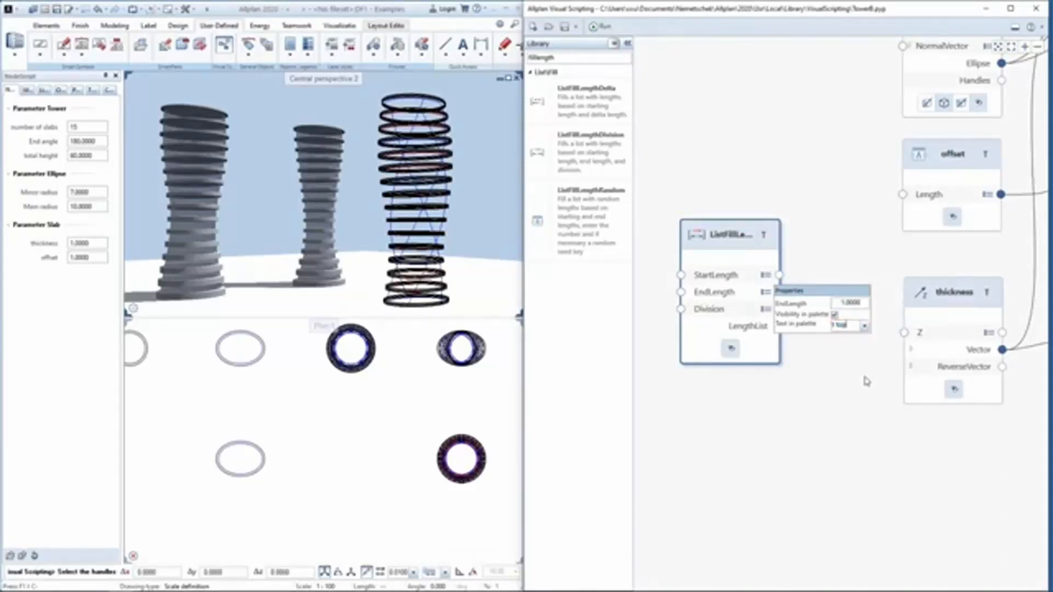
click(867, 381)
Step: Connect the number-of-slabs value to the length list node's Division input, and its LengthList output to thickness's Z input
scroll(713, 357, down, 3)
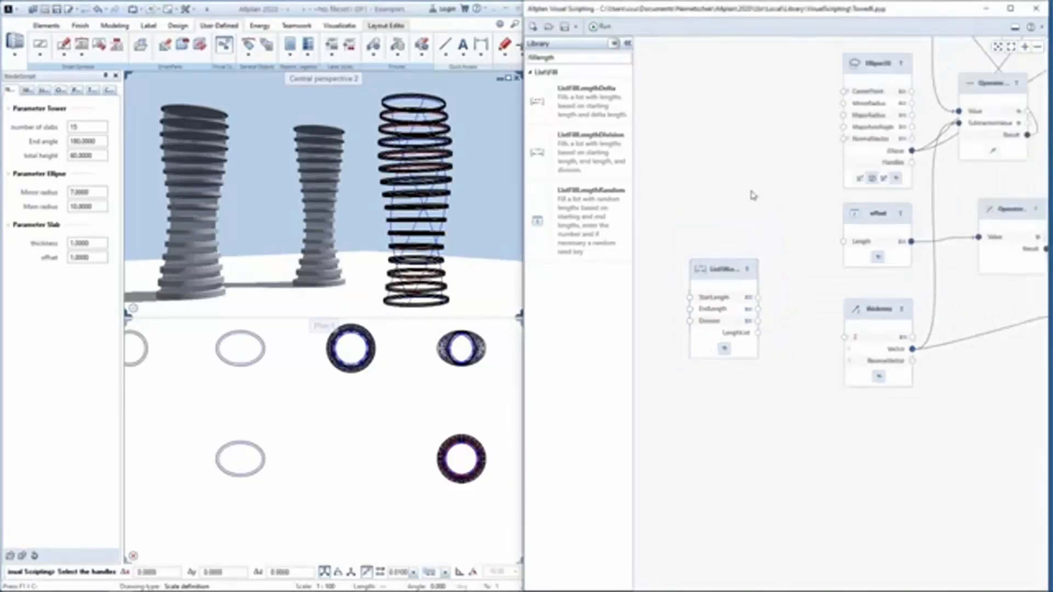
middle_drag(752, 195, 770, 310)
drag(919, 137, 698, 451)
scroll(774, 505, up, 3)
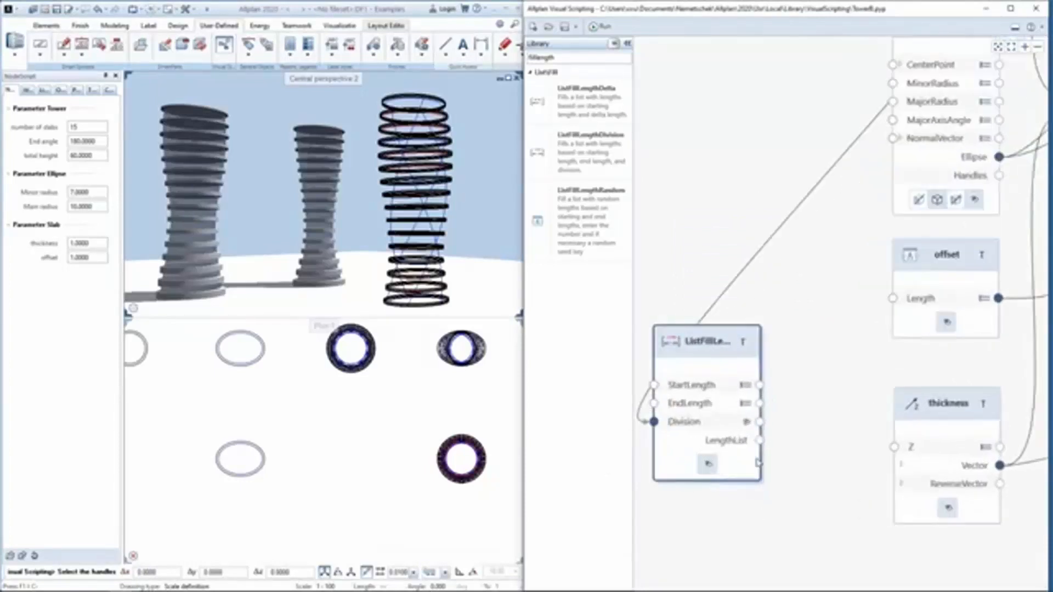
drag(759, 441, 895, 447)
Step: Compare the tower section diagram's total height and thickness dimensions with the subtraction node and the thickness connections in the script
scroll(823, 367, down, 3)
middle_drag(991, 257, 869, 334)
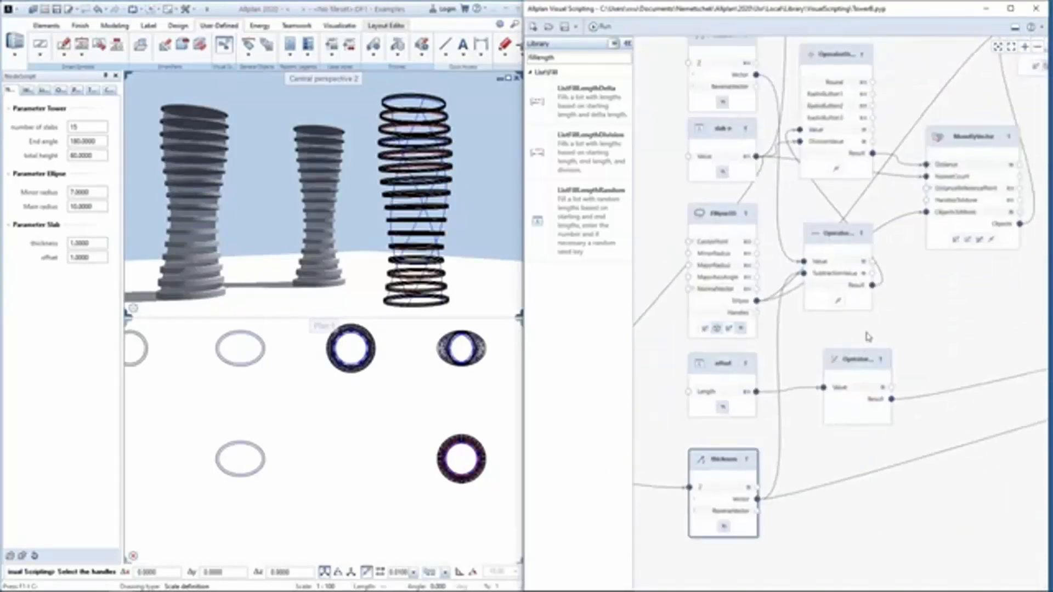
scroll(393, 393, down, 3)
middle_drag(346, 335, 360, 424)
scroll(361, 424, up, 3)
scroll(360, 424, up, 5)
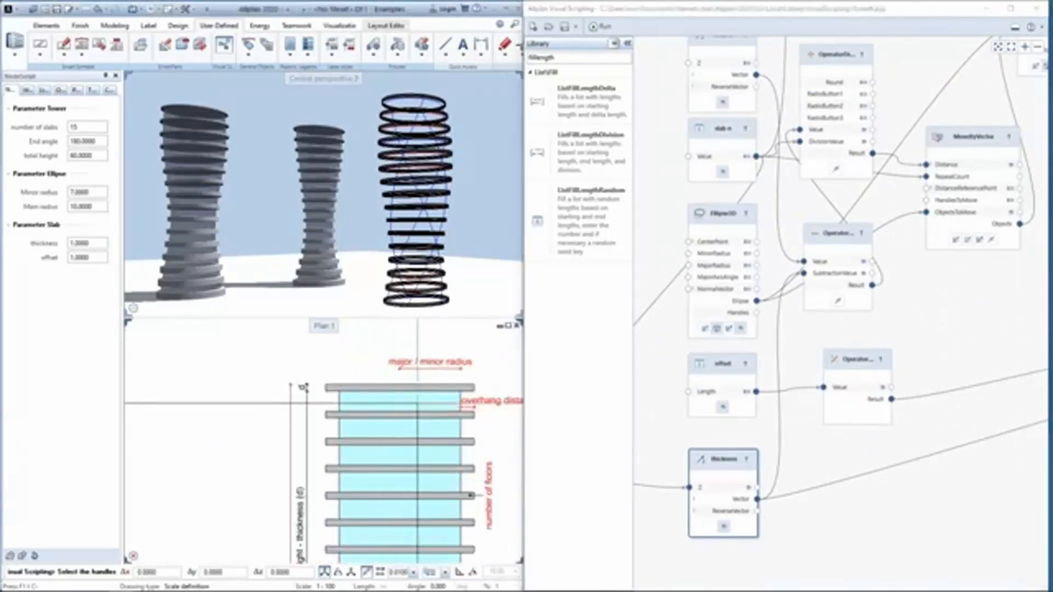
middle_drag(342, 467, 332, 394)
scroll(332, 420, down, 1)
middle_drag(797, 304, 800, 348)
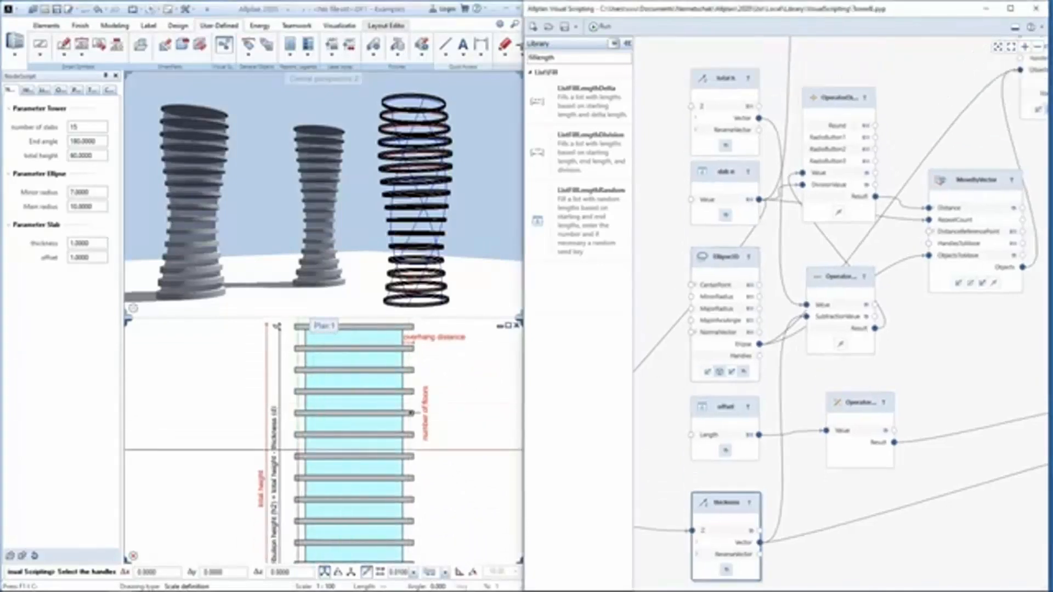
middle_drag(287, 458, 282, 432)
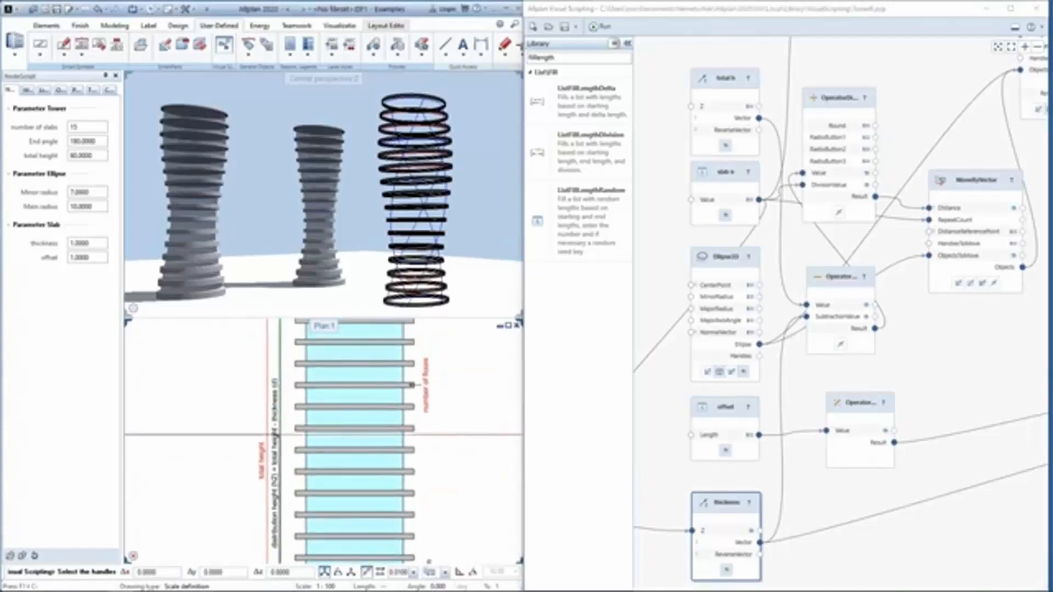
middle_drag(288, 366, 292, 419)
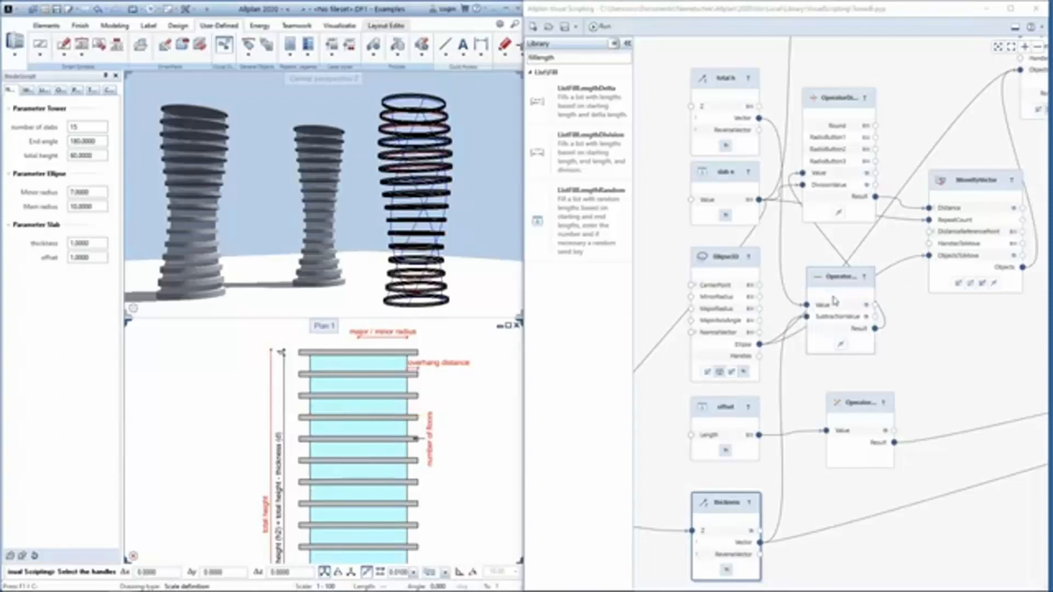
middle_drag(811, 372, 816, 344)
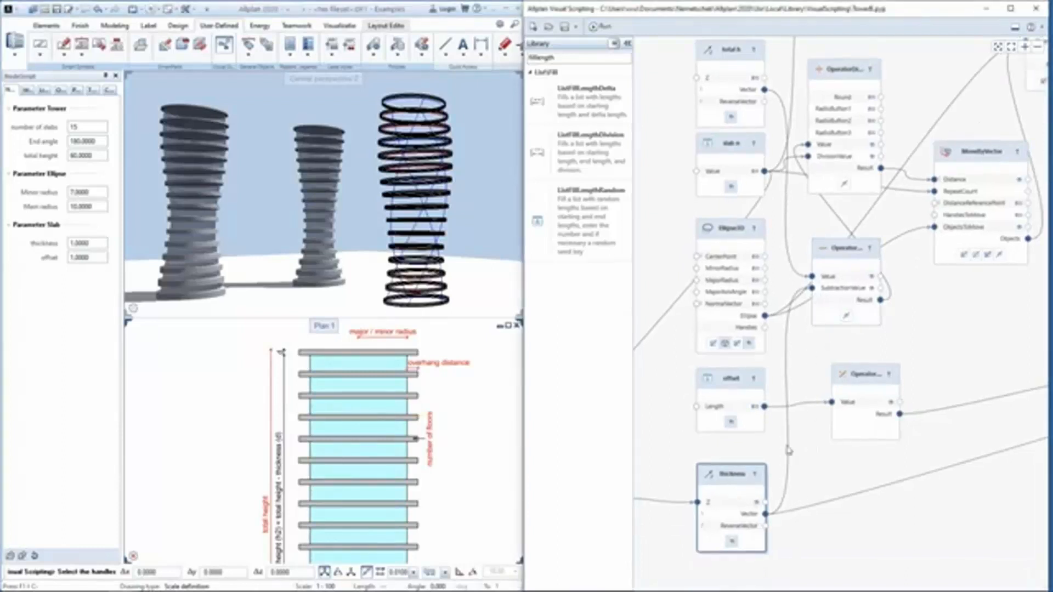
middle_drag(818, 359, 866, 351)
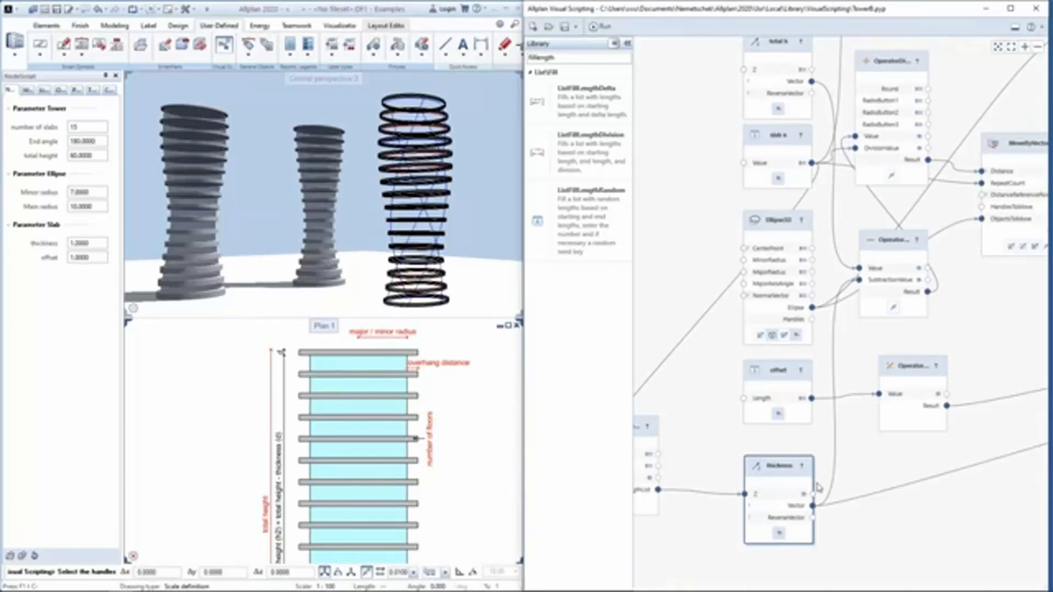
middle_drag(710, 459, 759, 460)
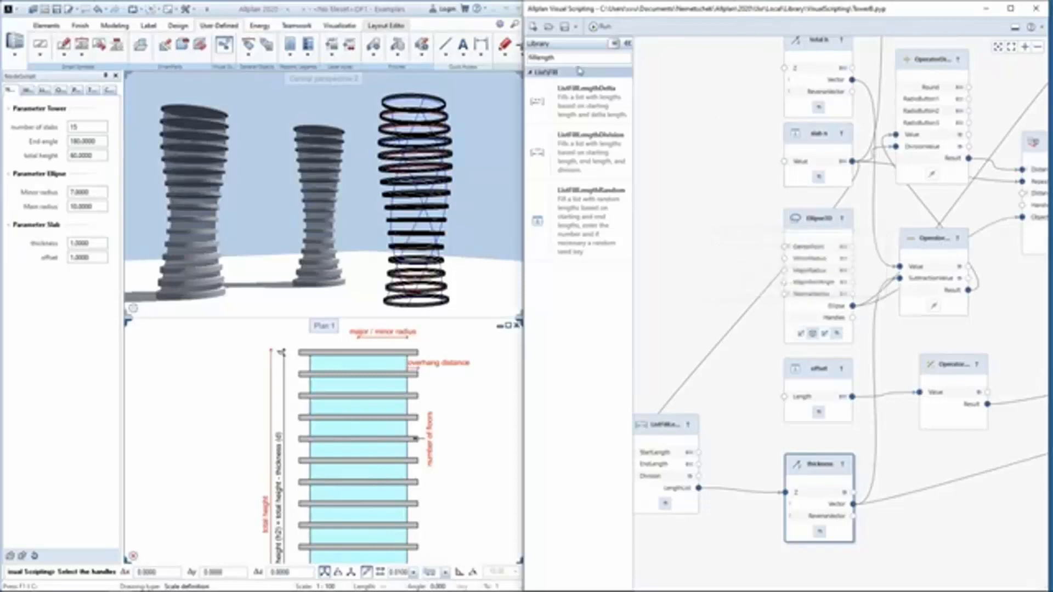
Step: Find the ListItem node in the library and place it beside the thickness node
double_click(551, 57)
text(item)
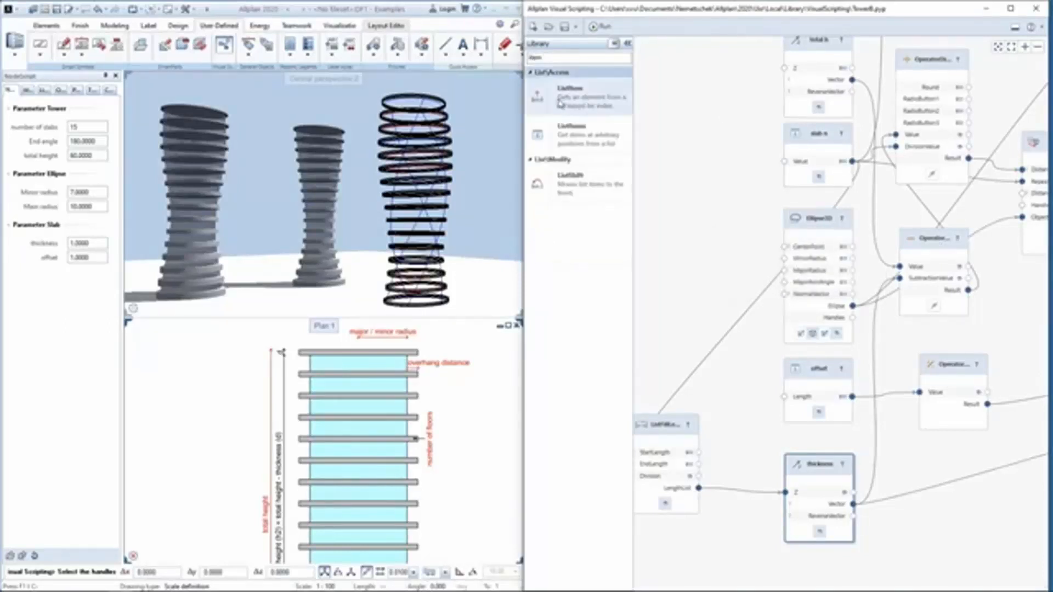
drag(565, 103, 906, 458)
middle_drag(908, 418, 820, 326)
drag(851, 387, 830, 333)
scroll(829, 417, up, 2)
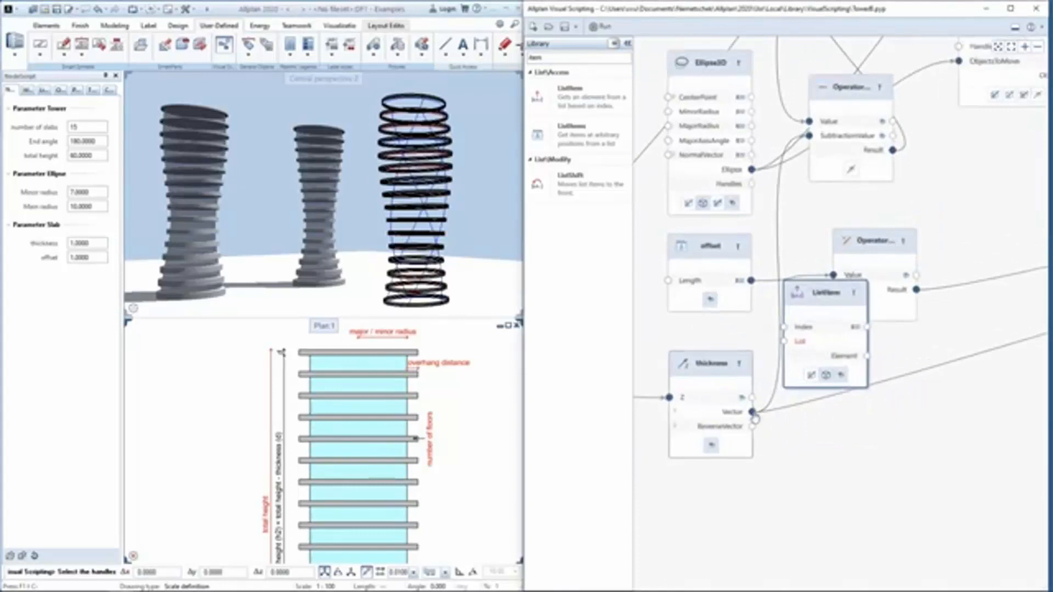
Step: Reroute the thickness node's Vector connection from the subtraction node's SubtractionValue input to the ListItem node's List input
click(755, 415)
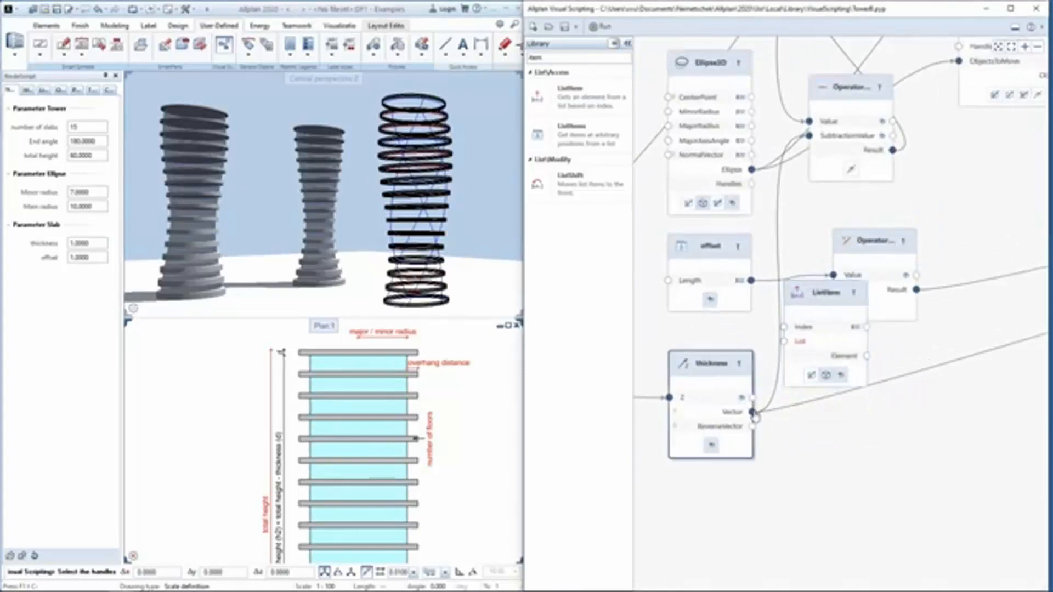
click(783, 403)
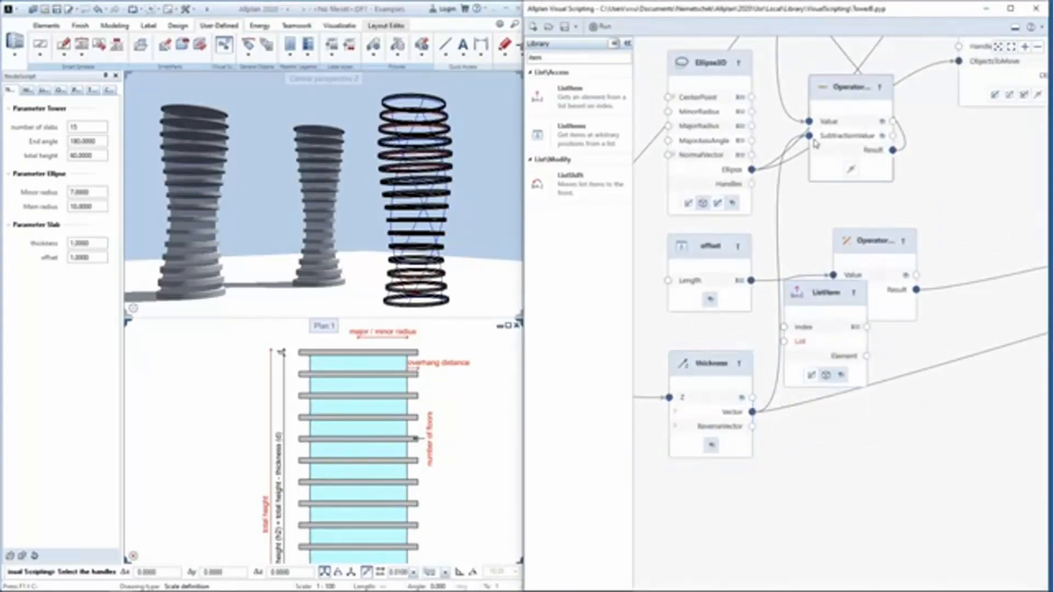
drag(812, 140, 783, 341)
Step: Set the ListItem node's Index to -1 so it picks the last element of the list
click(855, 328)
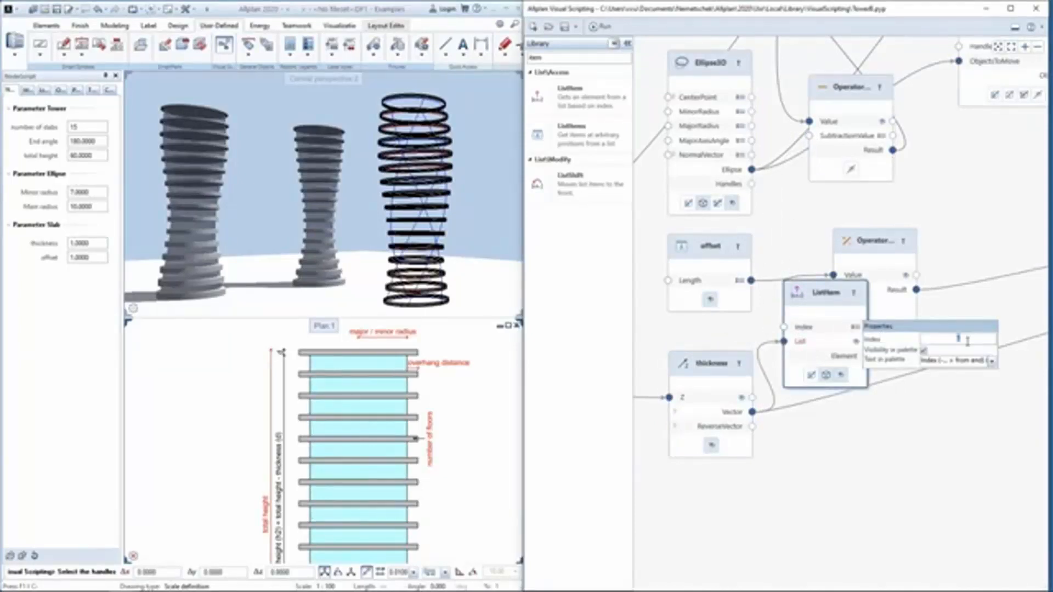
text(/1)
key(BackSpace)
key(BackSpace)
text(-1)
click(995, 275)
Step: Connect the ListItem node's Element output to the subtraction node's SubtractionValue input and run the script to check the tower preview
middle_drag(897, 297, 885, 360)
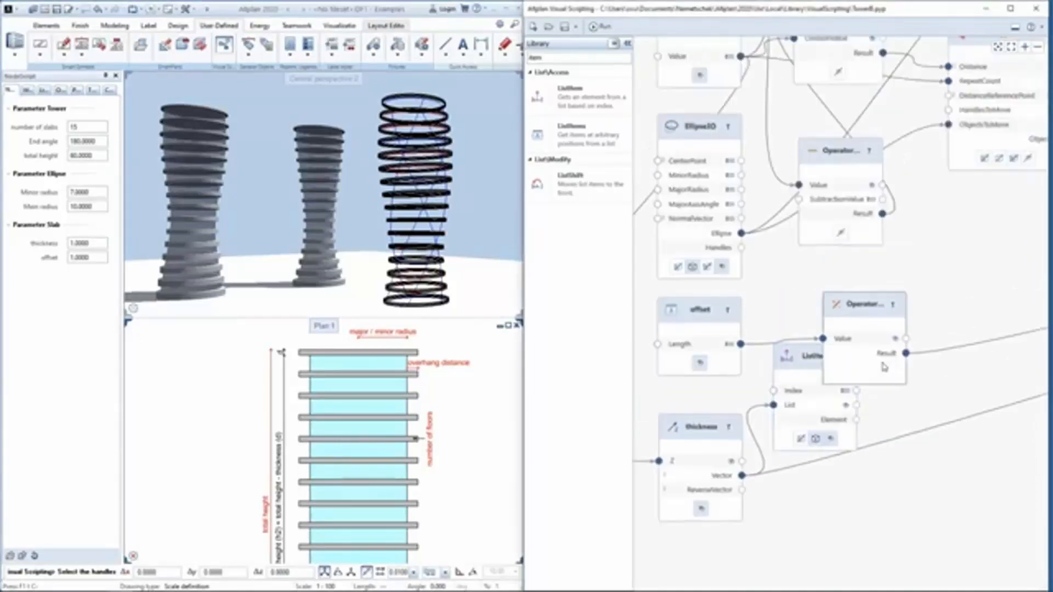
drag(857, 422, 800, 199)
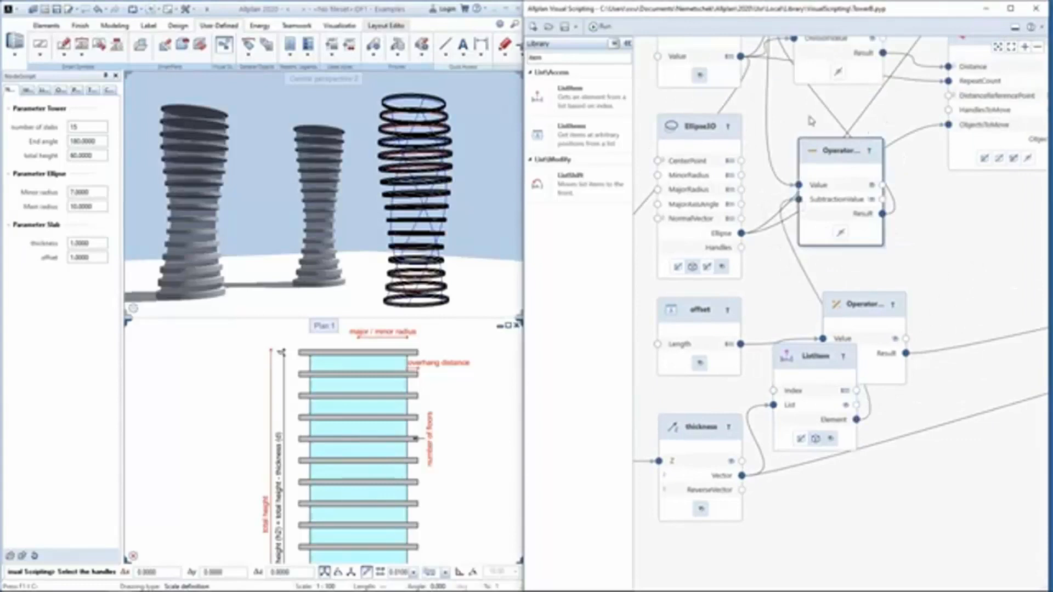
click(566, 28)
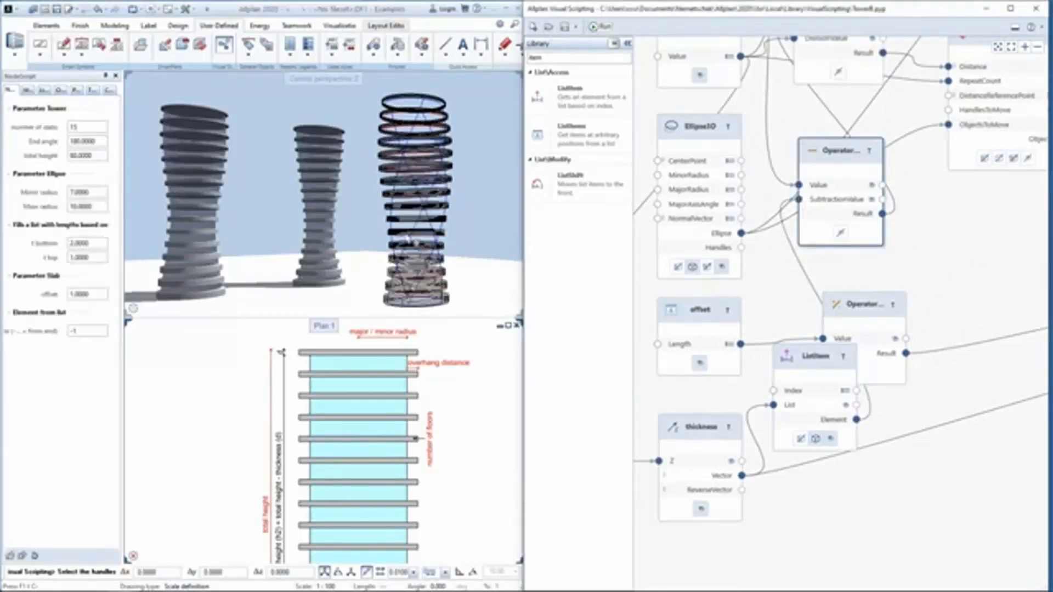
ctrl+middle_drag(431, 195, 453, 220)
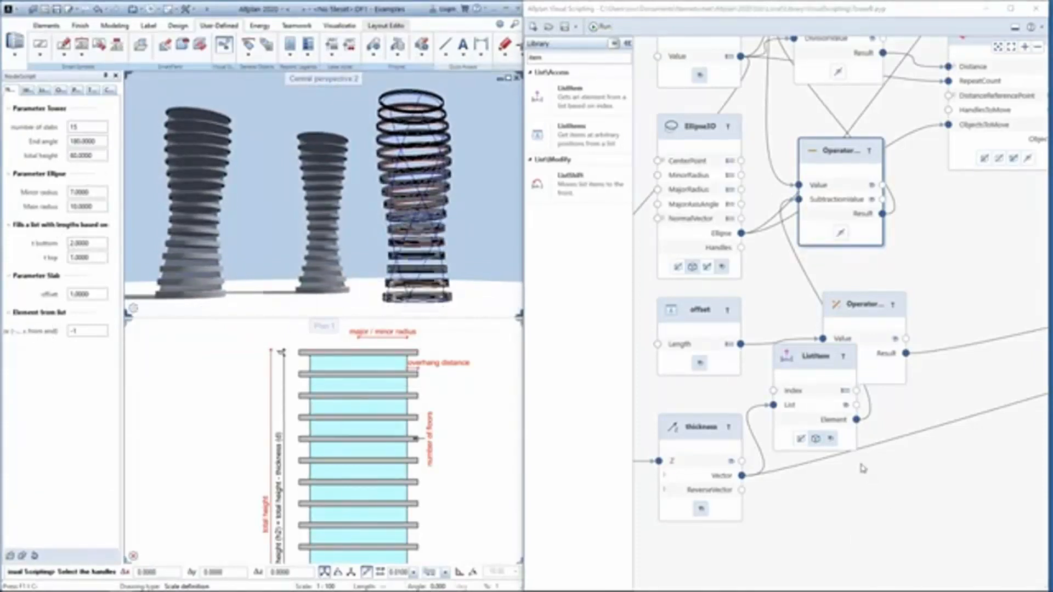
Step: Hide the ListItem node's parameters from the palette and assign the slab thickness list node to the "Parameter Slab" palette group
click(832, 442)
middle_drag(863, 442, 976, 431)
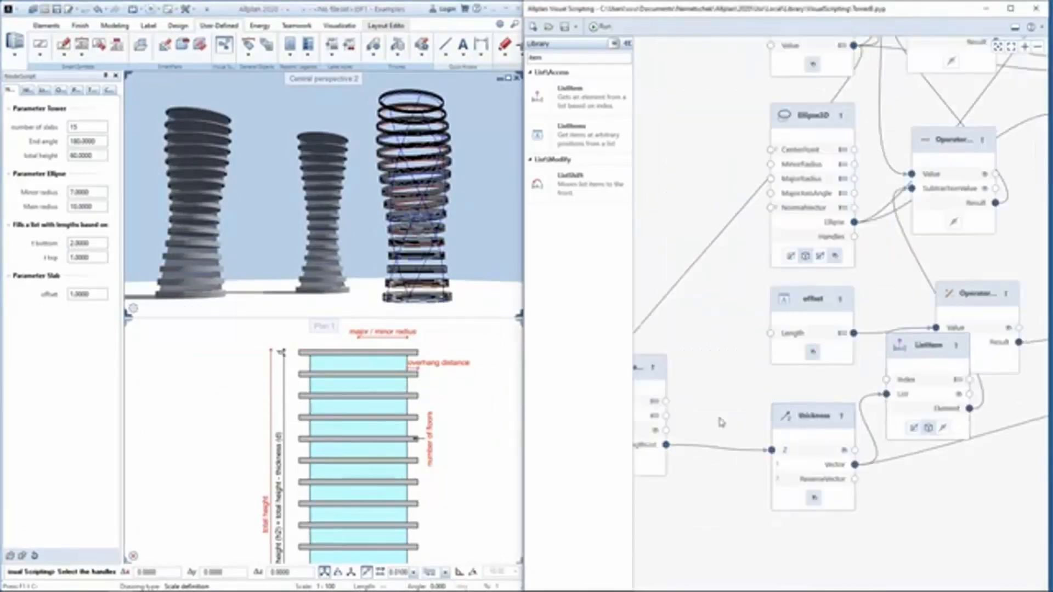
middle_drag(722, 423, 916, 404)
click(848, 350)
click(966, 359)
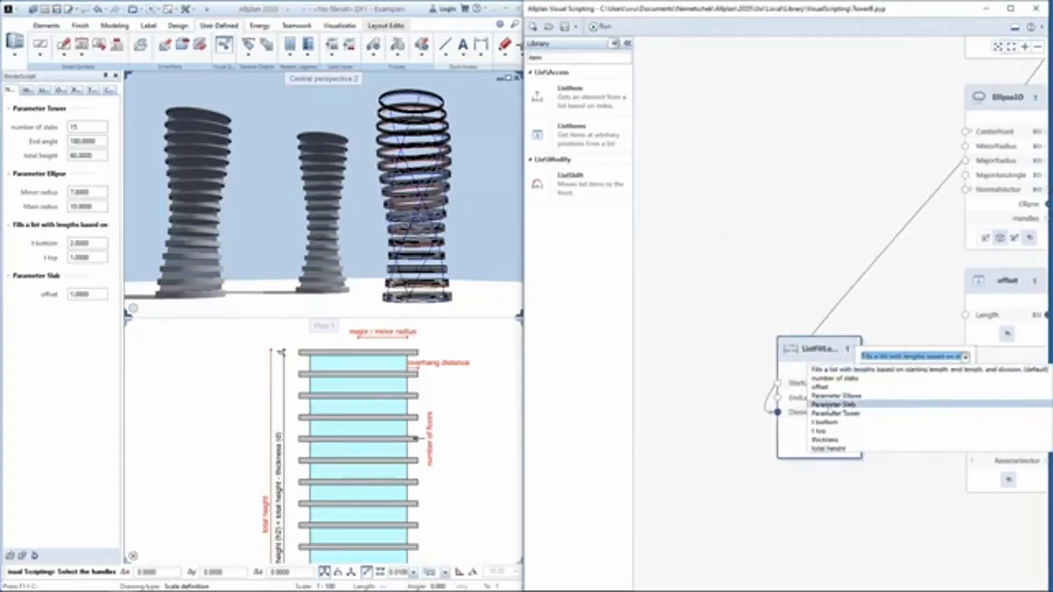
click(833, 404)
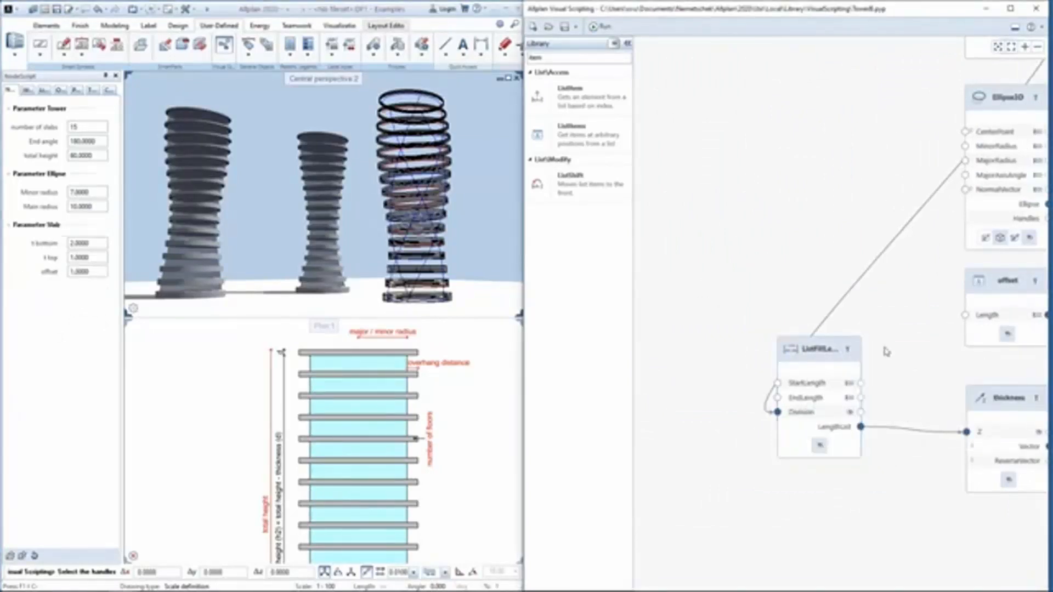
Step: Set the t top slab thickness to 0.5 and inspect the tower preview in perspective
drag(417, 254, 416, 277)
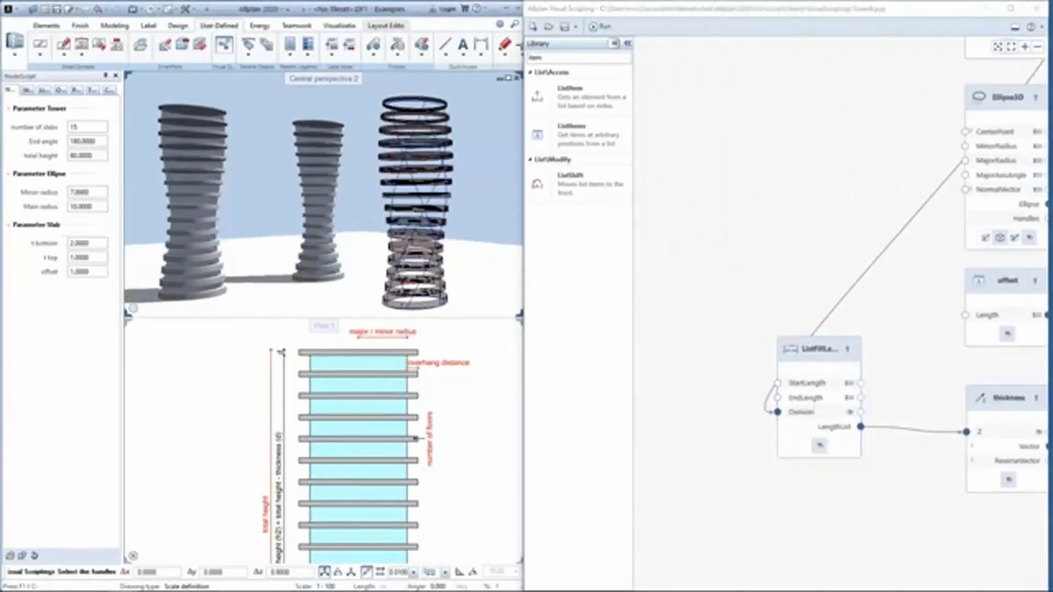
click(97, 257)
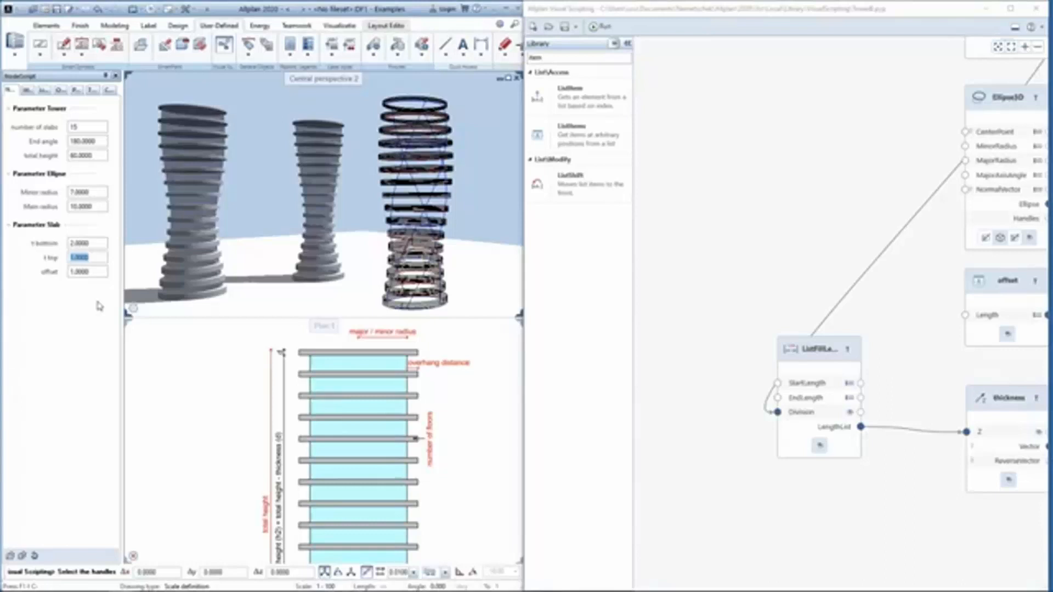
text(0.5)
key(Return)
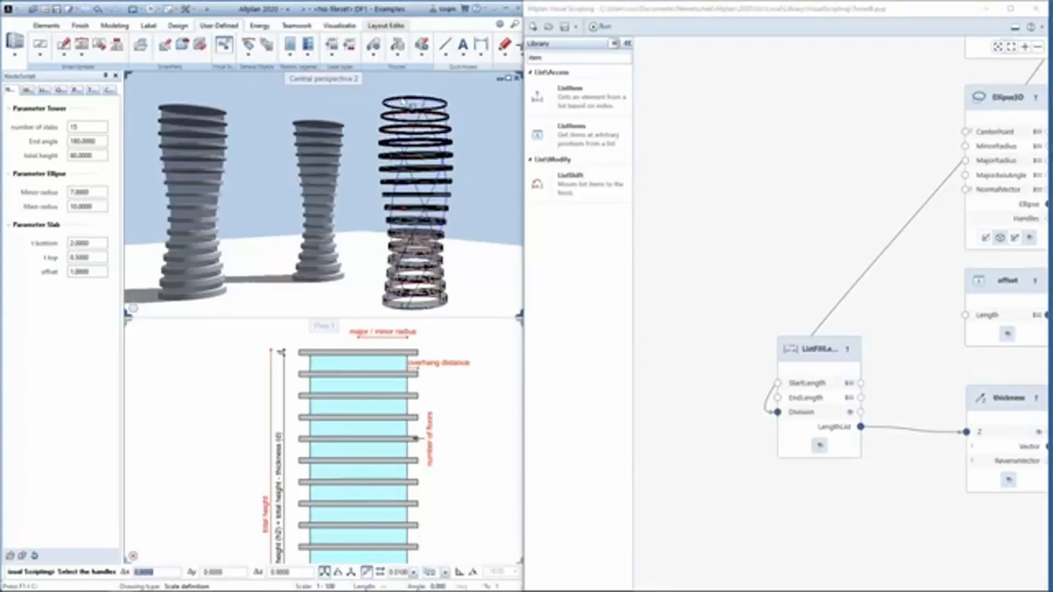
middle_drag(403, 114, 379, 104)
ctrl+drag(380, 274, 377, 274)
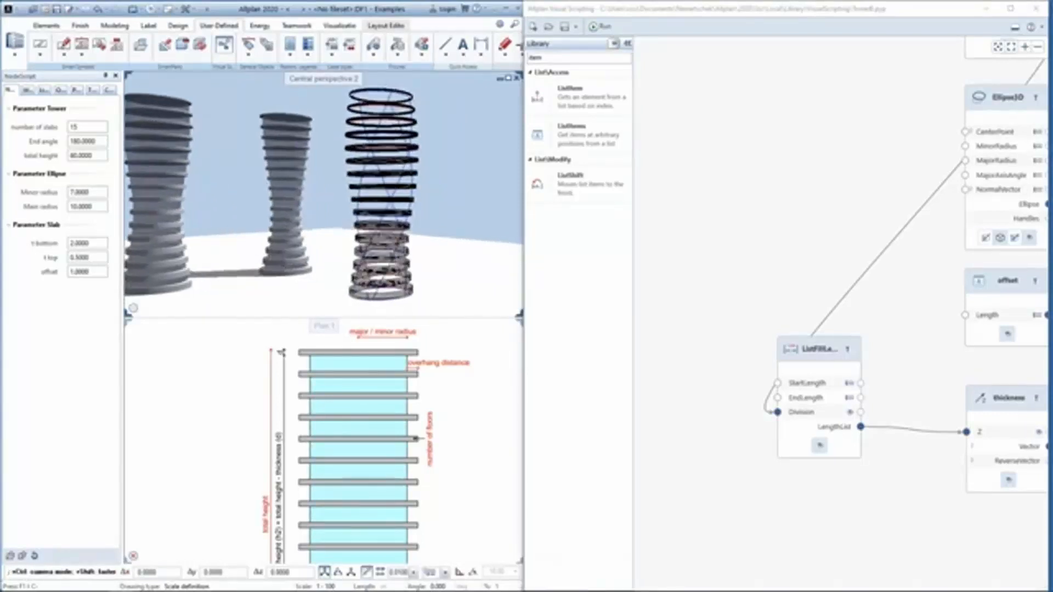
Step: Set the palette text of the angle list node's EndAngle to "twist degree"
click(97, 141)
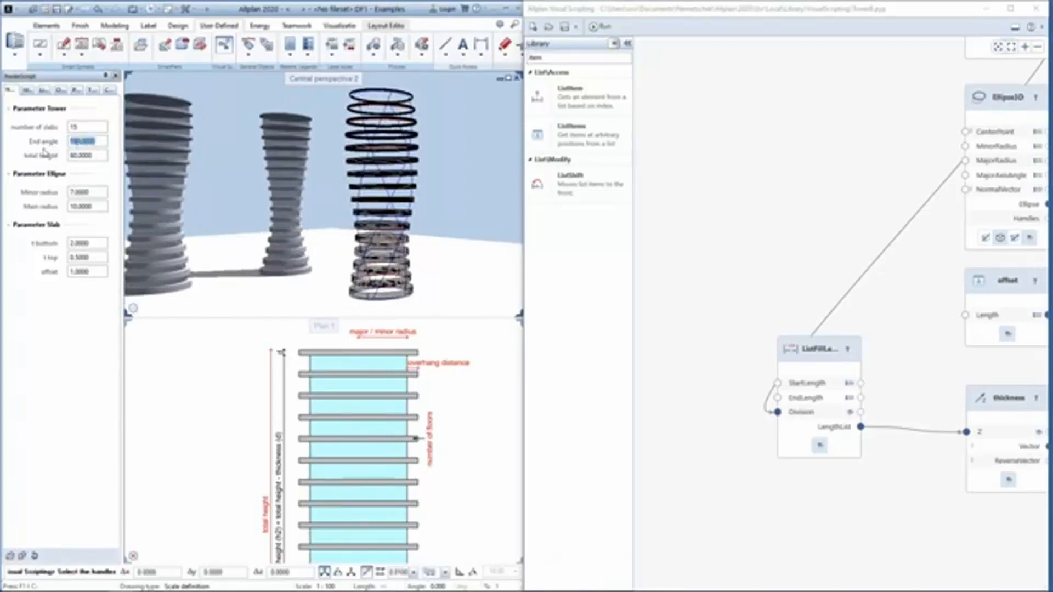
middle_drag(810, 204, 811, 255)
scroll(795, 235, down, 3)
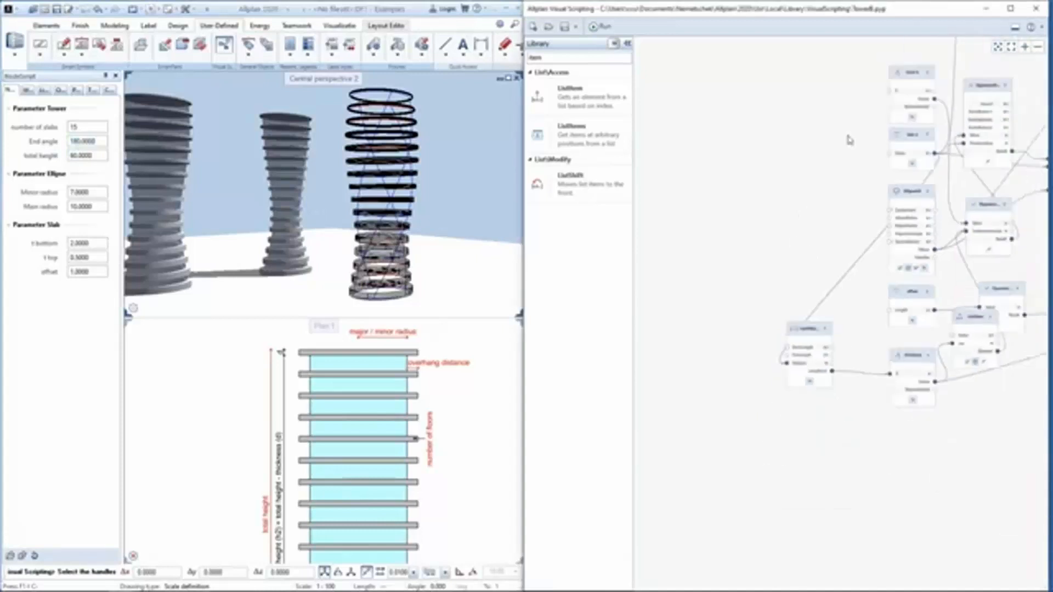
middle_drag(849, 121, 685, 345)
scroll(758, 300, up, 2)
scroll(812, 263, up, 2)
middle_drag(943, 144, 817, 293)
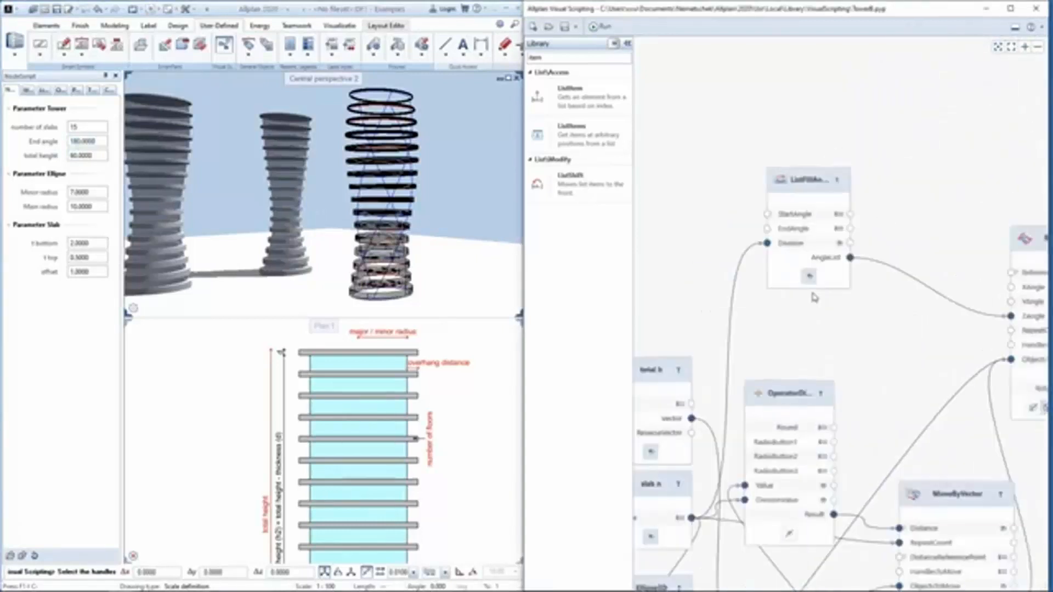
scroll(828, 246, up, 1)
click(840, 227)
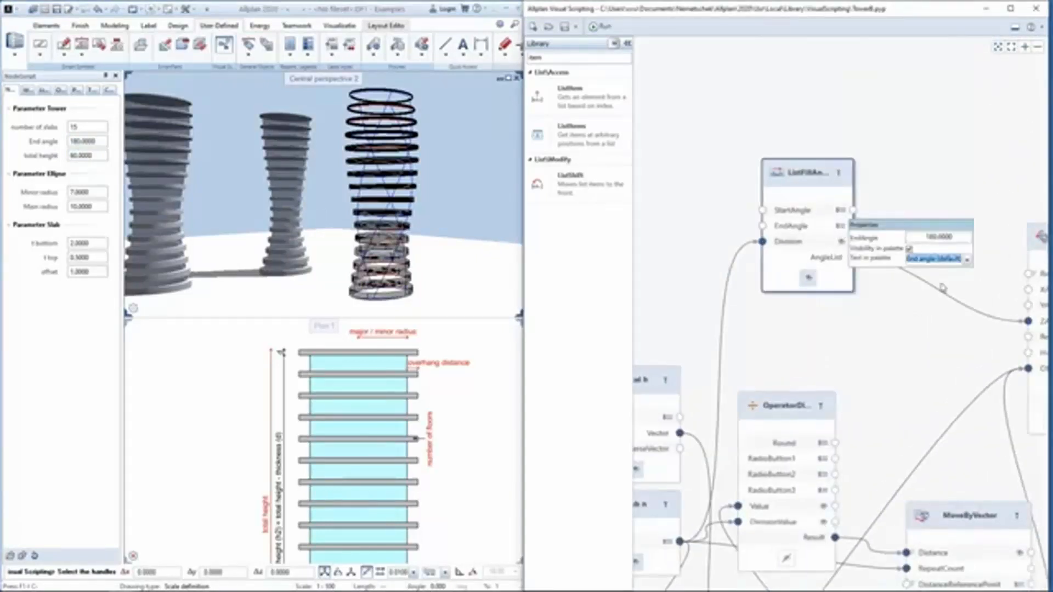
text(En)
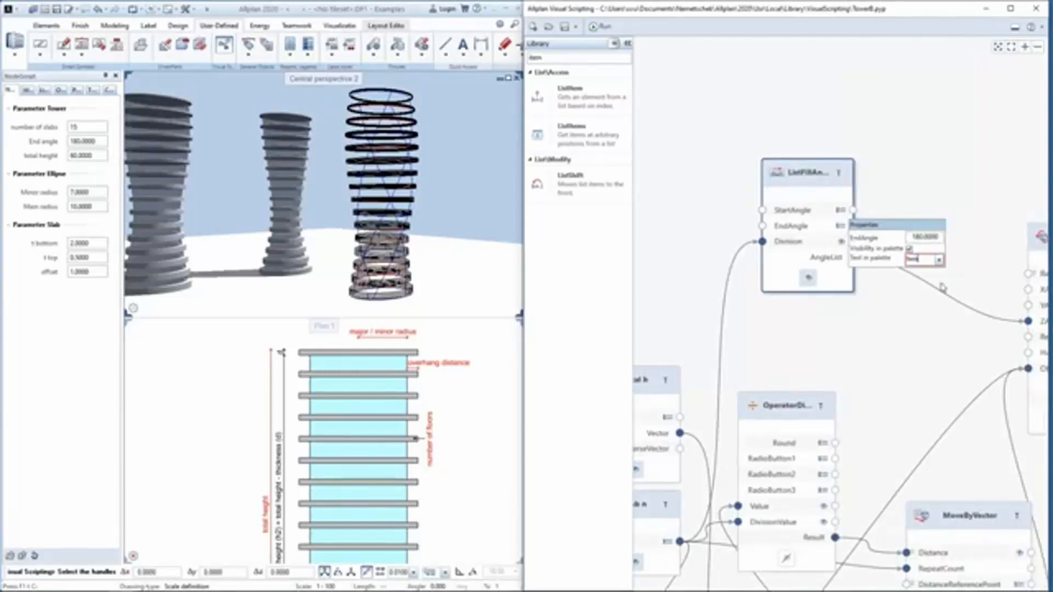
text(ist degree)
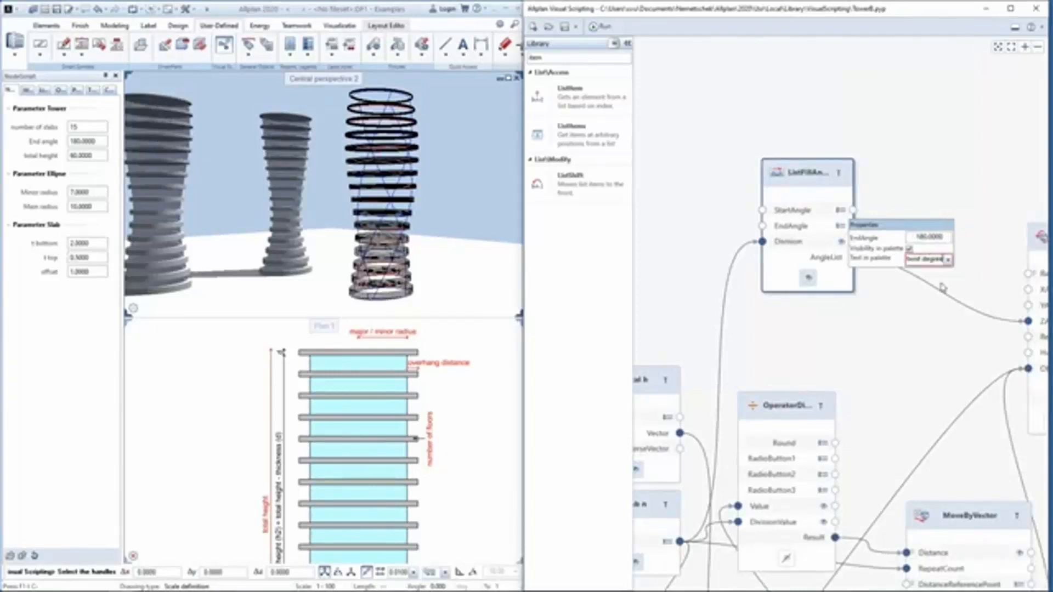
click(927, 317)
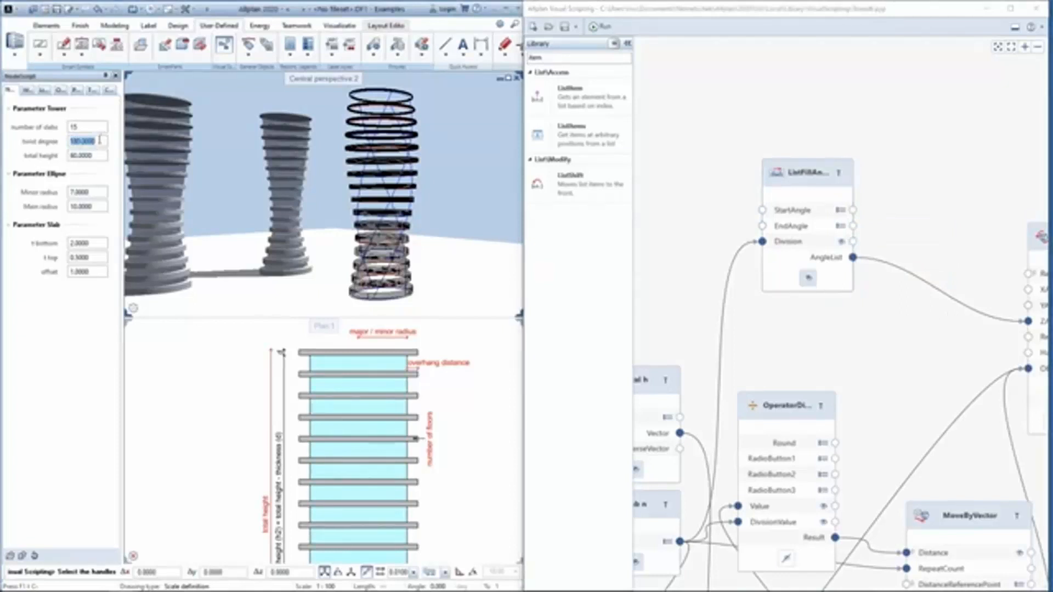
Step: Set the twist degree to 225 and check the twisted tower preview from above
text(3)
key(Return)
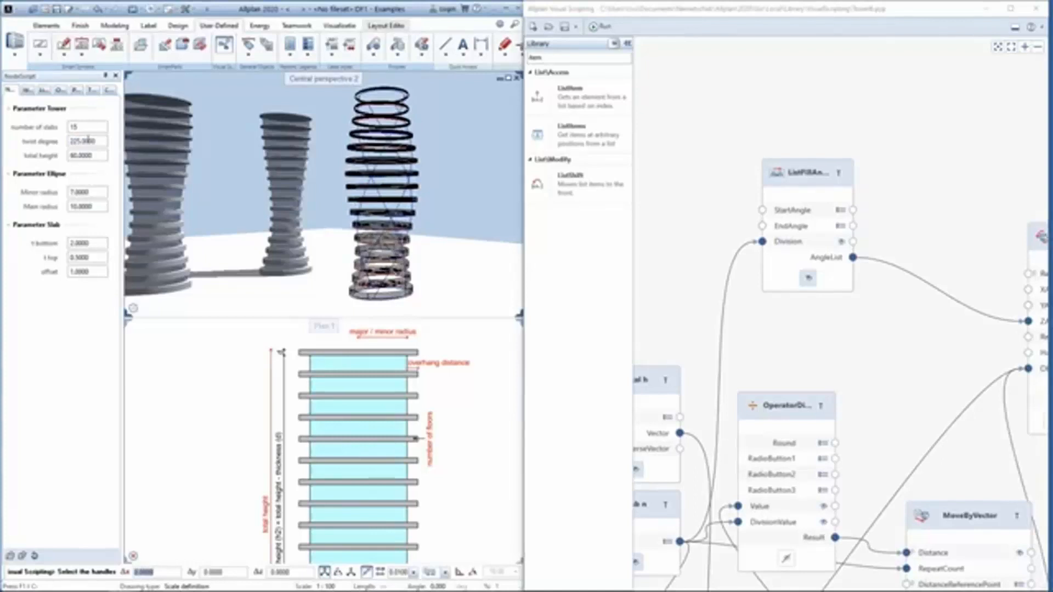
drag(385, 260, 387, 304)
drag(417, 357, 434, 230)
Step: Close the TowerB script, saving both the script and the object
click(1036, 8)
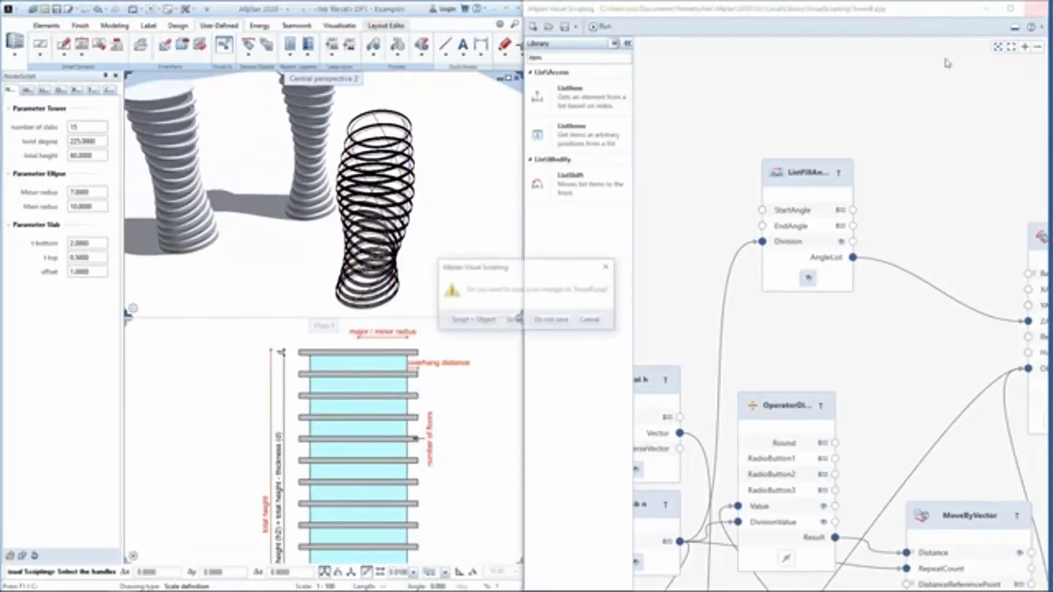
click(466, 320)
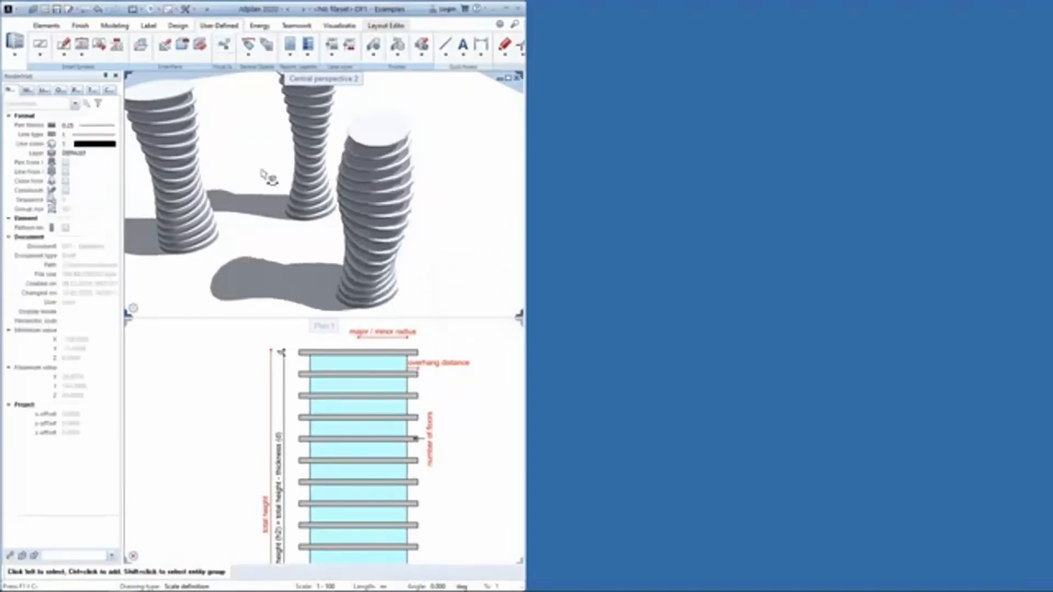
Step: Examine the finished twisted tower next to the other towers from several angles in the perspective view
drag(263, 174, 394, 252)
scroll(326, 195, down, 4)
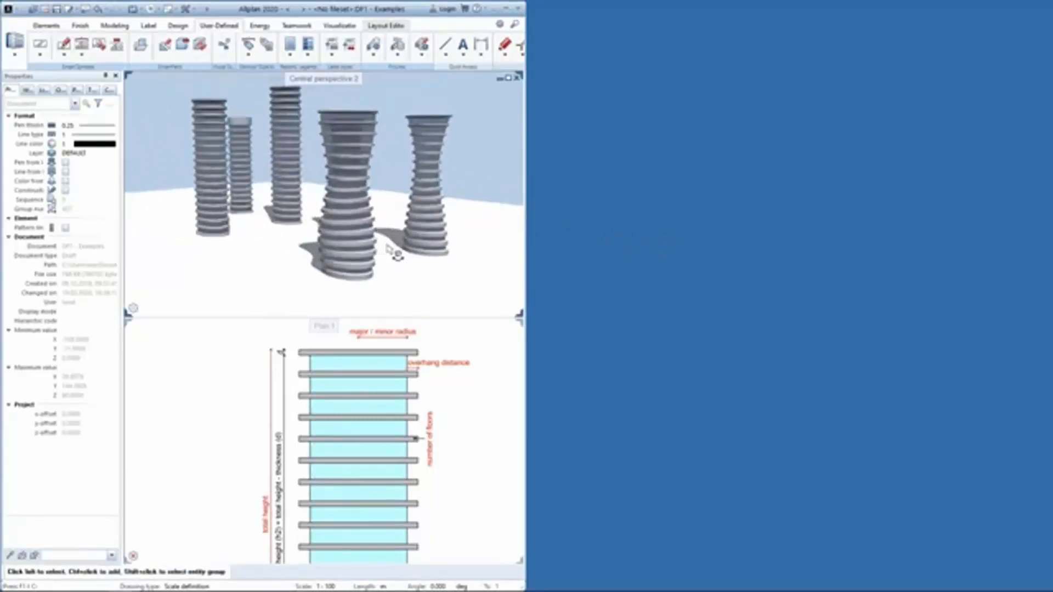
drag(266, 189, 286, 193)
drag(280, 128, 271, 172)
drag(354, 182, 272, 184)
drag(131, 198, 237, 172)
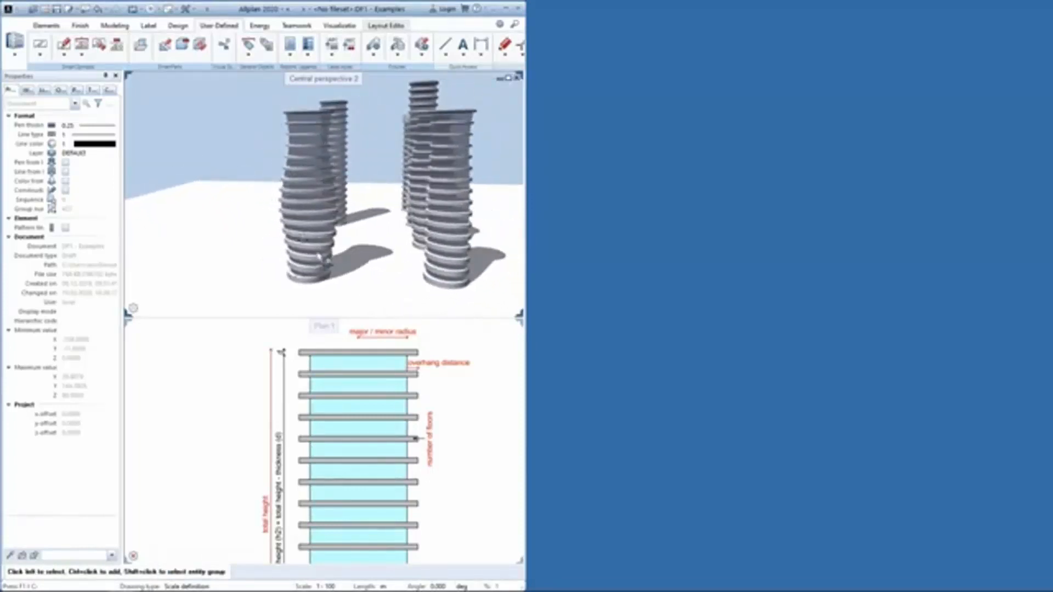
drag(319, 255, 333, 188)
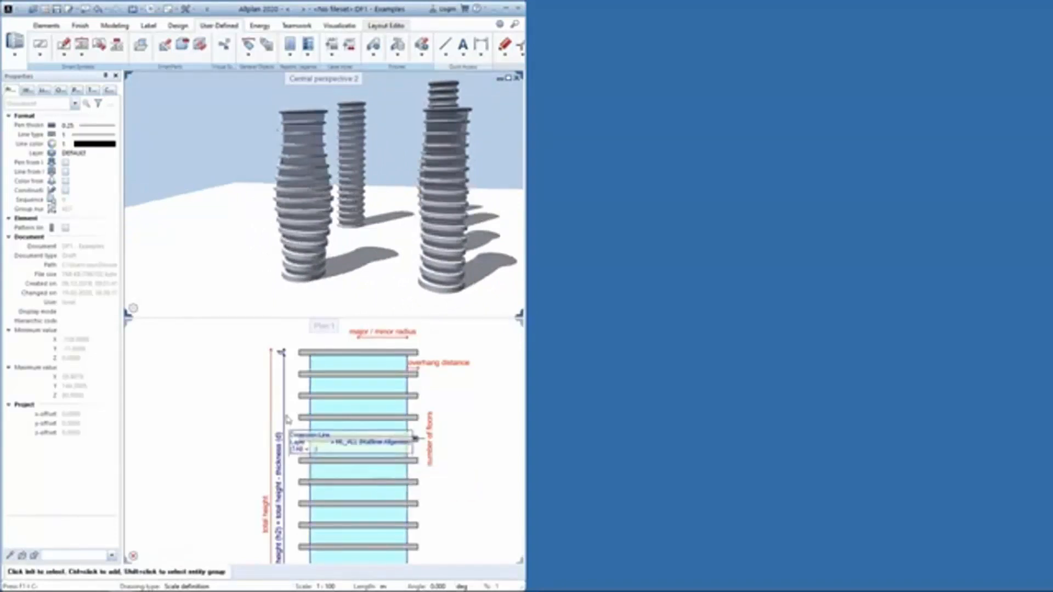
drag(395, 236, 460, 182)
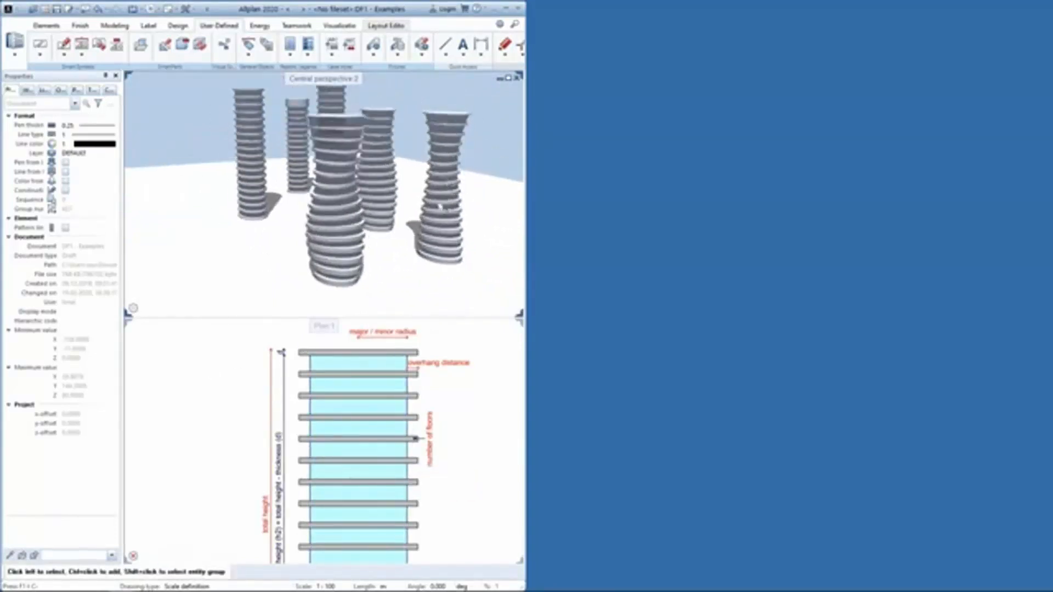
scroll(359, 384, down, 5)
scroll(458, 516, up, 5)
Step: Move the finished tower horizontally in the plan to free its original position, leaving it deselected
click(480, 493)
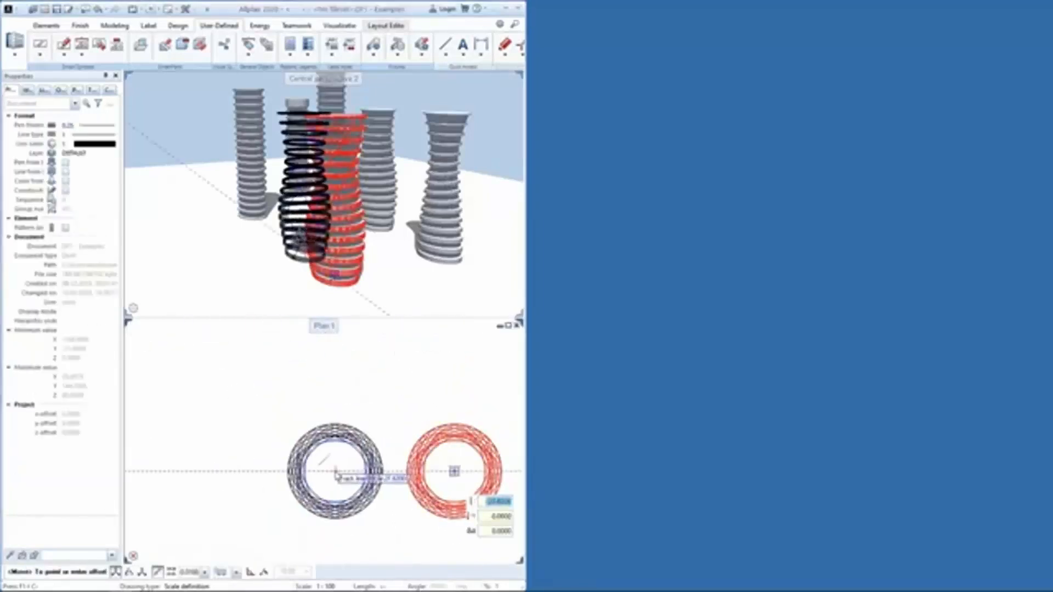
click(237, 472)
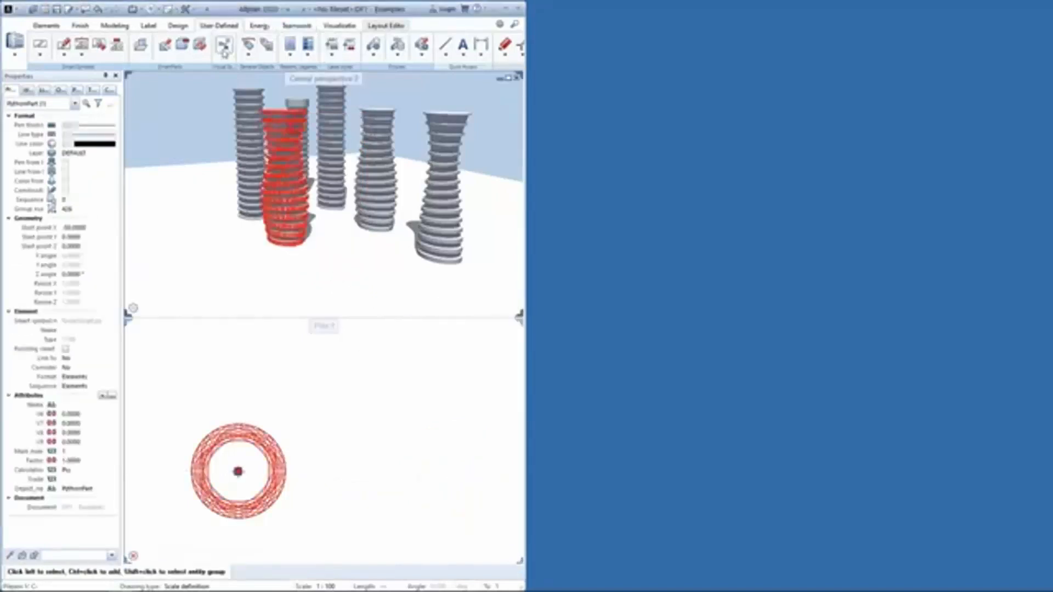
key(Escape)
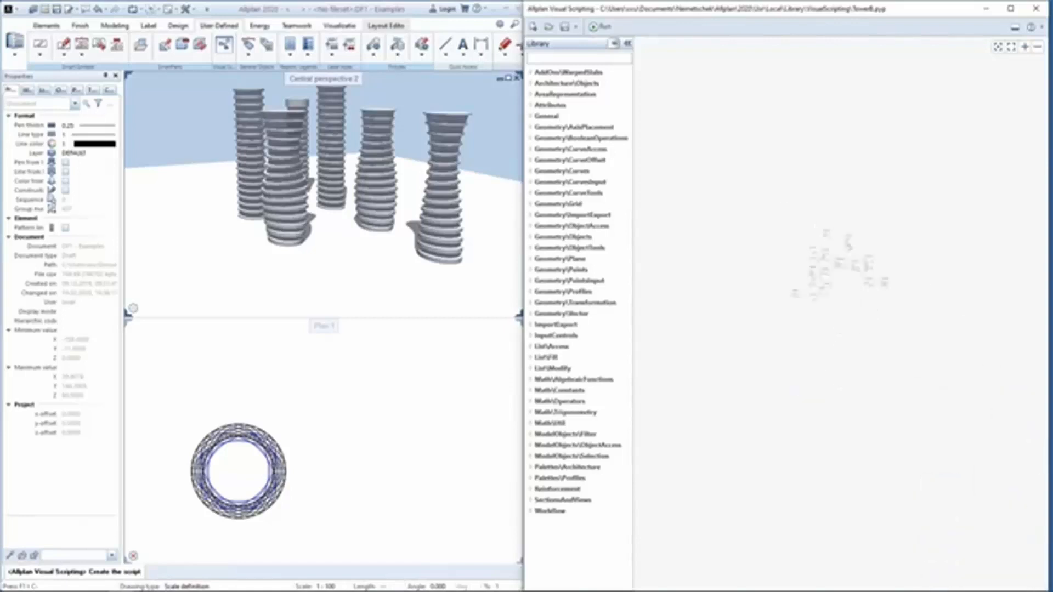
Step: Save a copy of the TowerB script as TowerC.pyp
click(575, 26)
click(575, 53)
click(241, 386)
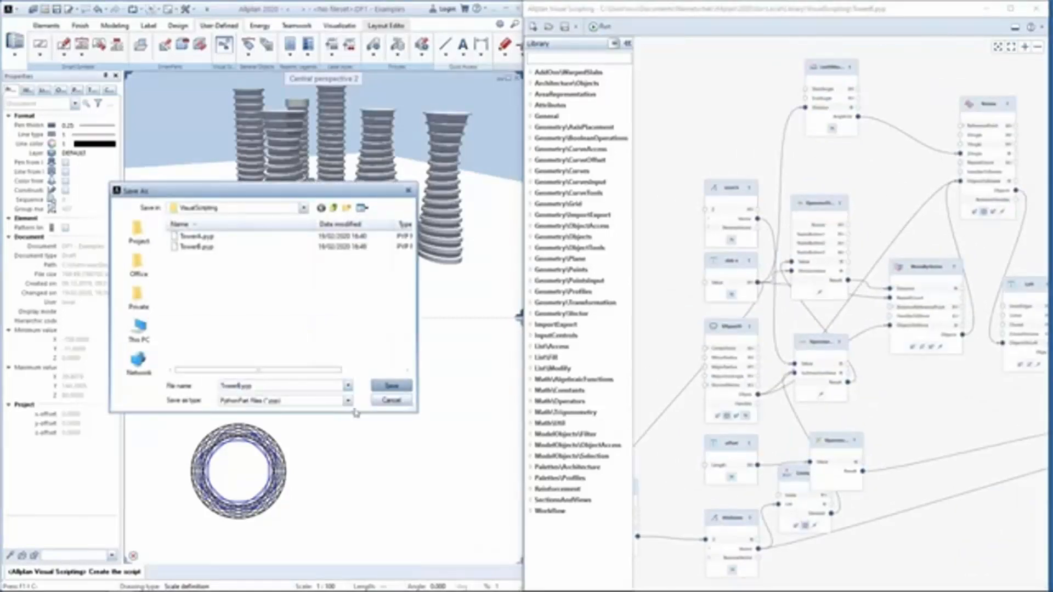
click(392, 386)
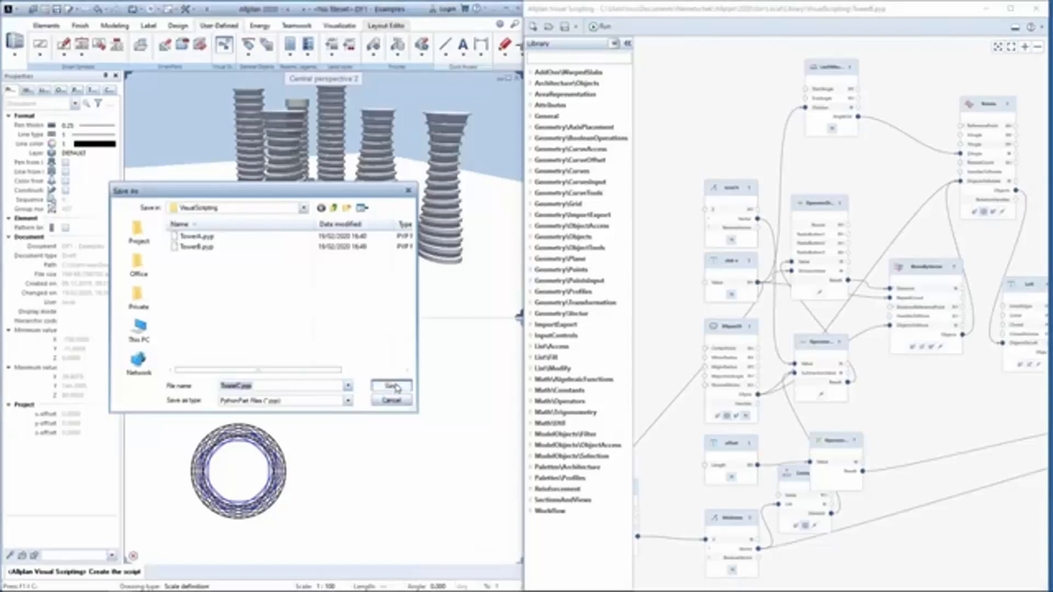
Step: Run the TowerC script and view its tower preview beside the existing towers
click(604, 27)
middle_drag(431, 198, 370, 209)
key(Escape)
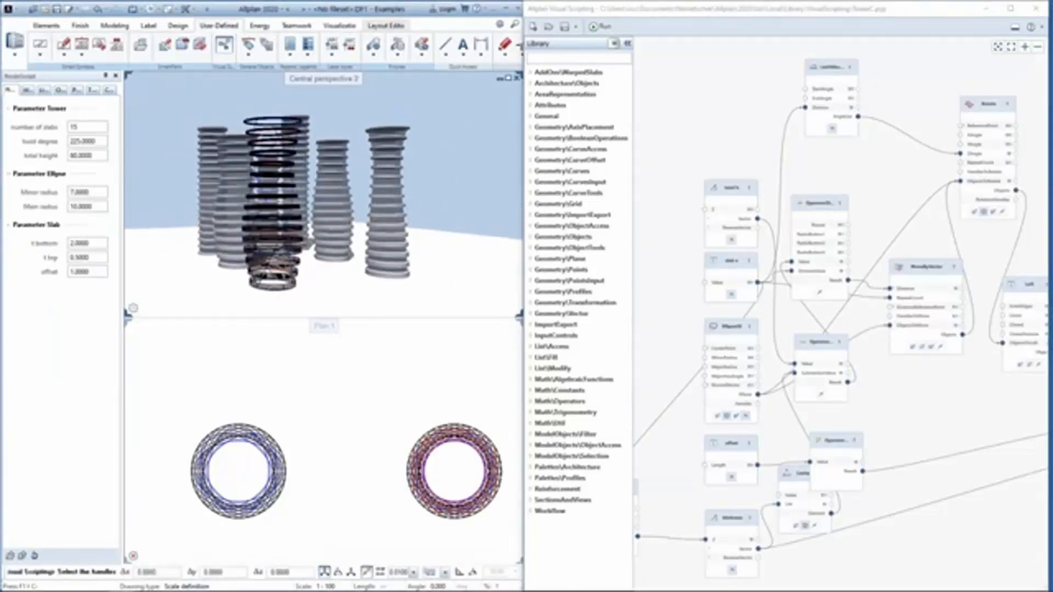
middle_drag(426, 228, 365, 227)
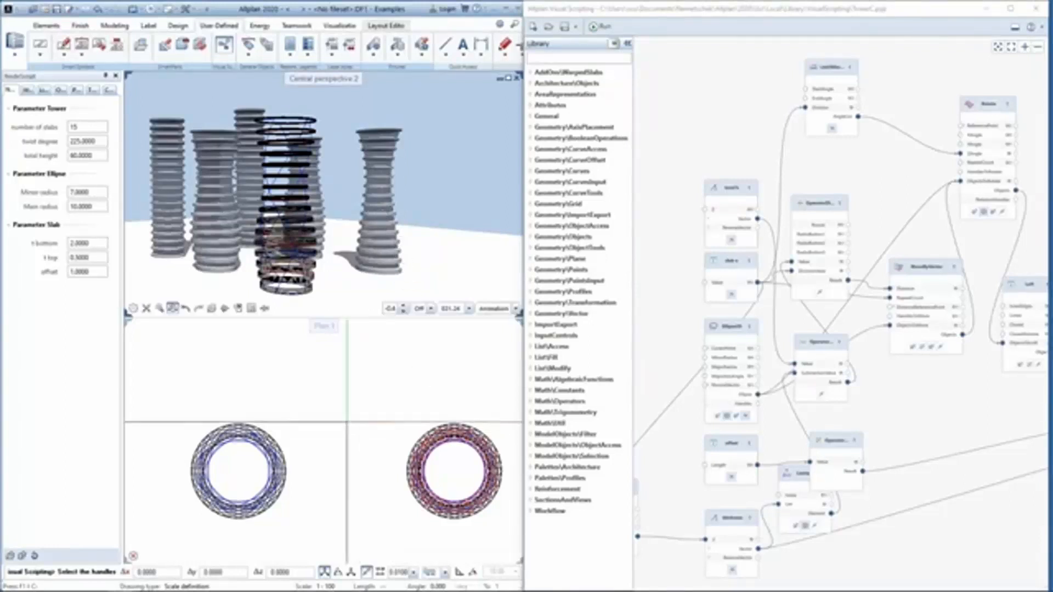
Step: Examine the scale factor curve and its formula in the plan
scroll(338, 424, down, 6)
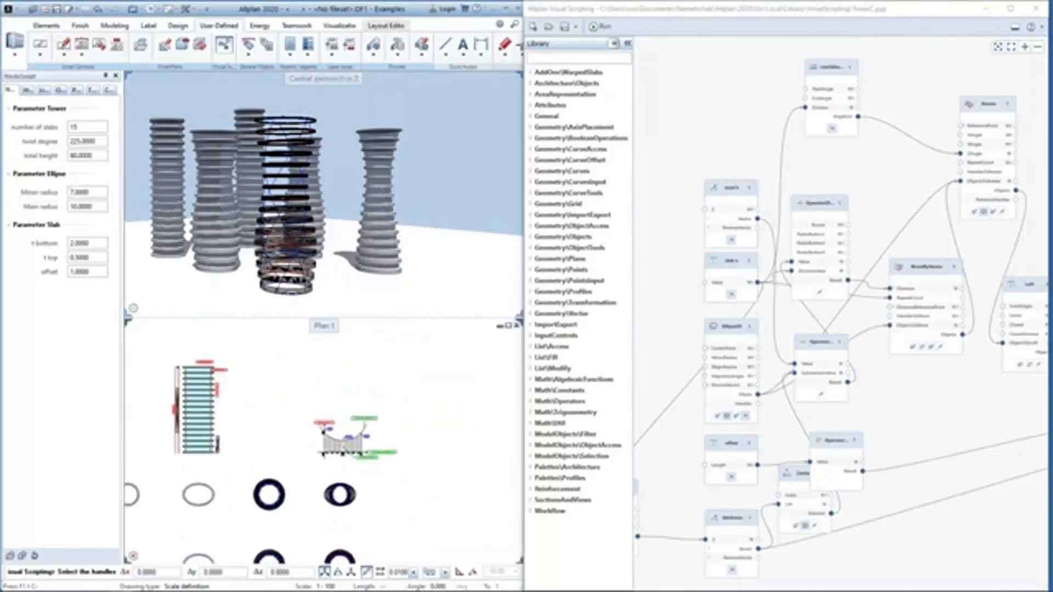
scroll(362, 438, up, 5)
middle_drag(385, 418, 359, 427)
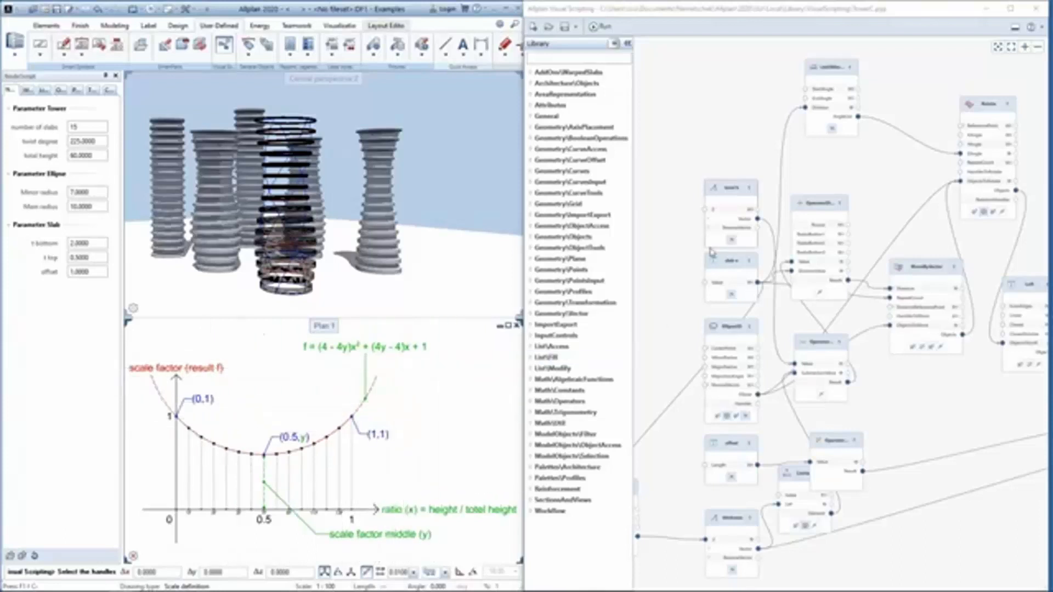
Step: Find the Scale node in the library and add it to the script above the Rotate node
scroll(738, 183, down, 5)
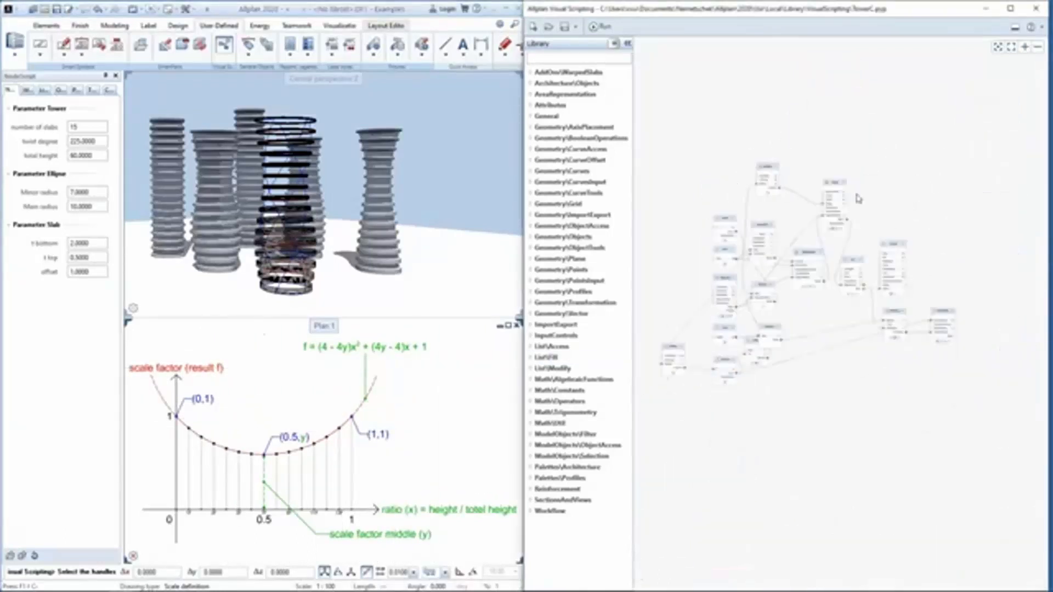
scroll(849, 237, up, 4)
middle_drag(860, 151, 759, 183)
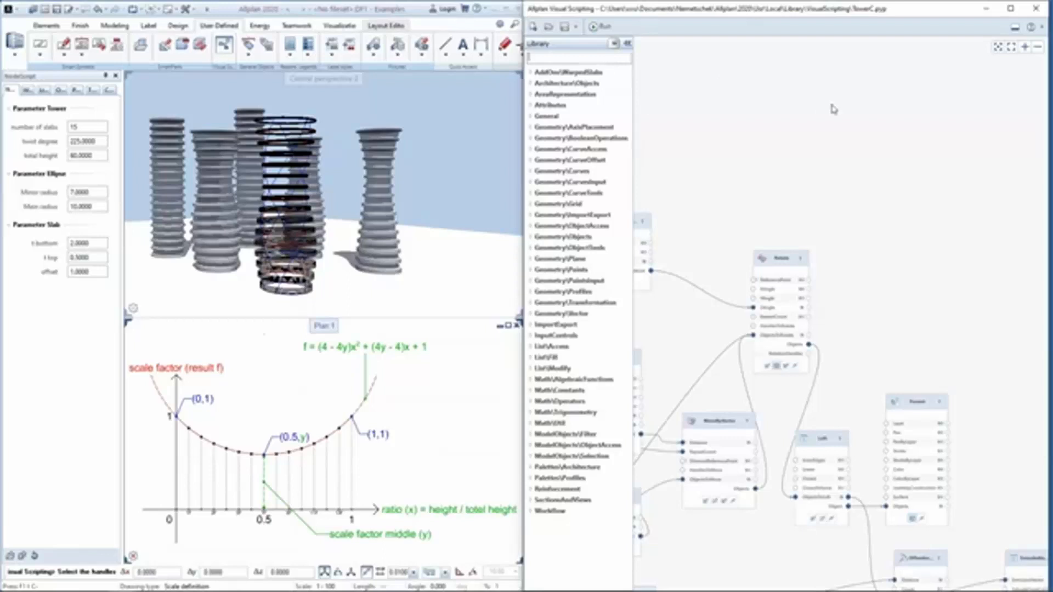
text(ale)
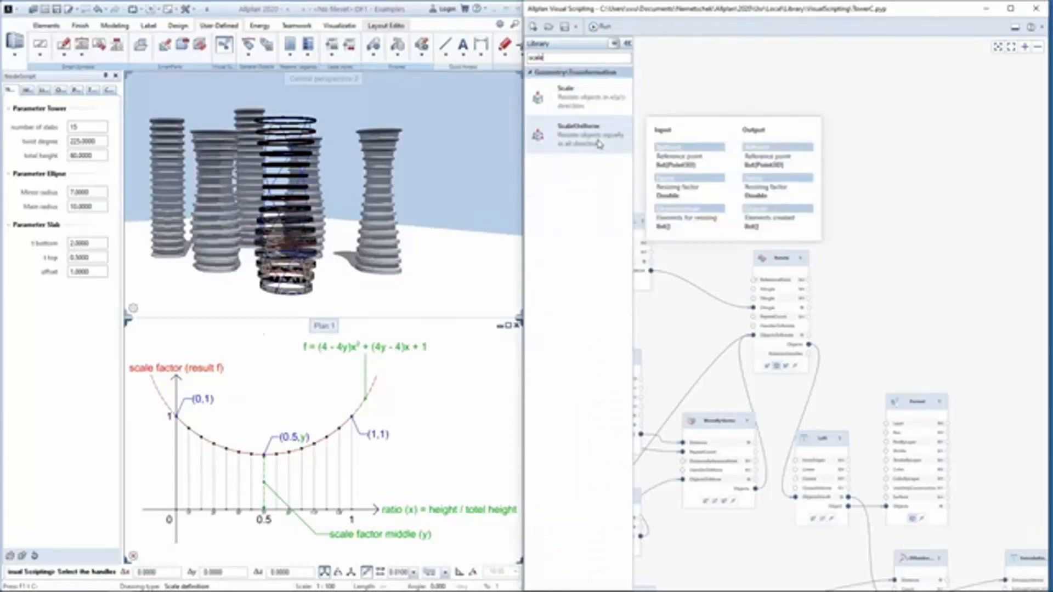
mouse_move(590, 112)
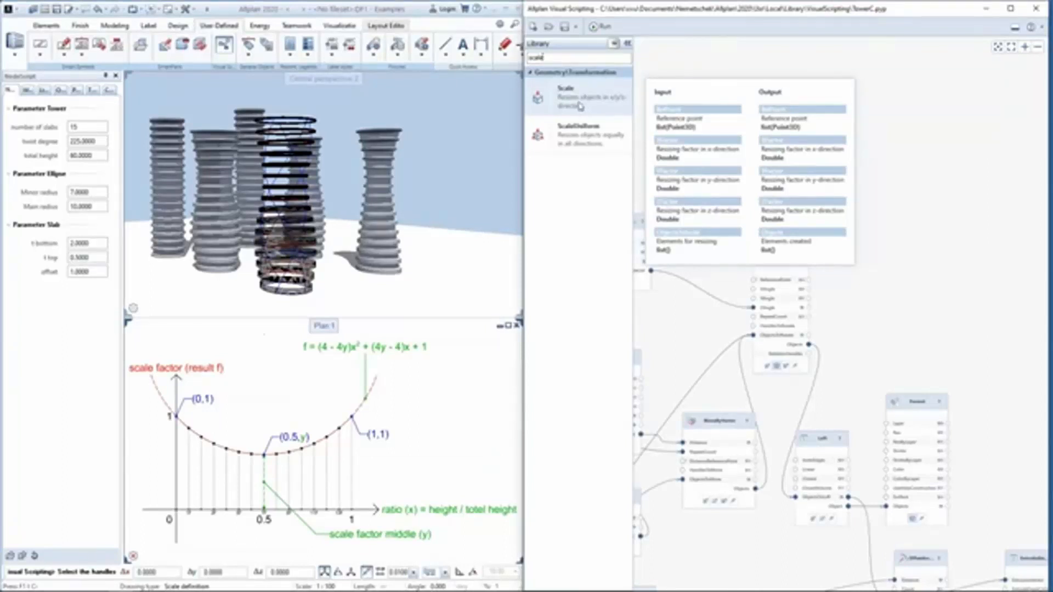
drag(560, 101, 857, 159)
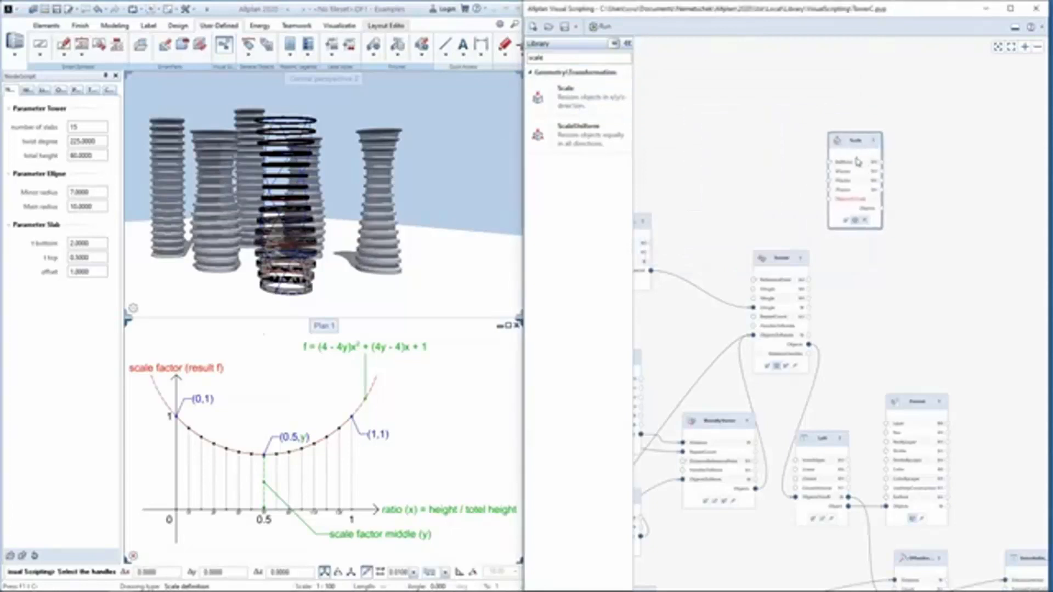
Step: Insert Scale between Rotate and Loft by wiring Rotate's Objects into ObjectsToScale and Scale's Objects into ObjectsToLoft
scroll(862, 280, up, 1)
middle_drag(936, 280, 896, 286)
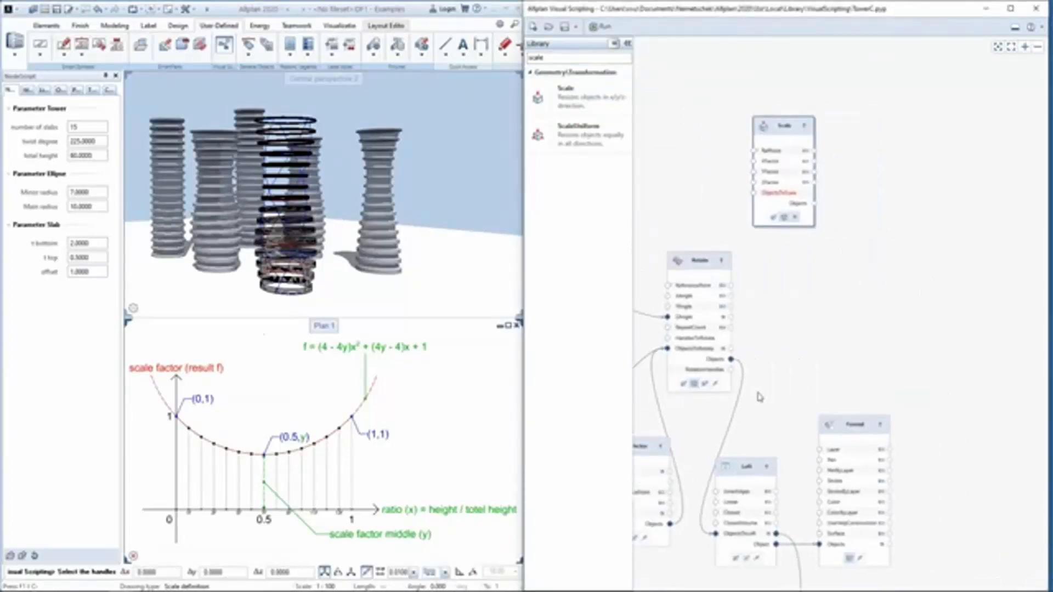
middle_drag(758, 397, 774, 371)
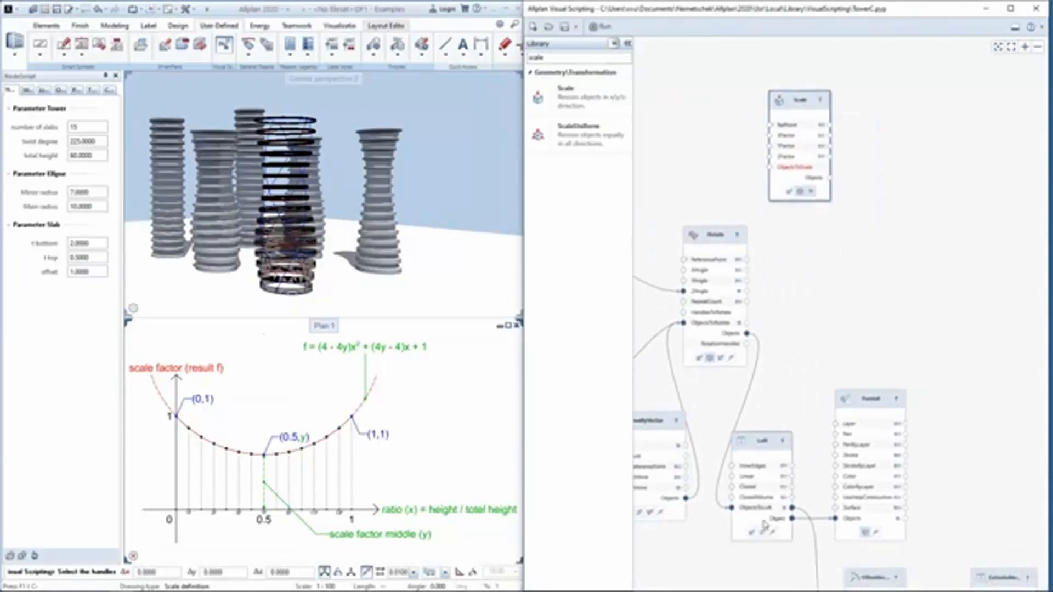
drag(732, 509, 771, 336)
drag(749, 195, 731, 509)
click(825, 193)
scroll(806, 177, up, 3)
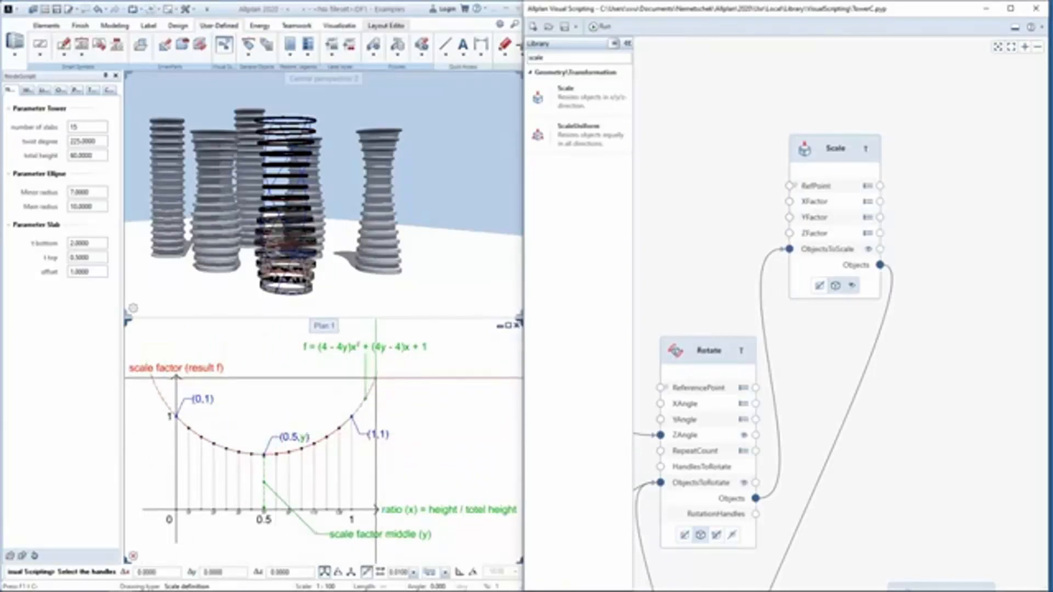
Step: Find the FunctionXY node in the library and place it beside the Scale node, above Rotate
double_click(567, 59)
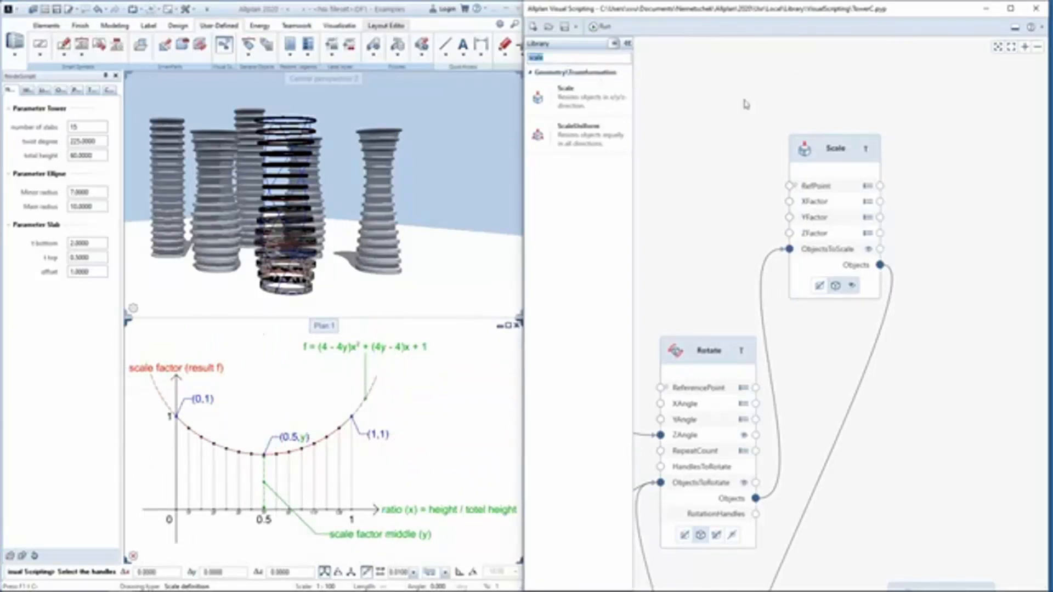
text(function)
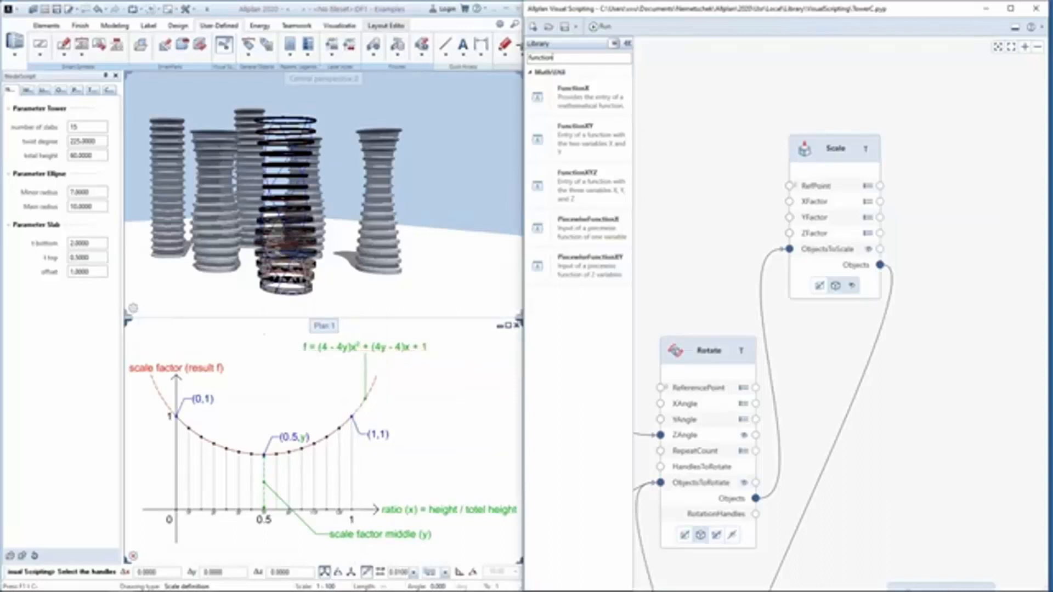
mouse_move(591, 132)
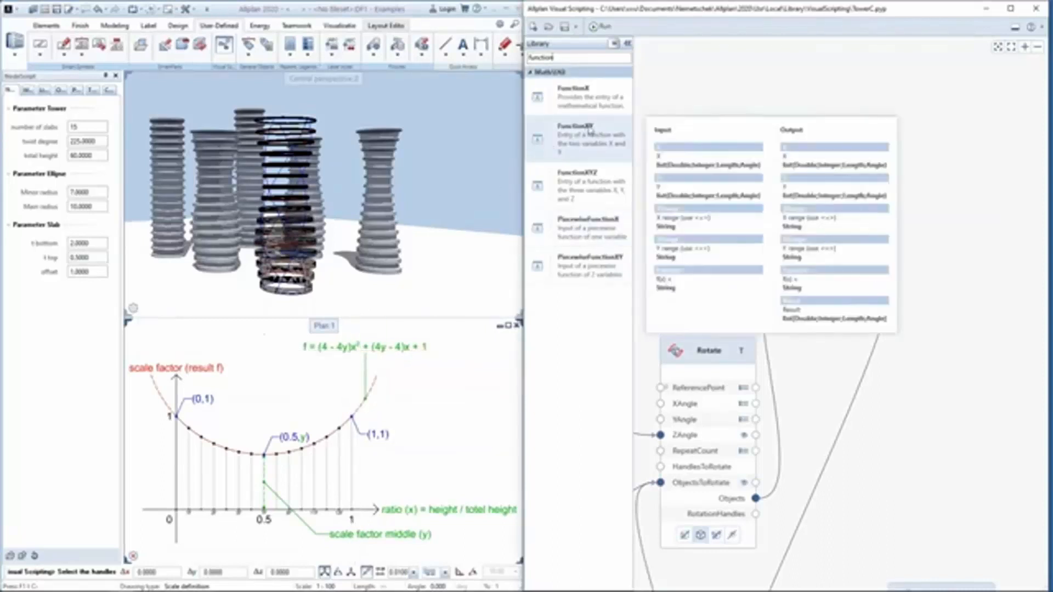
drag(598, 143, 651, 64)
middle_drag(692, 124, 856, 215)
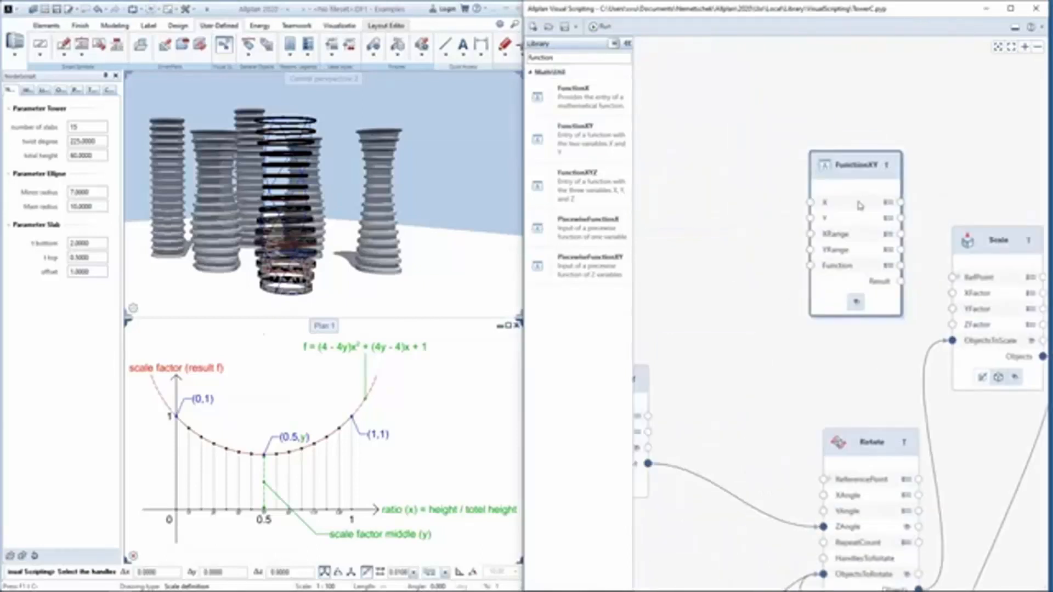
drag(872, 195, 813, 183)
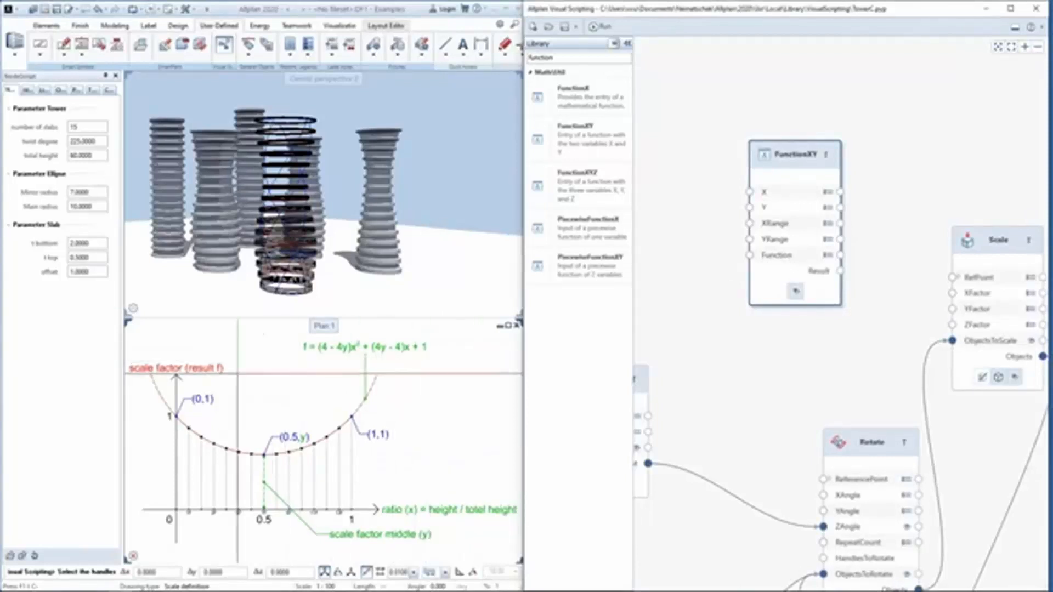
Step: Copy the formula (4 - 4*y)*x*x + (4*y - 4)*x + 1 from functionXY.txt in Notepad into the FunctionXY node's Function value
key(alt+Tab)
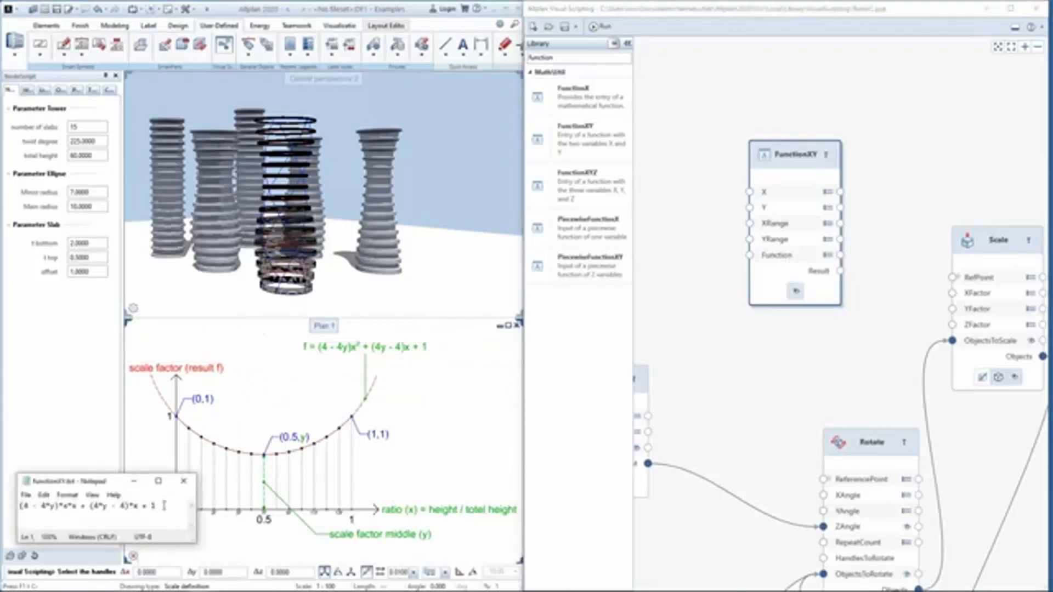
drag(167, 505, 21, 506)
key(ctrl+c)
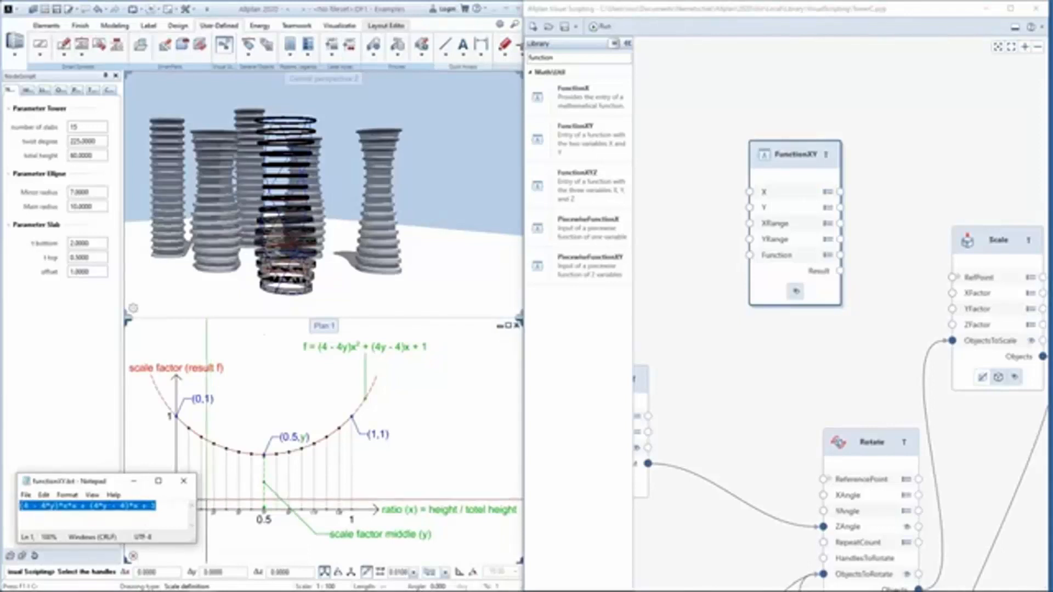
click(827, 255)
drag(892, 267, 842, 267)
key(ctrl+v)
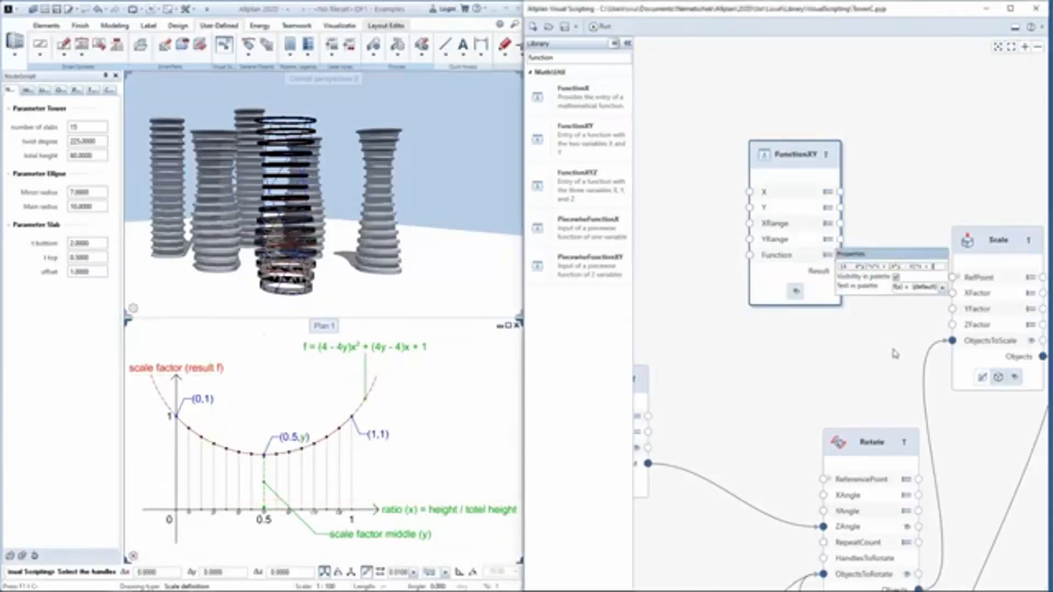
key(Return)
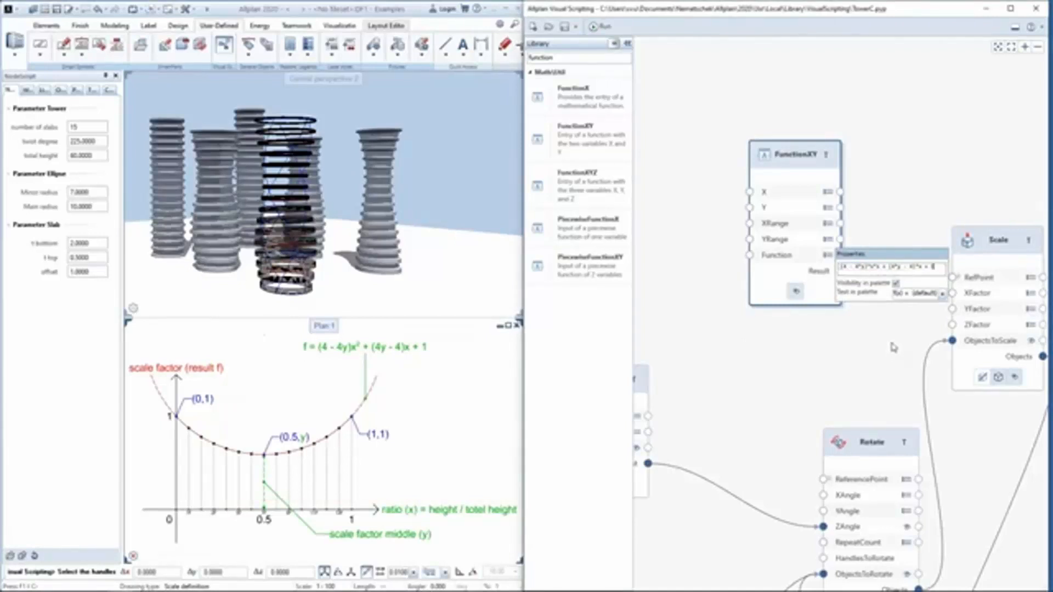
click(887, 341)
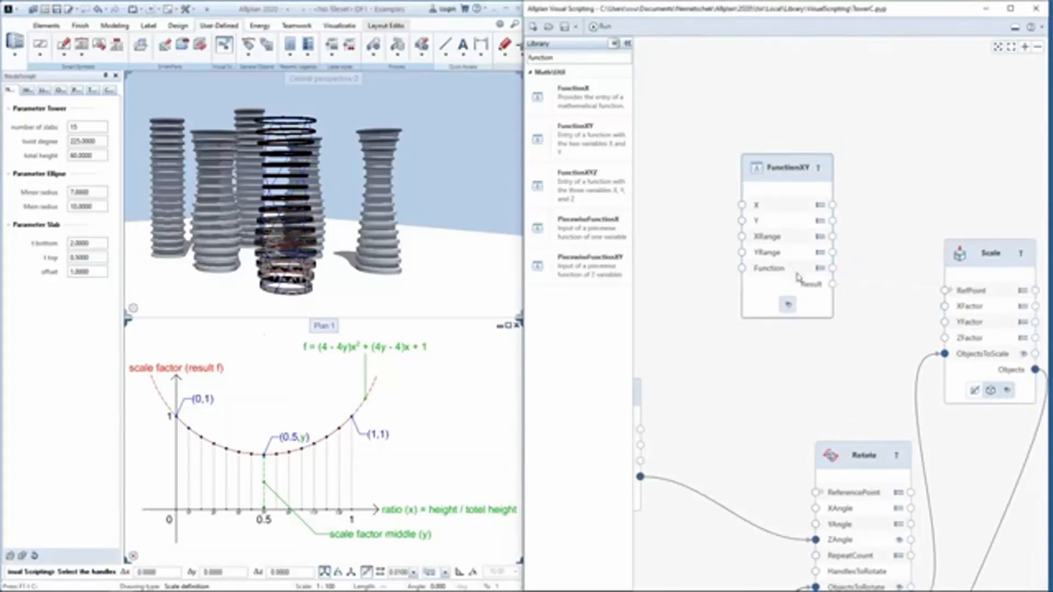
Step: Add a ListFillDoubleDivision node before FunctionXY and check its start and end values
middle_drag(712, 198, 752, 237)
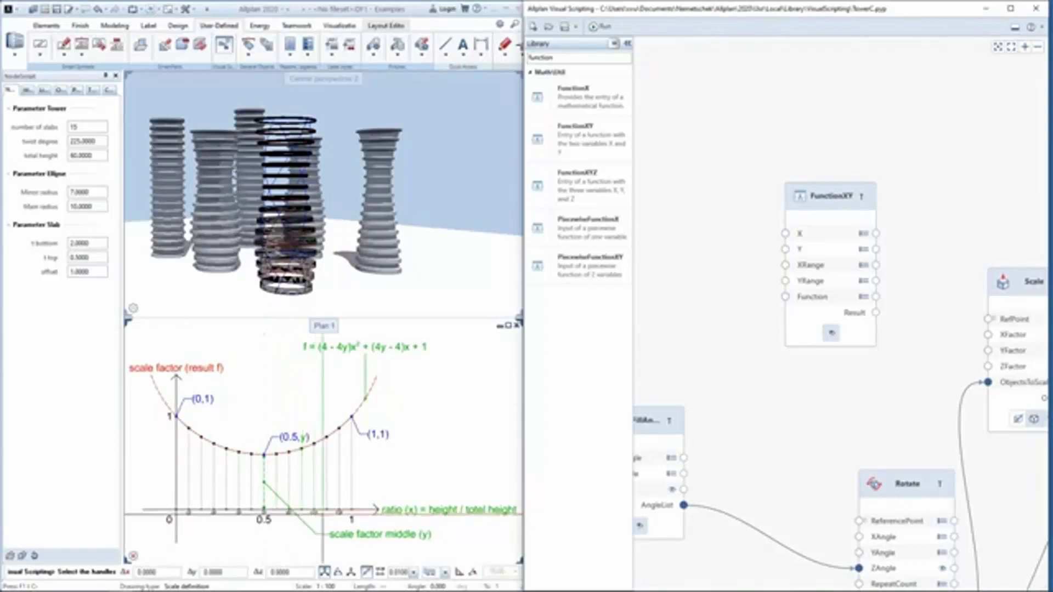
double_click(563, 57)
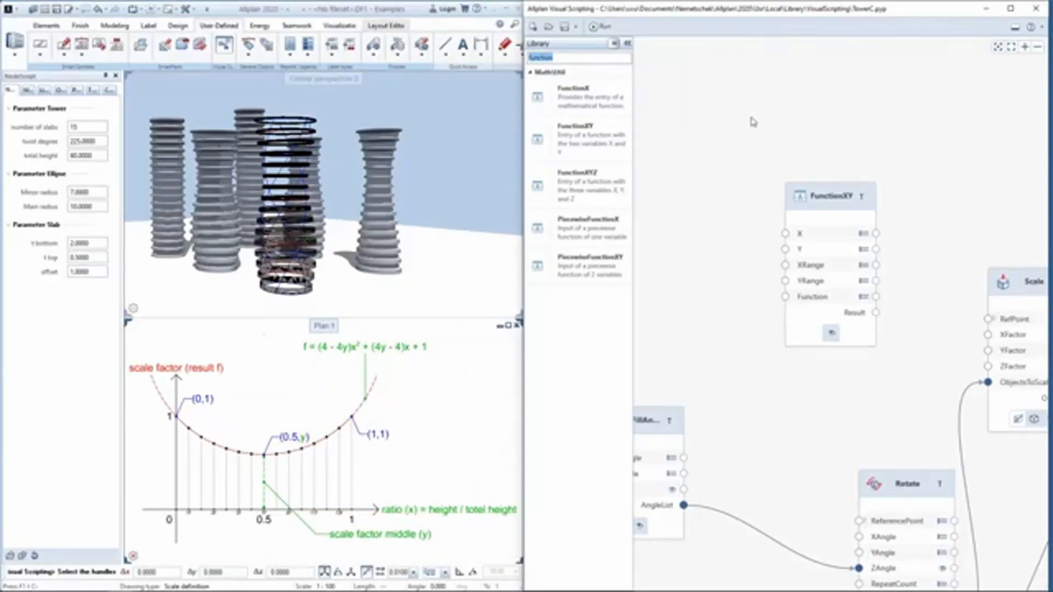
key(BackSpace)
text(filldouble)
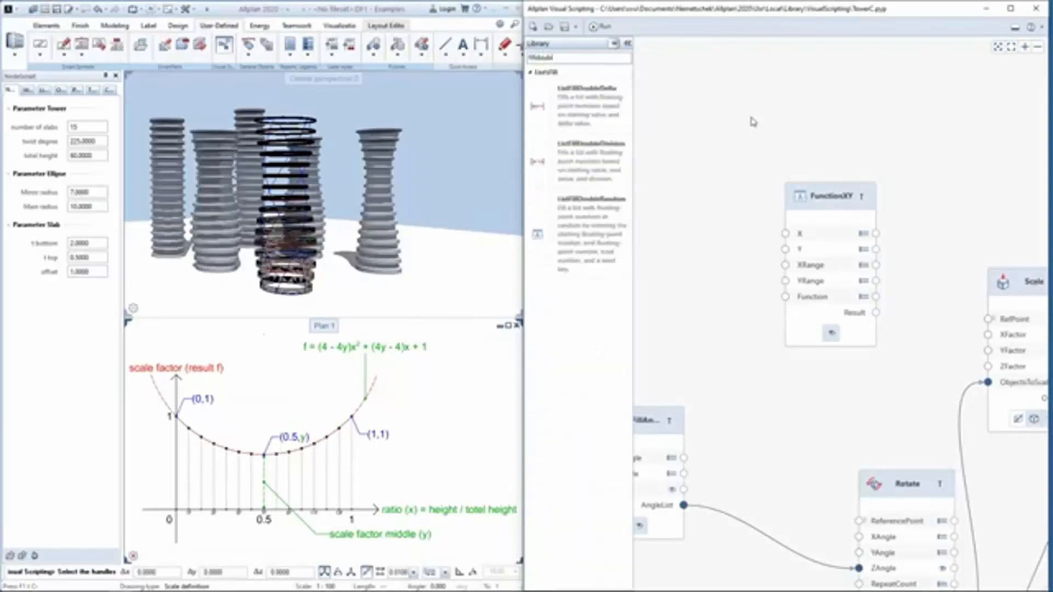
drag(613, 162, 684, 131)
middle_drag(806, 103, 980, 103)
drag(896, 162, 796, 169)
click(835, 190)
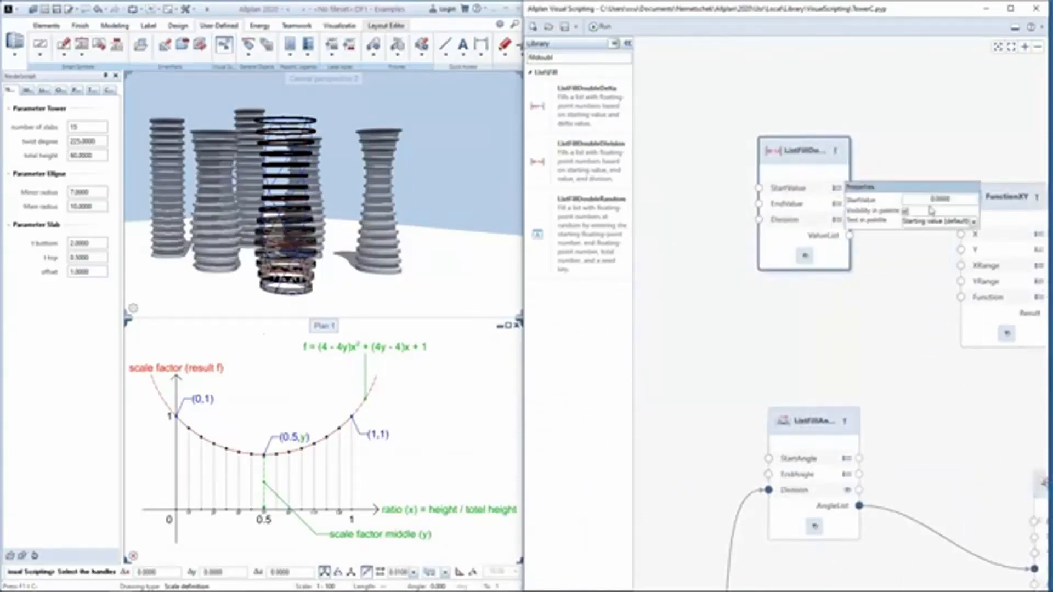
click(836, 204)
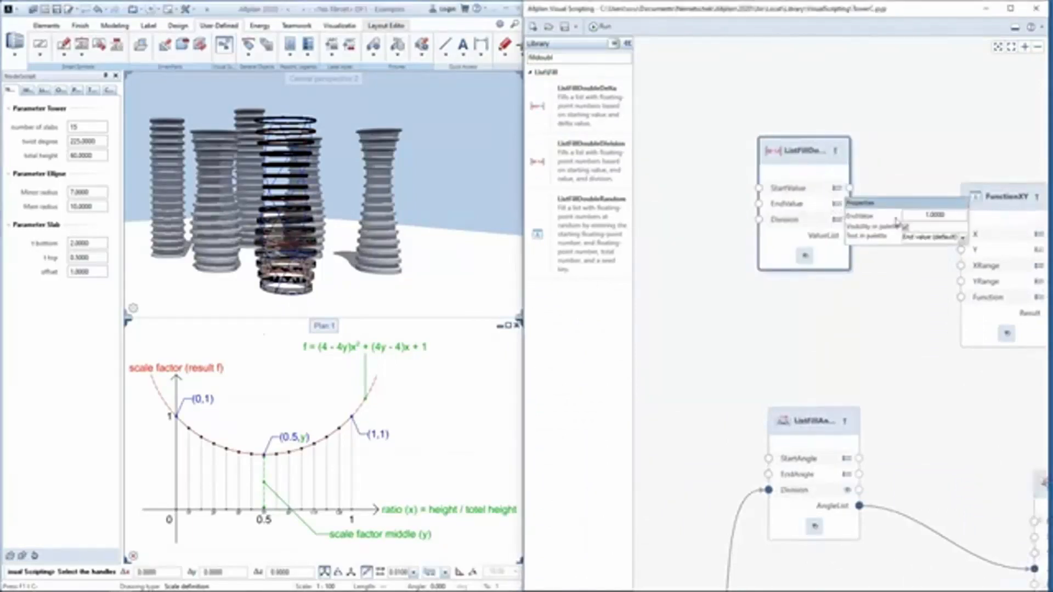
Step: Wire the slab n value into the new list node's Division and its ValueList into FunctionXY's X, then shift the list node upward
middle_drag(868, 285, 845, 252)
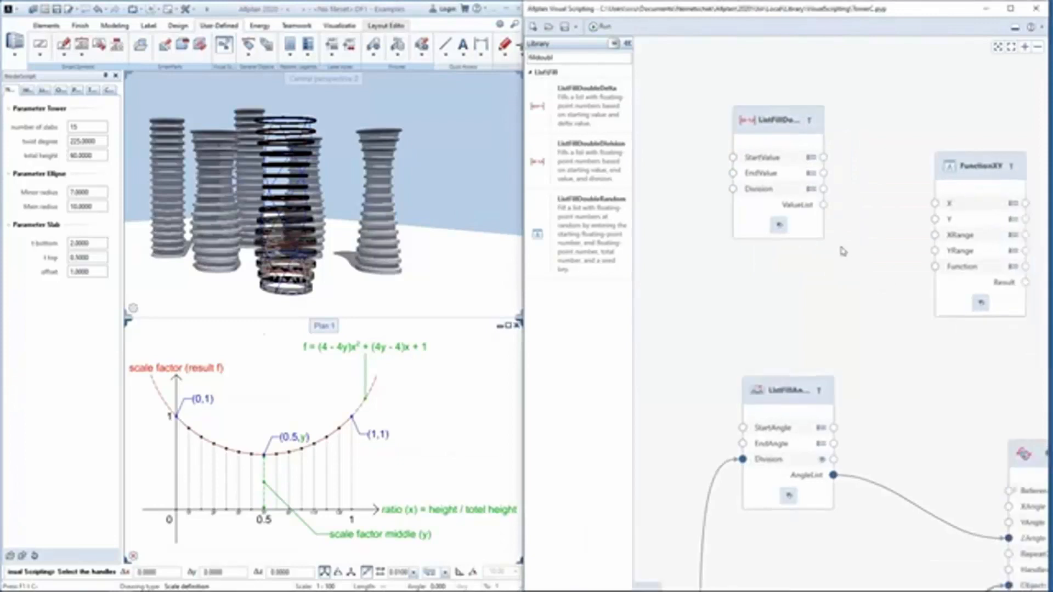
scroll(799, 201, down, 2)
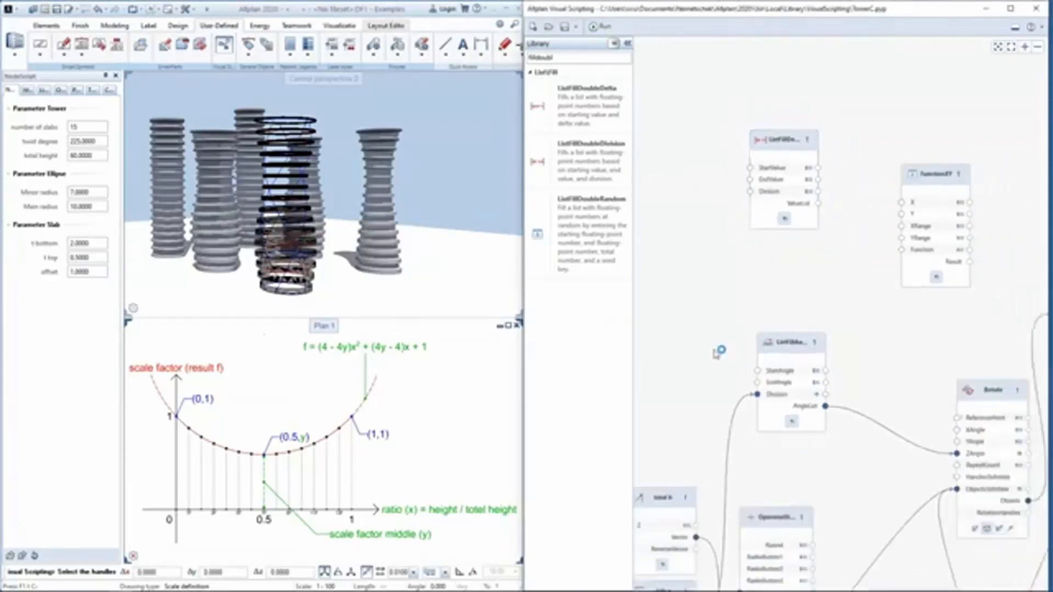
middle_drag(788, 332, 806, 286)
scroll(732, 318, down, 1)
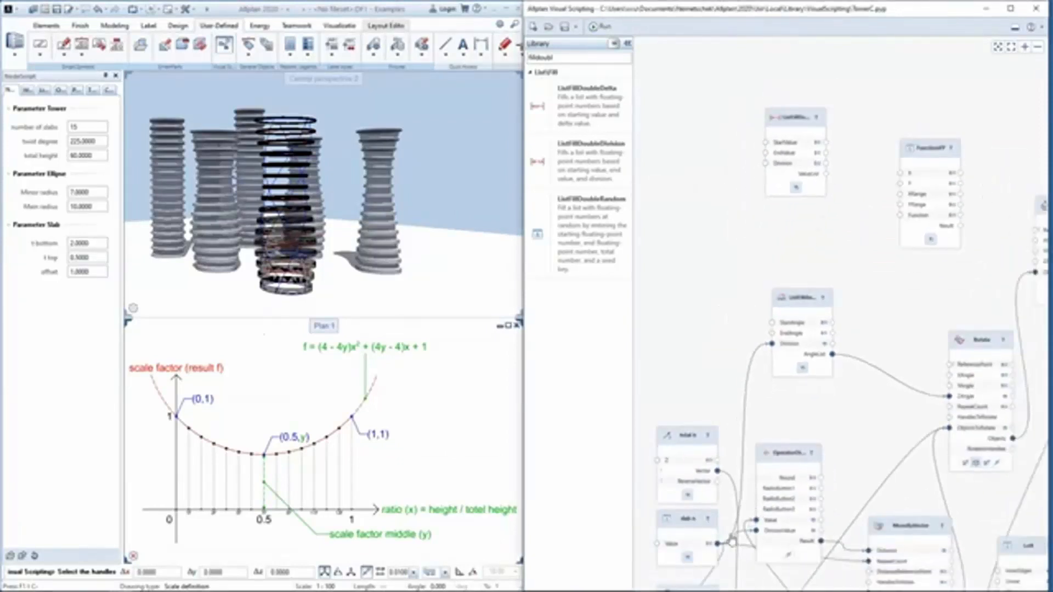
click(711, 551)
drag(717, 544, 765, 167)
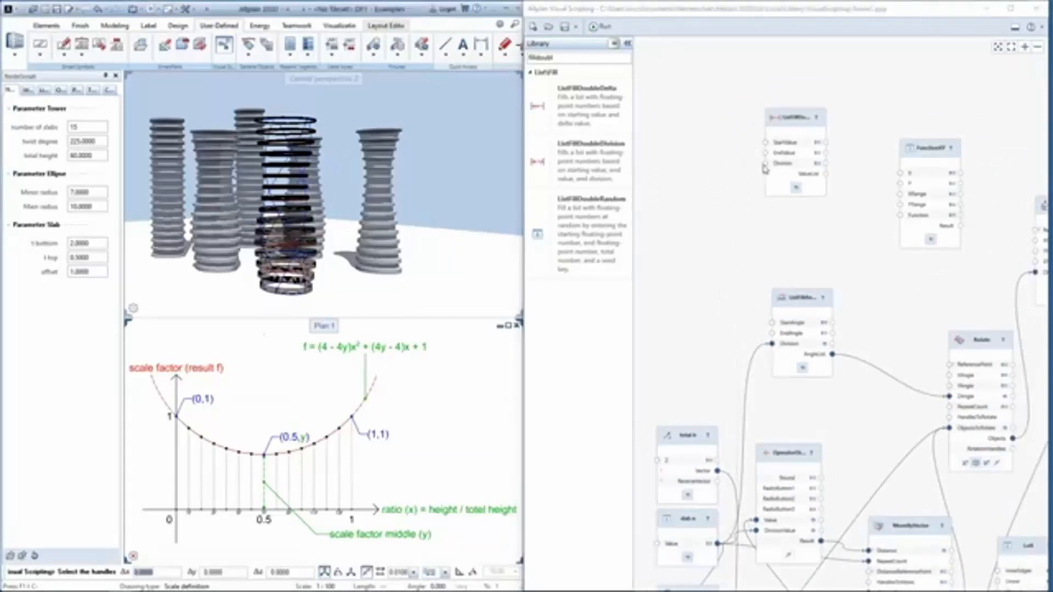
drag(717, 543, 766, 162)
scroll(859, 185, up, 2)
drag(786, 219, 897, 218)
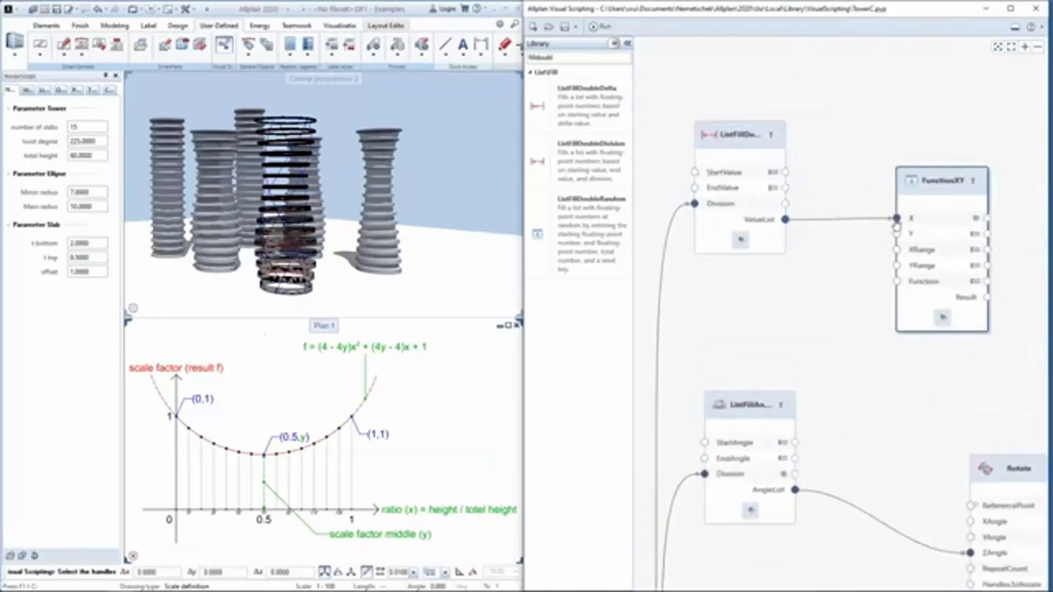
drag(744, 247, 734, 194)
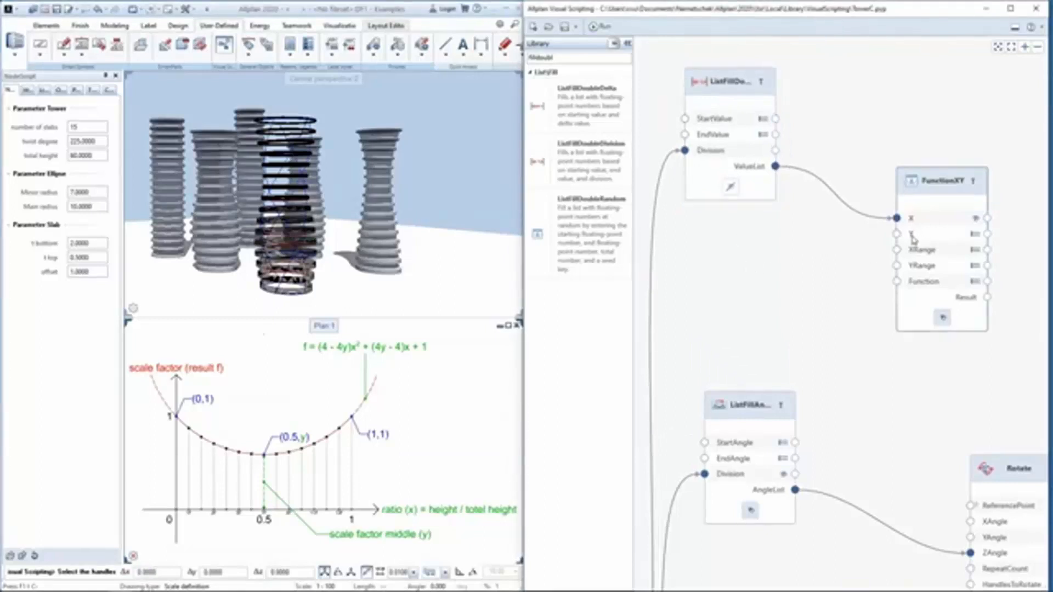
Step: Add a DoubleInput node below the ListFillDoubleDivision node and rename it scale f
drag(571, 57, 483, 57)
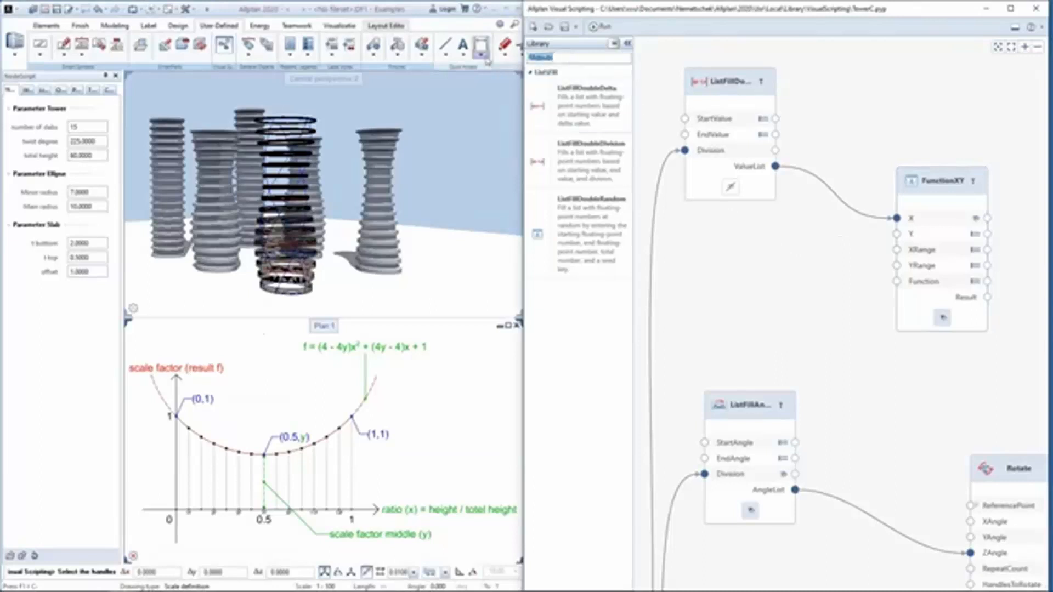
text(doublein)
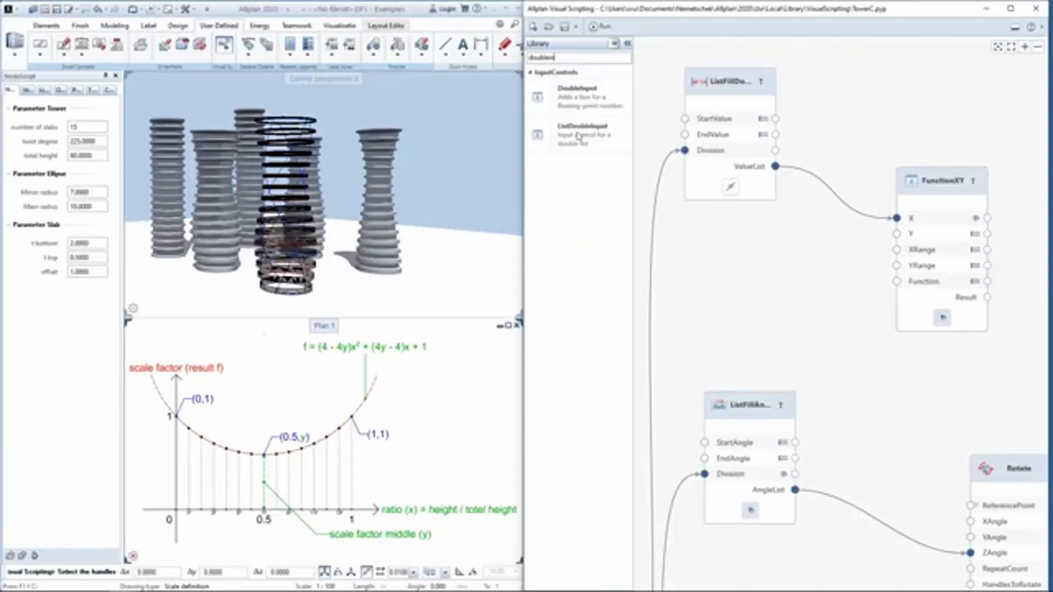
drag(576, 95, 730, 244)
right_click(728, 243)
click(788, 247)
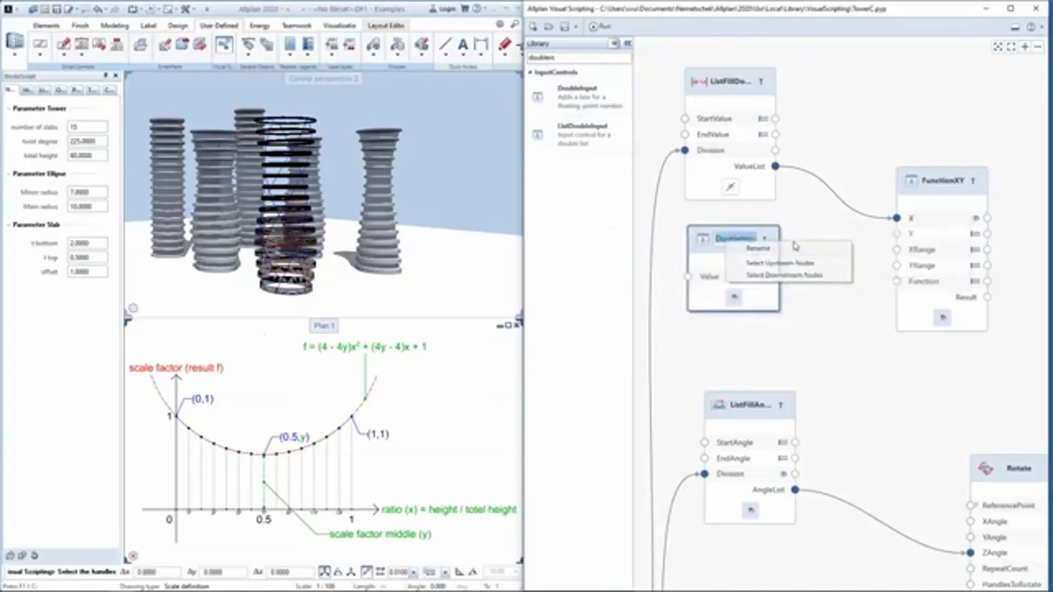
text(ta)
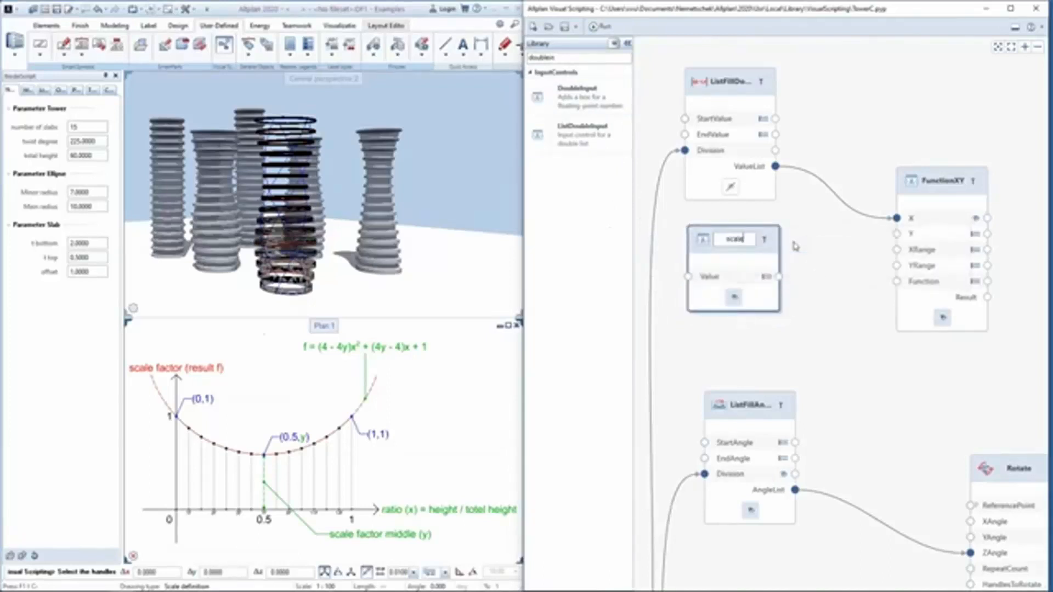
text(ale fa)
key(BackSpace)
key(Return)
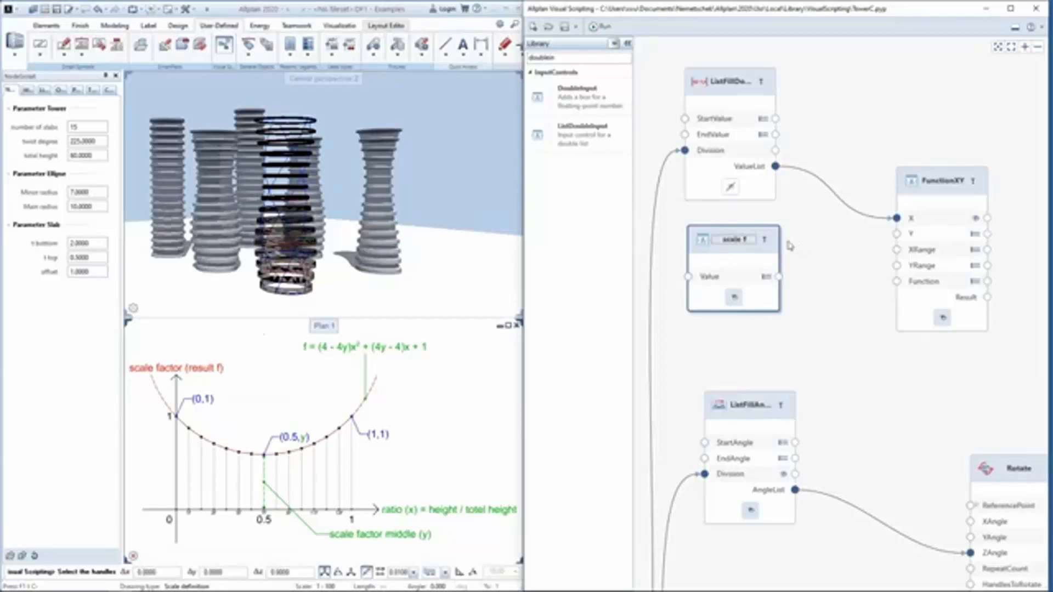
Step: Give scale f the value 0.5 and the palette text scale factor, and assign it to the Parameter Tower group
click(766, 277)
double_click(842, 309)
text(scale fac)
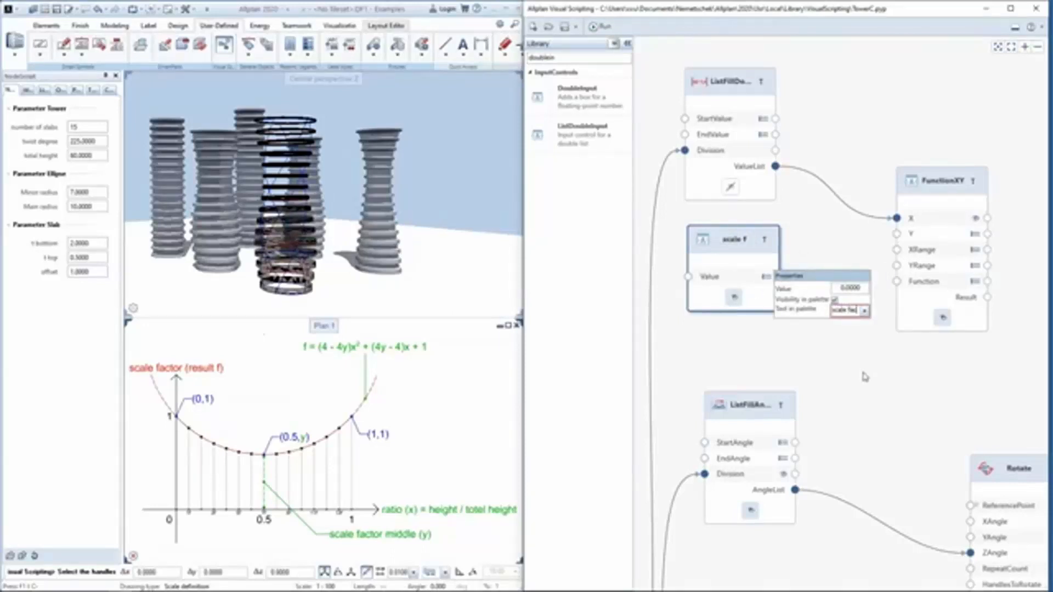
text(tor)
double_click(860, 288)
text(0)
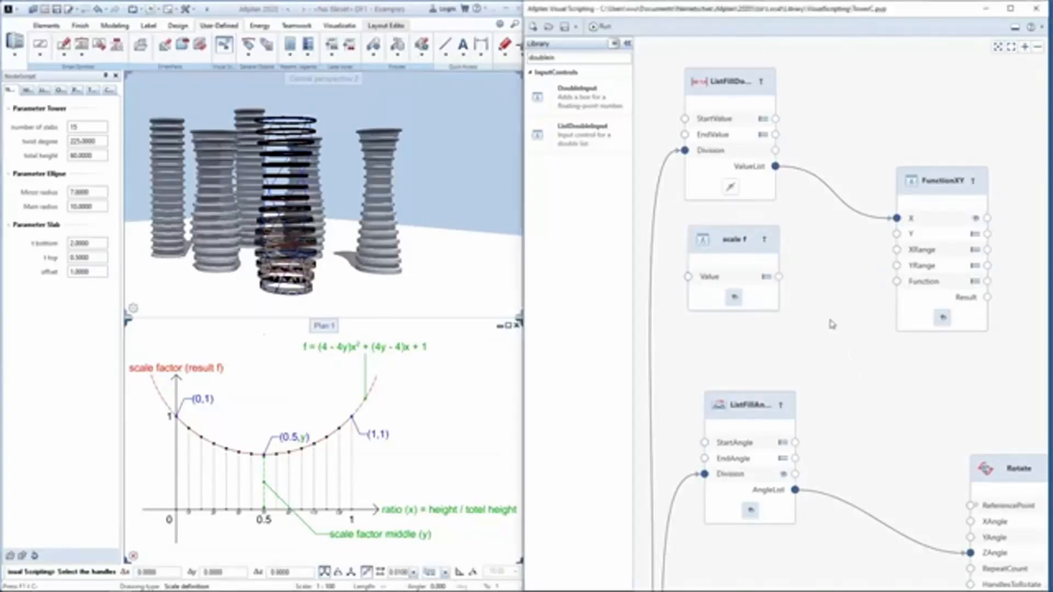
click(883, 248)
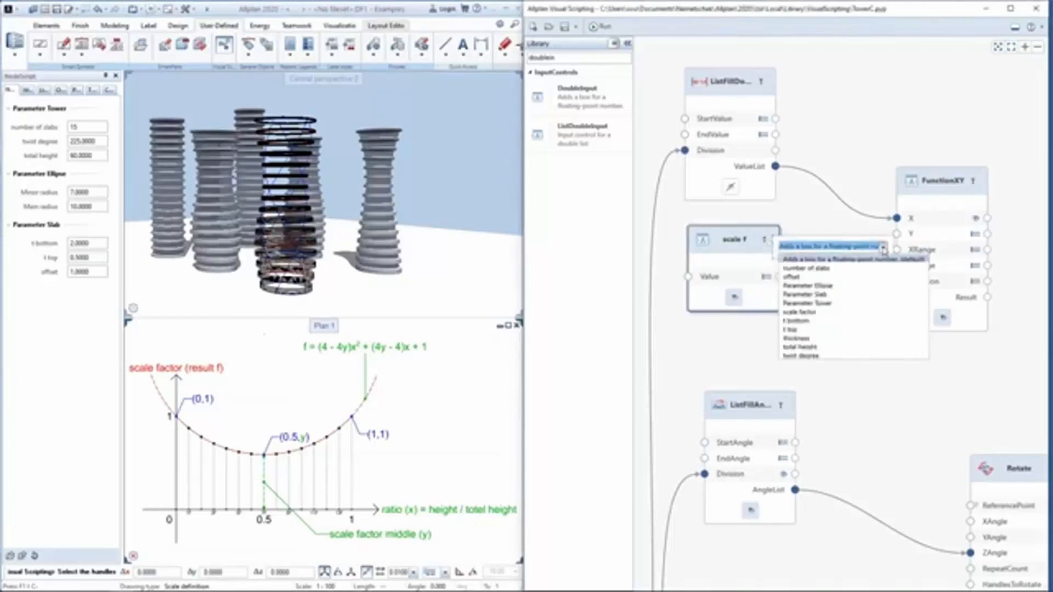
click(840, 303)
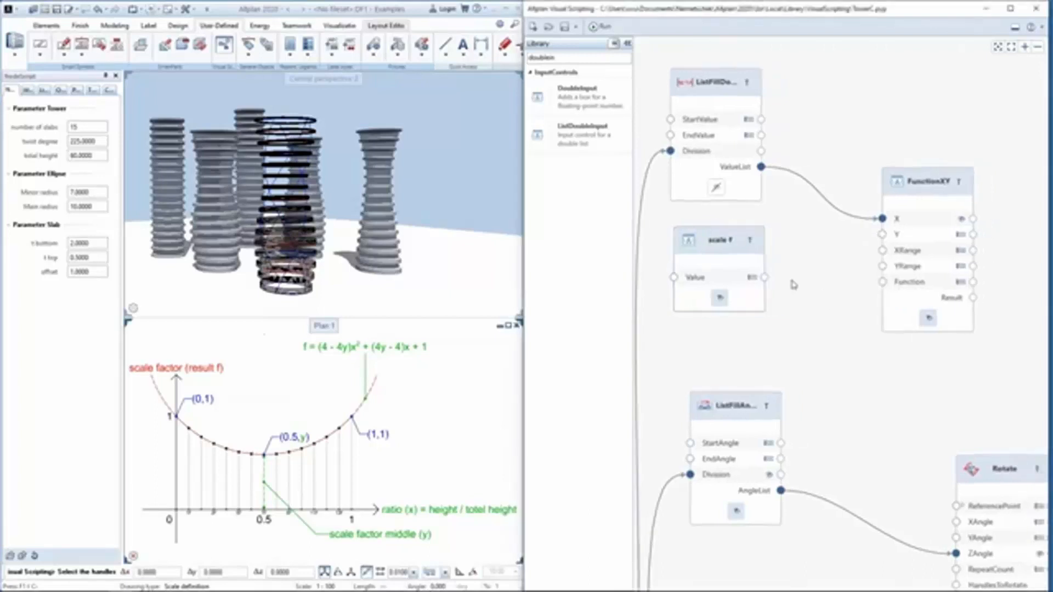
Step: Wire scale f into FunctionXY's Y and FunctionXY's Result into Scale's XFactor and YFactor, then run the script
drag(765, 277, 883, 235)
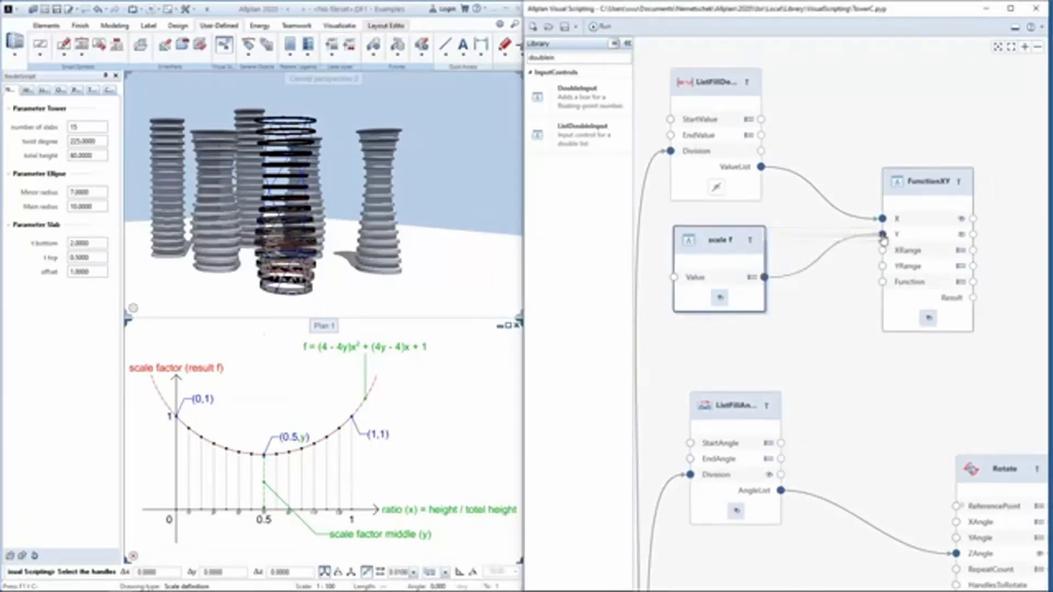
middle_drag(945, 360, 812, 285)
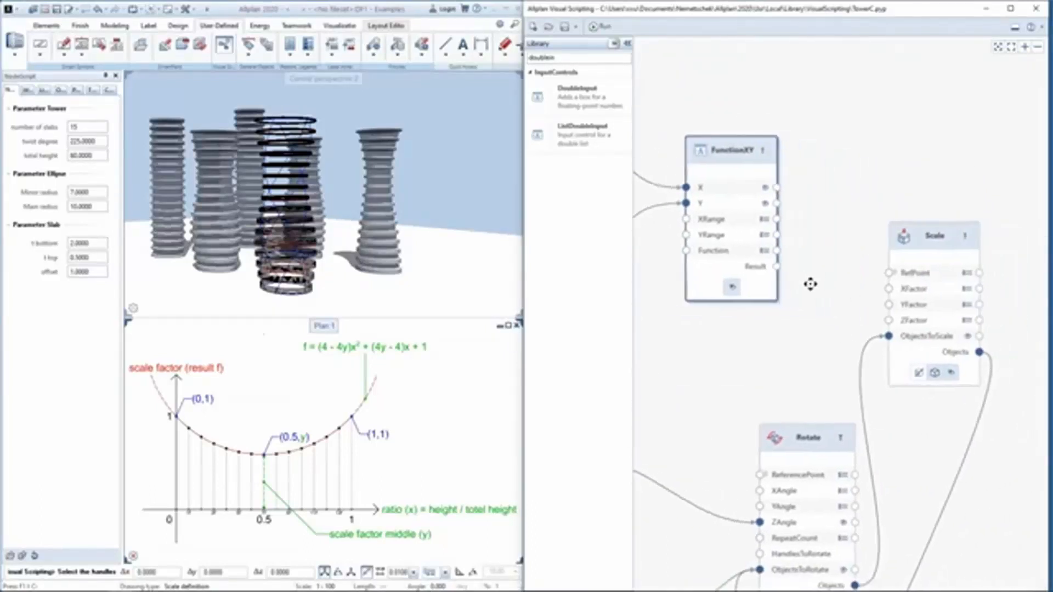
drag(776, 267, 889, 289)
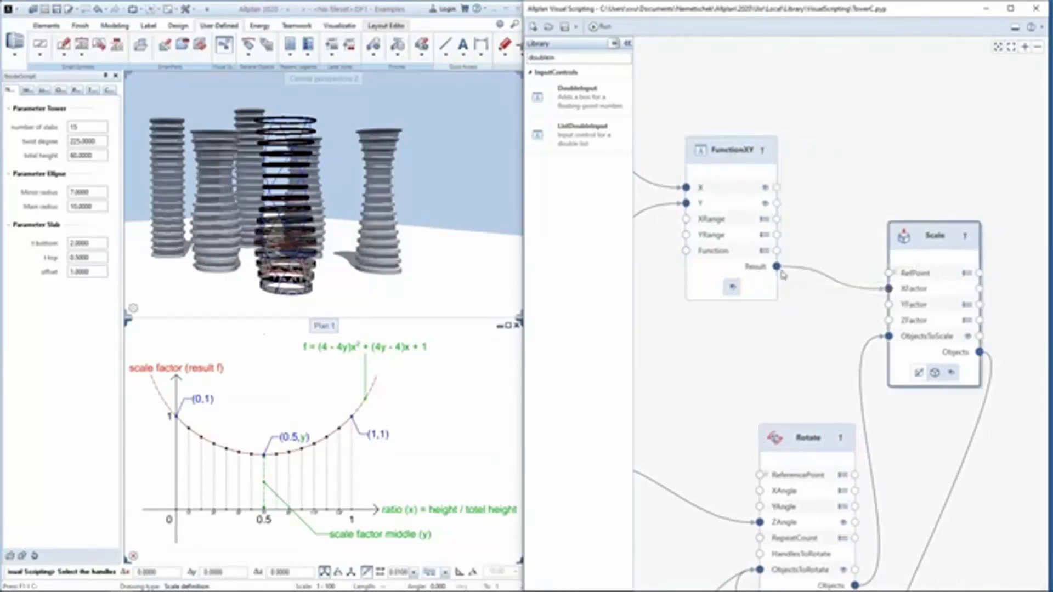
drag(777, 267, 889, 305)
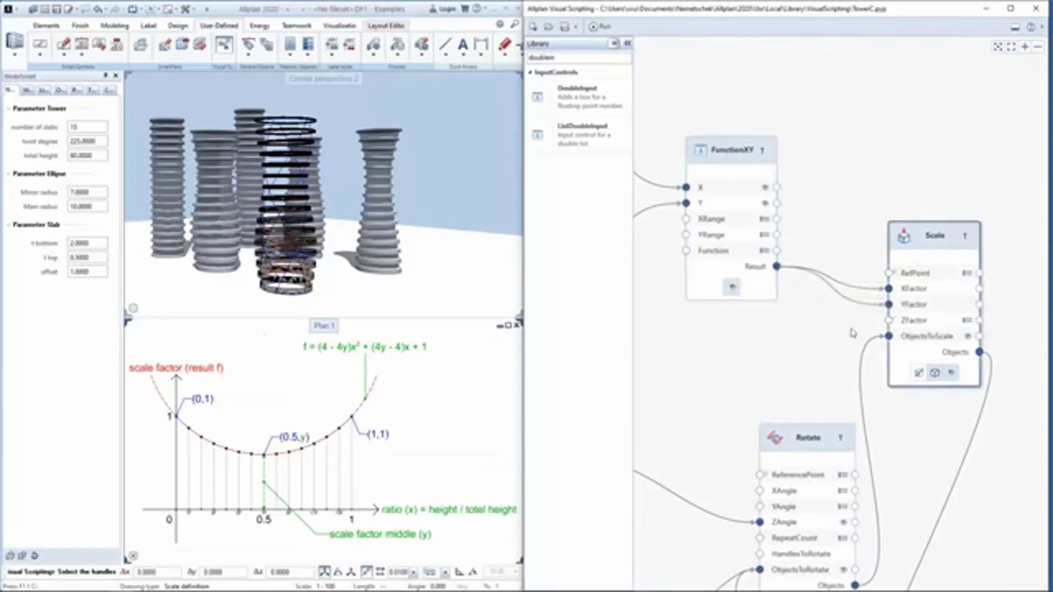
scroll(803, 308, down, 1)
scroll(761, 302, down, 1)
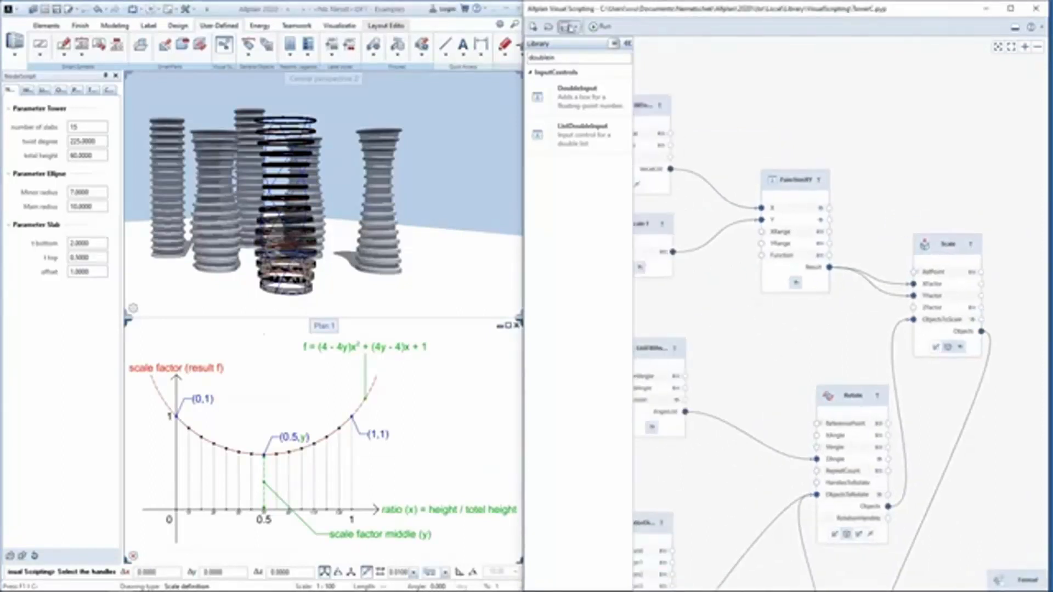
click(602, 30)
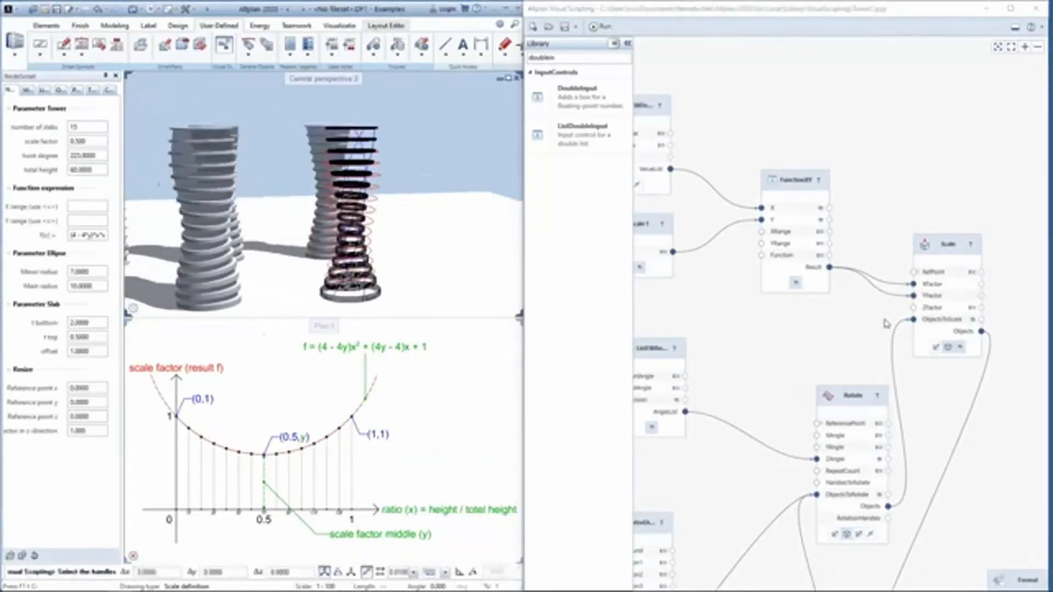
Step: Hide the Scale and FunctionXY parameters from the palette and switch off the Rotate node's 3D geometry output
middle_drag(885, 320, 809, 283)
scroll(809, 283, up, 1)
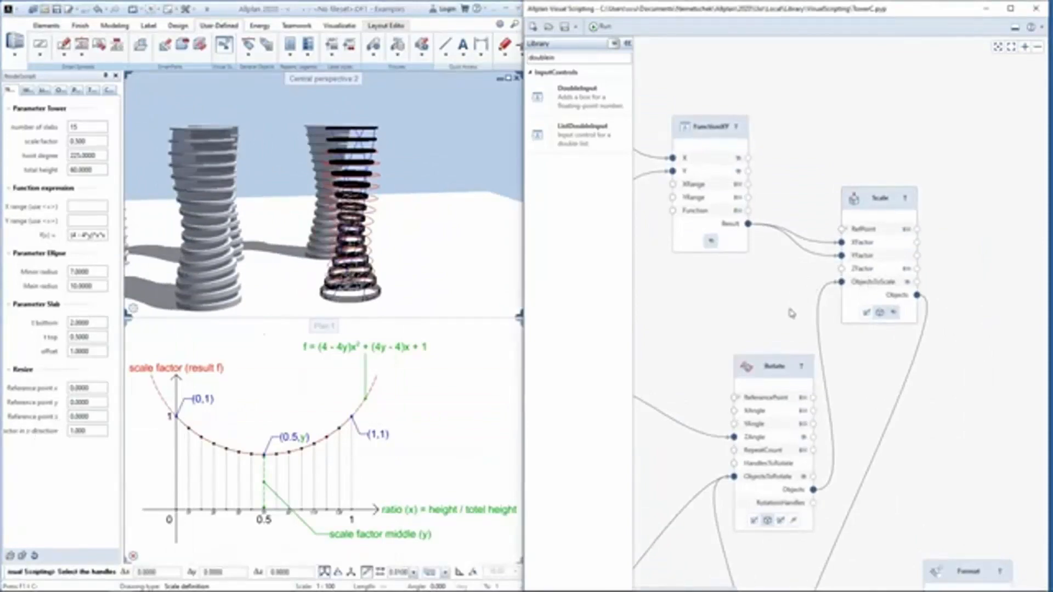
scroll(795, 308, up, 3)
click(917, 304)
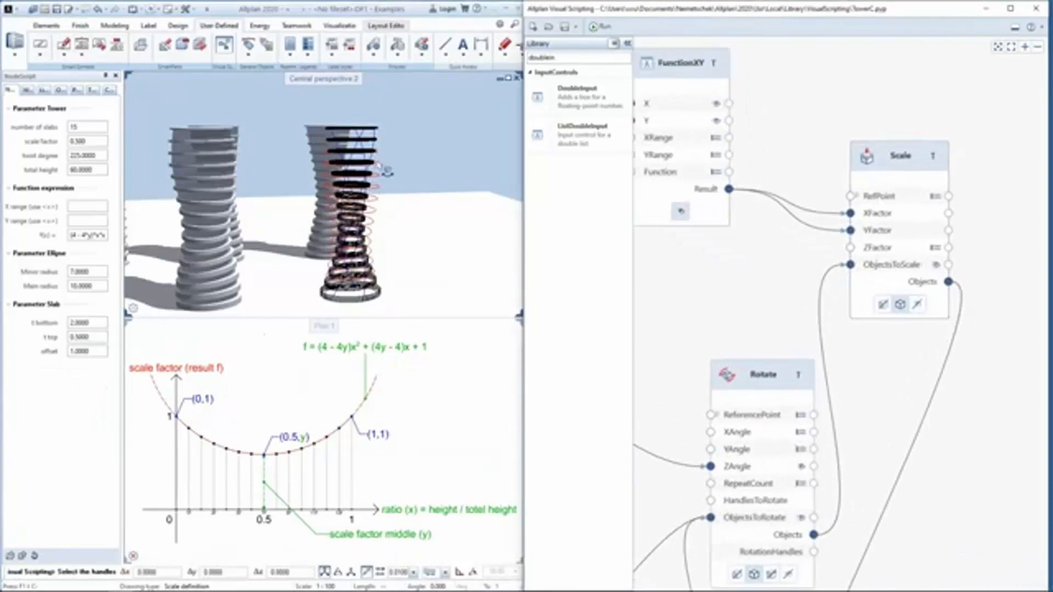
middle_drag(866, 449, 892, 270)
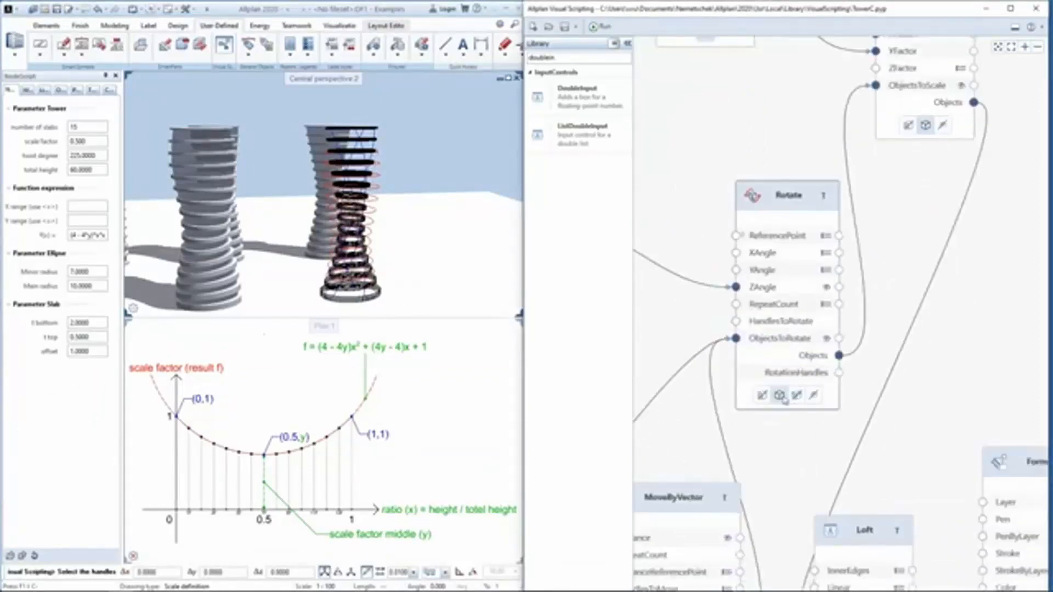
scroll(781, 398, down, 5)
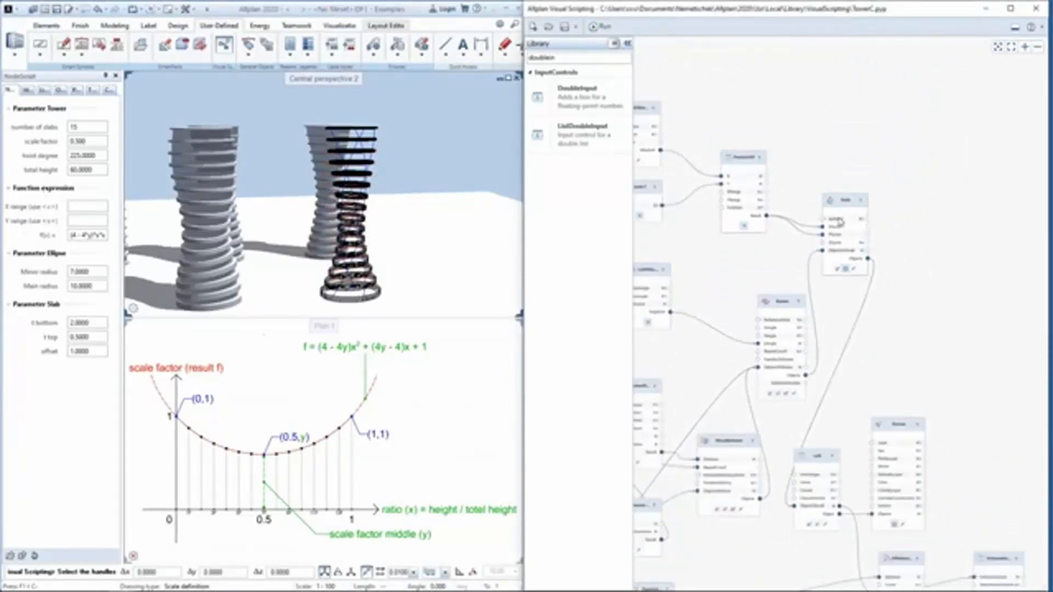
scroll(780, 229, up, 3)
click(780, 225)
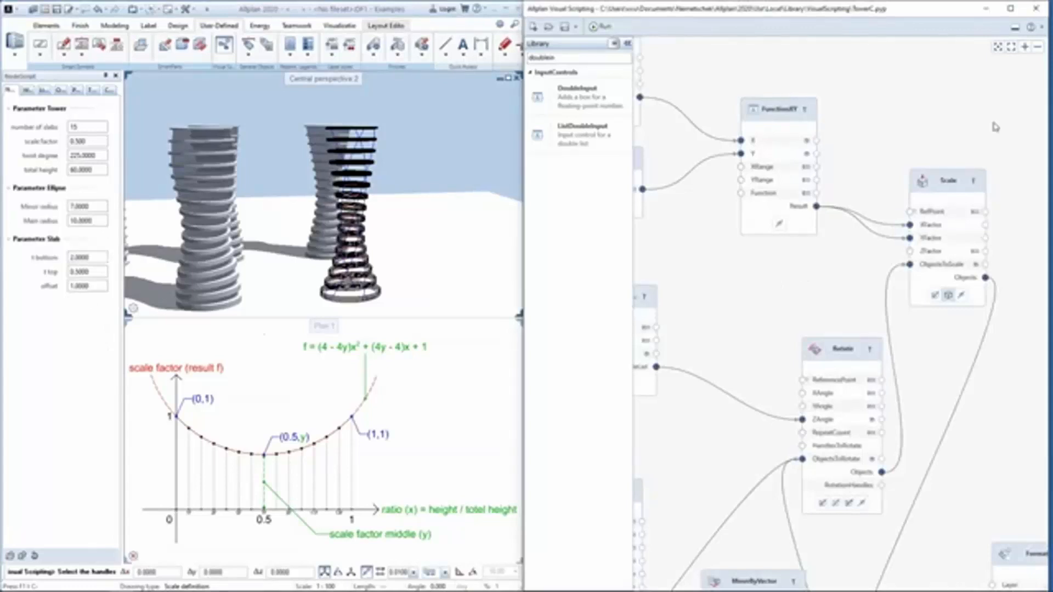
Step: Close the script editor, saving the TowerC changes as both script and object
click(1039, 17)
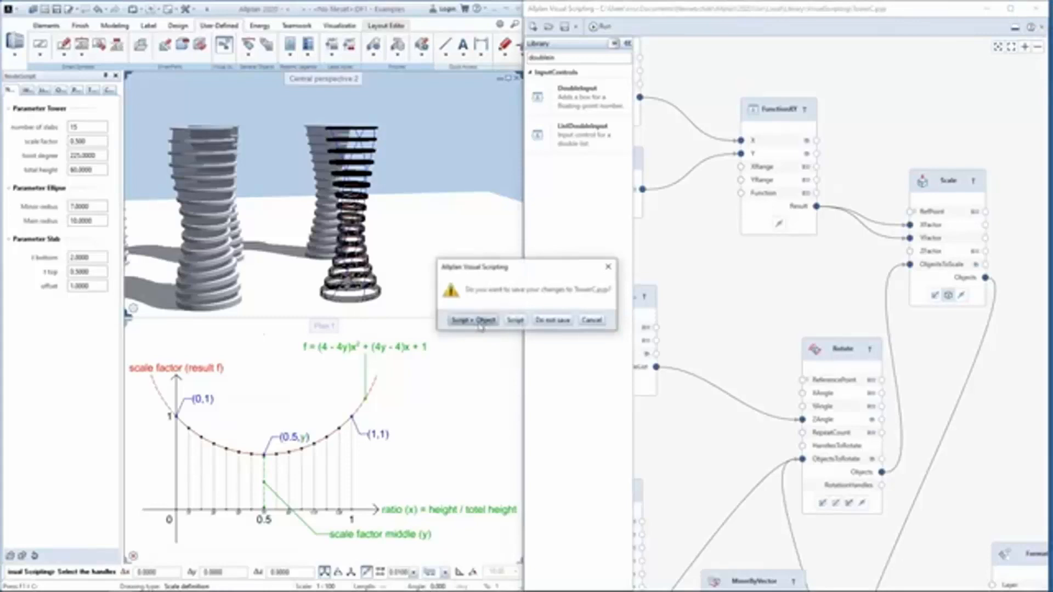
click(480, 324)
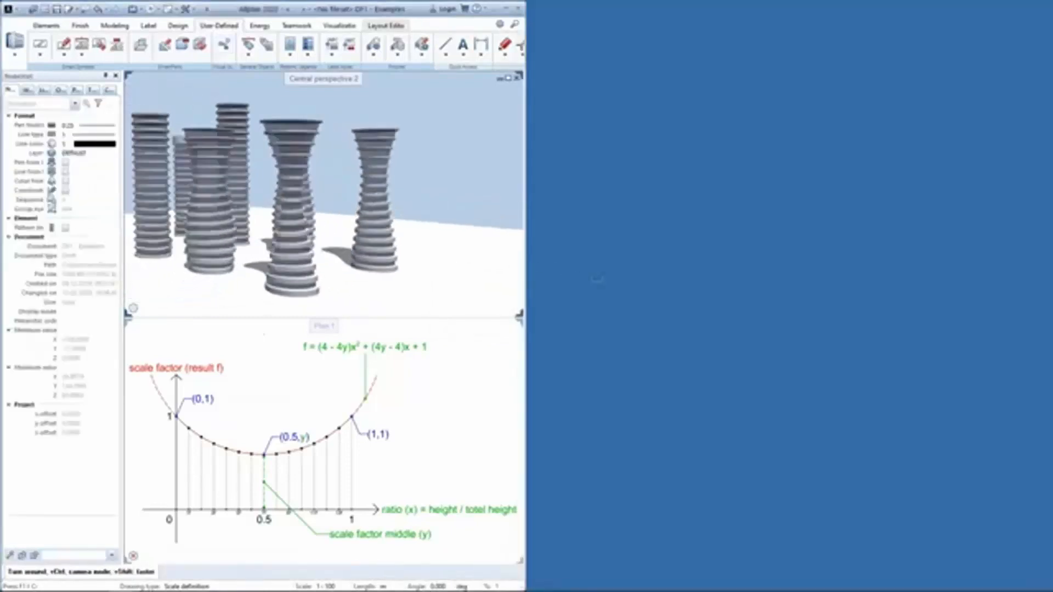
drag(597, 279, 148, 329)
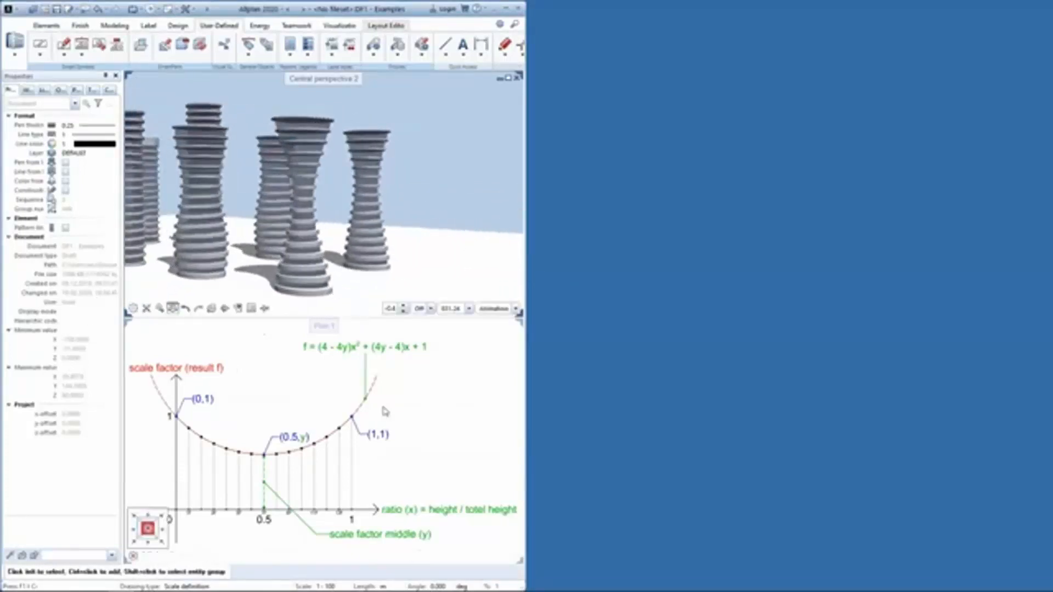
Step: Open the newly placed tower's parameters from the plan and set its scale factor to 0.1
scroll(378, 390, down, 3)
middle_drag(378, 505, 388, 393)
scroll(311, 483, up, 4)
double_click(322, 443)
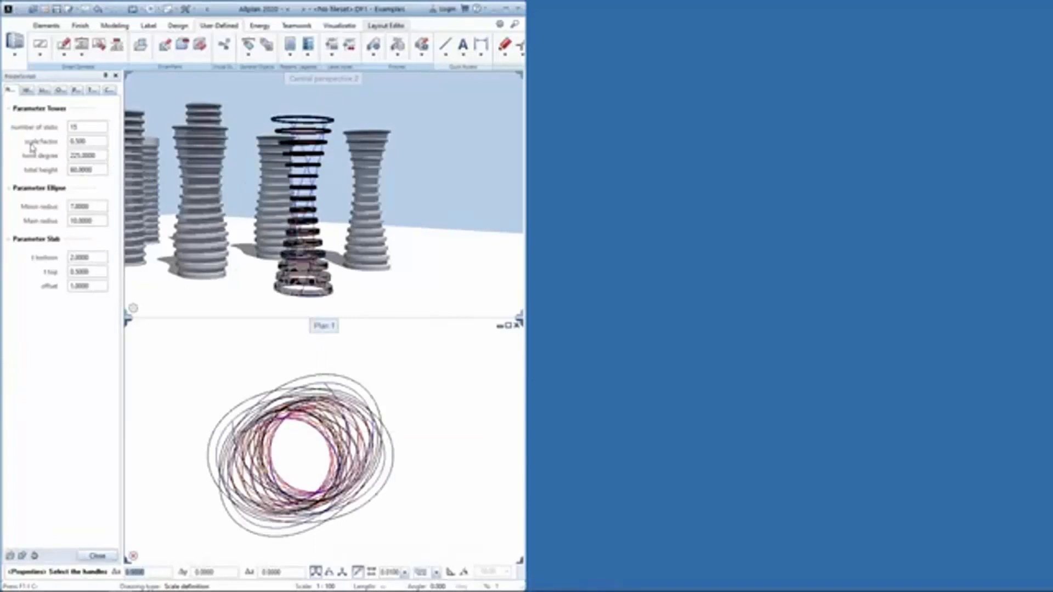
click(102, 142)
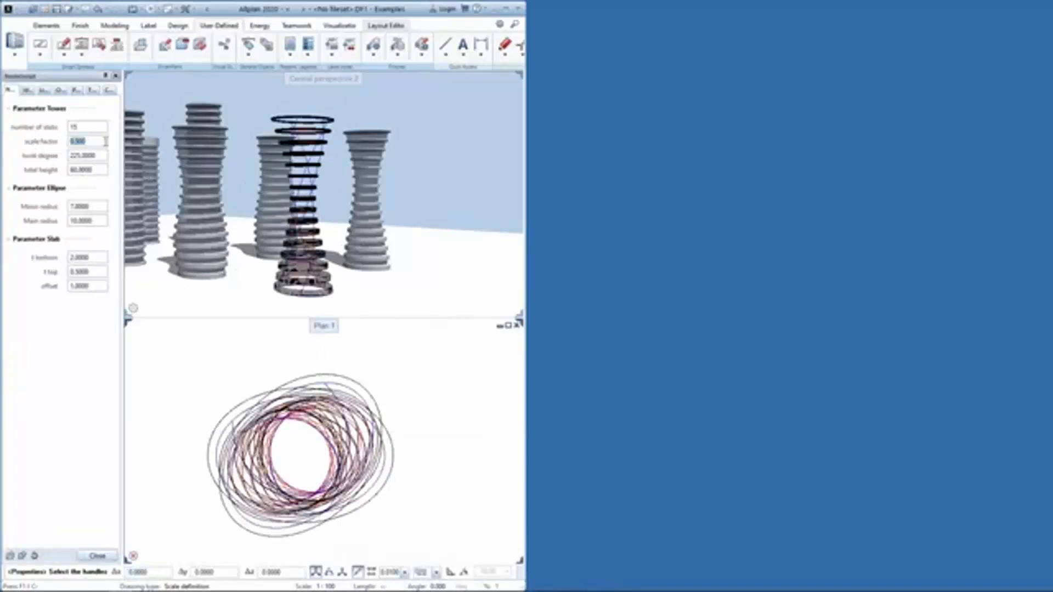
text(0.1)
key(Return)
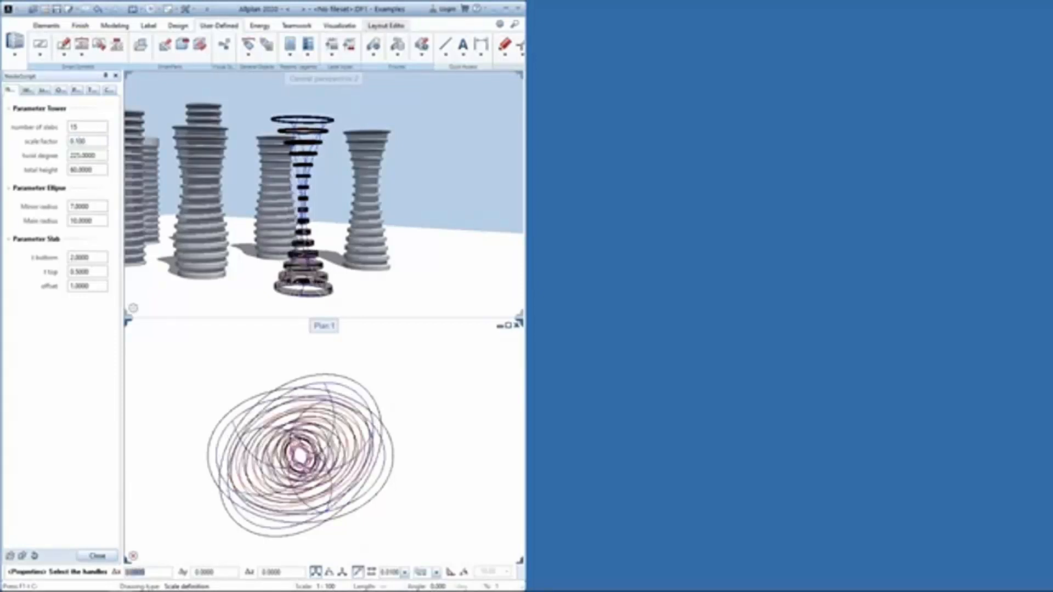
Step: Set the tower's scale factor to 0.7
drag(322, 211, 361, 204)
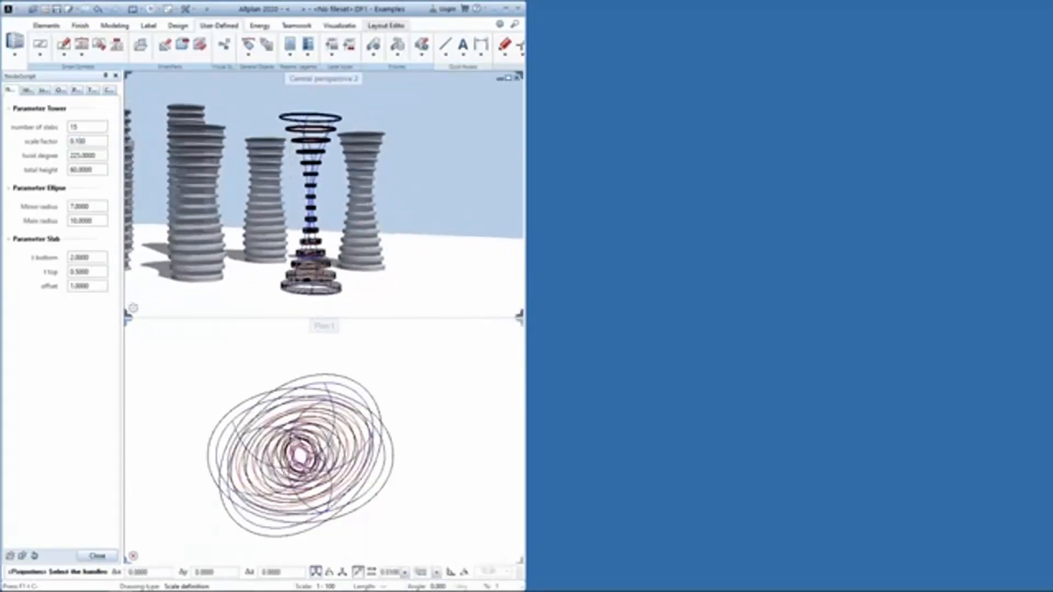
drag(95, 142, 24, 172)
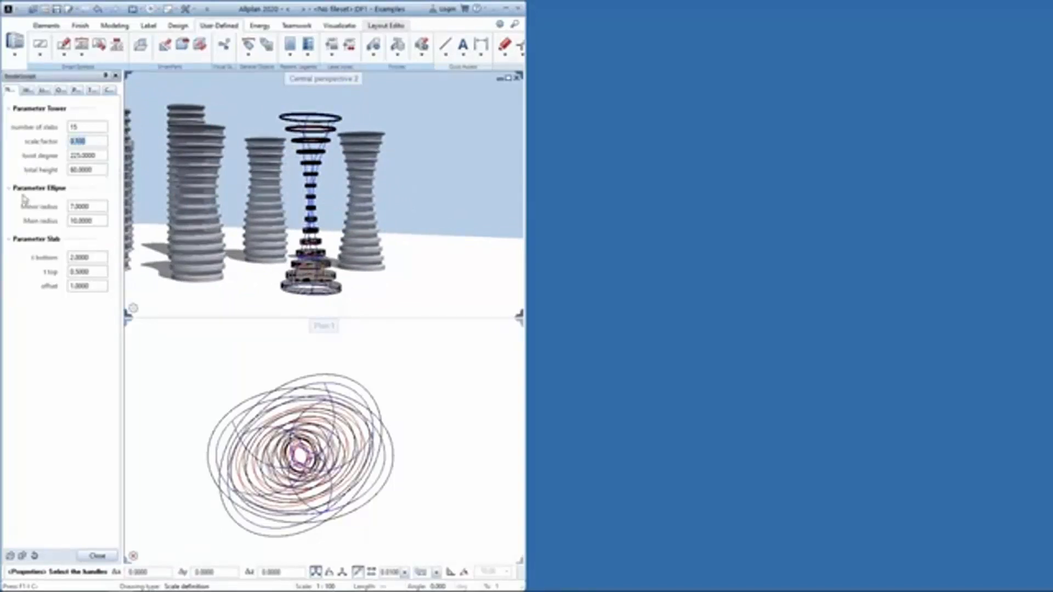
text(0.75)
key(Return)
Step: Set the tower's total height to 80 and its number of slabs to 20
drag(270, 231, 47, 173)
text(80)
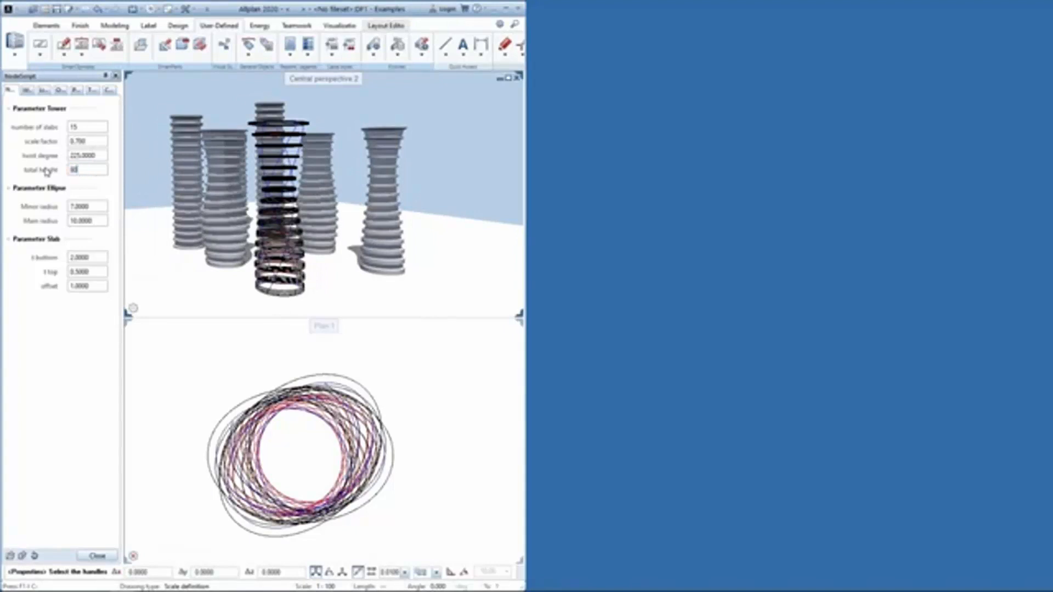
key(Return)
double_click(74, 126)
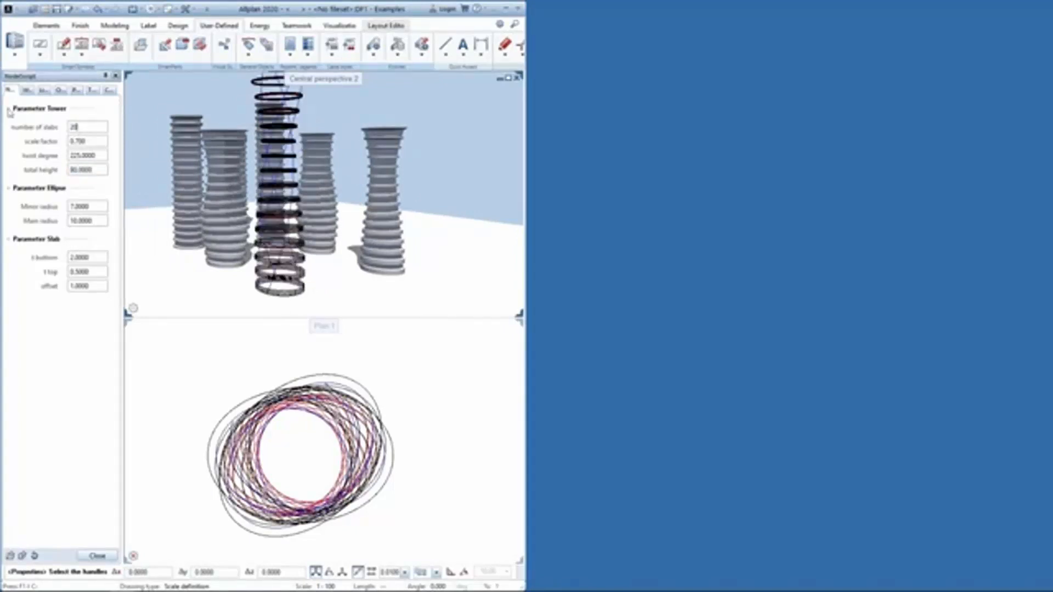
text(20)
key(Return)
shift+middle_drag(181, 230, 252, 214)
Step: Set the slab's bottom thickness (t bottom) to 2.5 and its offset to 2
double_click(98, 257)
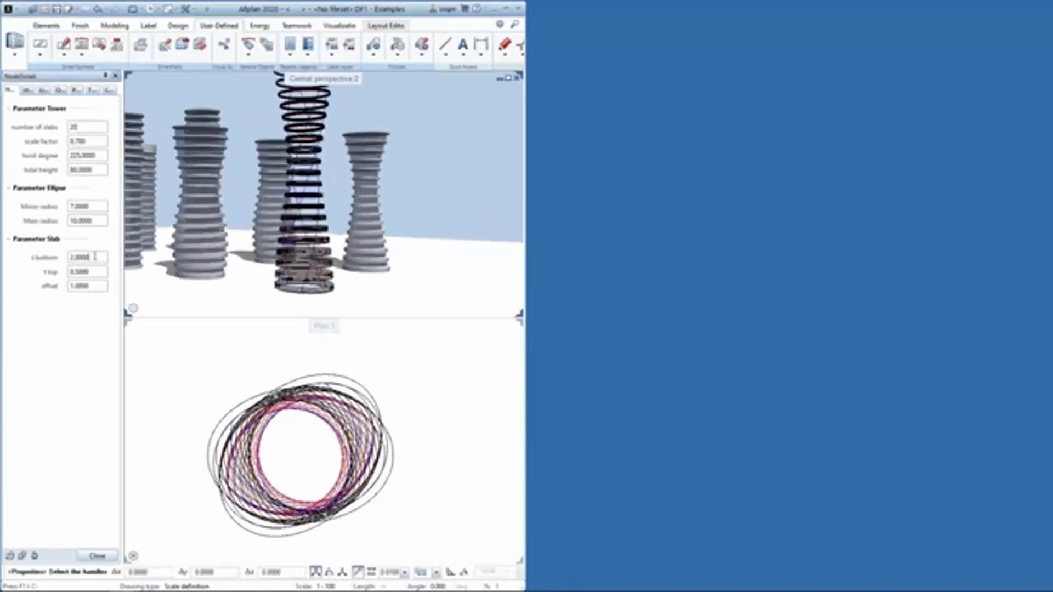
text(2.5)
key(Return)
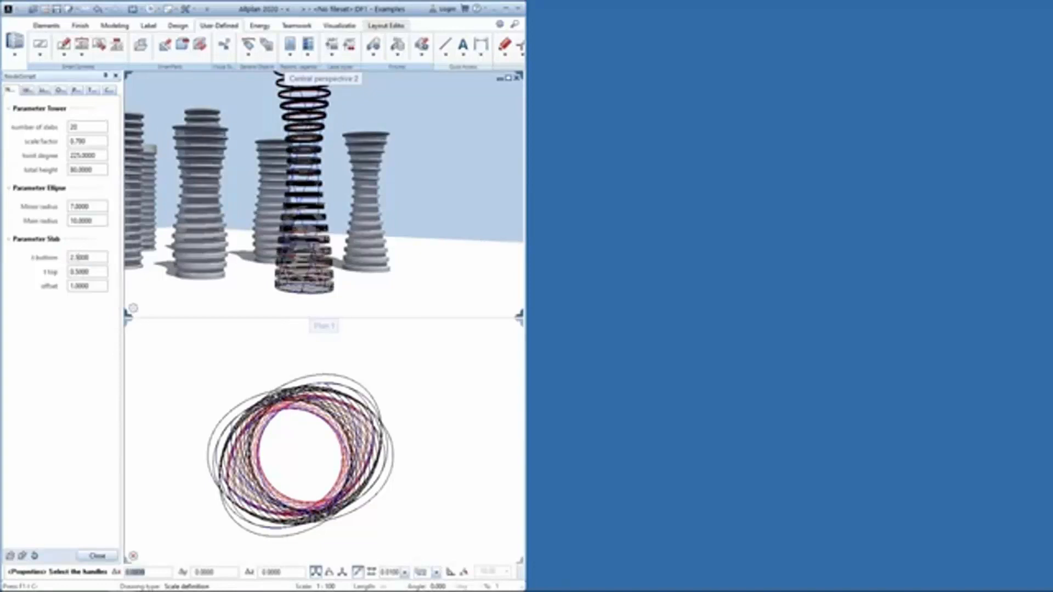
double_click(84, 285)
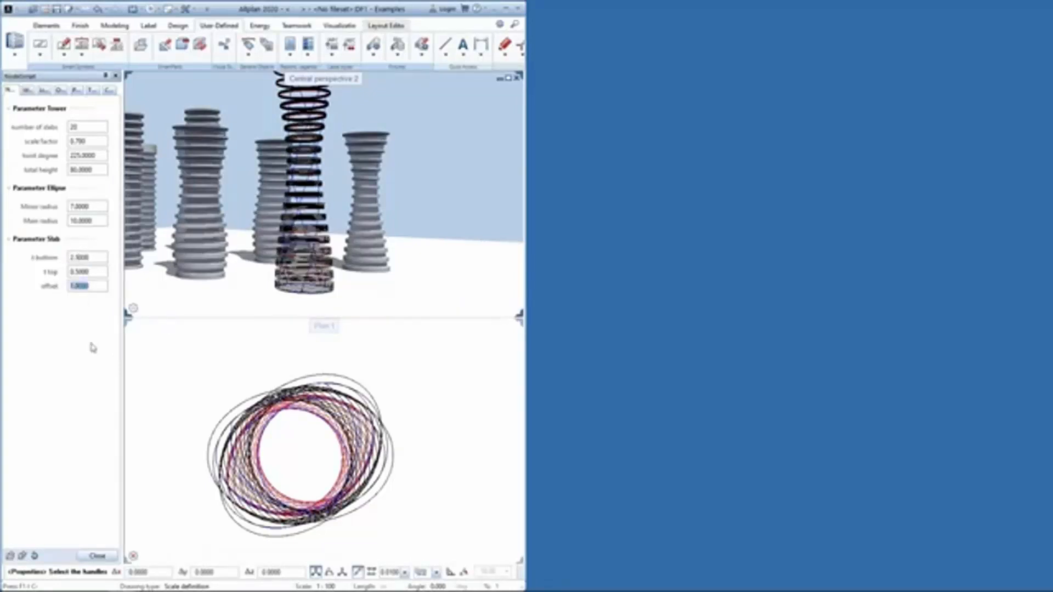
text(2)
key(Return)
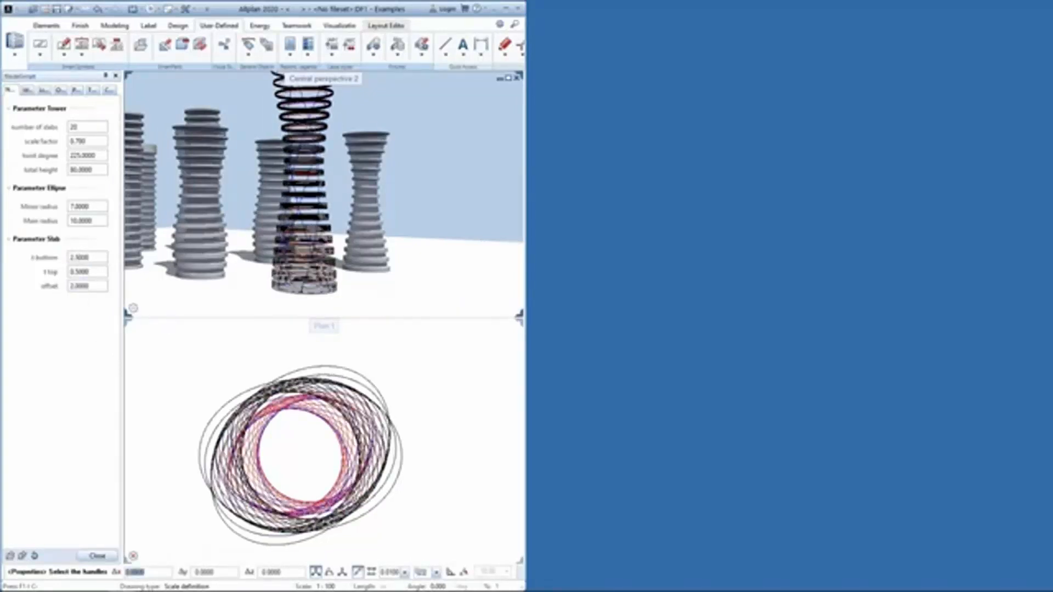
Step: Finish editing the tower's parameters and view it together with the neighbouring towers in the perspective
click(105, 561)
drag(299, 201, 238, 193)
scroll(317, 198, down, 3)
drag(388, 196, 464, 217)
drag(353, 185, 347, 208)
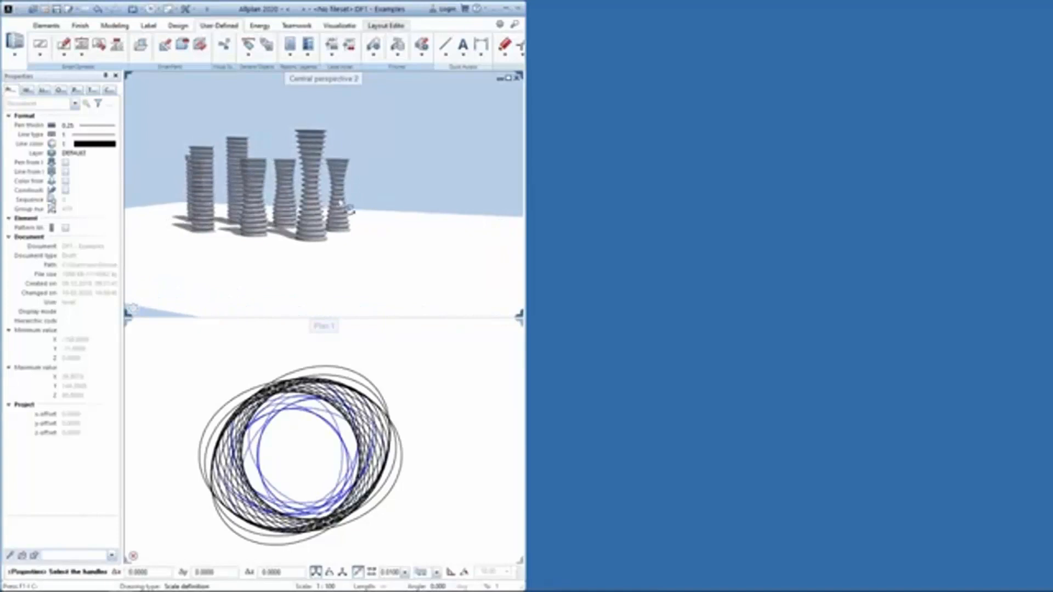